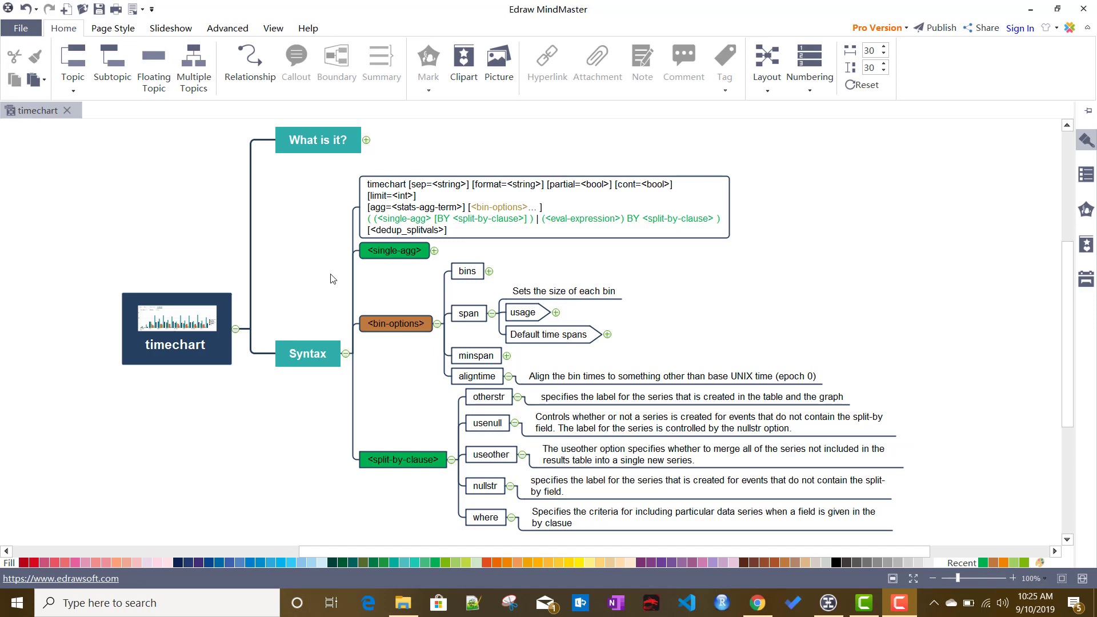
- Switch from the mind map to Splunk in Chrome and review the documentation on uploading tutorial data and enabling field lookups
left_click(764, 610)
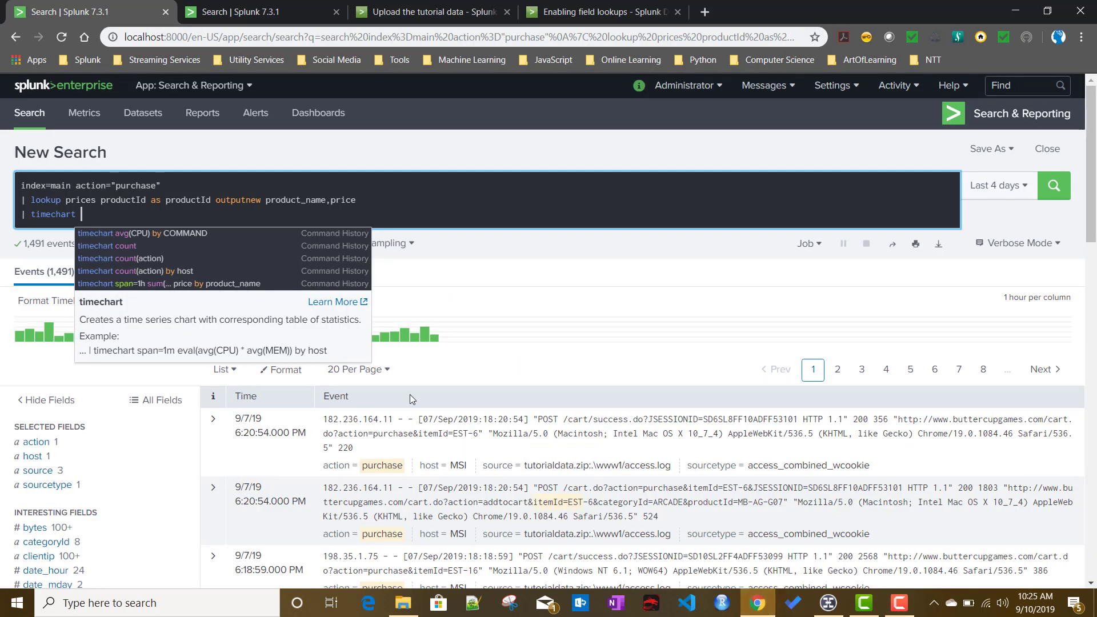
left_click(227, 12)
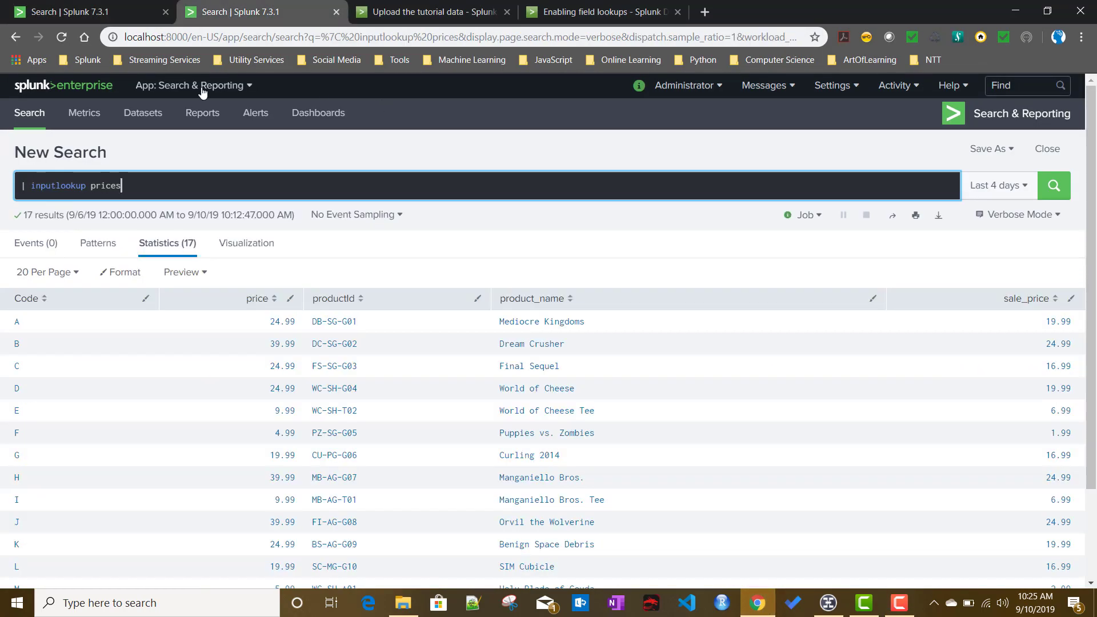
left_click(382, 12)
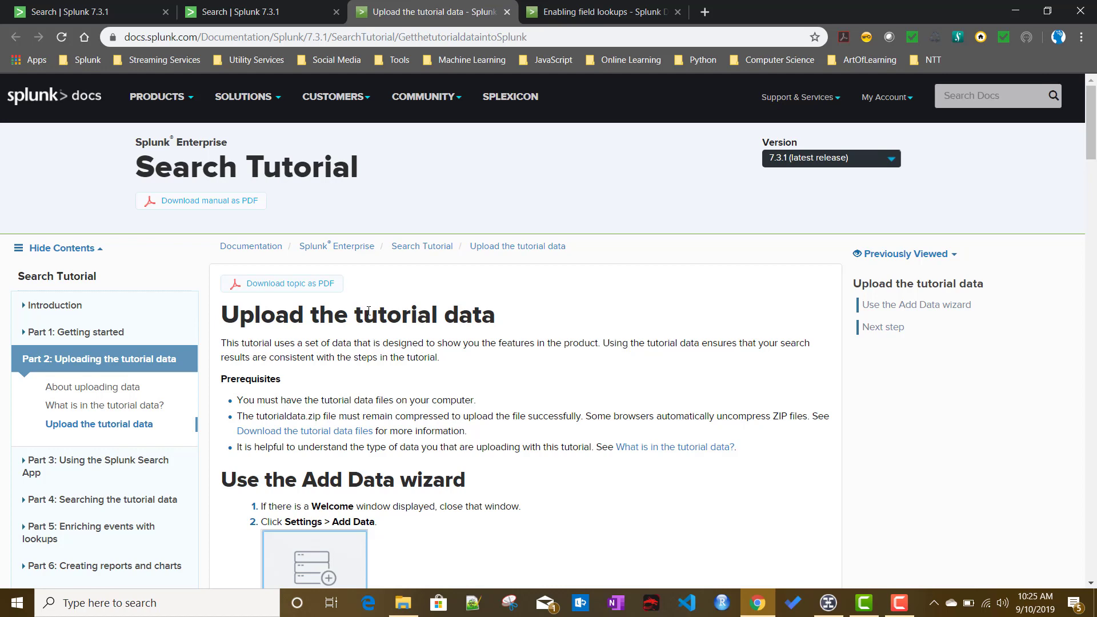
scroll(473, 353, "down", 3)
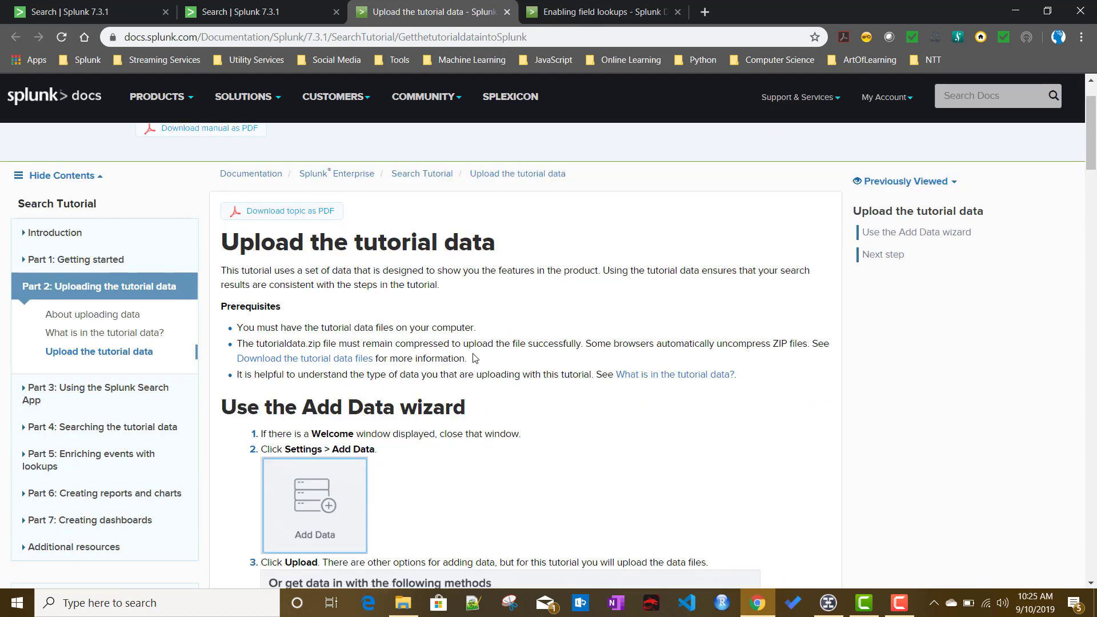
scroll(474, 358, "up", 1)
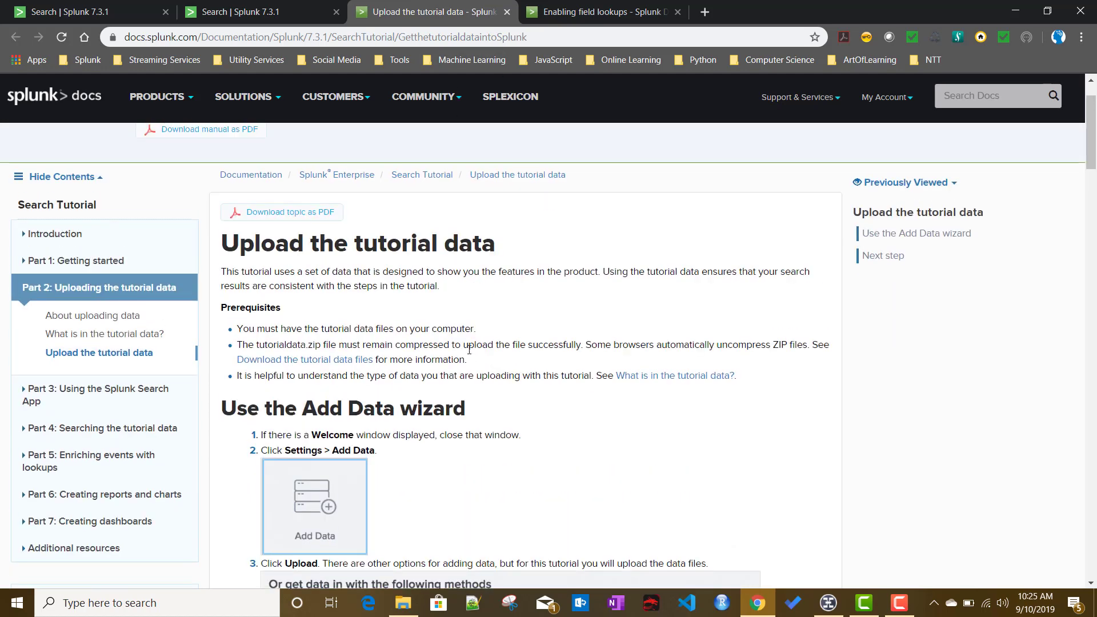
left_click(599, 11)
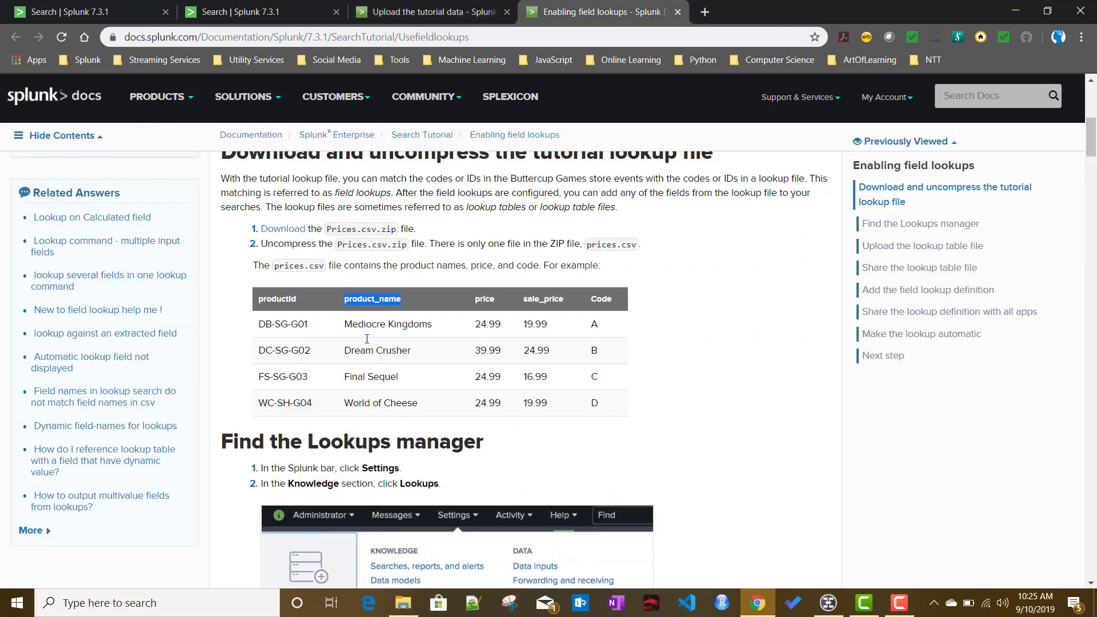
left_click(427, 13)
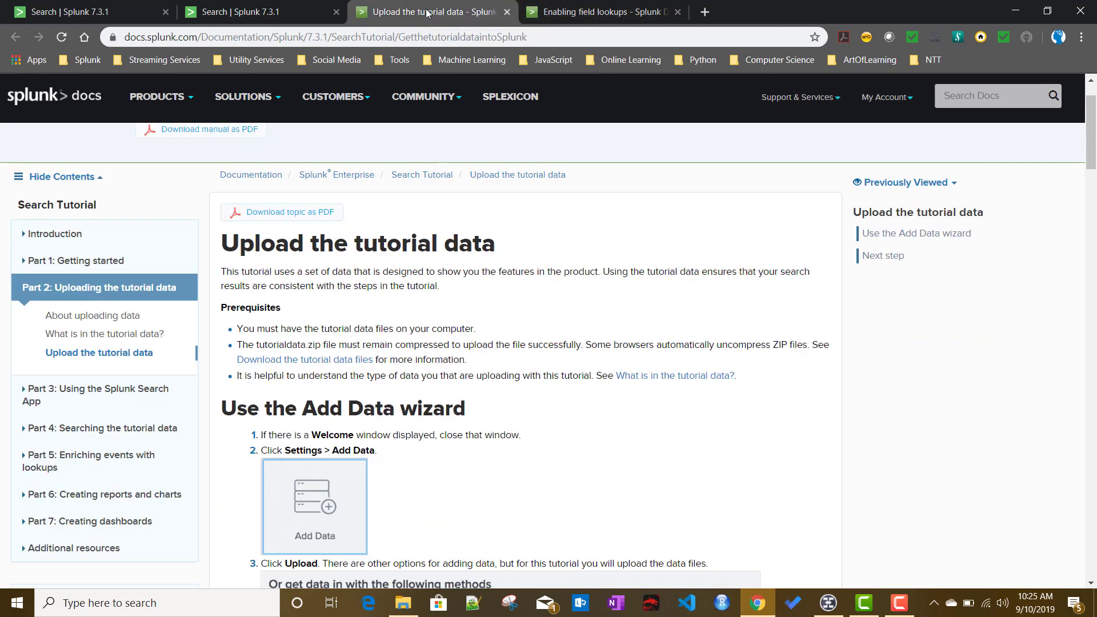
key("ctrl+Tab")
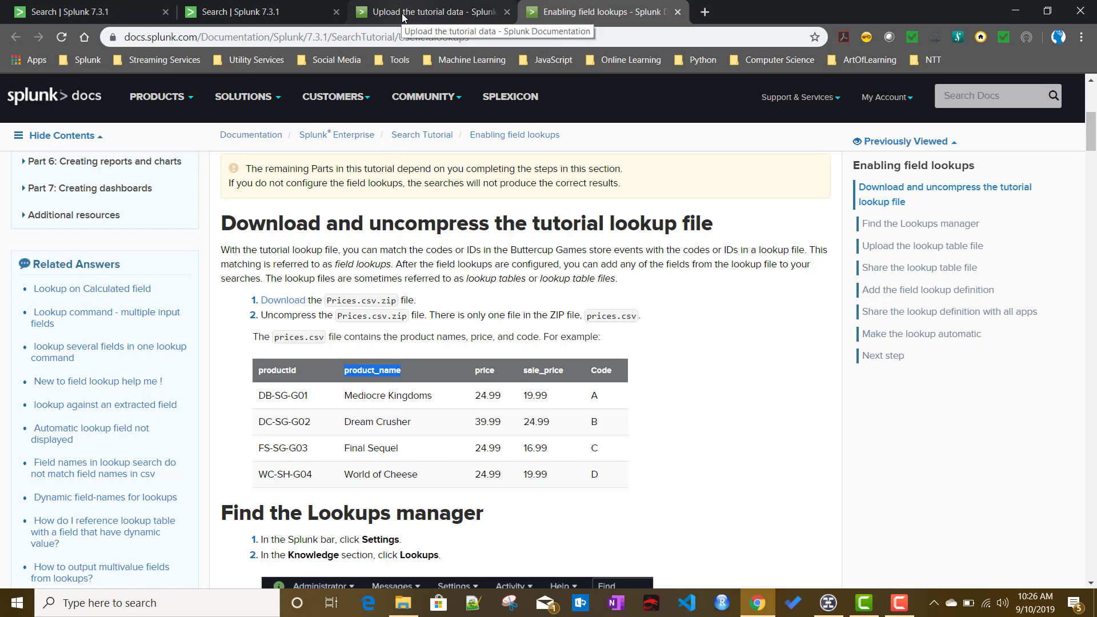
- Inspect the values of the source field in the index=main search results
left_click(87, 13)
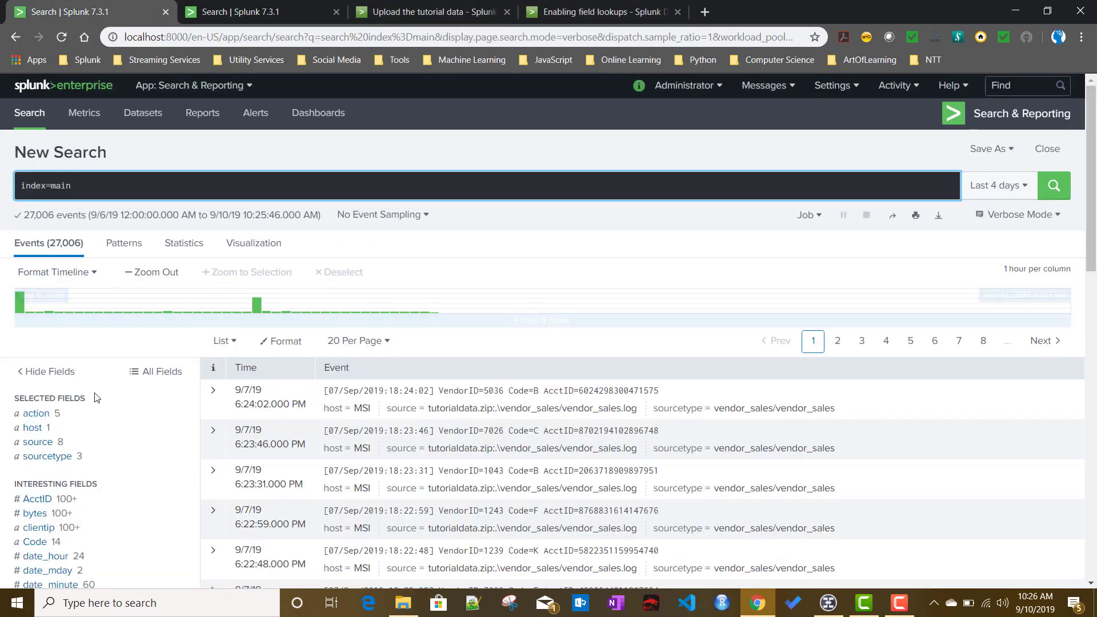
left_click(40, 444)
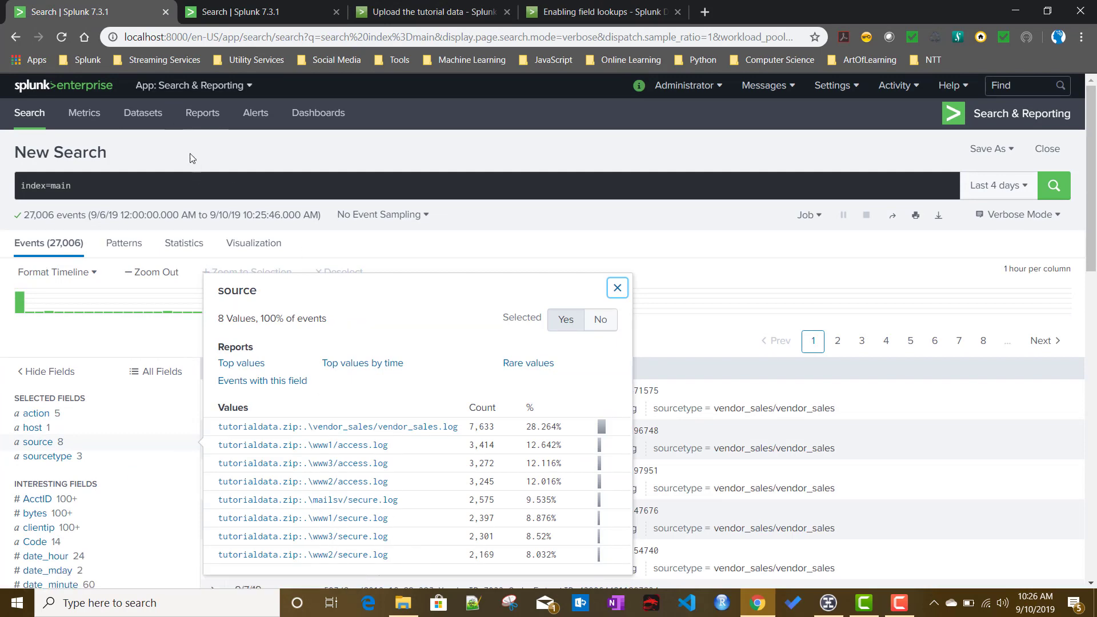
left_click(150, 173)
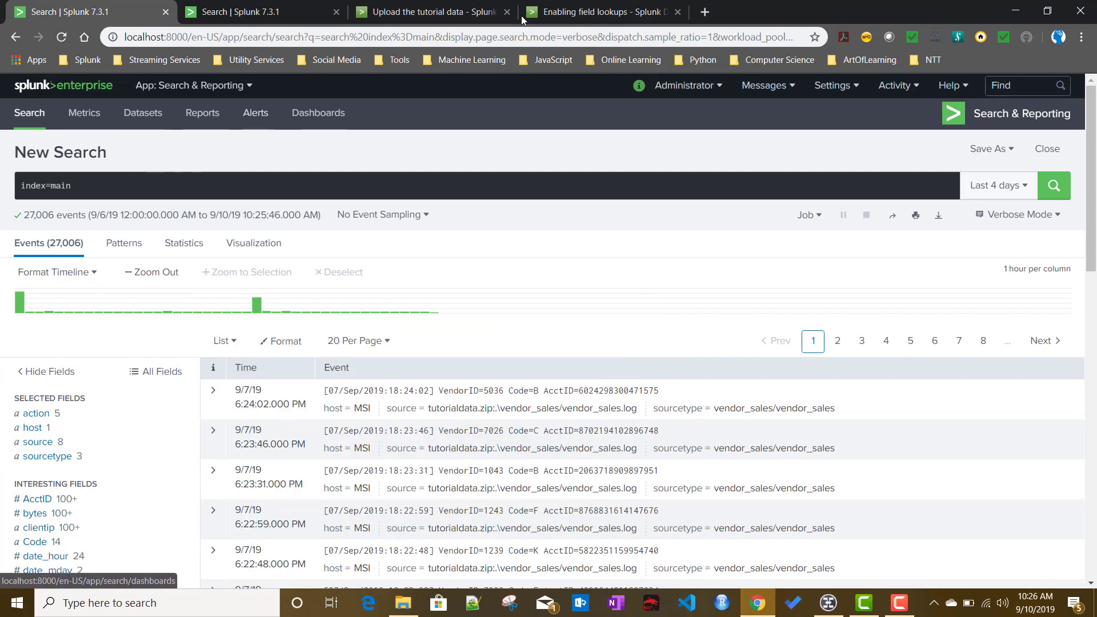
- Rerun the | inputlookup prices search to list the contents of the prices lookup
left_click(226, 8)
left_click(188, 189)
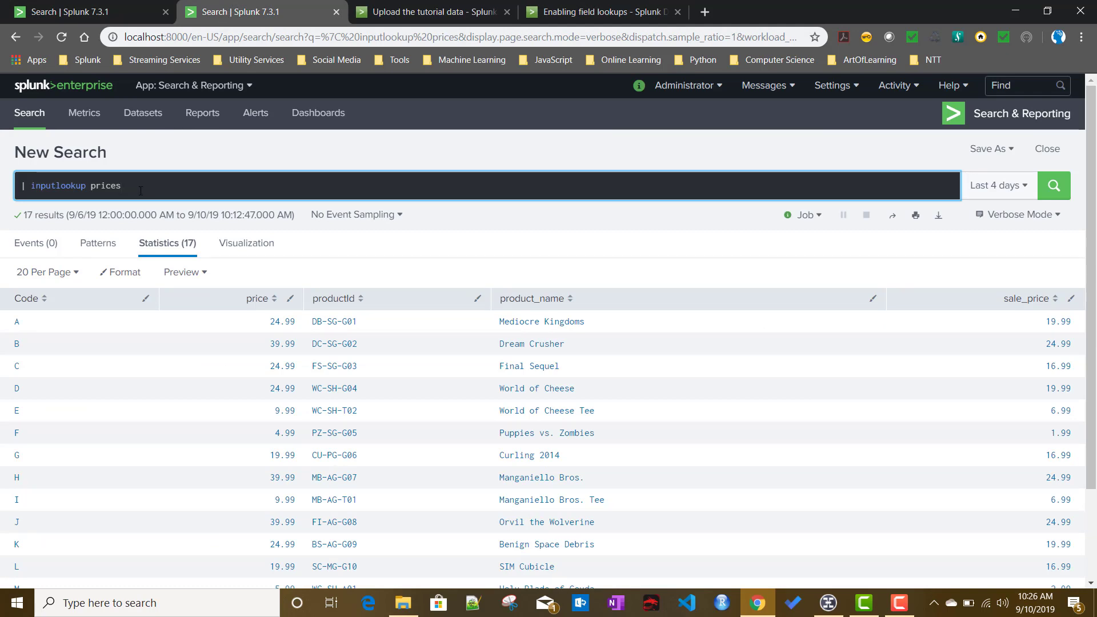
key("Return")
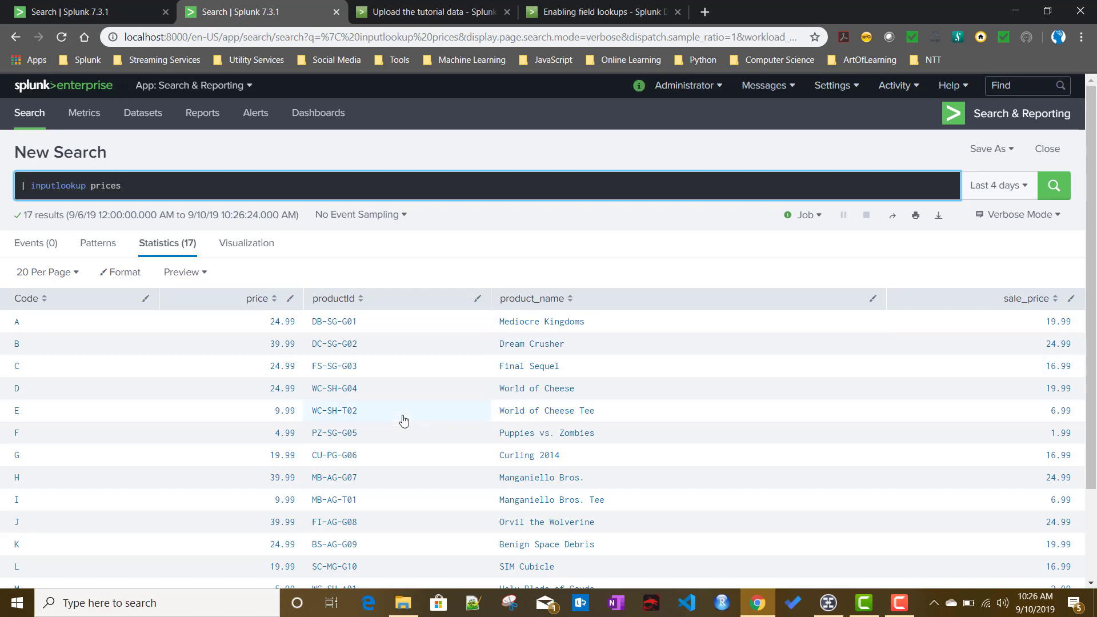
- Revisit the documentation pages on uploading tutorial data and enabling field lookups, and return to the index=main search
key("ctrl+shift+Tab")
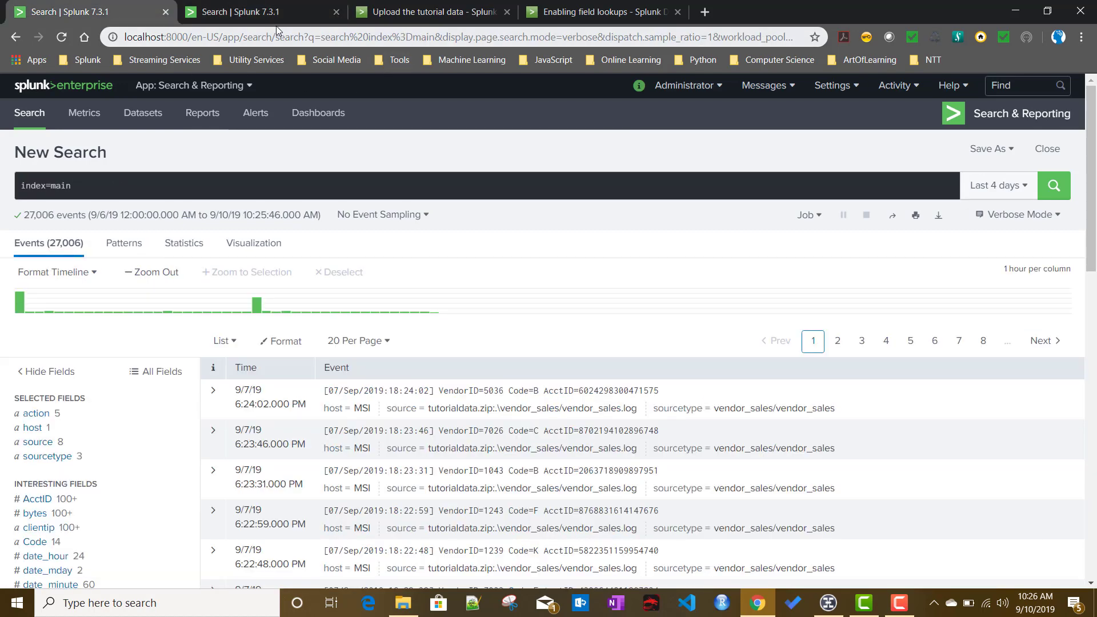
left_click(429, 11)
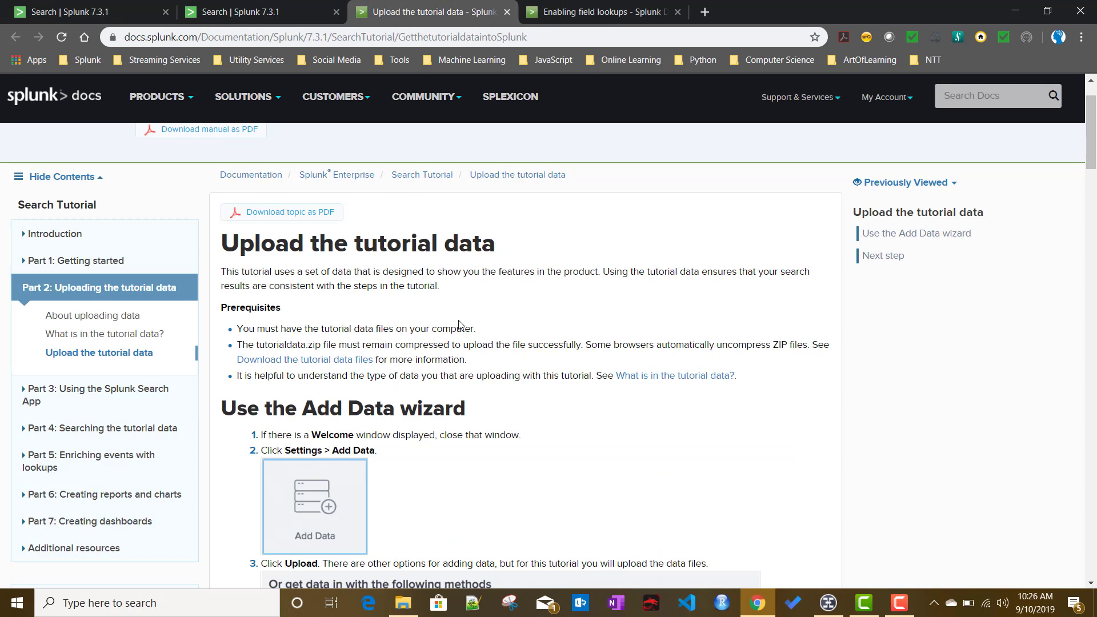
left_click(580, 16)
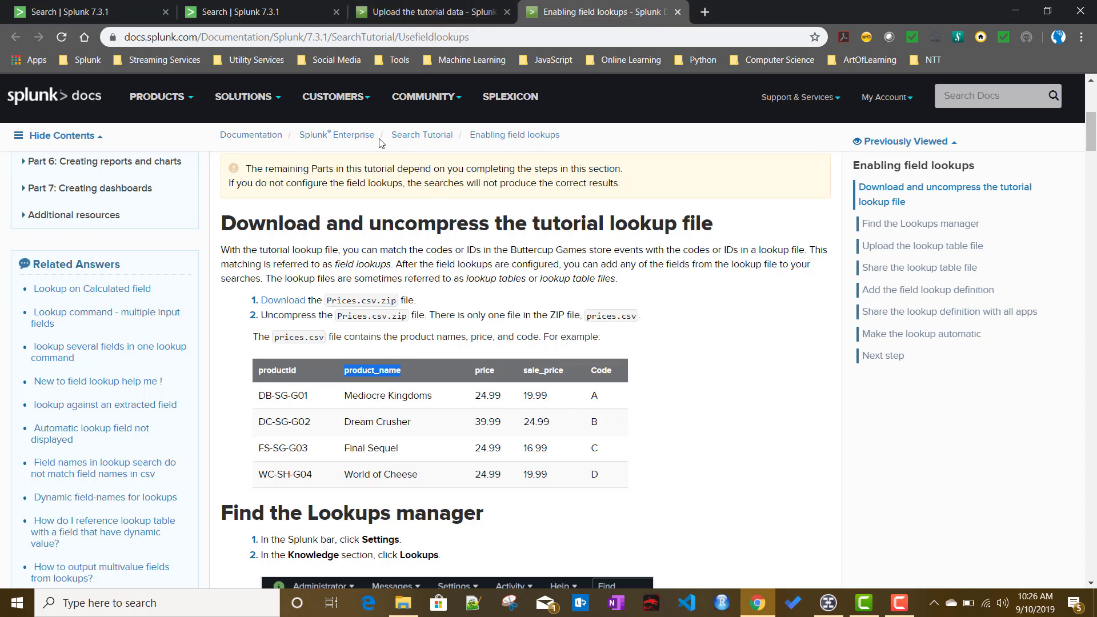
left_click(240, 15)
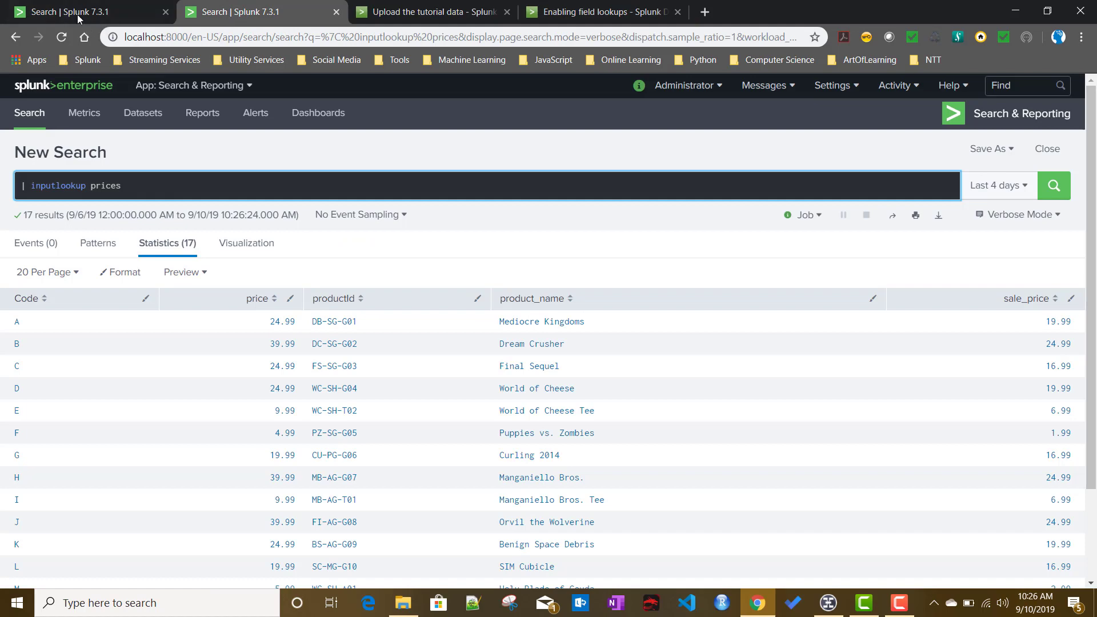
key("ctrl+shift+Tab")
left_click(271, 179)
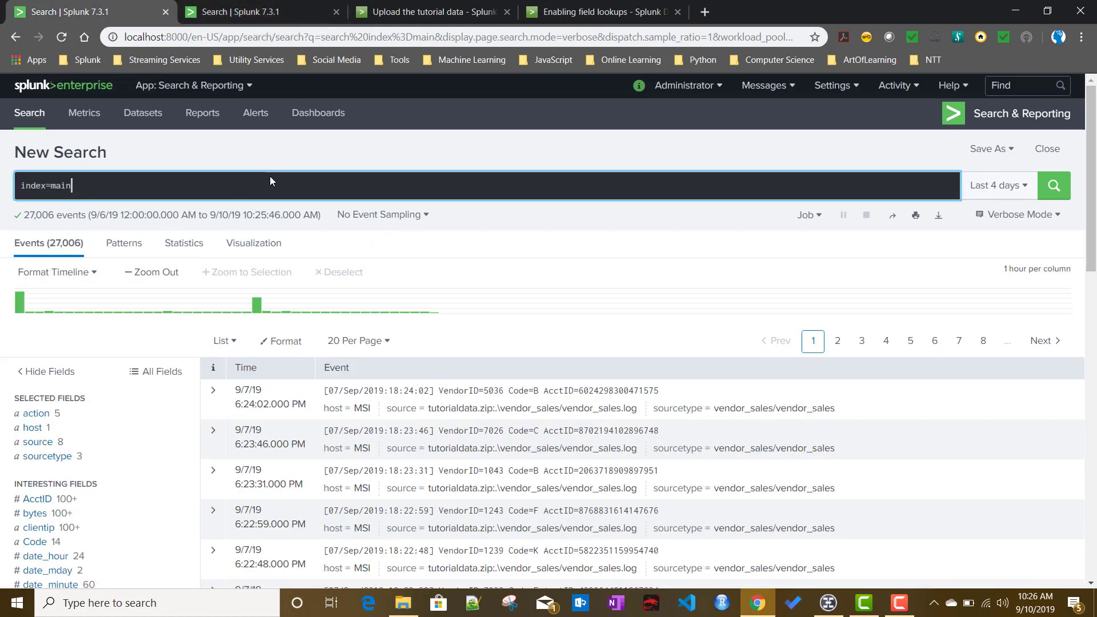
key("shift+Return")
type("|")
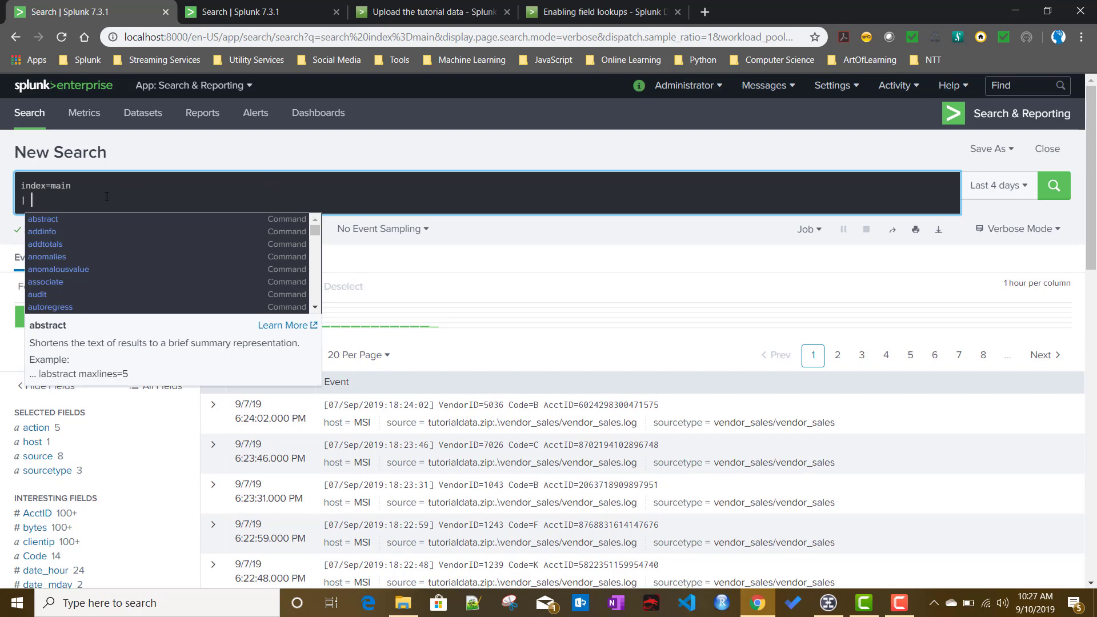
key("Escape")
key("BackSpace")
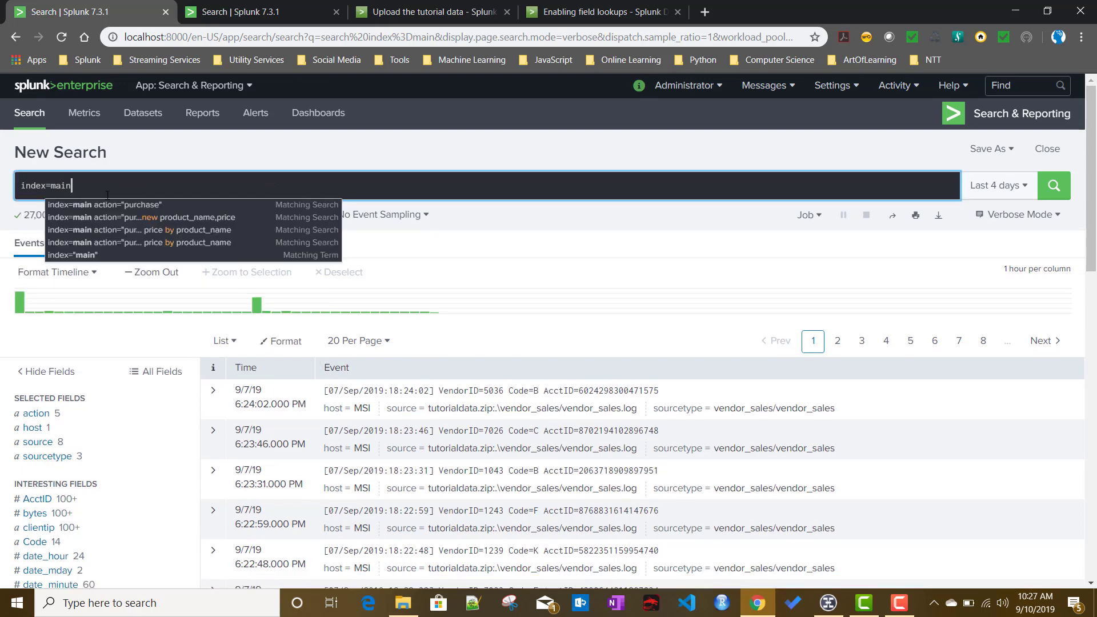
- Check the values of the action field and run the search as index=main action="purchase"
left_click(45, 419)
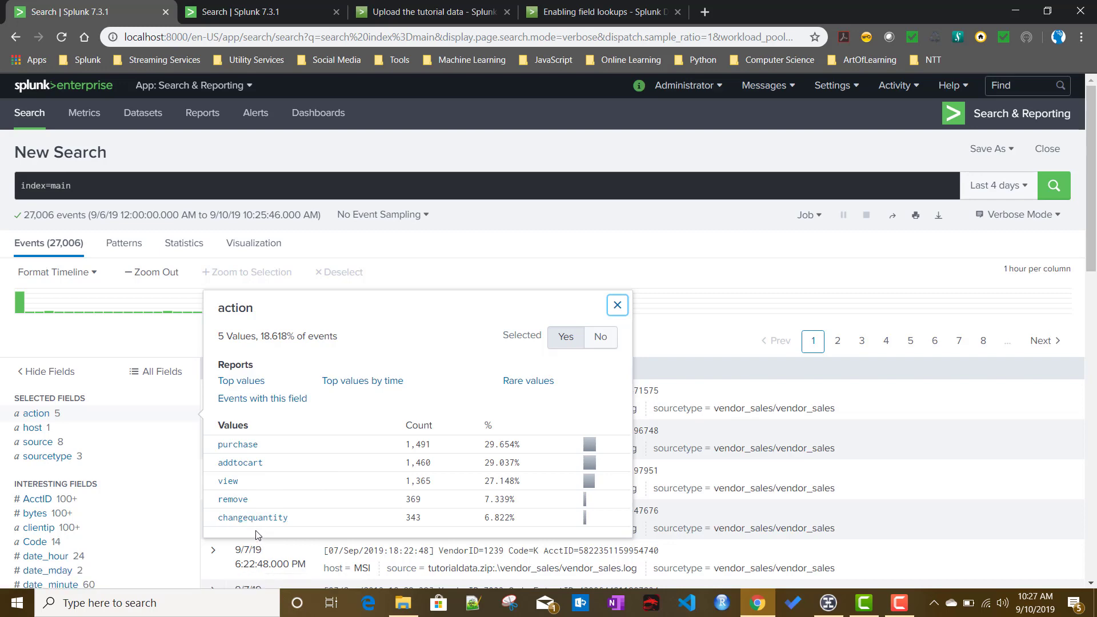
left_click(112, 184)
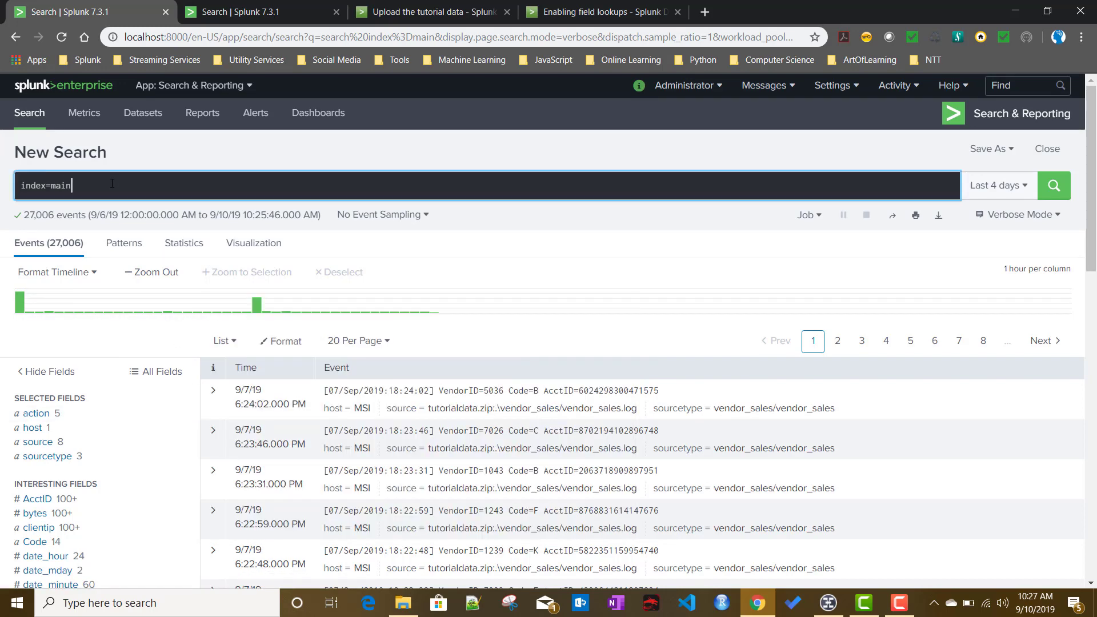
type("ac")
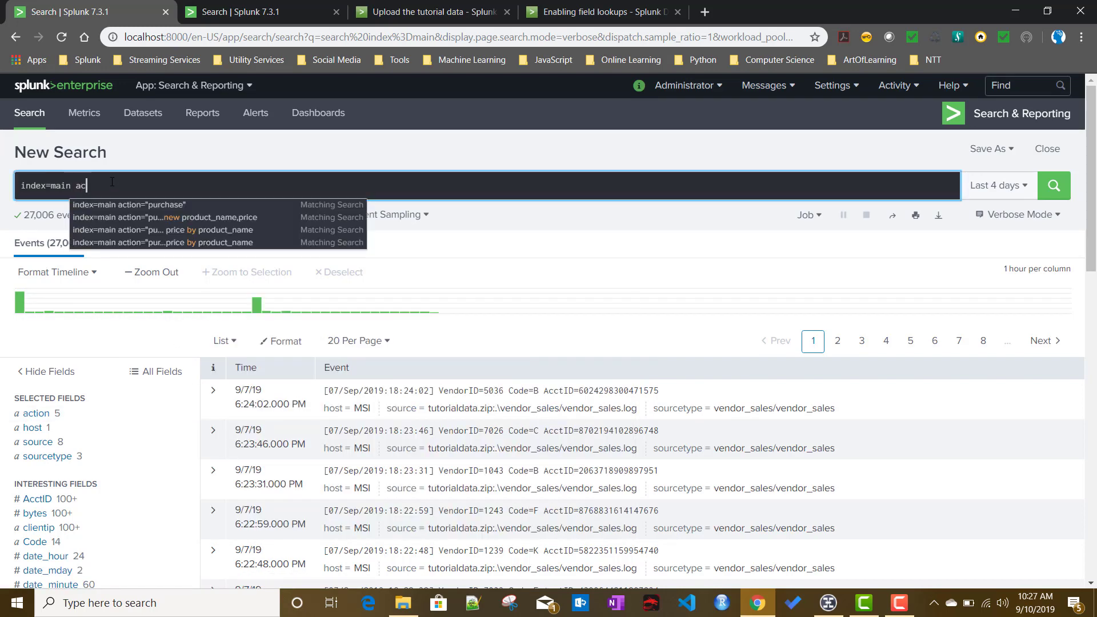
type("tion=")
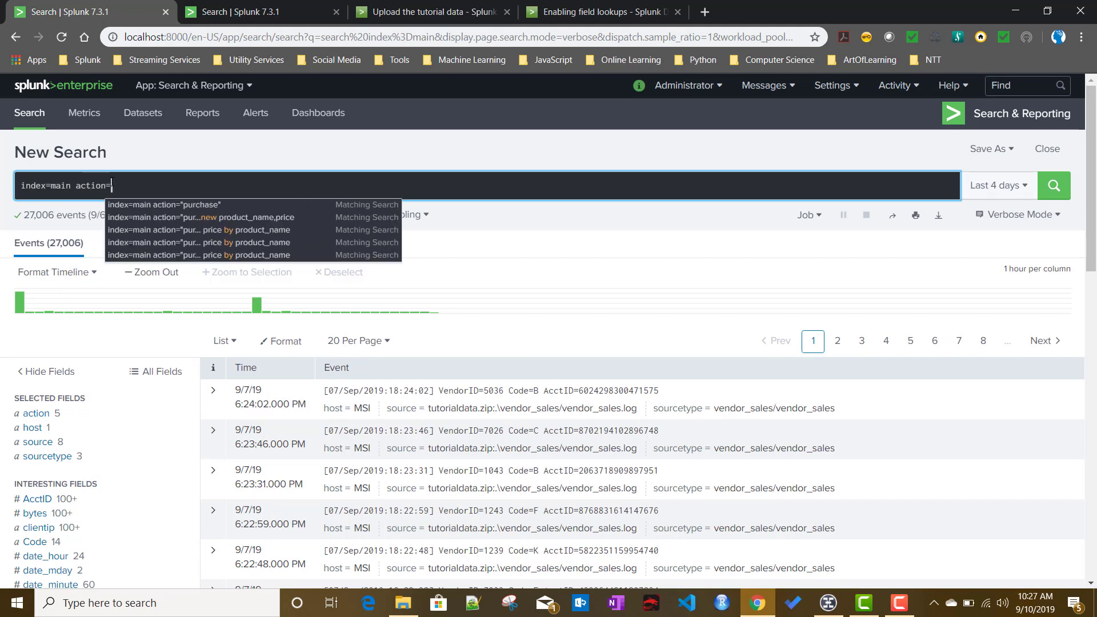
key("Down")
key("Return")
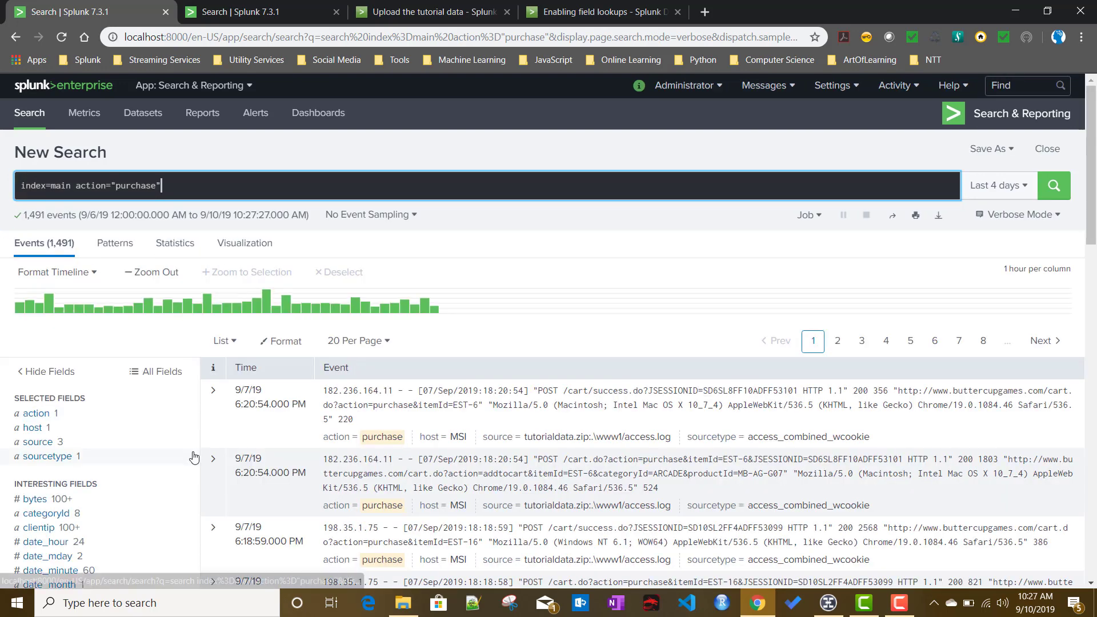
scroll(200, 460, "down", 2)
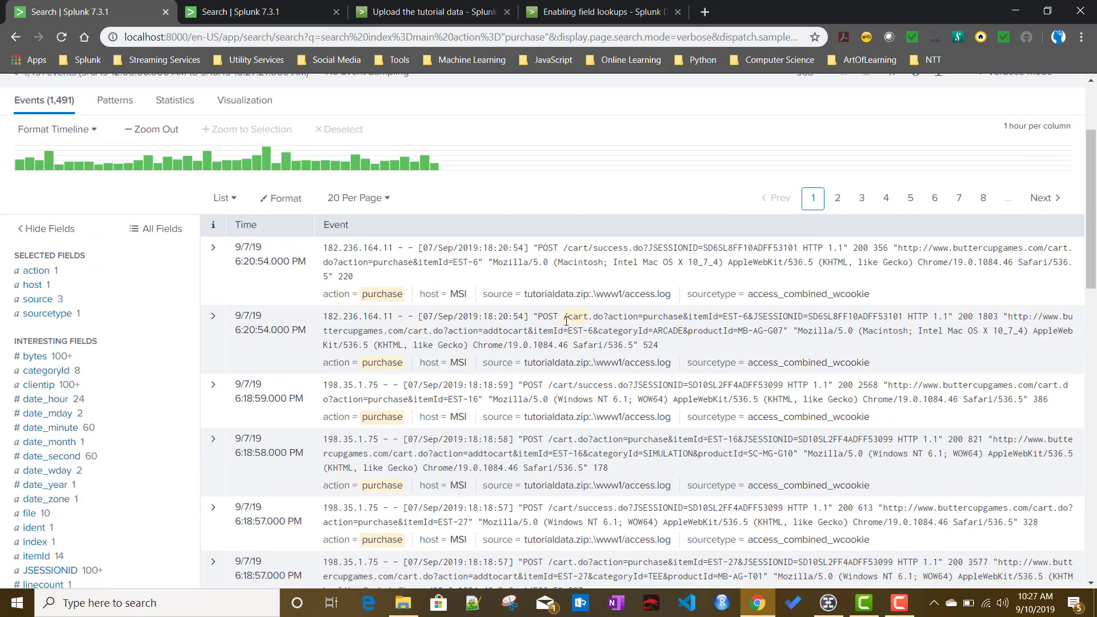
scroll(273, 419, "up", 2)
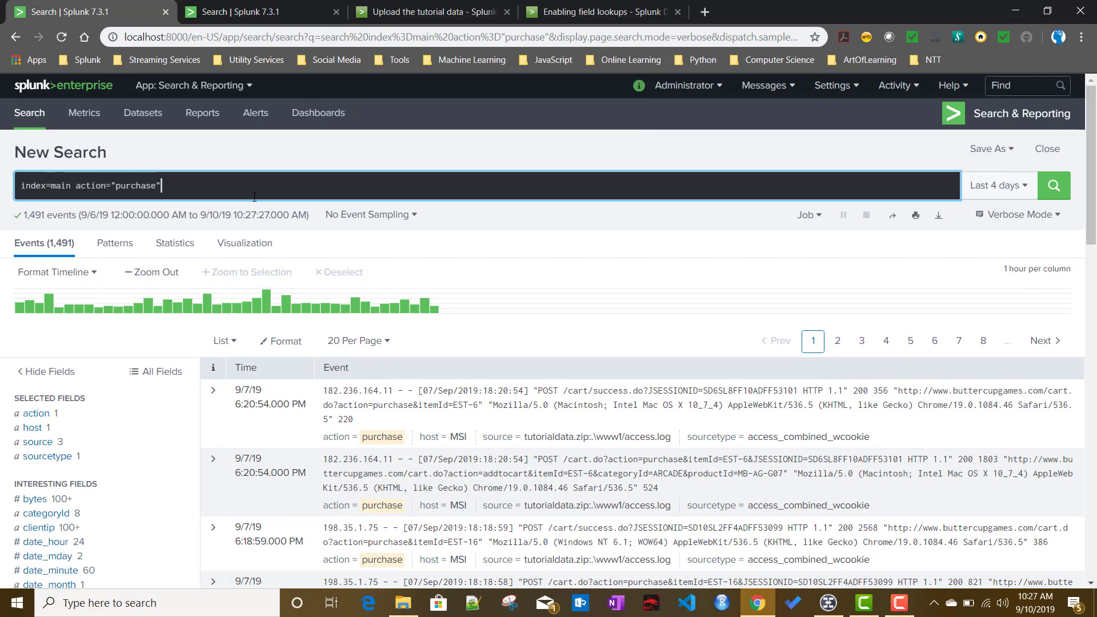
- Add a second line to the search query that reads | lookup prices
type("| lookup")
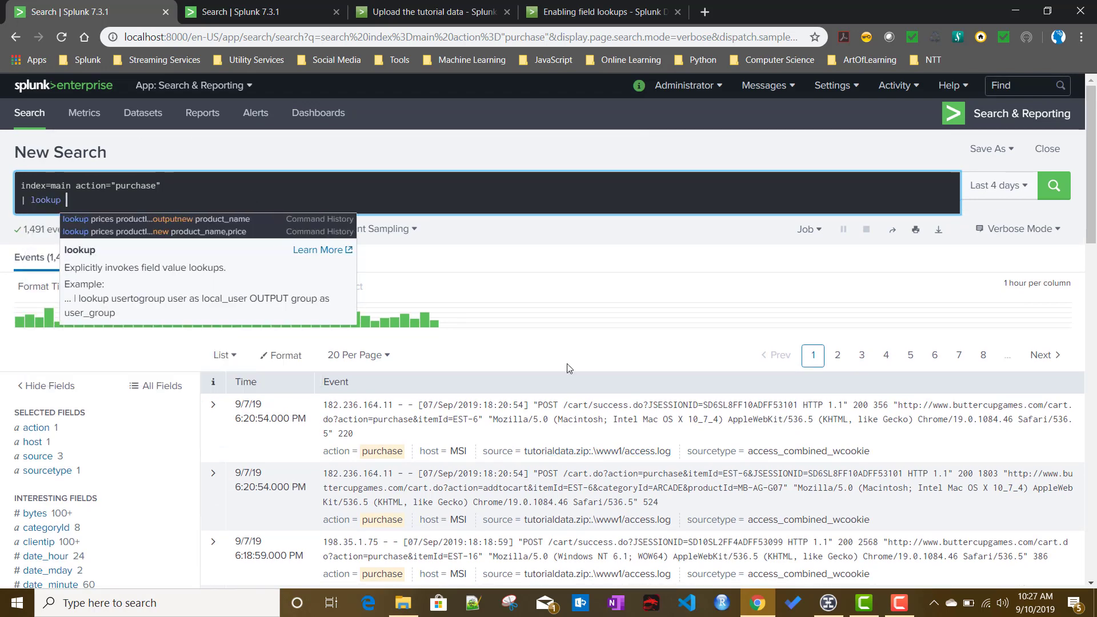
key("Escape")
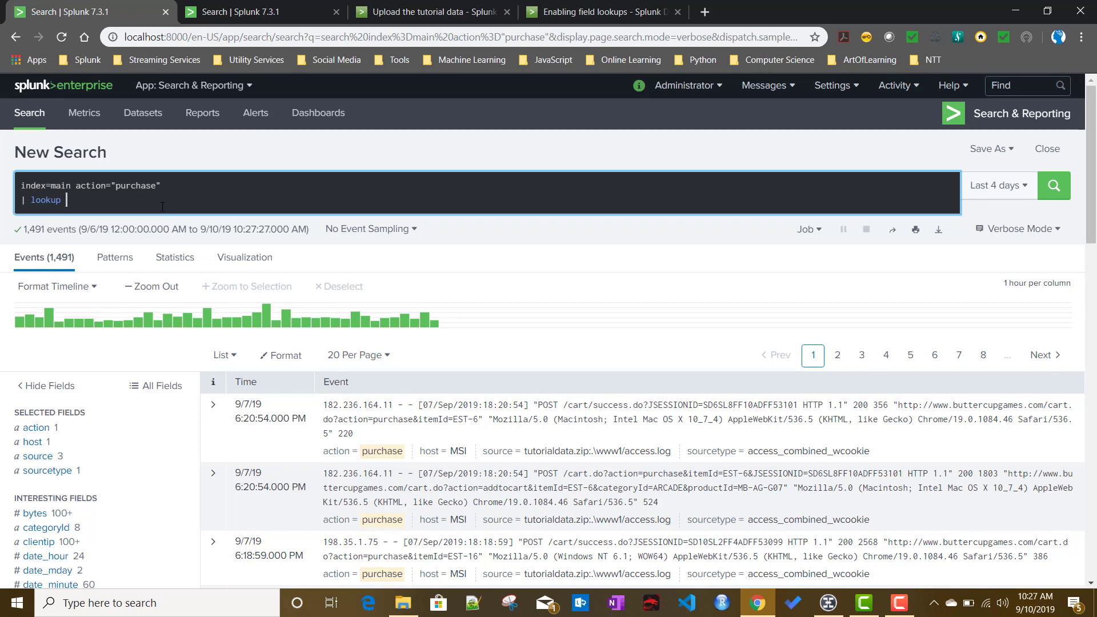
type("prices")
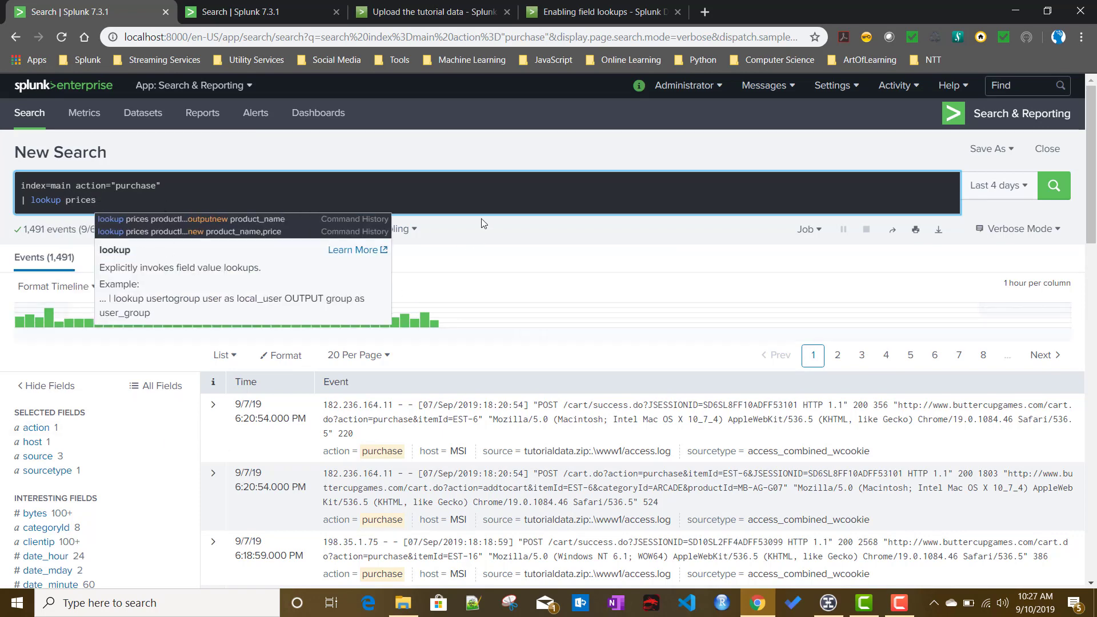
key("Return")
- Open the details of the productId field in the purchase events and copy its field name
scroll(516, 432, "down", 7)
scroll(152, 424, "down", 2)
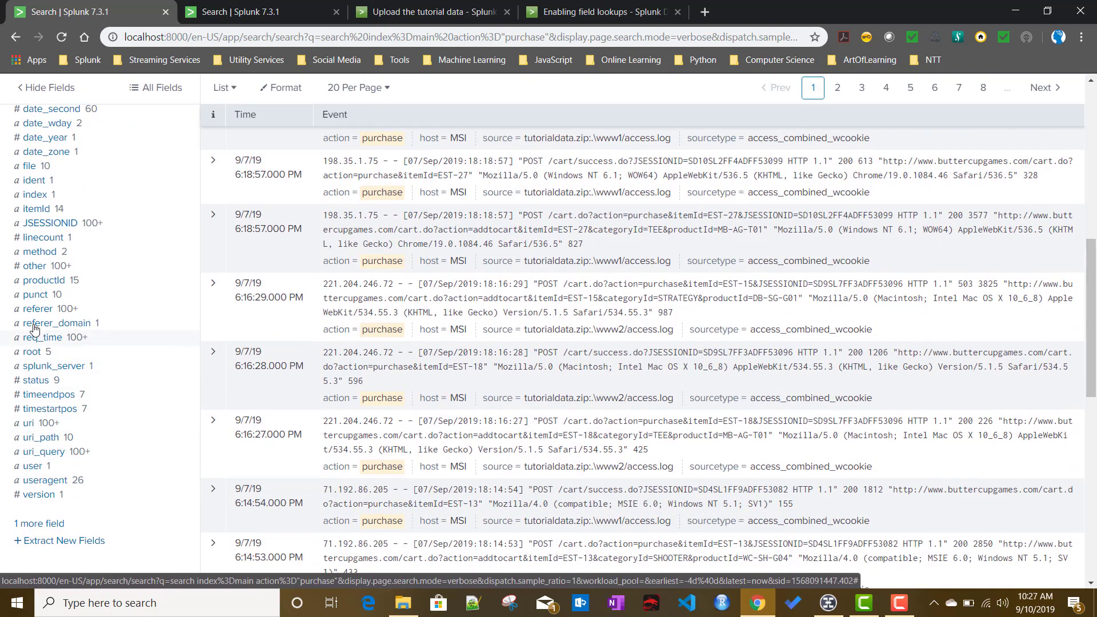
left_click(44, 282)
left_click(252, 131)
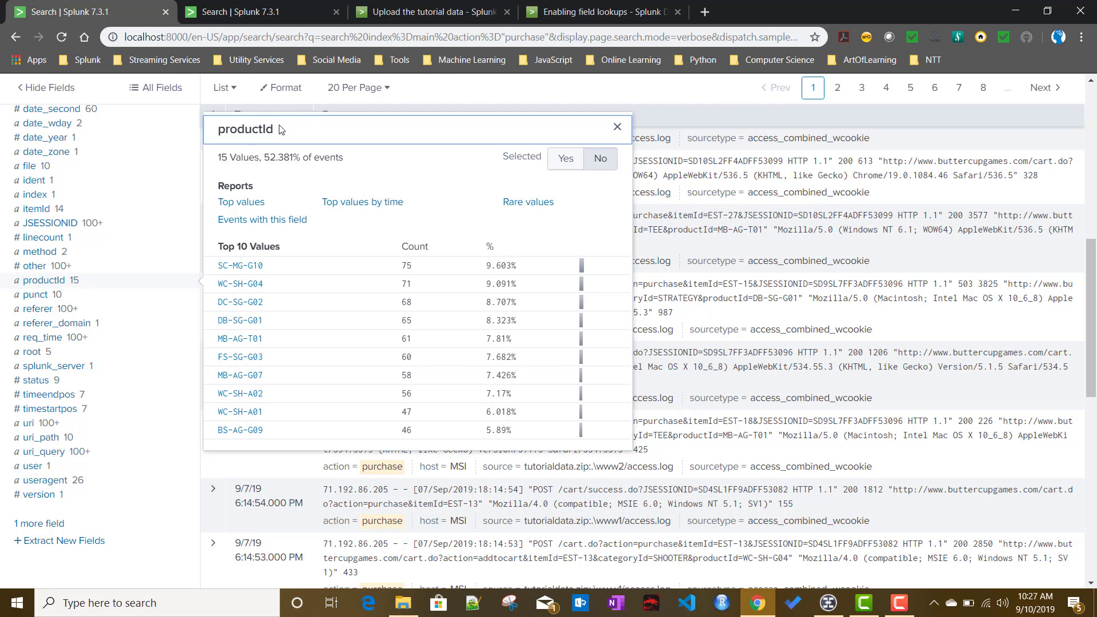
left_click_drag(278, 130, 212, 134)
key("ctrl+c")
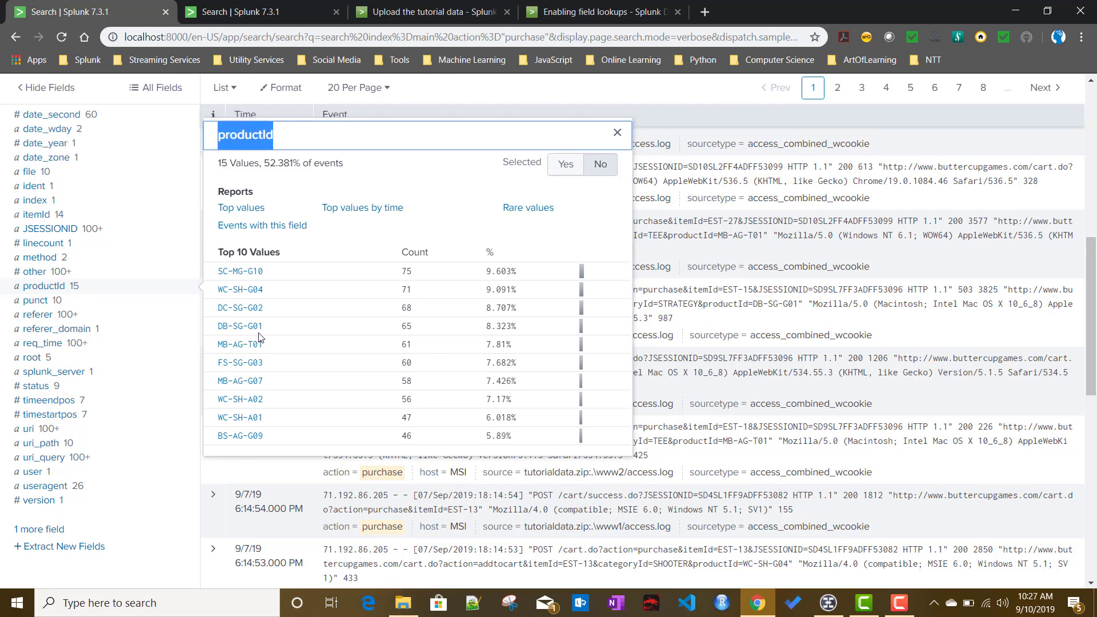
- Extend the lookup line of the search query with productId as productId
scroll(213, 135, "up", 8)
left_click(182, 130)
key("ctrl+v")
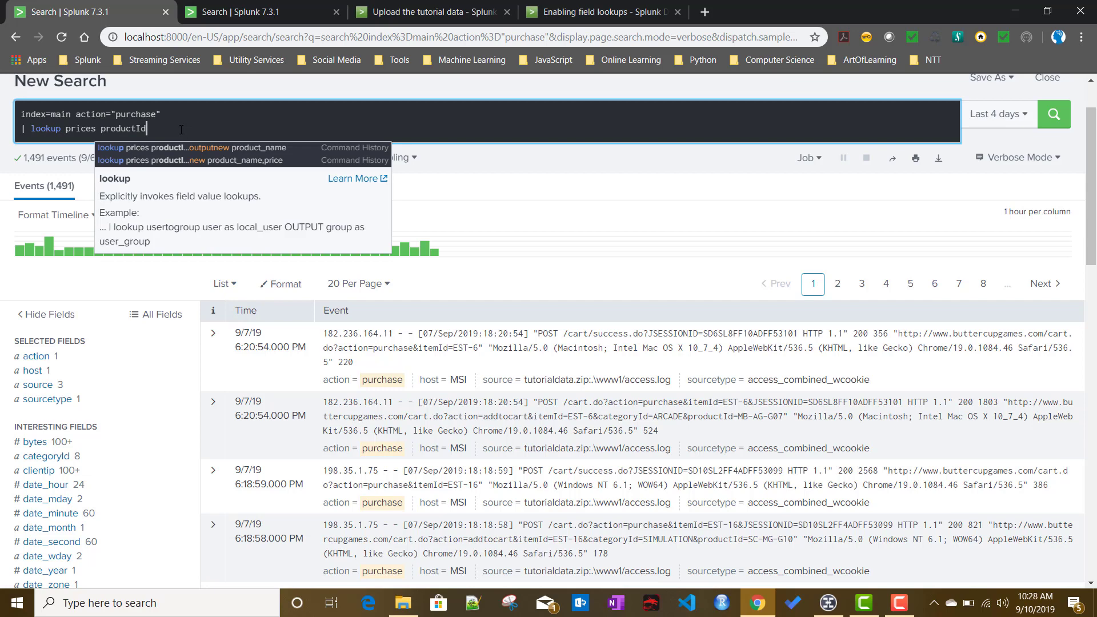
type("as")
key("ctrl+v")
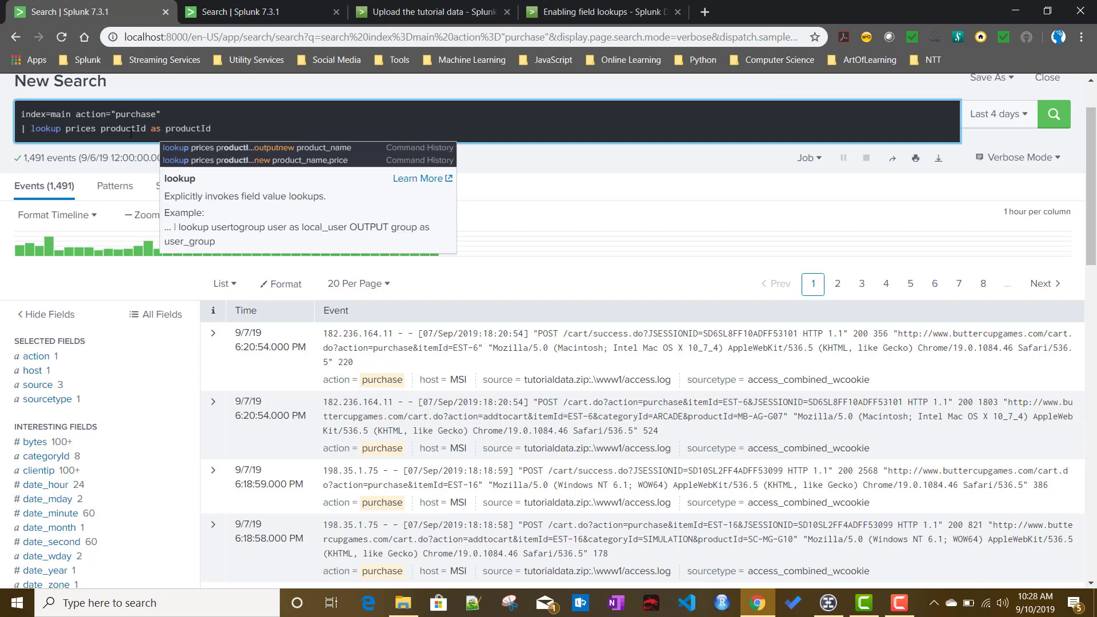
- Compare the first productId in the lookup line with the productId column of the prices lookup results
double_click(127, 127)
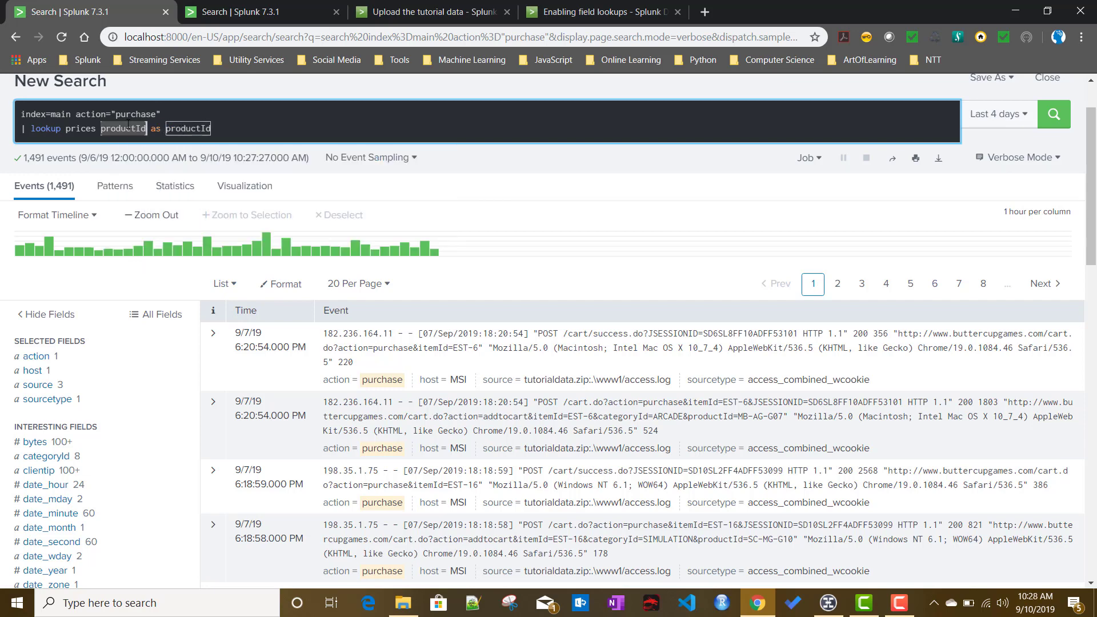
left_click(238, 12)
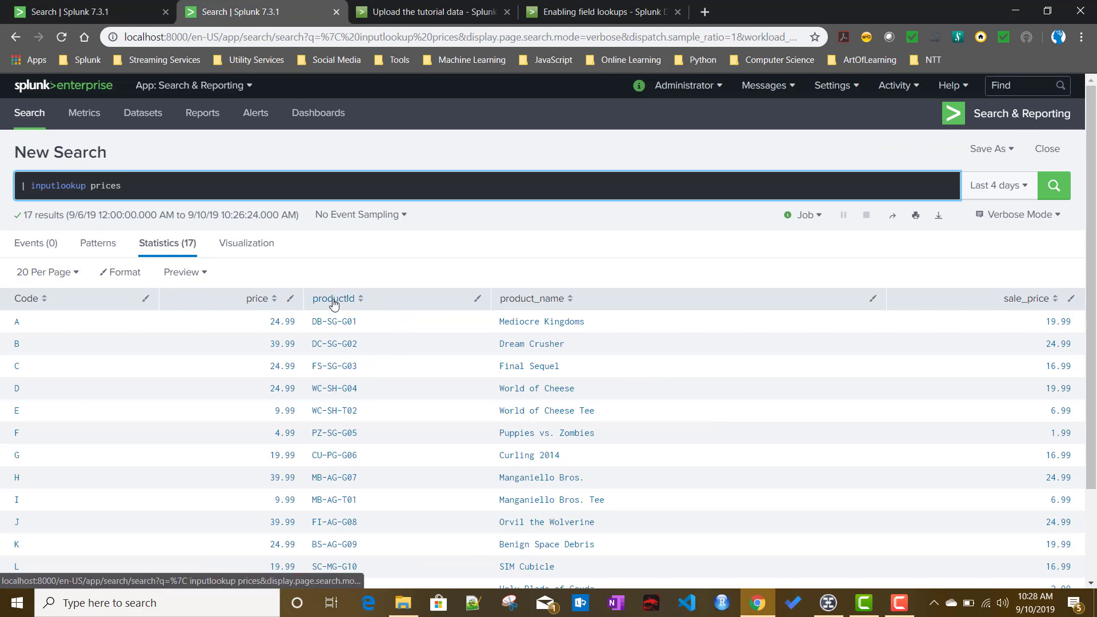
left_click(91, 15)
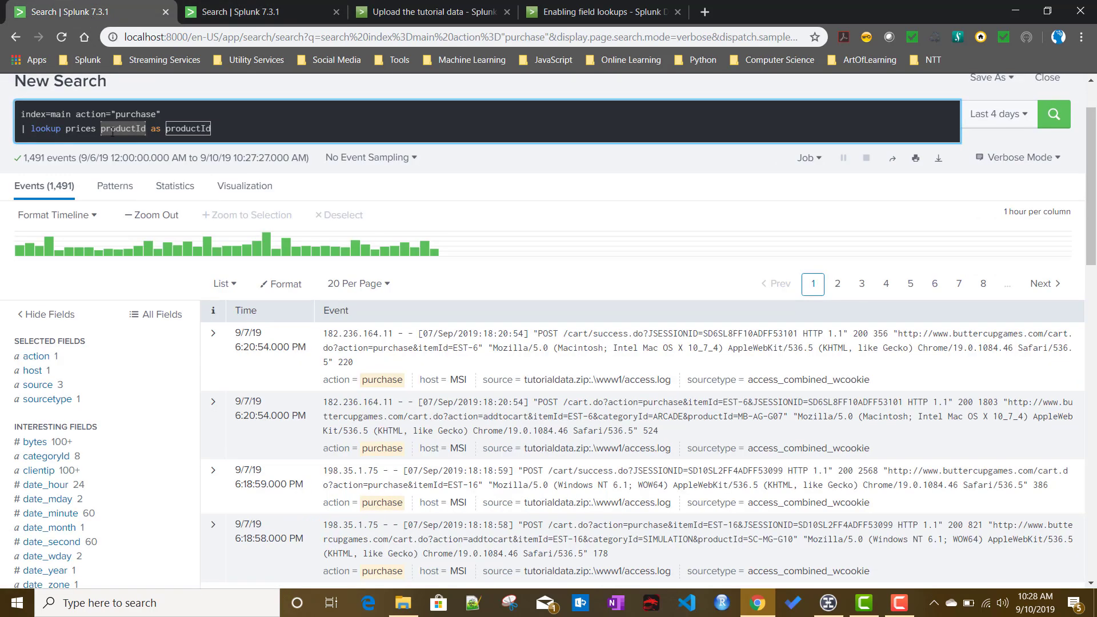
- Extend the lookup line of the search query with the outputnew clause after productId as productId
left_click(239, 129)
type("out")
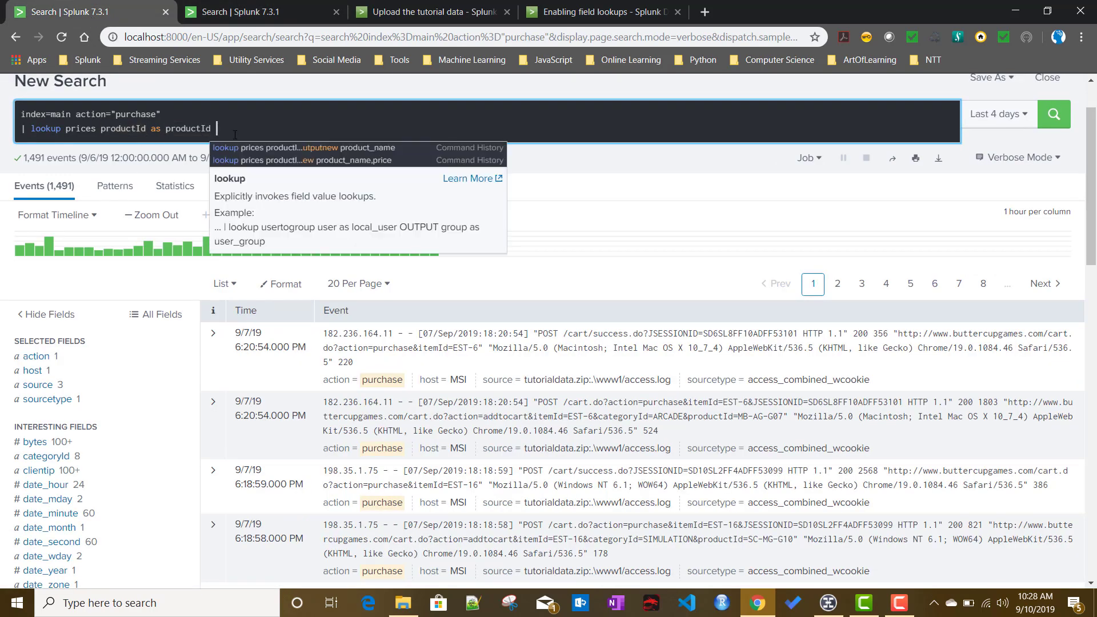
type("putlookup")
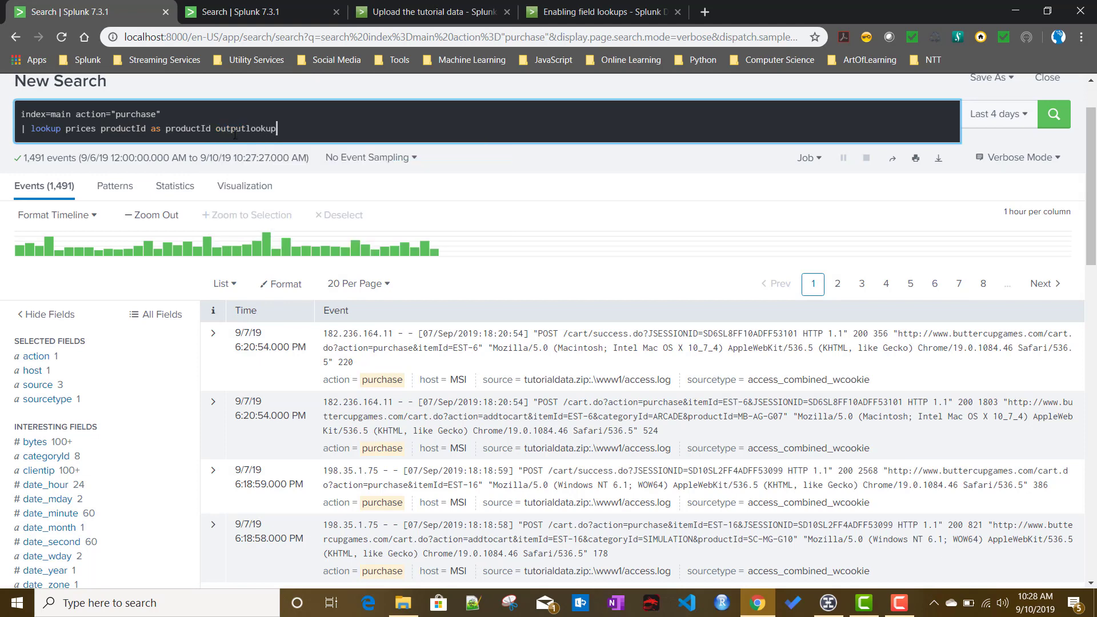
left_click(272, 129)
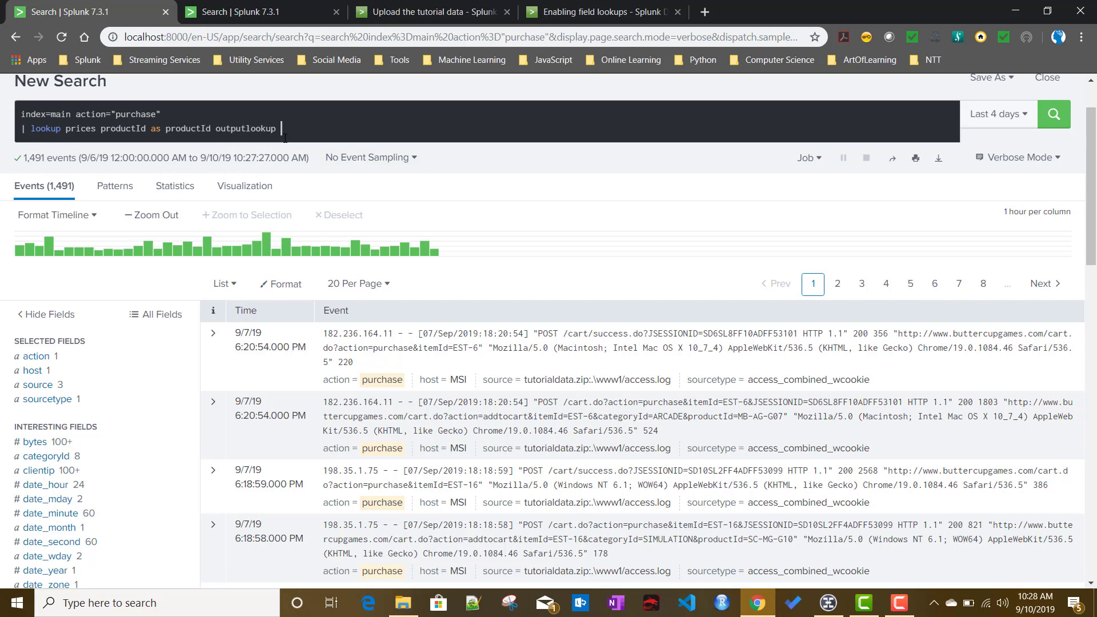
left_click(281, 128)
key("BackSpace")
key("BackSpace")
key("BackSpace")
key("BackSpace")
key("BackSpace")
key("BackSpace")
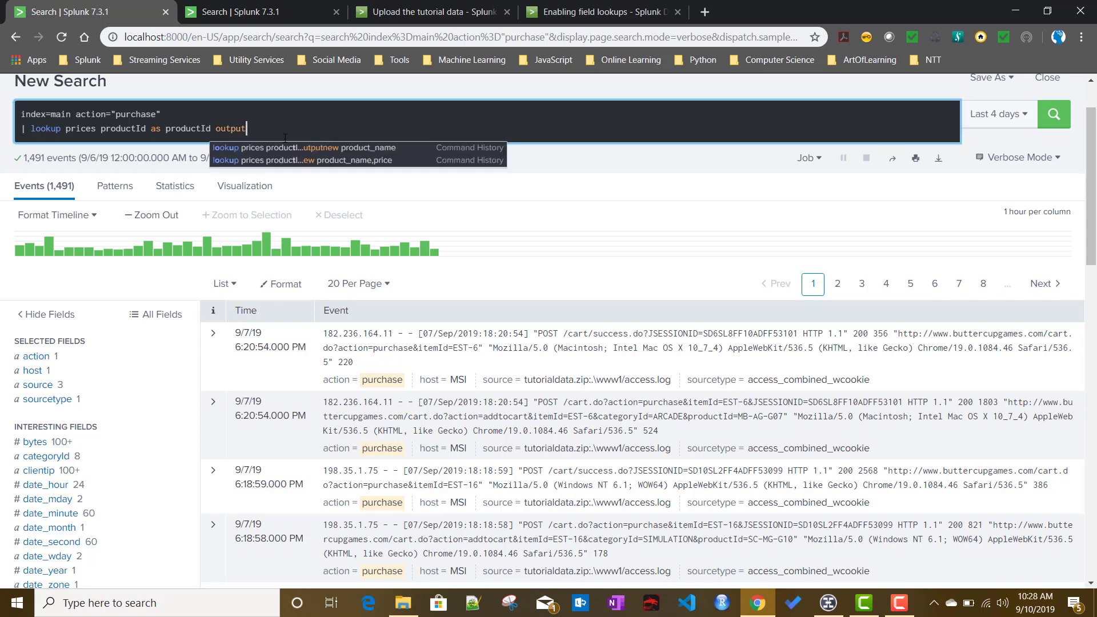
type("new ")
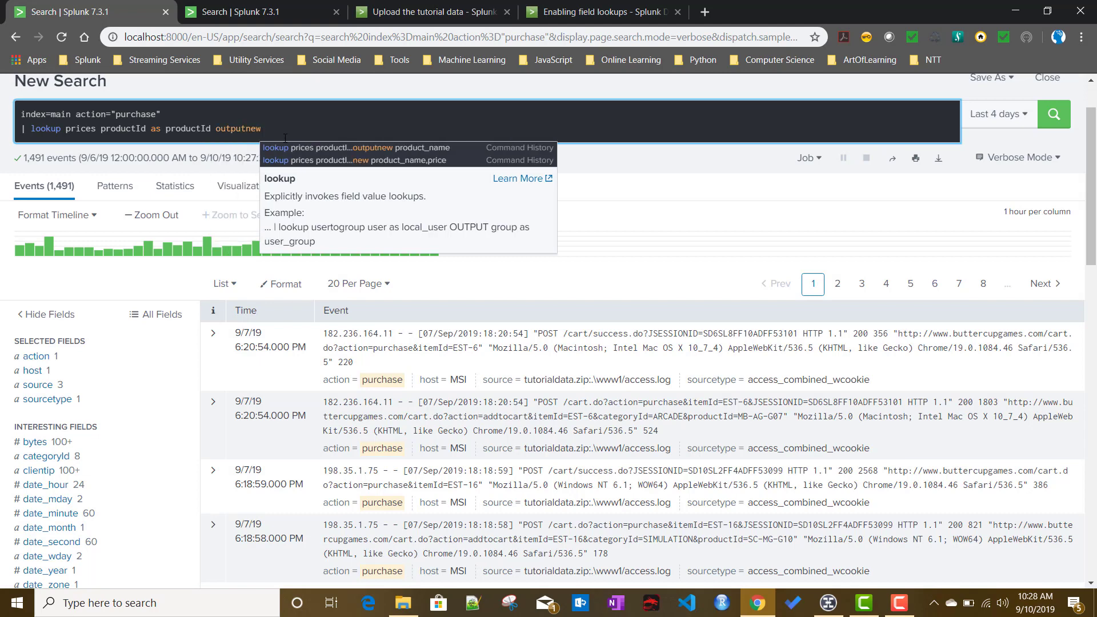
- Complete the outputnew clause with product_name,sale_price, checking the column names in the prices lookup, and run the search
type("pr")
type("oduct_name,")
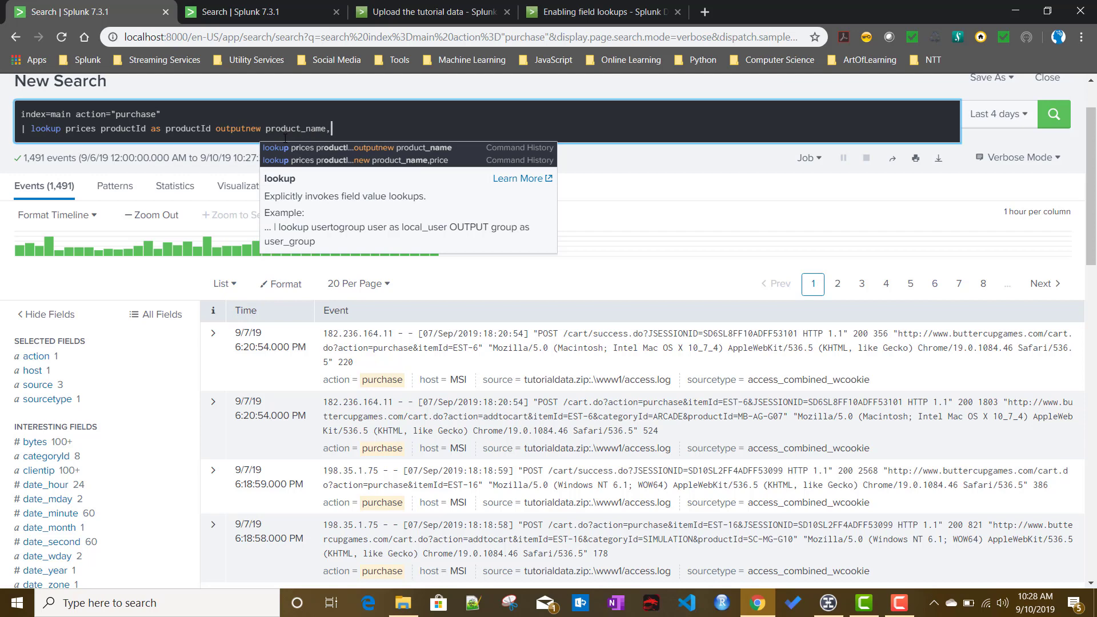
left_click(239, 20)
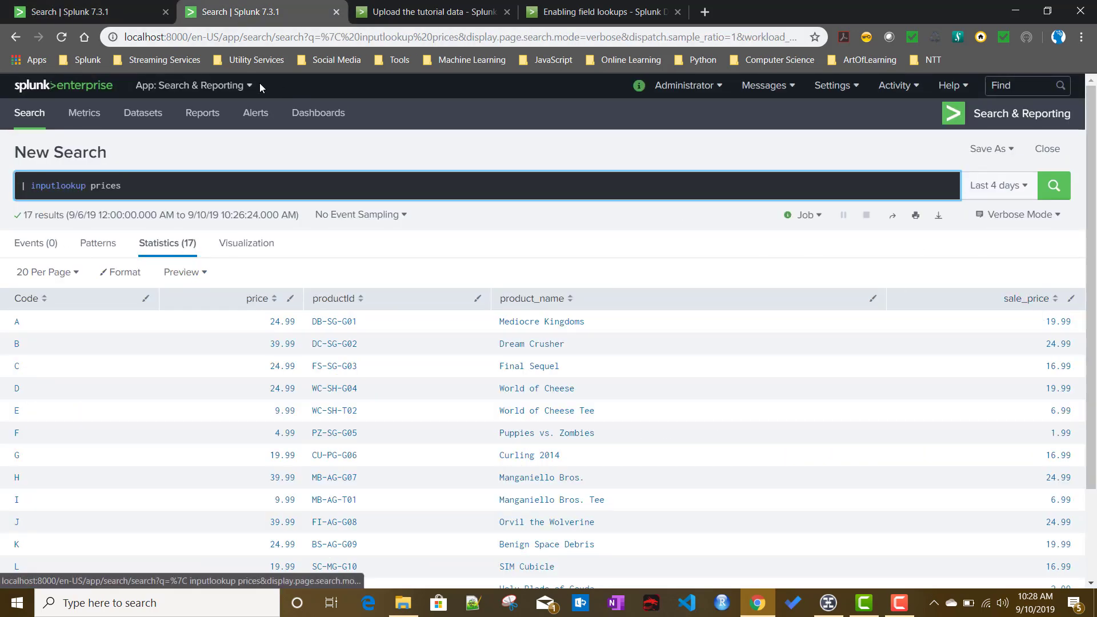
left_click(86, 11)
type("sal")
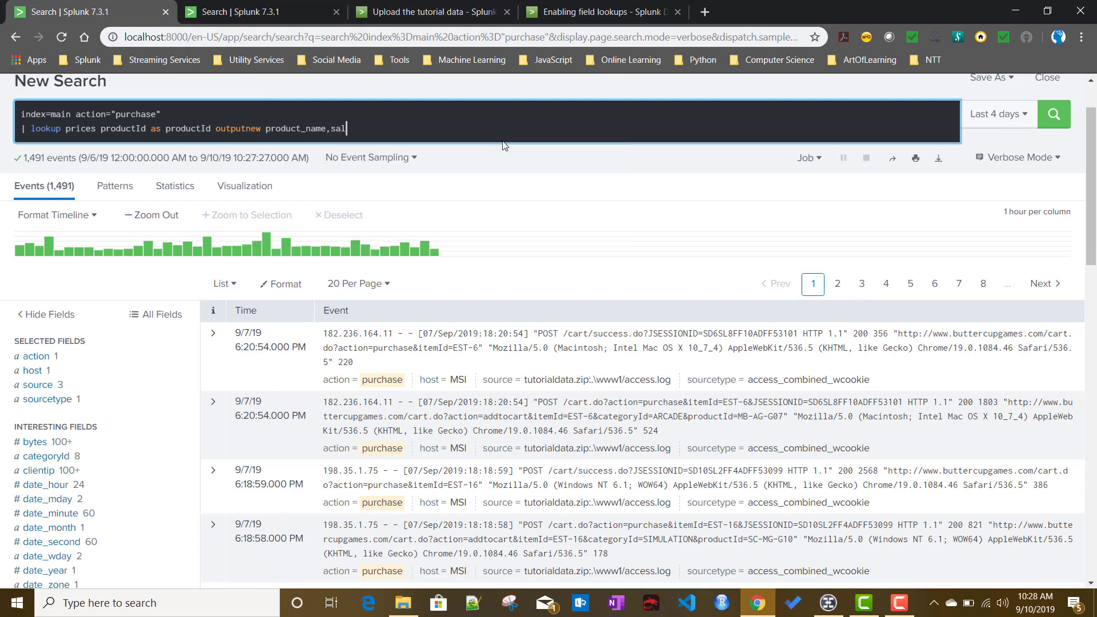
type("e_price")
key("Return")
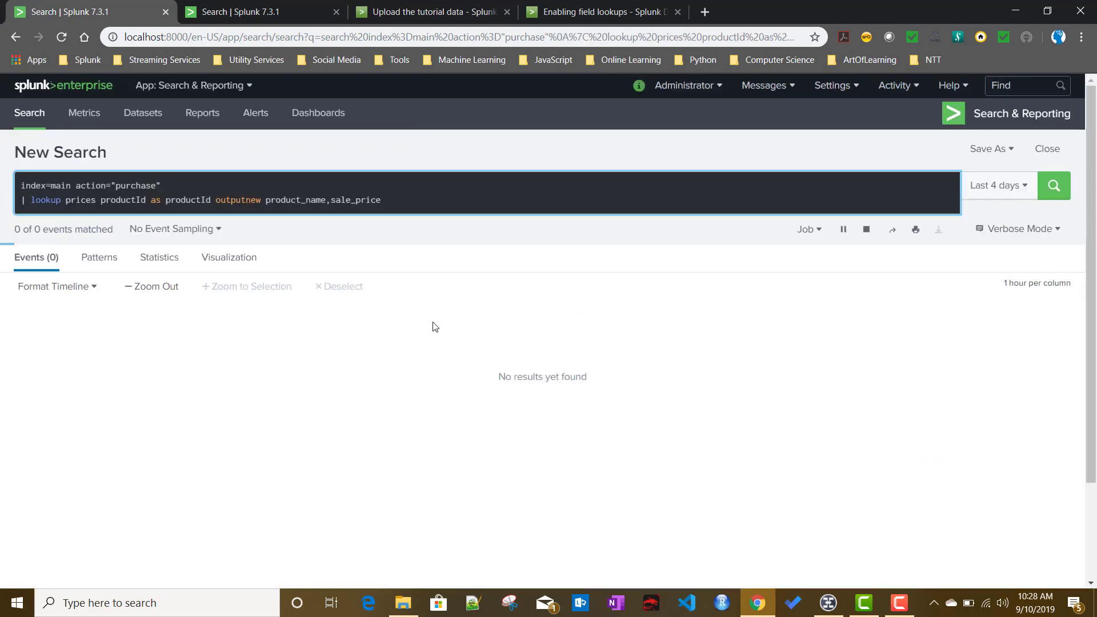
- Inspect the product_name and sale_price fields in the search results and review the two-line query
scroll(404, 341, "down", 8)
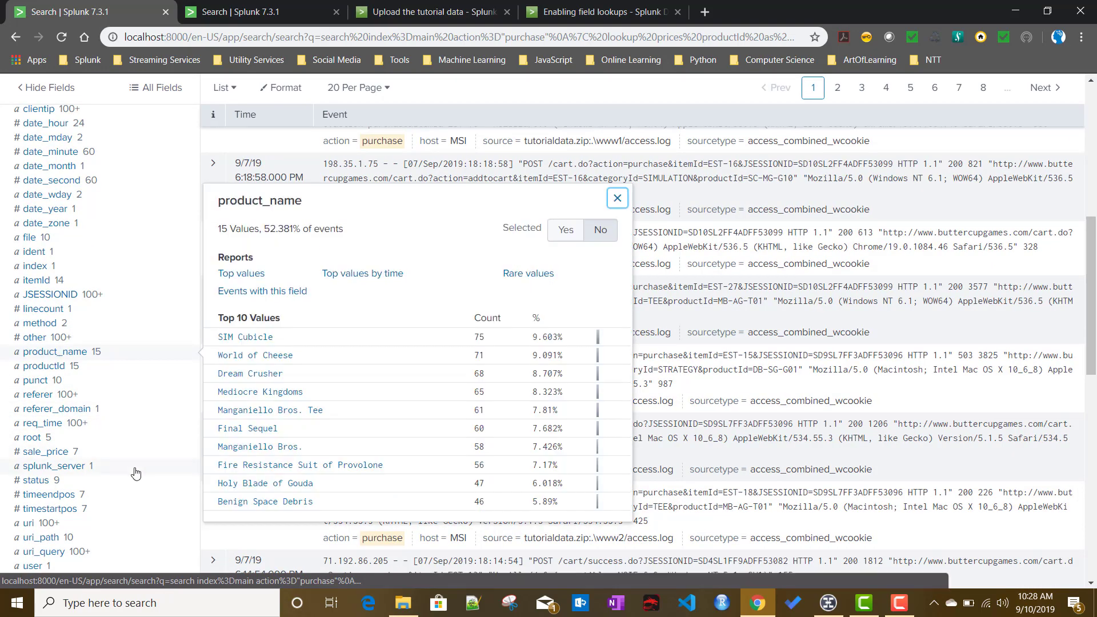
scroll(134, 473, "down", 2)
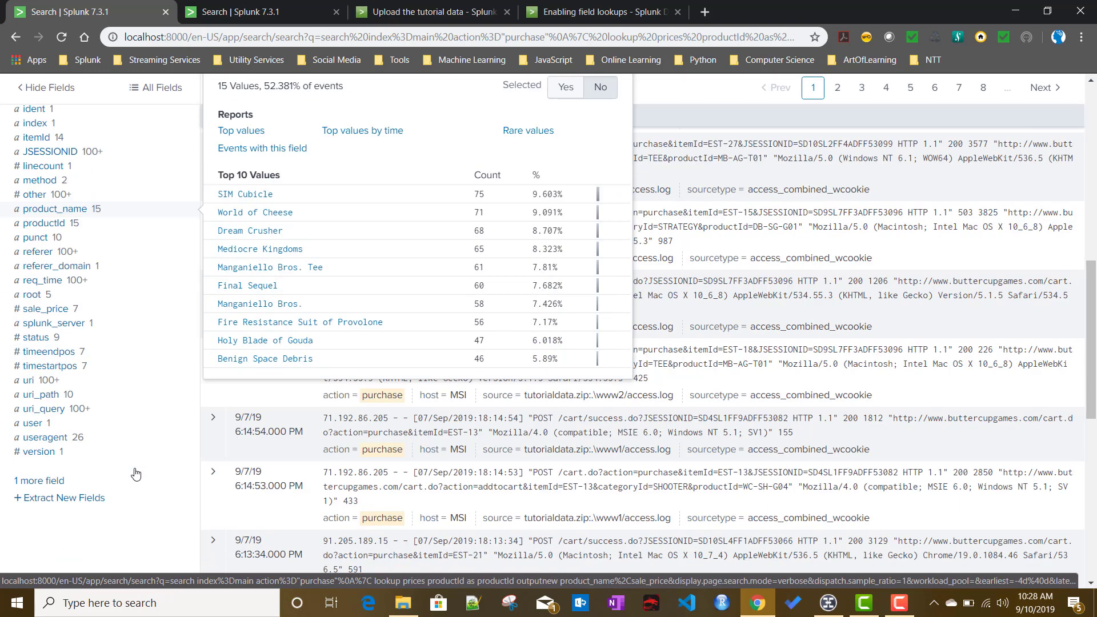
left_click(42, 310)
scroll(366, 423, "up", 5)
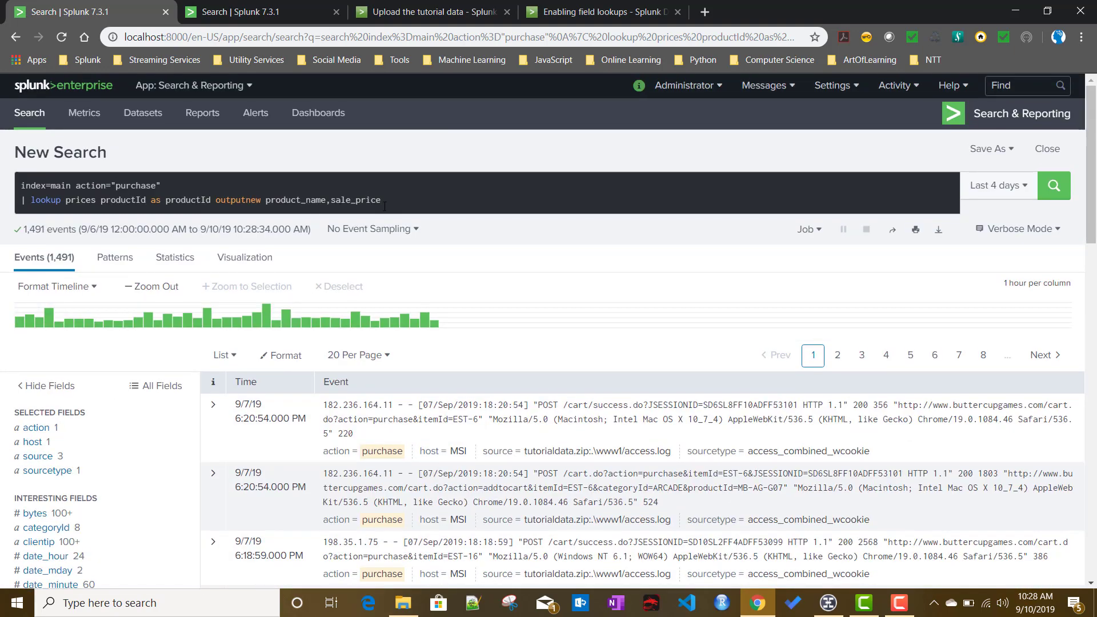
left_click_drag(382, 197, 21, 177)
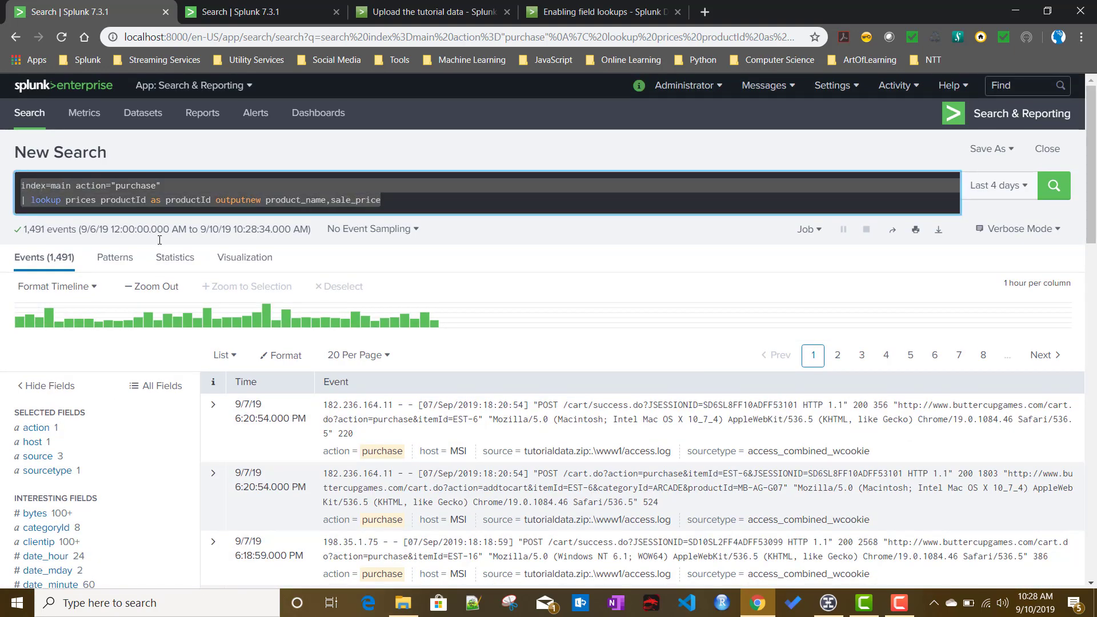
left_click(428, 196)
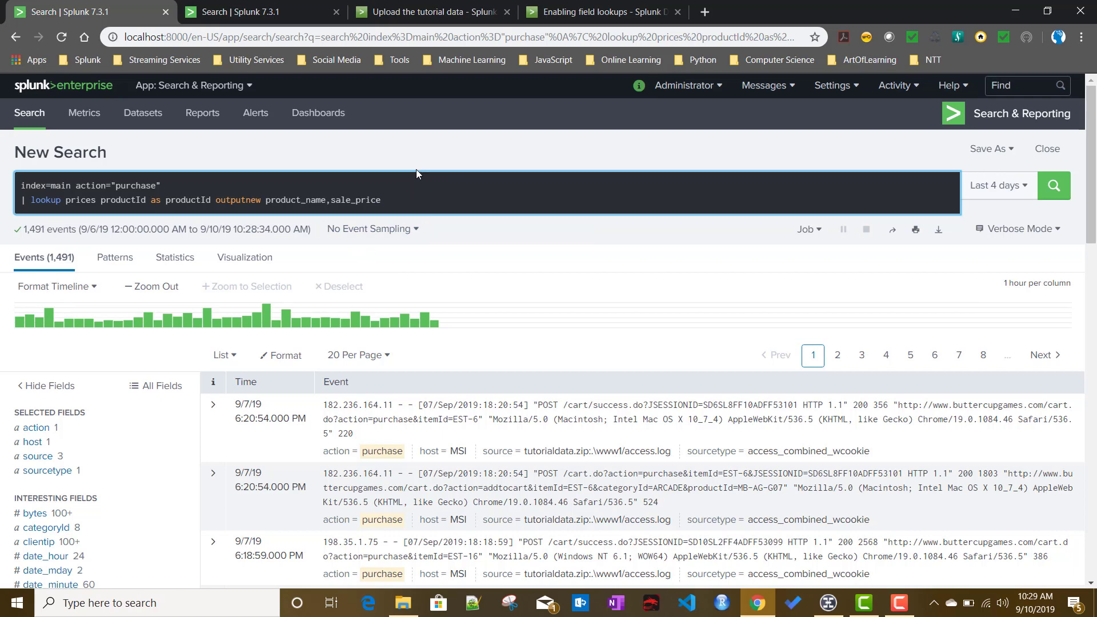
- Switch to the timechart mind map in Edraw MindMaster, expand the What is it? topic and review the command's syntax
left_click(829, 603)
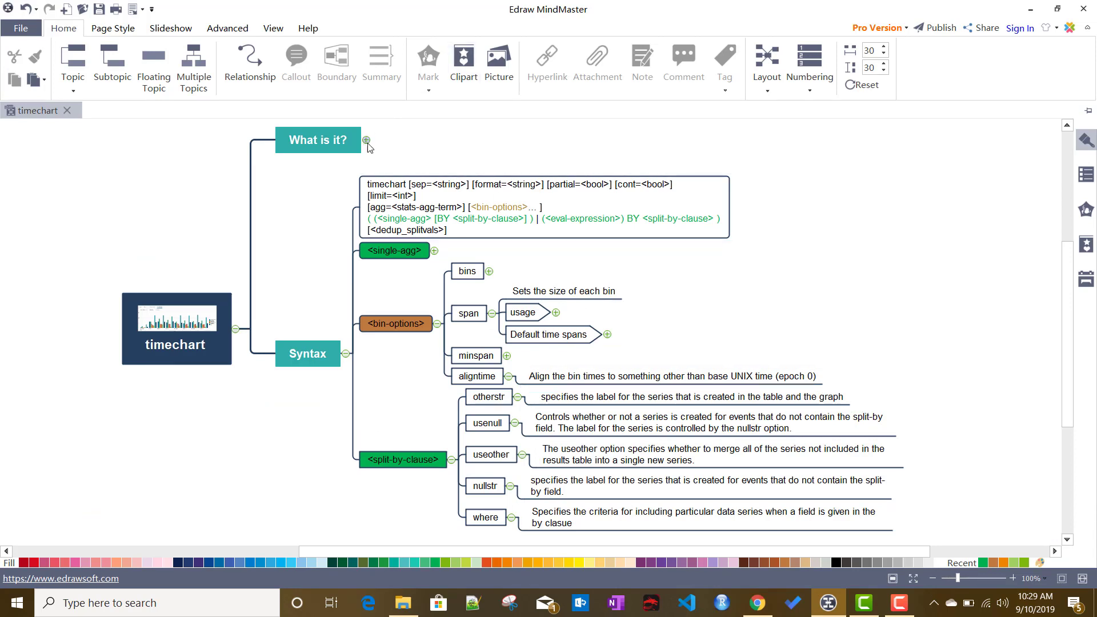
left_click(367, 140)
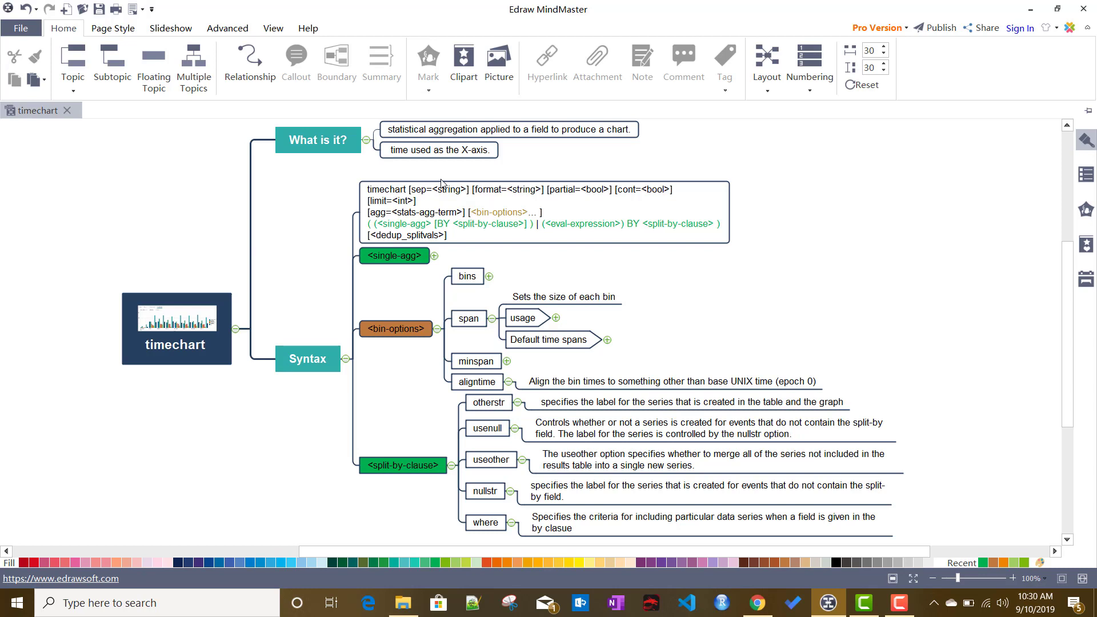
left_click(459, 130)
left_click(296, 358)
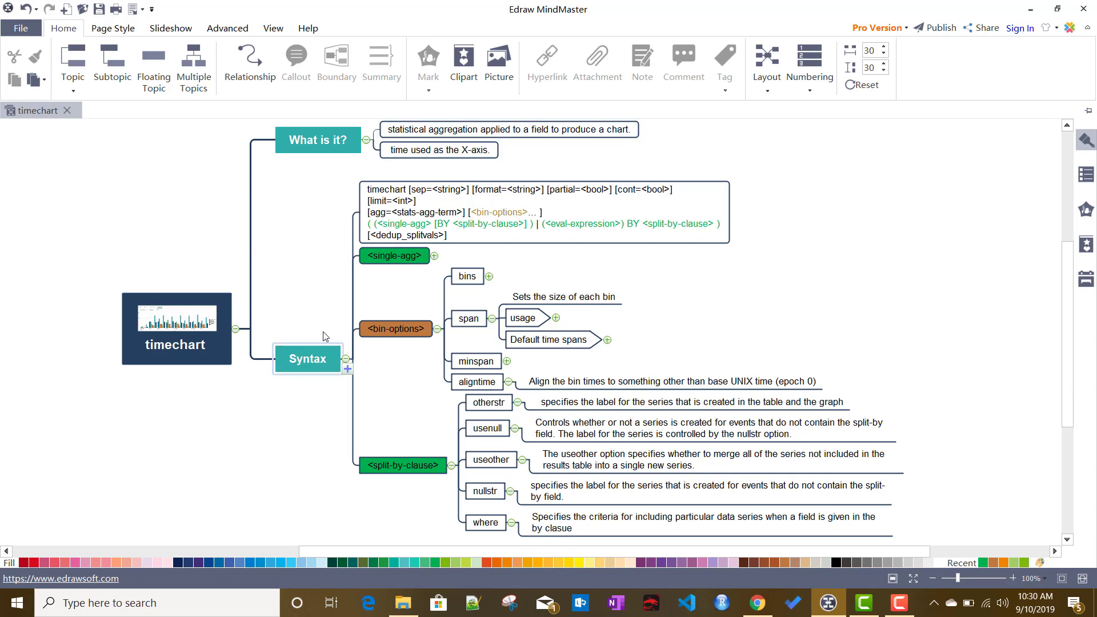
left_click(365, 197)
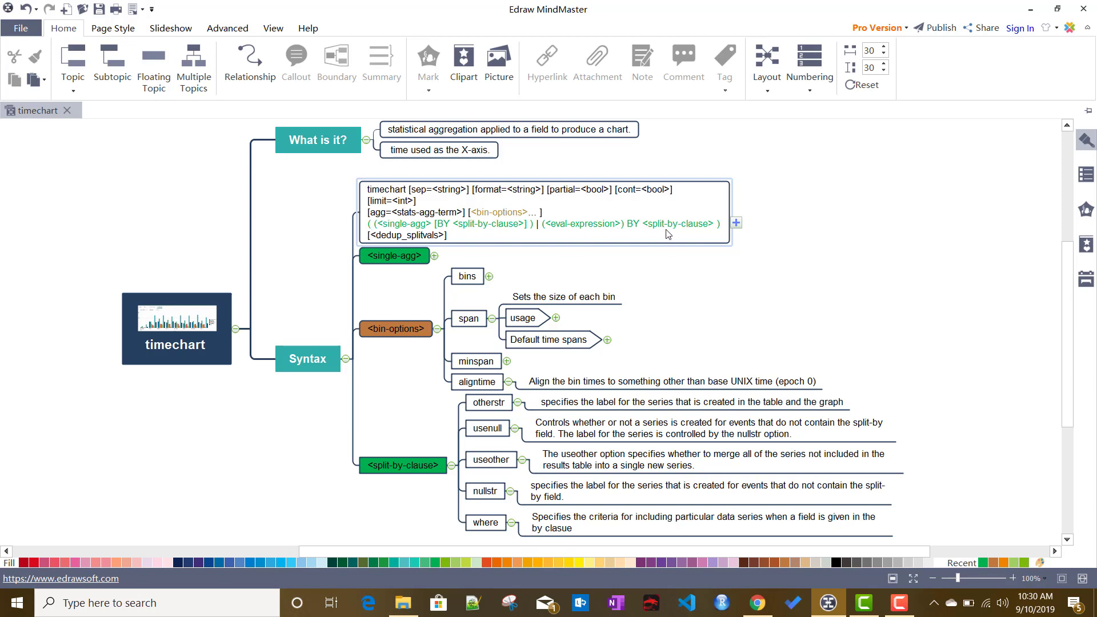
left_click(468, 252)
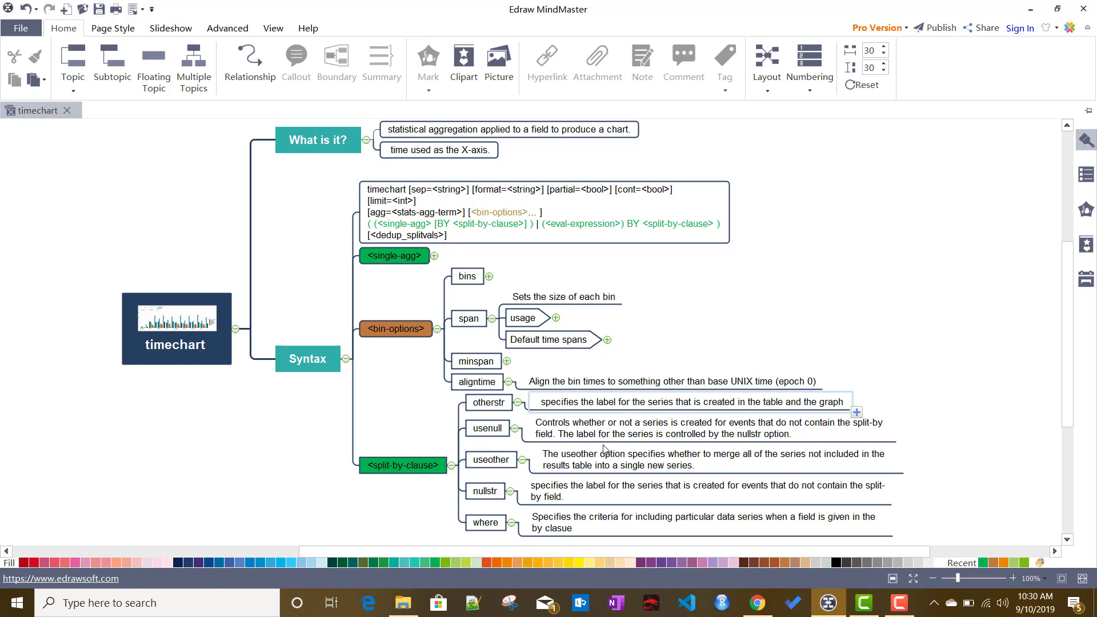
- Switch back to the Splunk search in Chrome and add a third query line reading | timechart
left_click(755, 607)
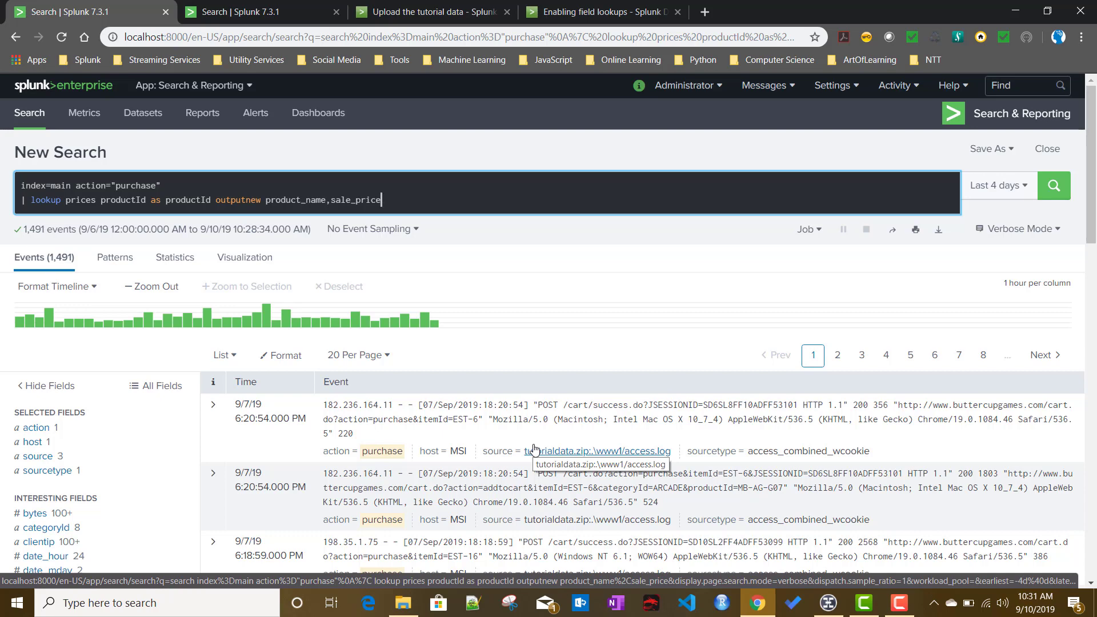
key("shift+Return")
type("|")
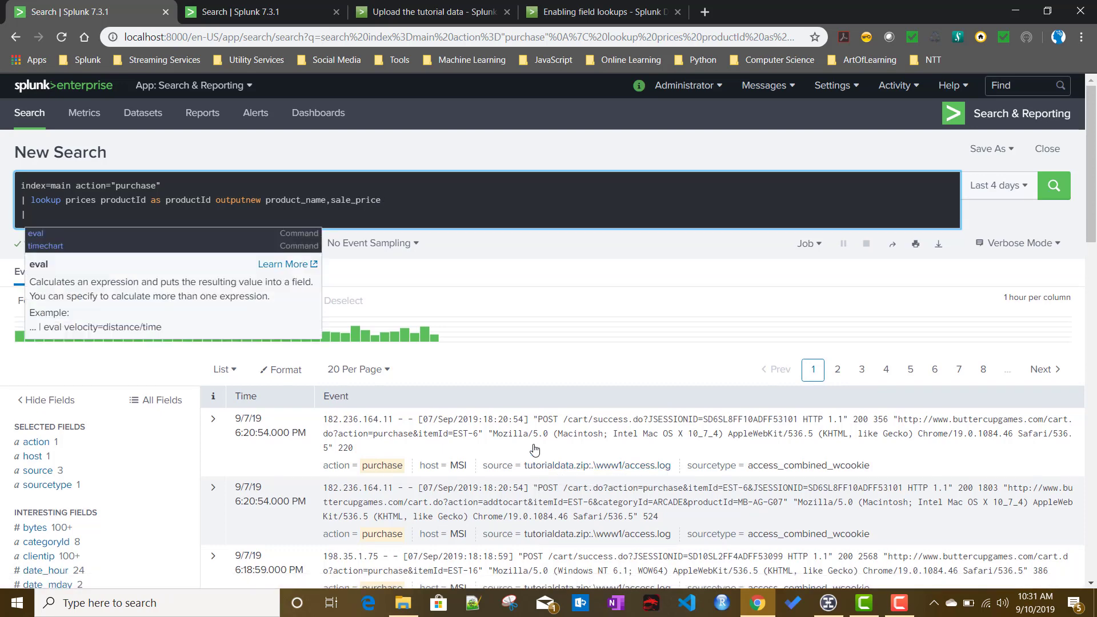
type(" timechart")
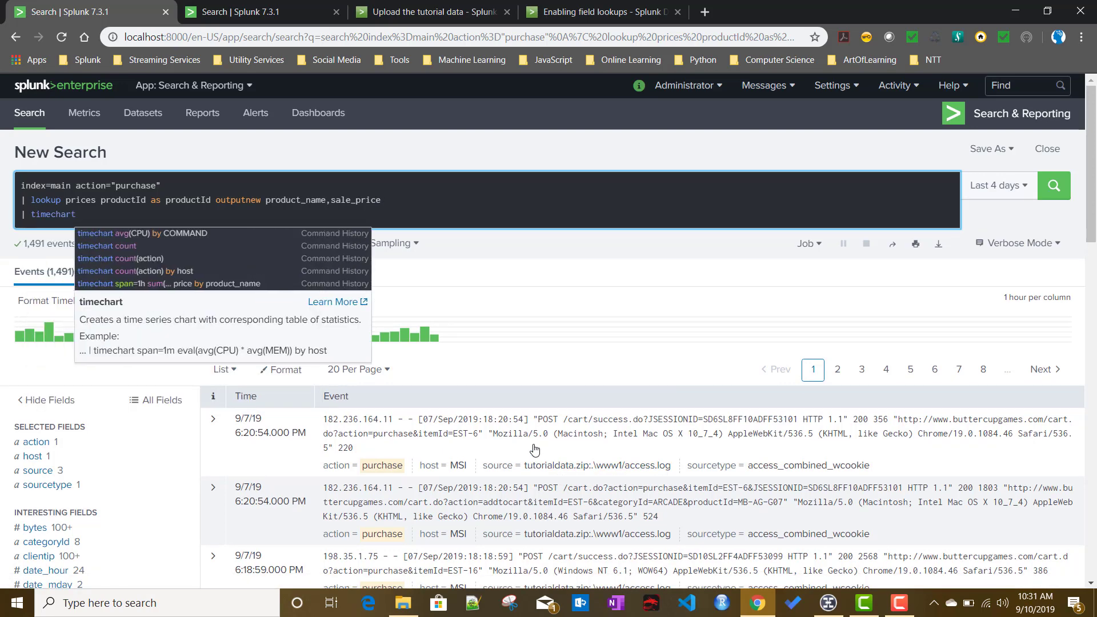
- Switch to the MindMaster mind map and expand the <single-agg> topic to examine the supported functions
left_click(827, 610)
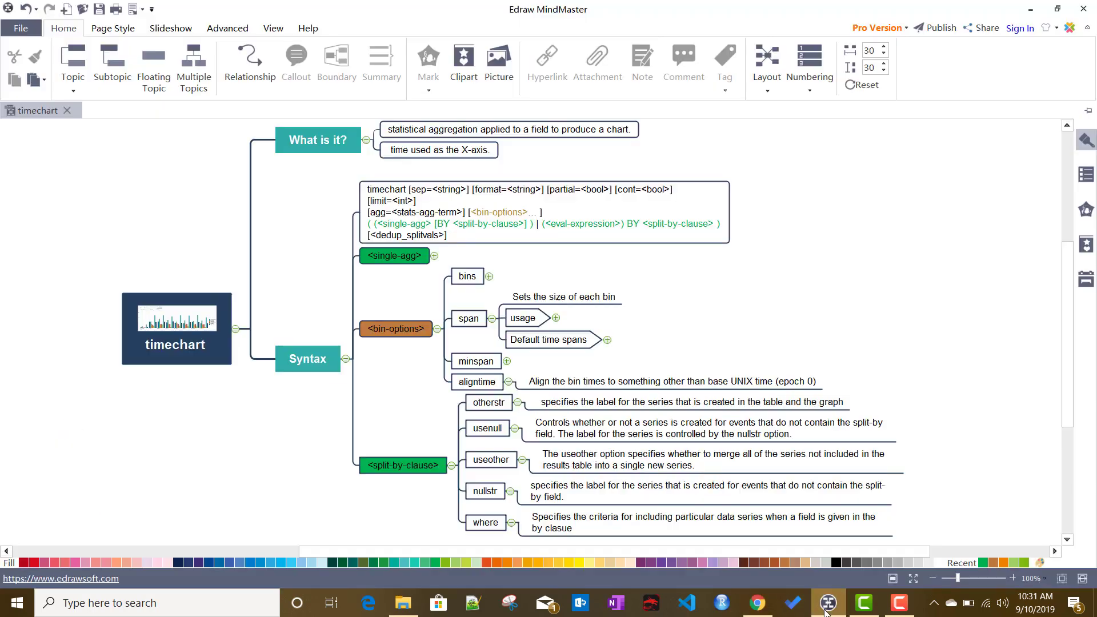
left_click(433, 257)
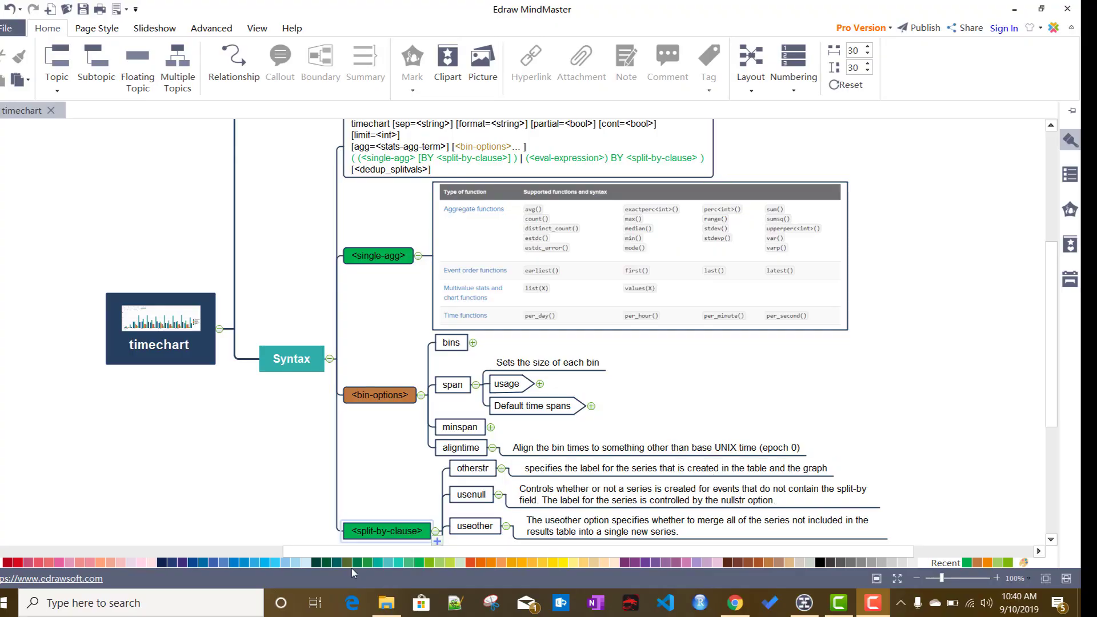
- Return to the Splunk search in Chrome and add a third query line reading | timechart span=1h
left_click(724, 616)
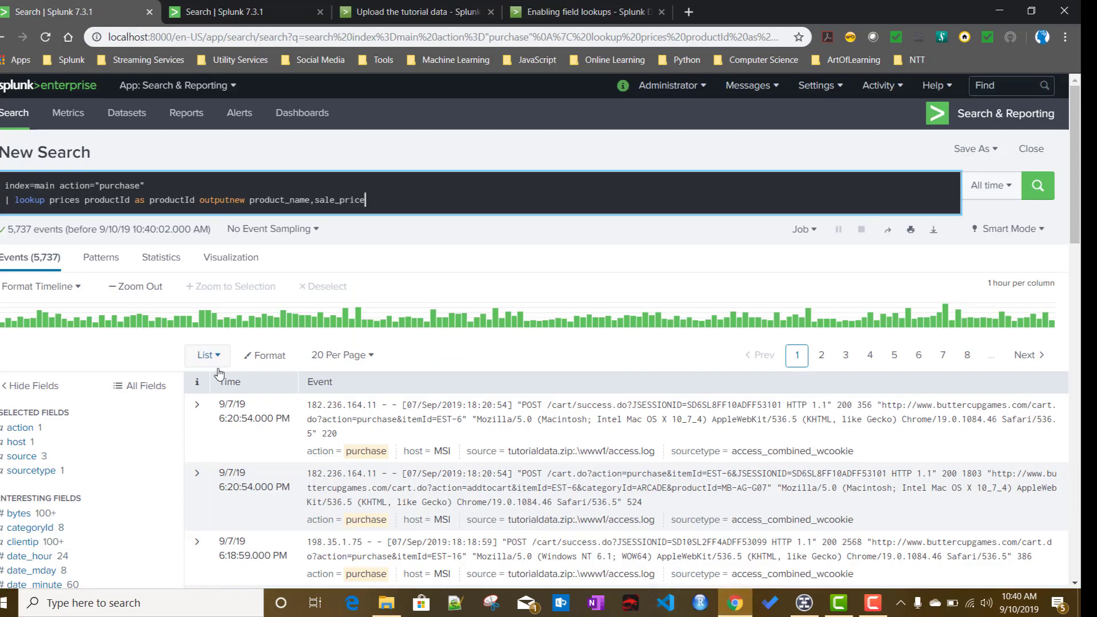
key("shift+Return")
type("| ")
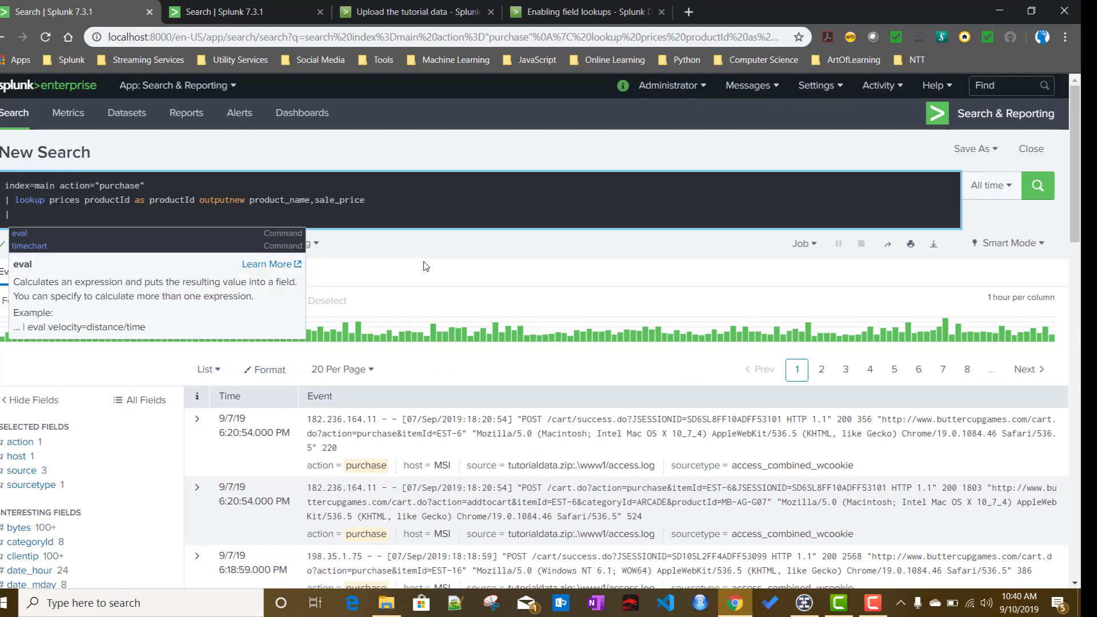
type("timechart")
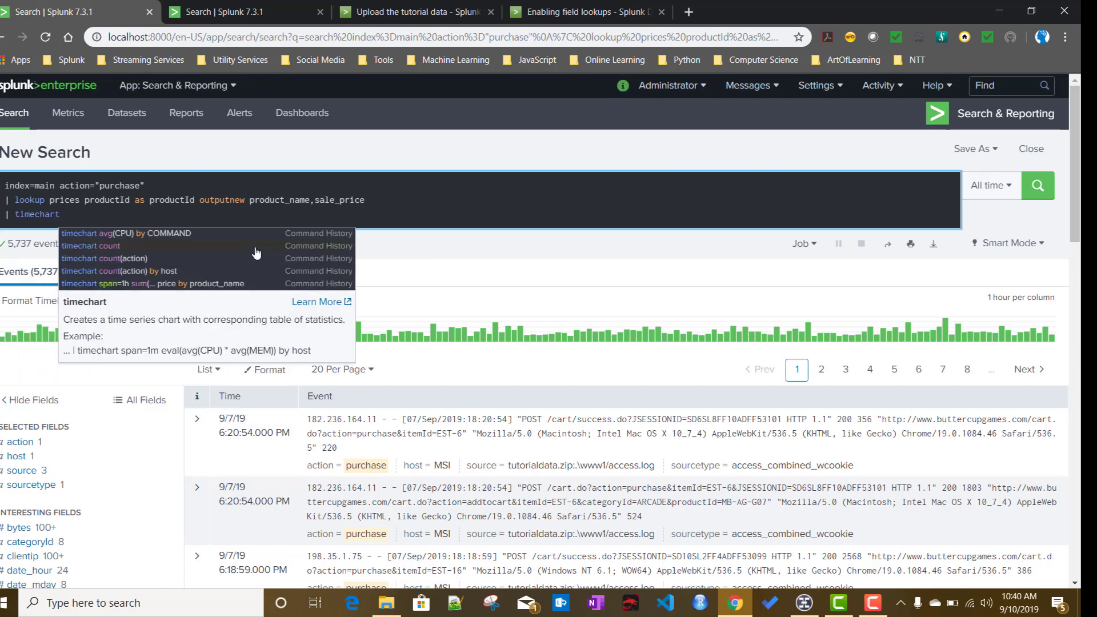
type(" span")
key("BackSpace")
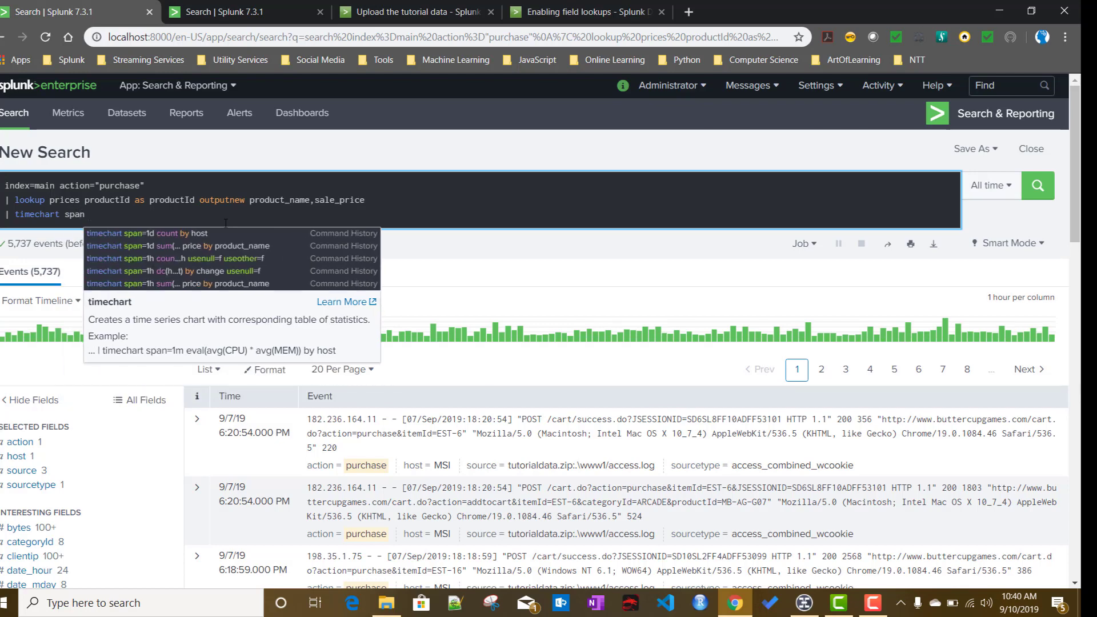
type("=")
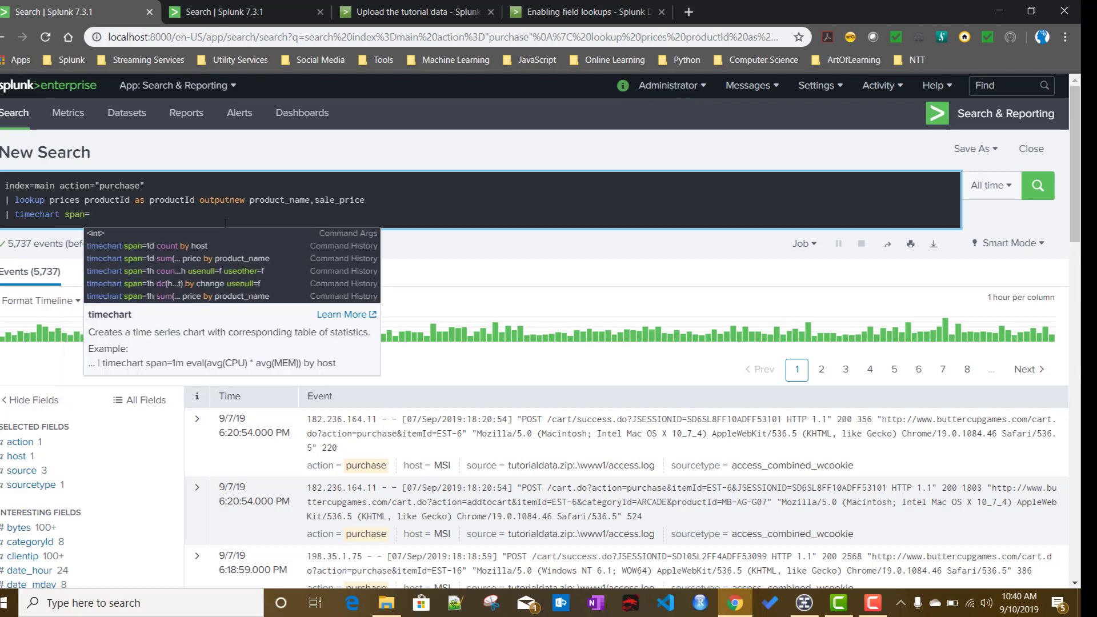
type("1h")
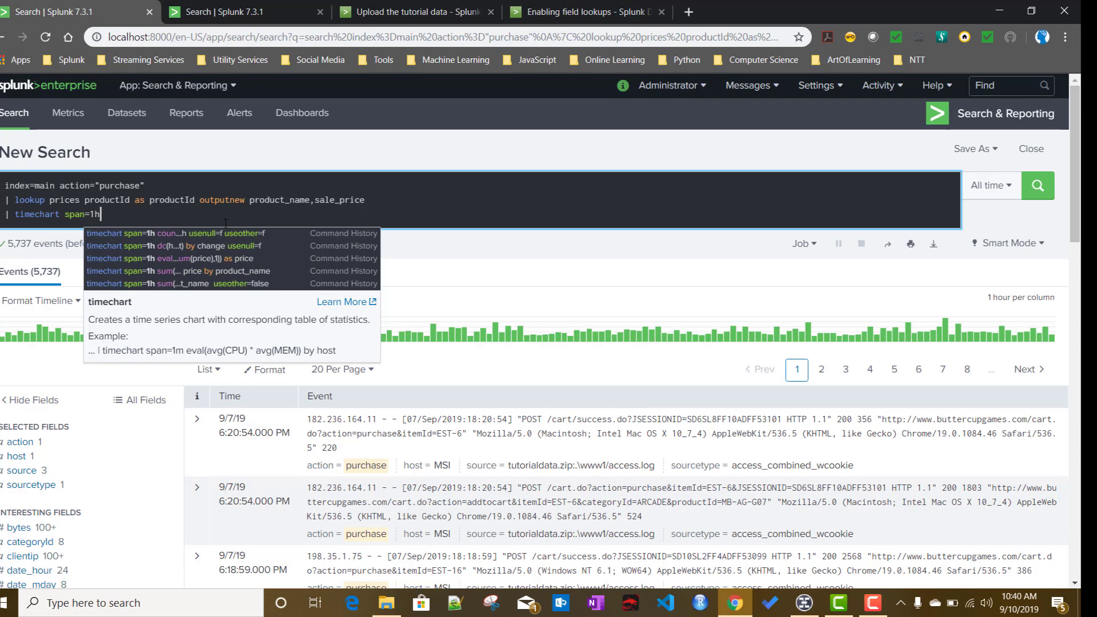
- Switch to the MindMaster mind map and expand the usage topic of span under <bin-options> to review the span formats
left_click(797, 611)
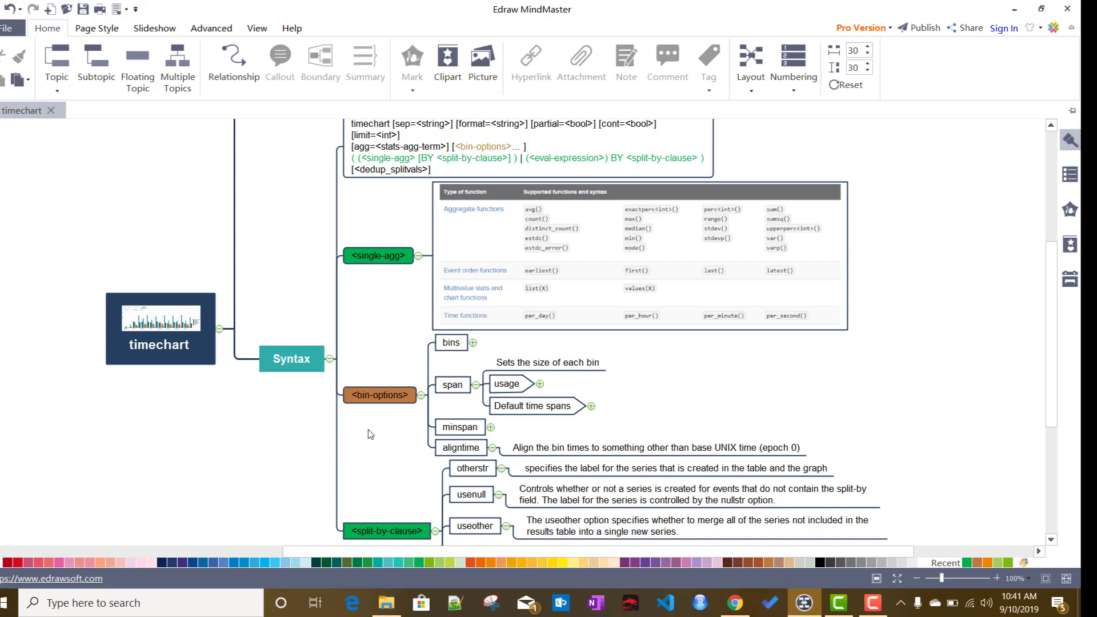
left_click(368, 401)
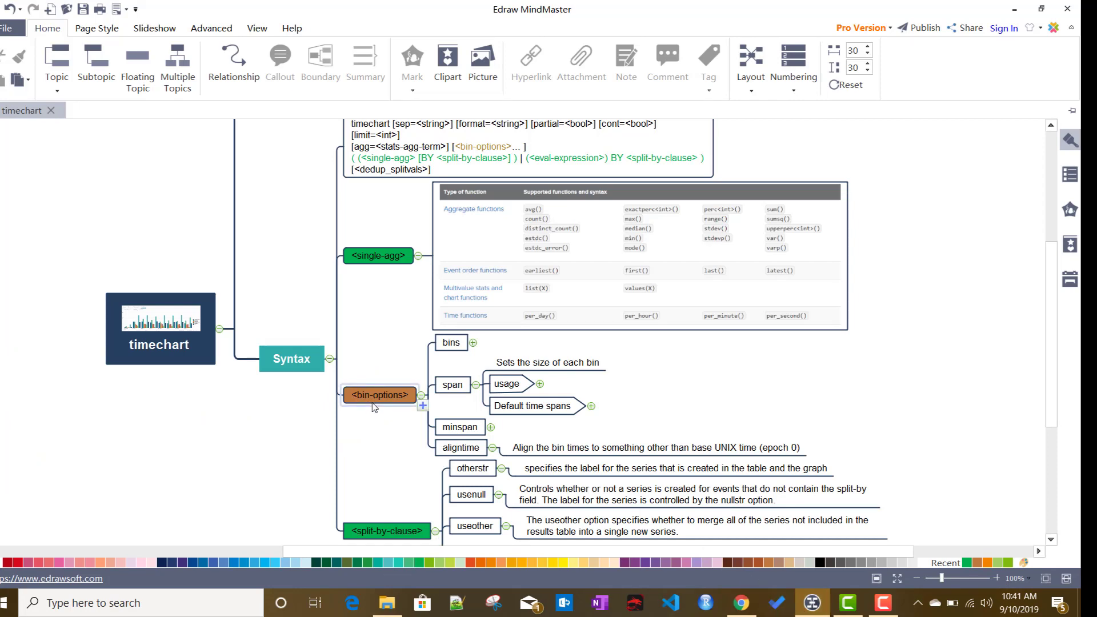
scroll(694, 384, "down", 1)
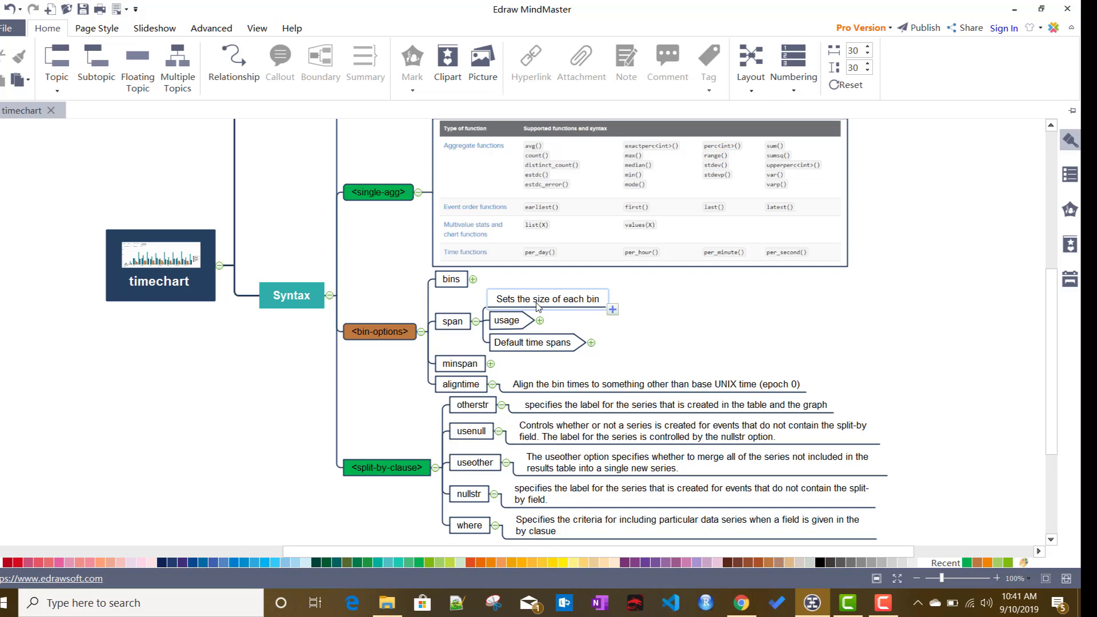
left_click(540, 321)
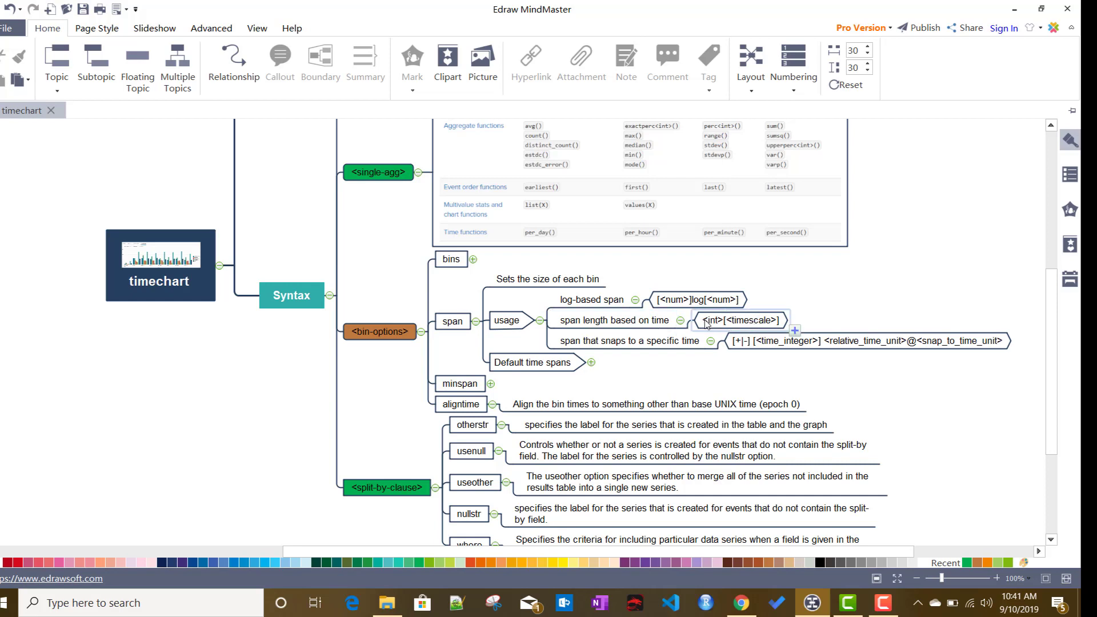
- Compare the span=1h argument of the Splunk query in Chrome with the span usage formats in the MindMaster mind map
left_click(741, 602)
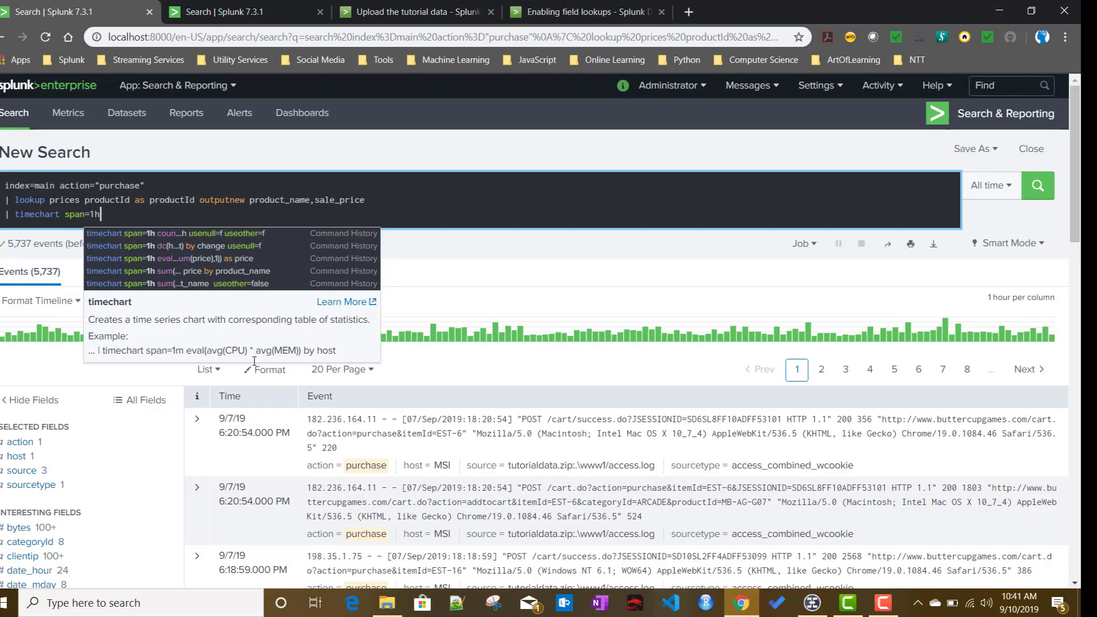
left_click(118, 213)
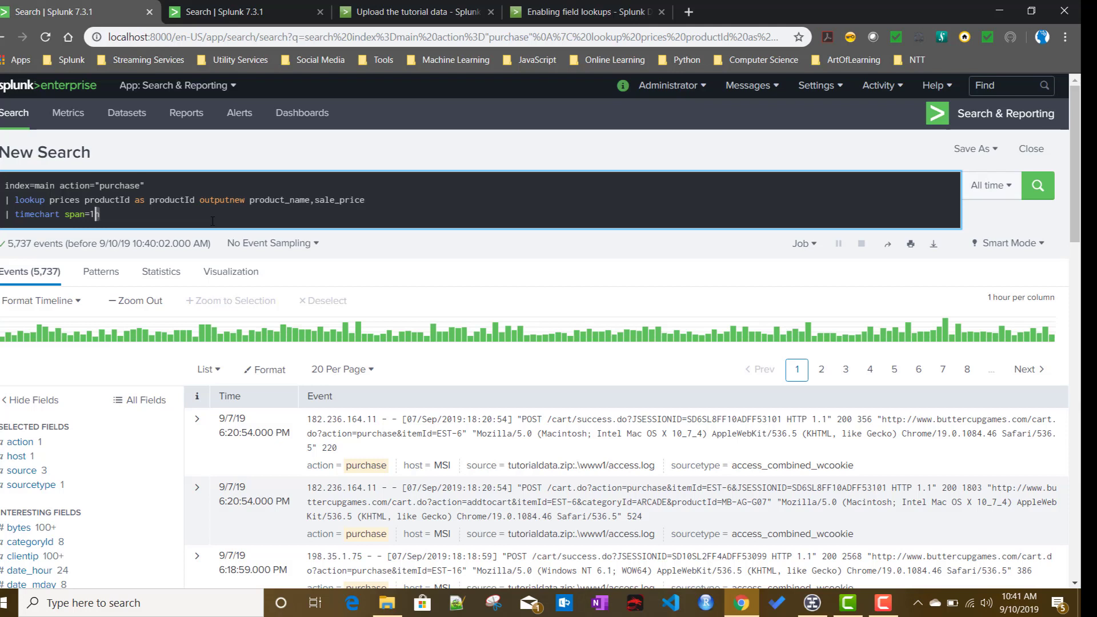
left_click(821, 612)
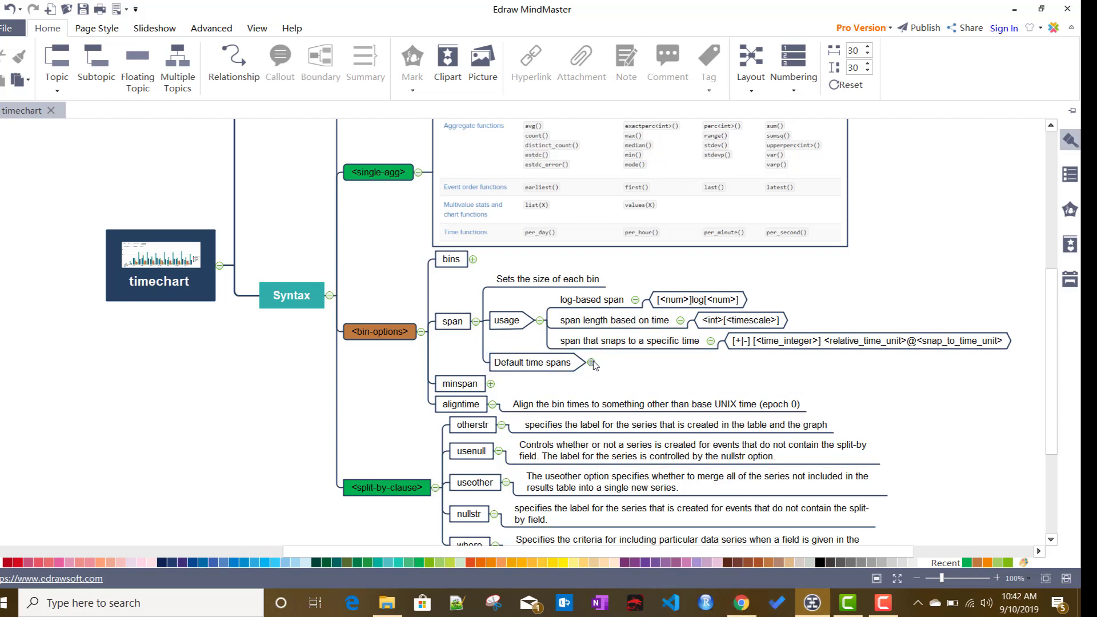
- Switch back to the Splunk search in Chrome and append sum(sale_price) after span=1h in the timechart line
left_click(741, 603)
left_click(170, 213)
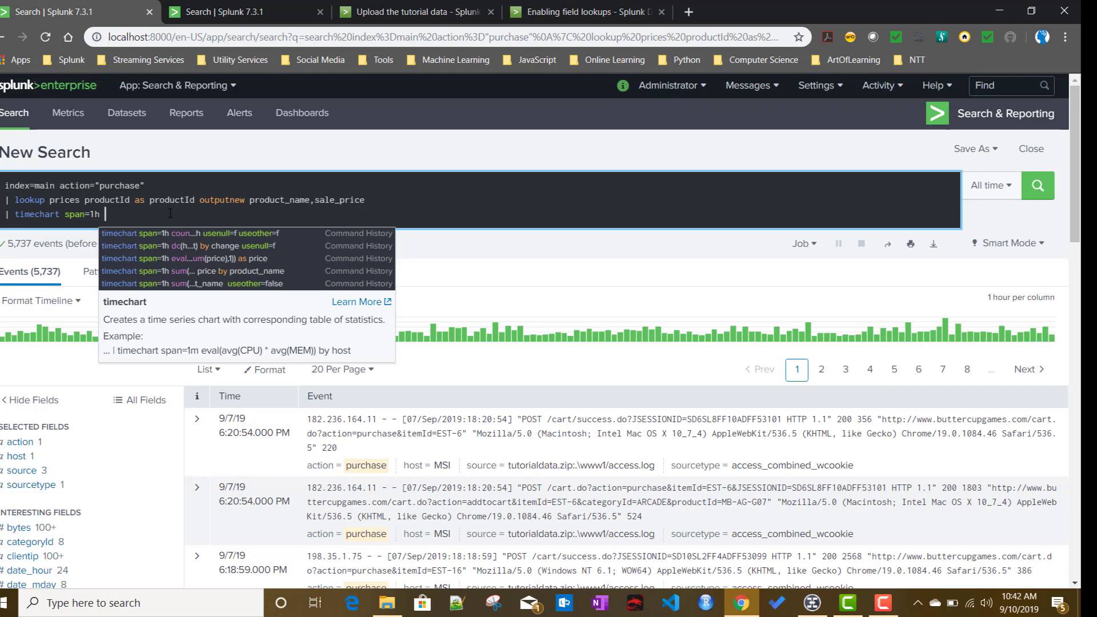
type("sum(")
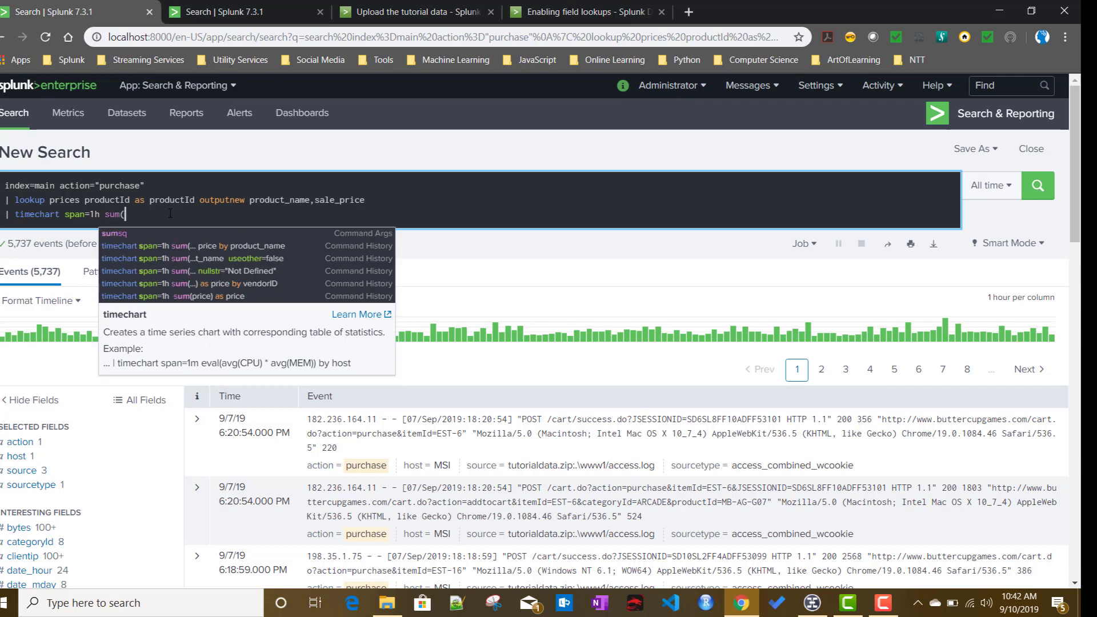
double_click(348, 199)
key("ctrl+c")
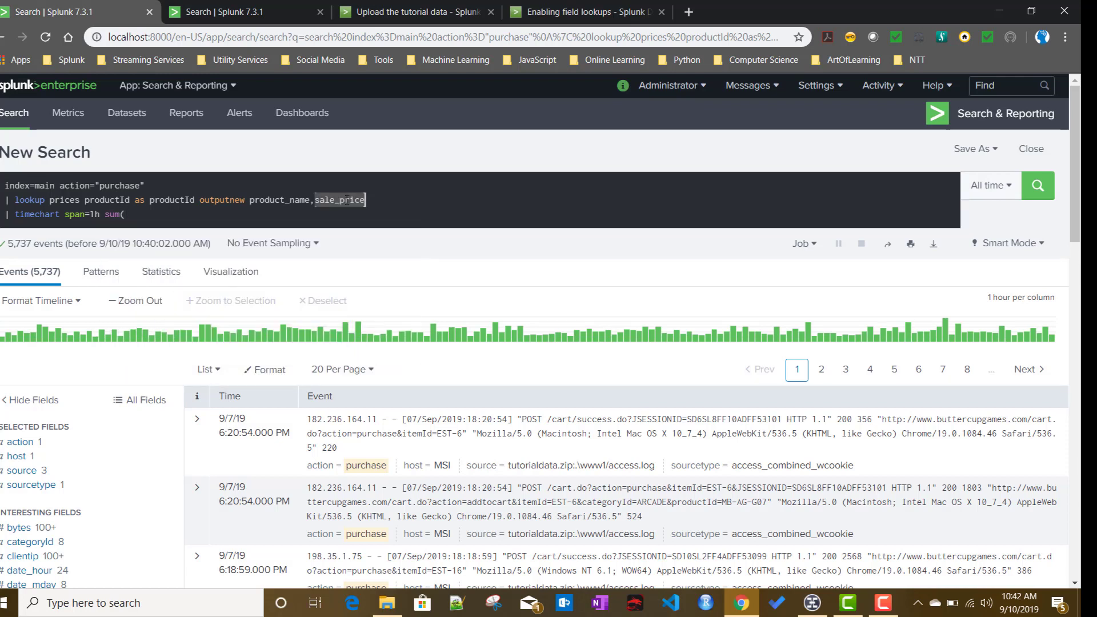
left_click(137, 215)
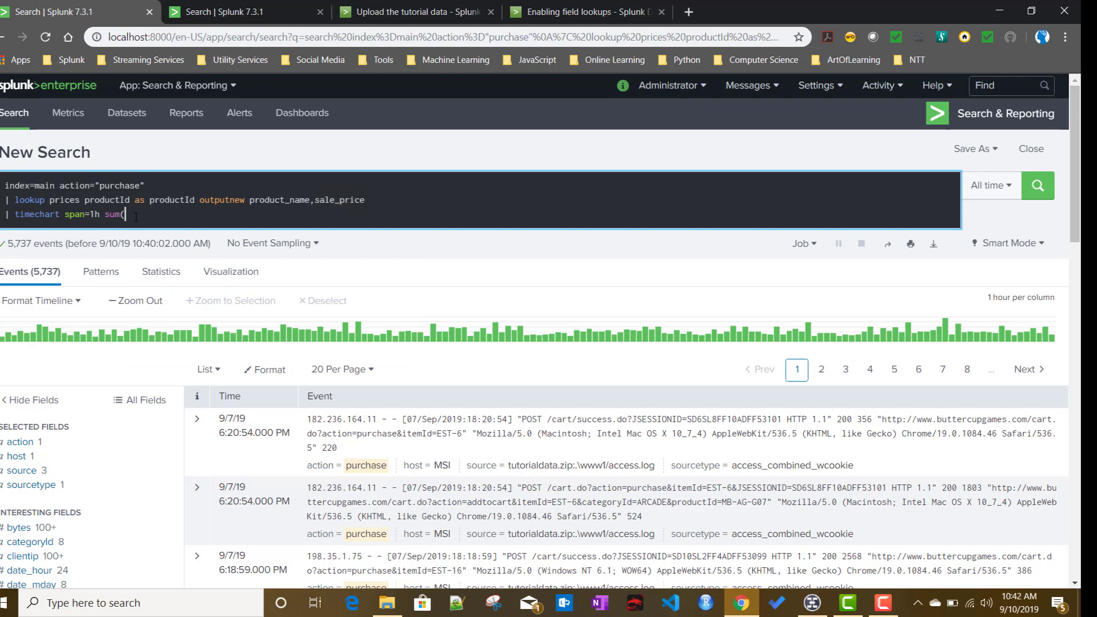
key("ctrl+v")
type(")")
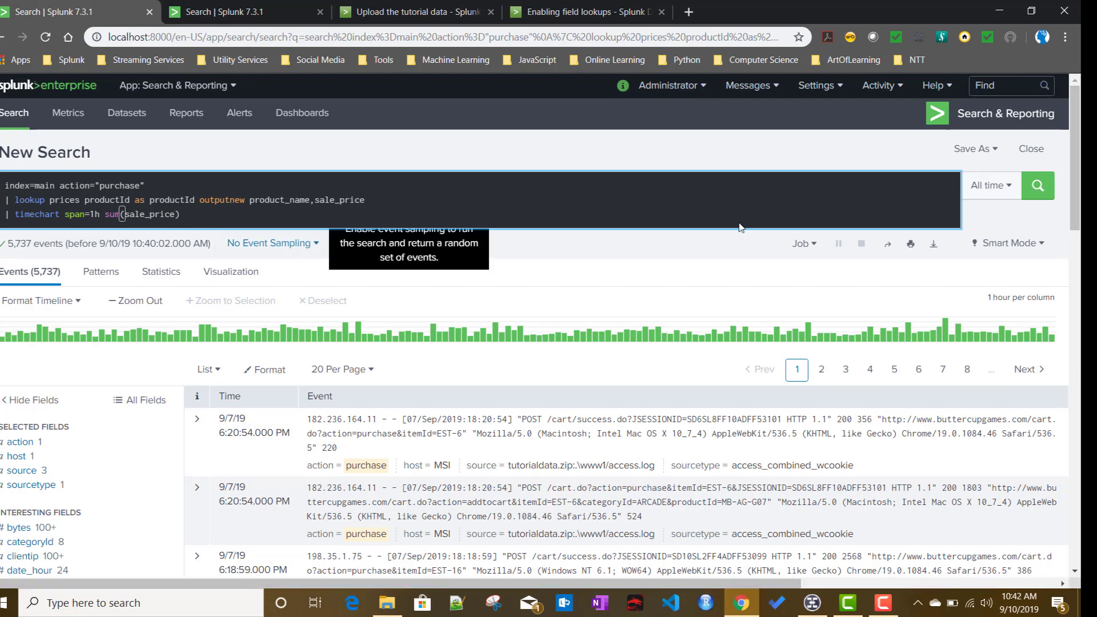
- Run the search over a relative time range starting 4 days ago with no snap-to and ending now
left_click(991, 185)
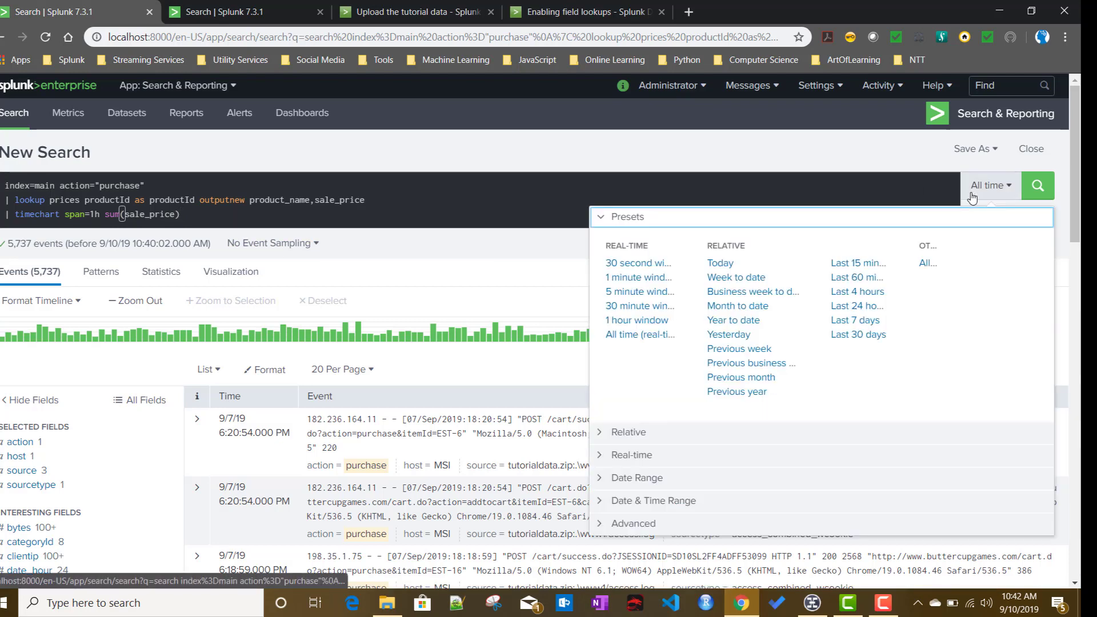
left_click(628, 432)
double_click(658, 285)
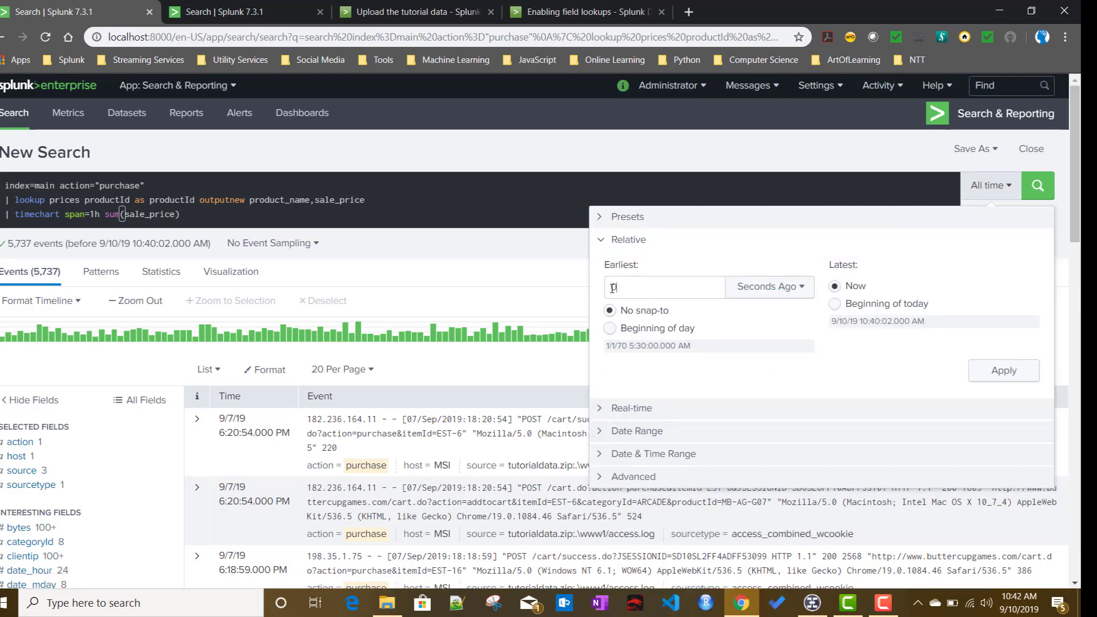
type("4")
left_click(765, 291)
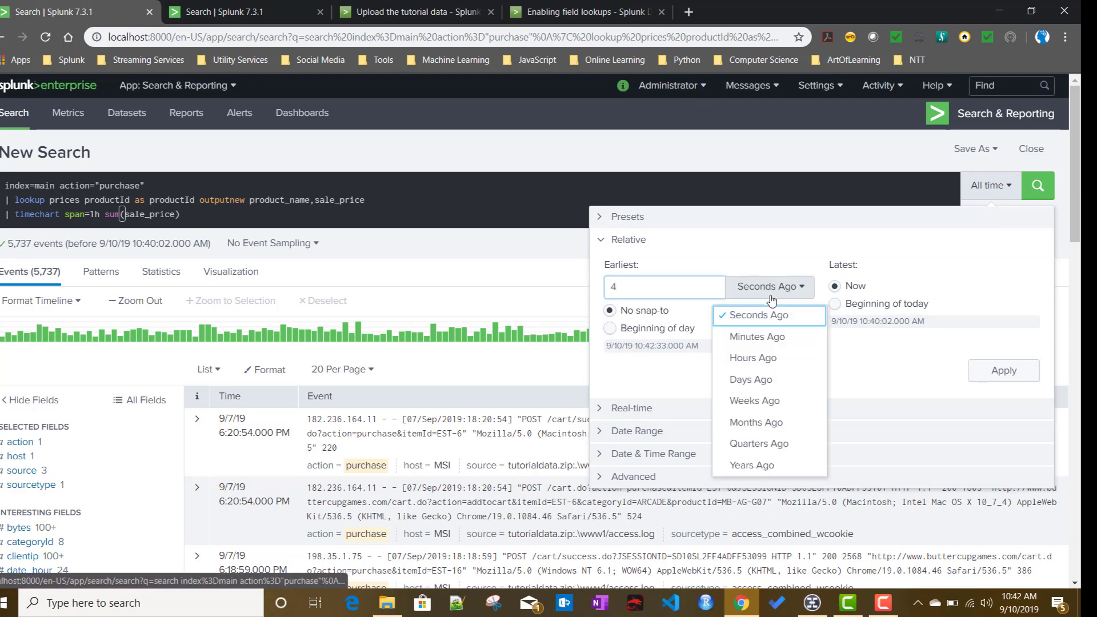
left_click(748, 381)
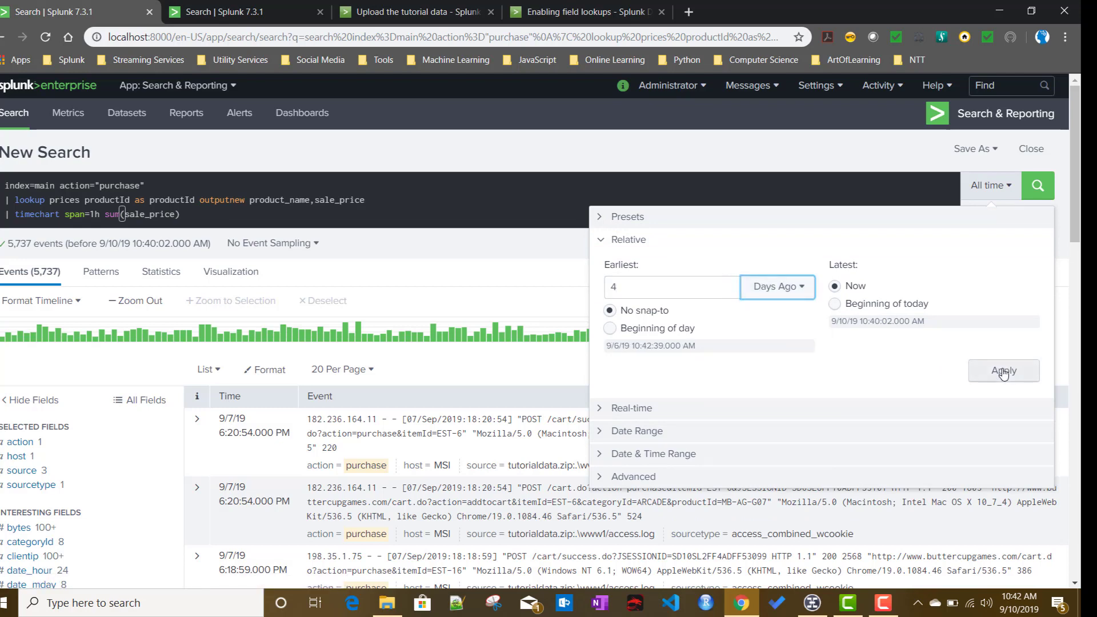
left_click(1004, 371)
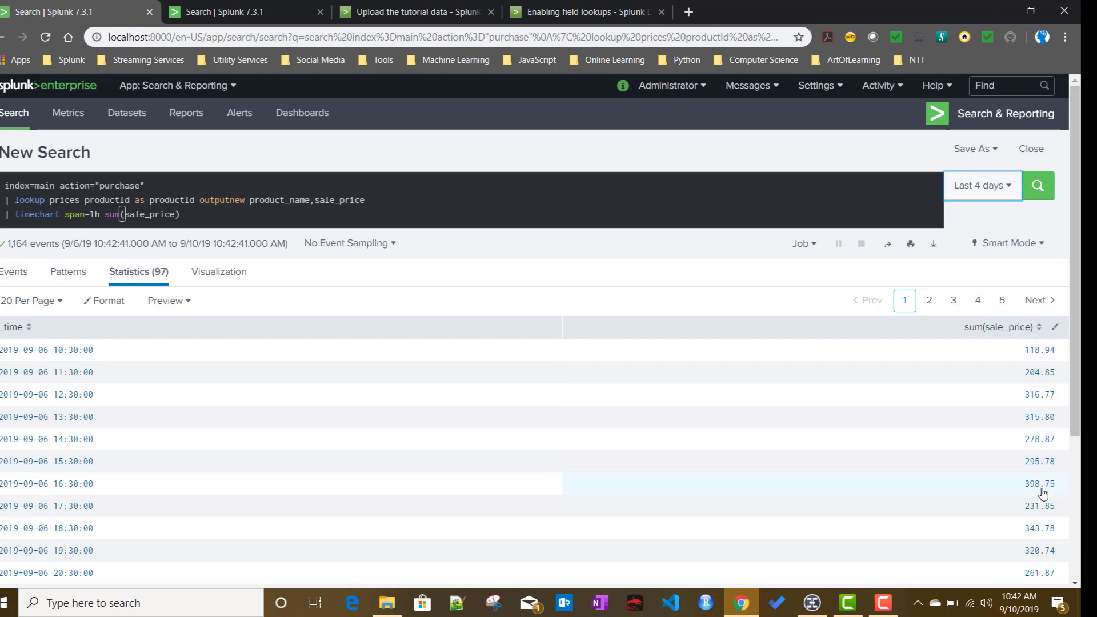
- Rename the summed column by appending as total_sale_price to the timechart line and run the search
left_click(217, 221)
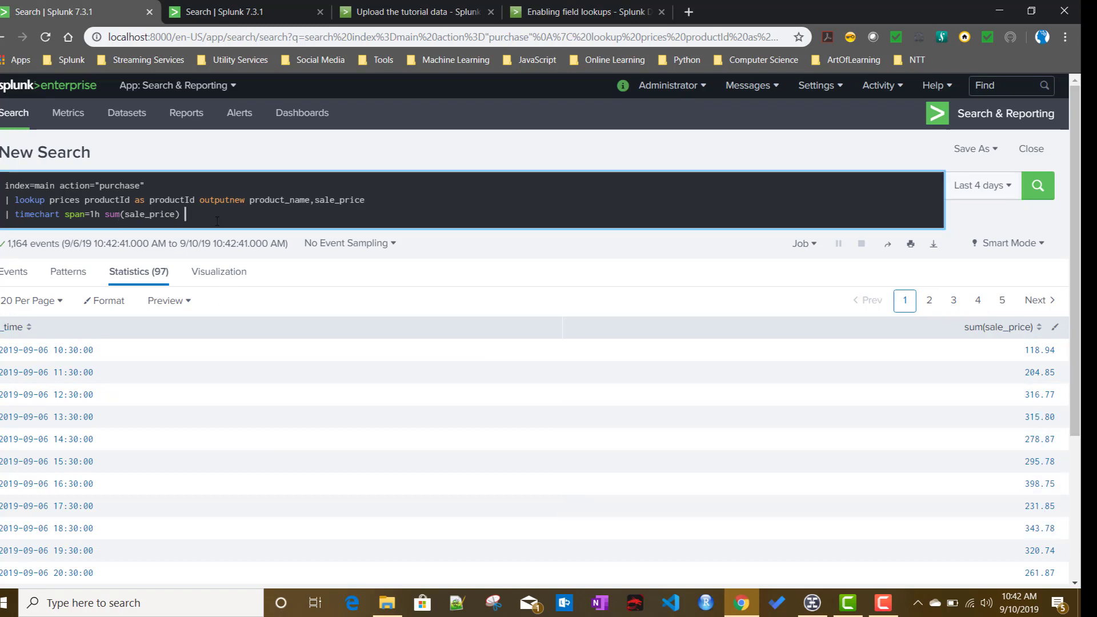
type("as pr")
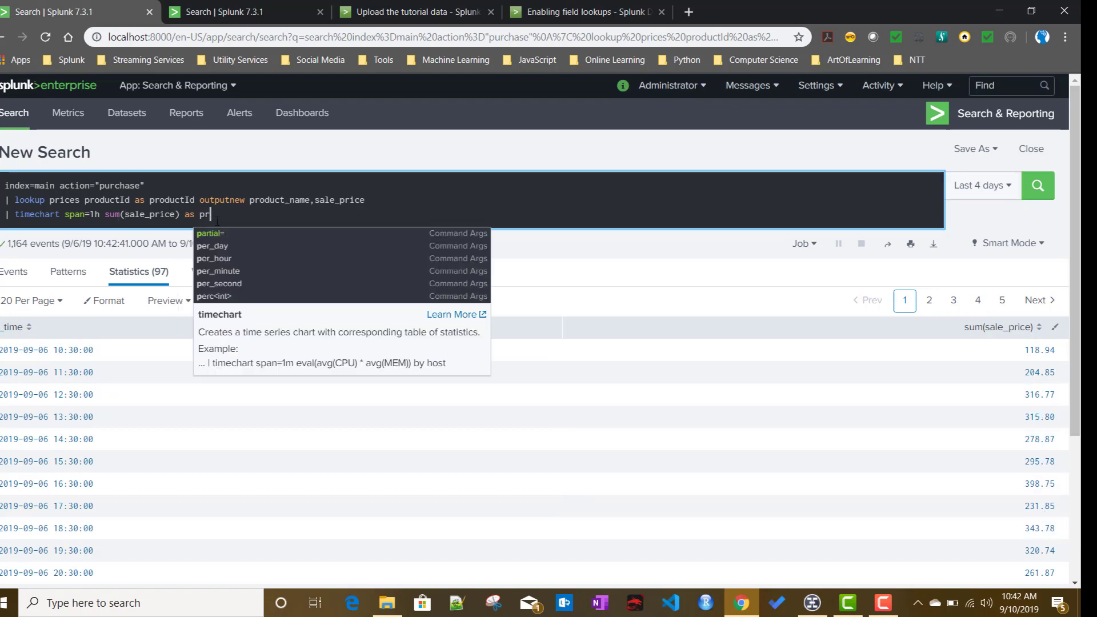
type("ice")
key("BackSpace")
key("BackSpace")
key("BackSpace")
key("BackSpace")
key("BackSpace")
type("total")
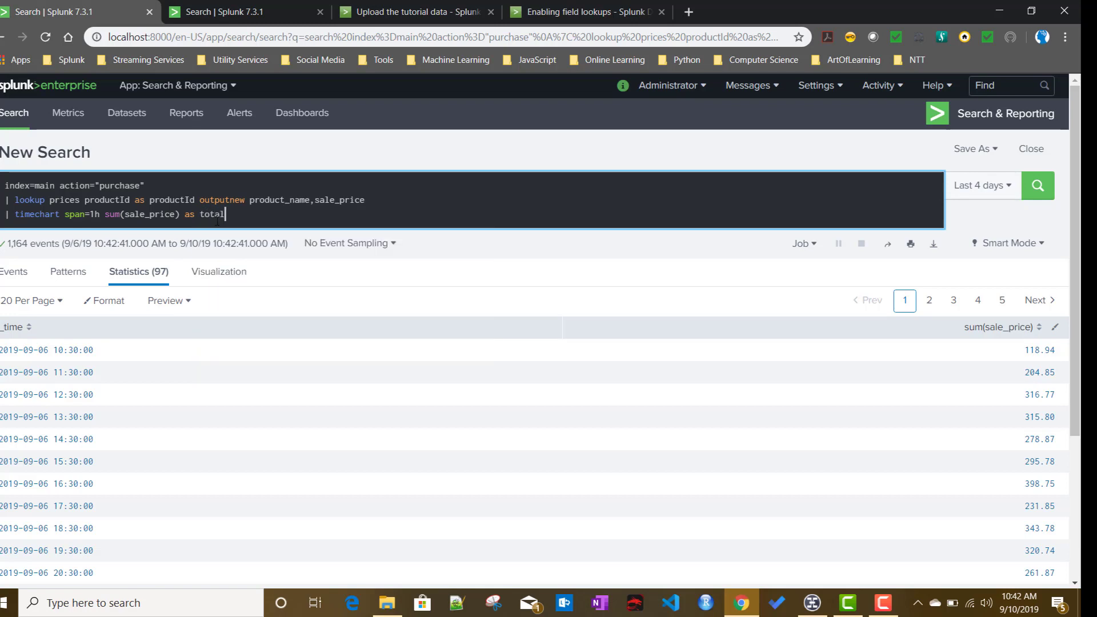
type("_sale_price")
key("Return")
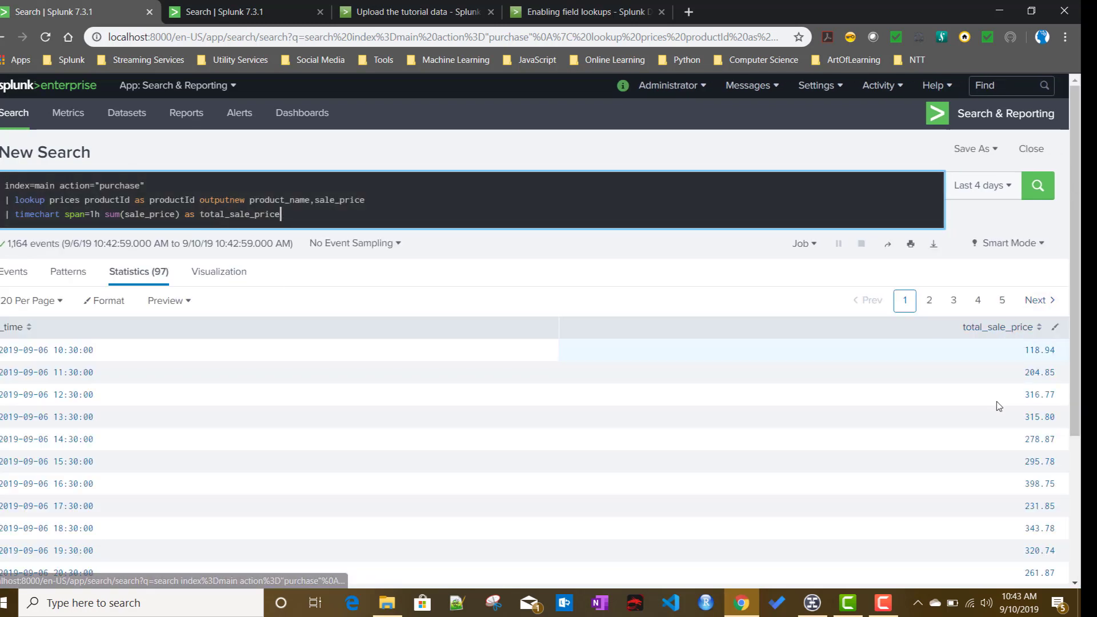
- Look through the hourly total_sale_price statistics and visualize them as a column chart
scroll(770, 468, "down", 3)
scroll(770, 472, "up", 3)
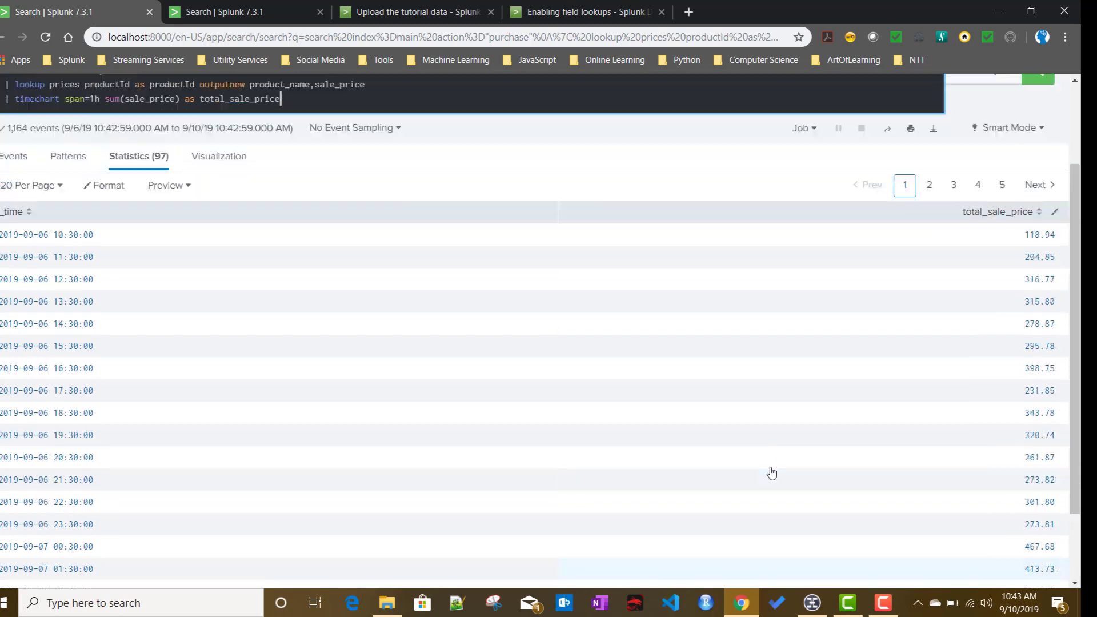
scroll(764, 465, "down", 2)
left_click(229, 135)
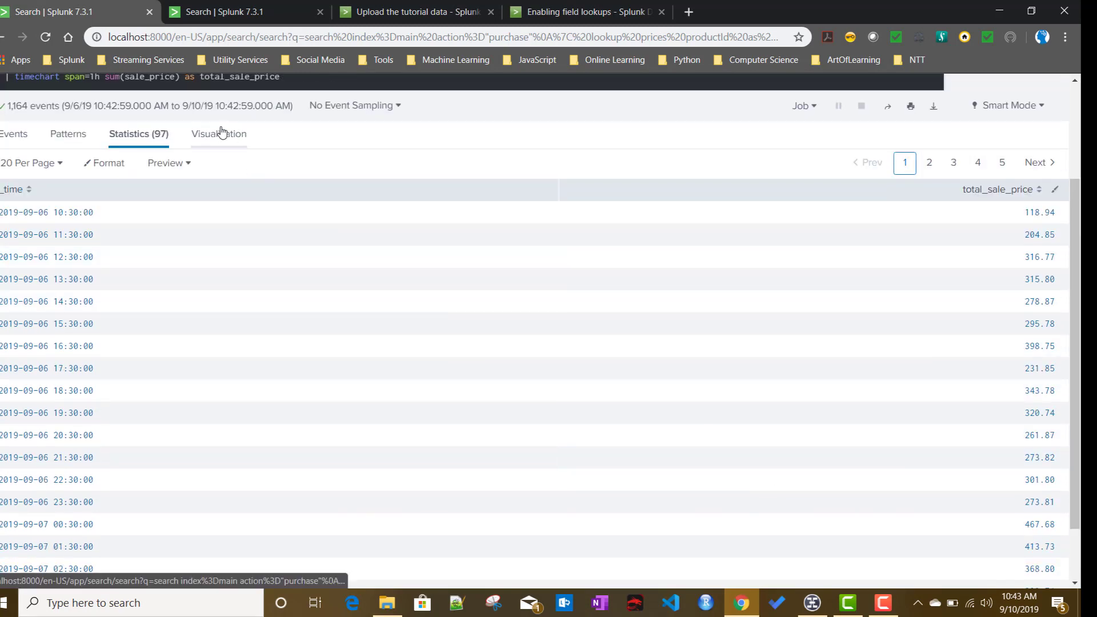
scroll(321, 312, "up", 2)
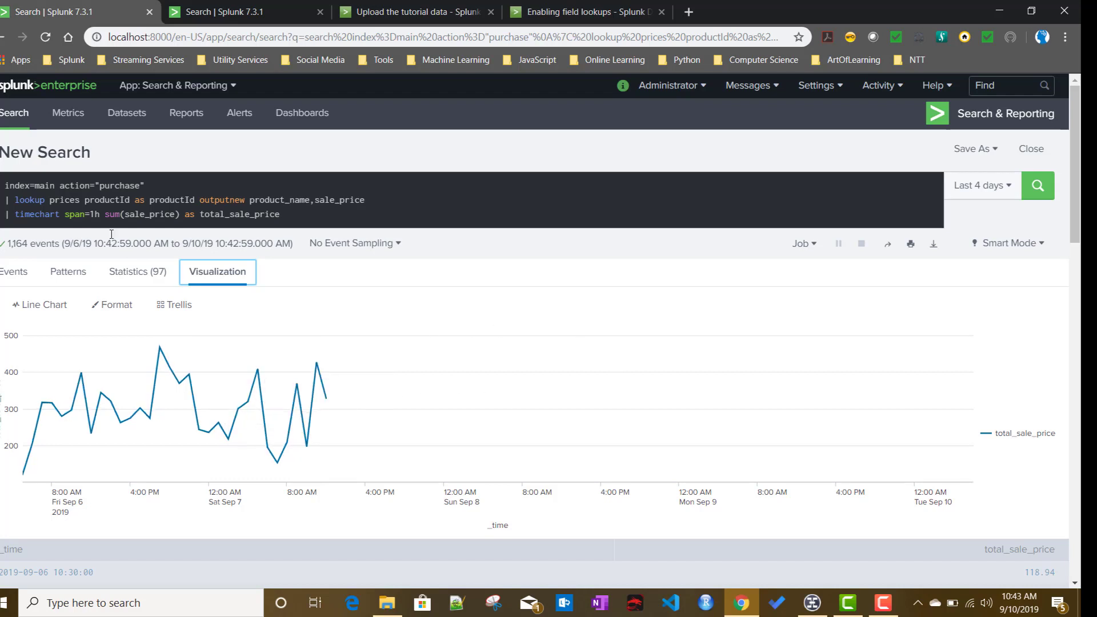
left_click(46, 311)
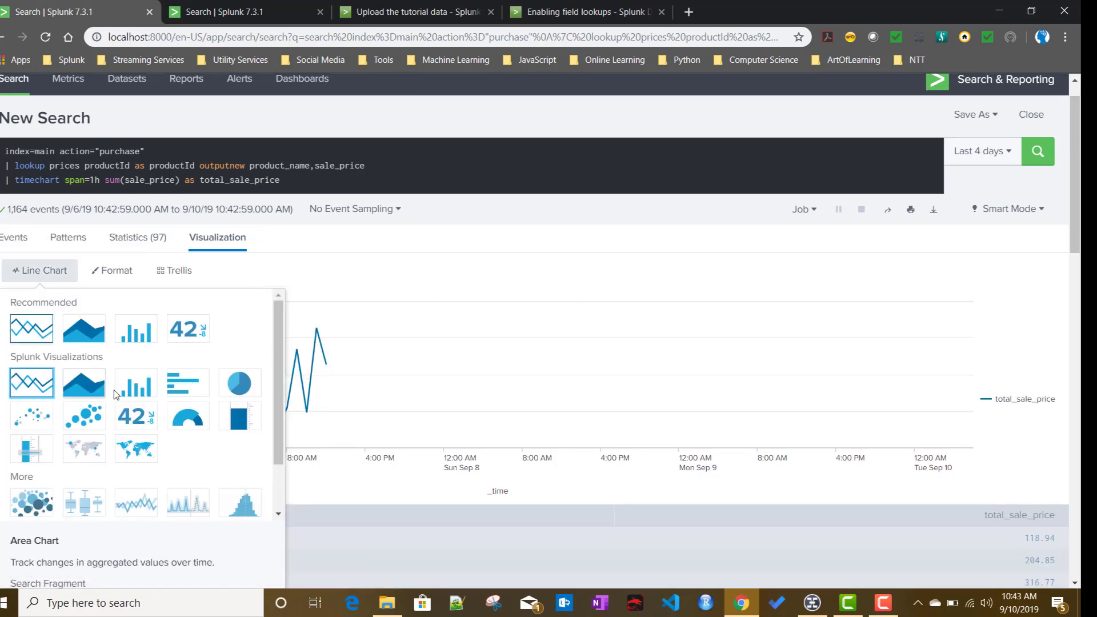
left_click(136, 329)
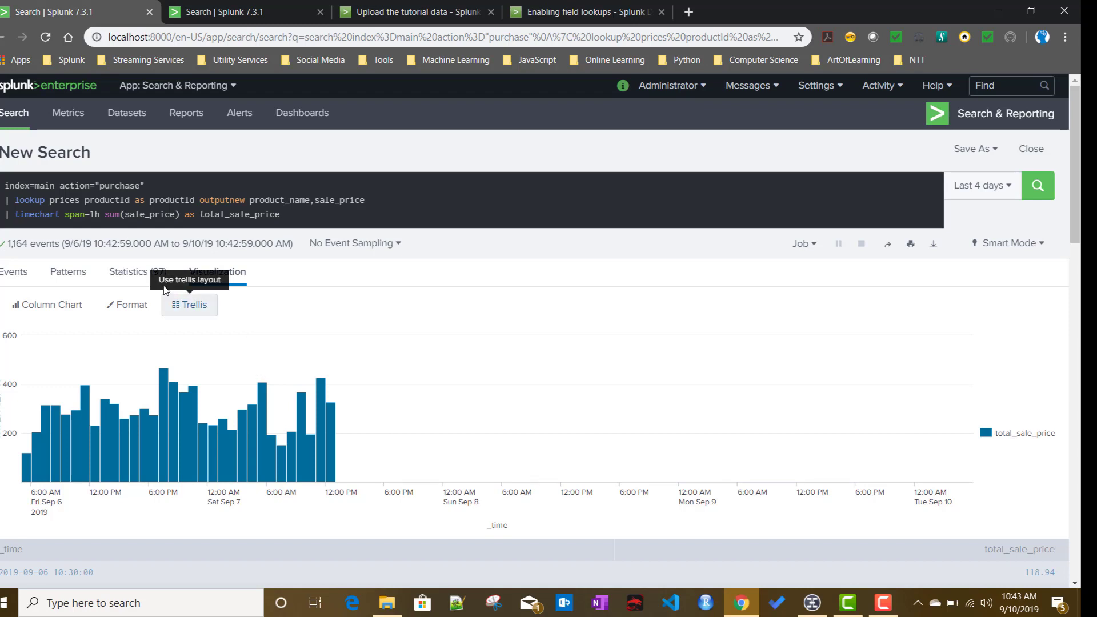
- Return to the statistics table and change the timechart span in the query to w@w1
left_click(139, 273)
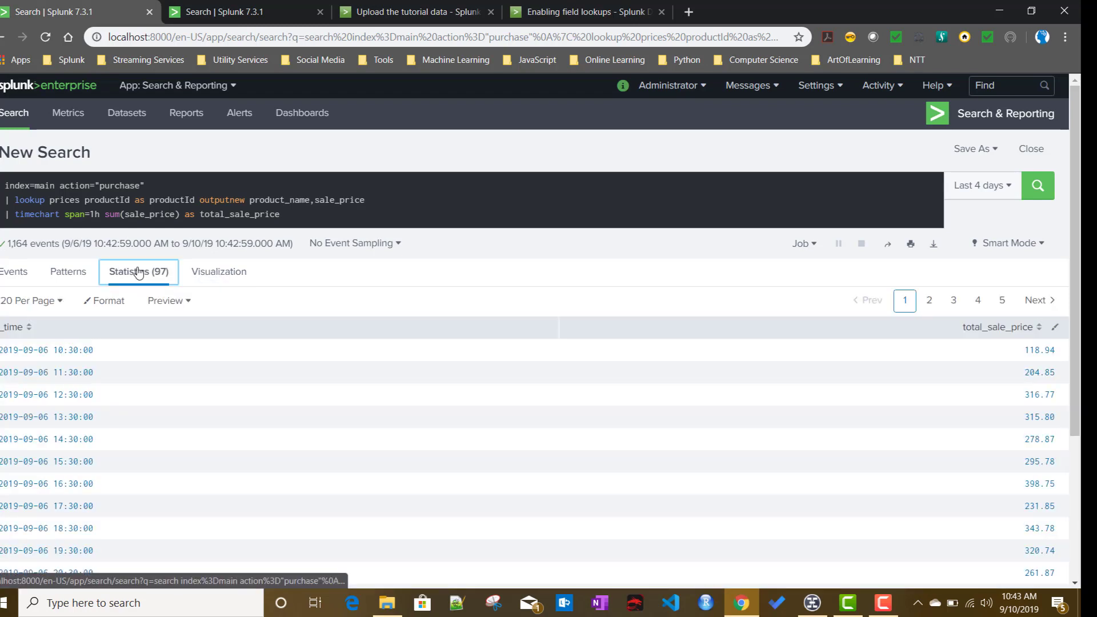
left_click(309, 215)
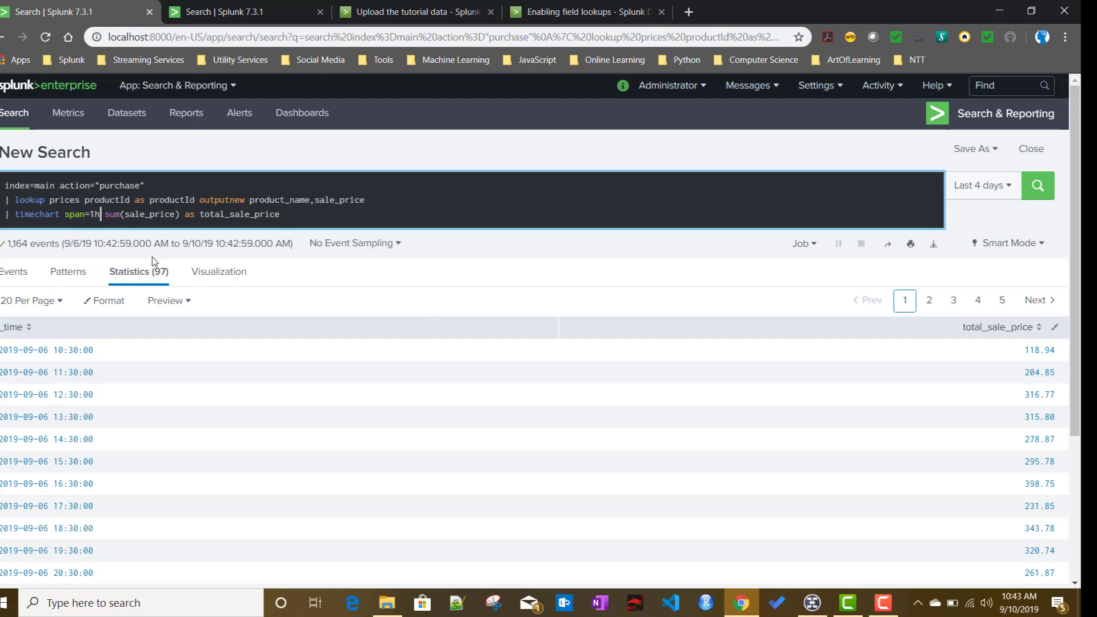
key("BackSpace")
key("BackSpace")
type("w")
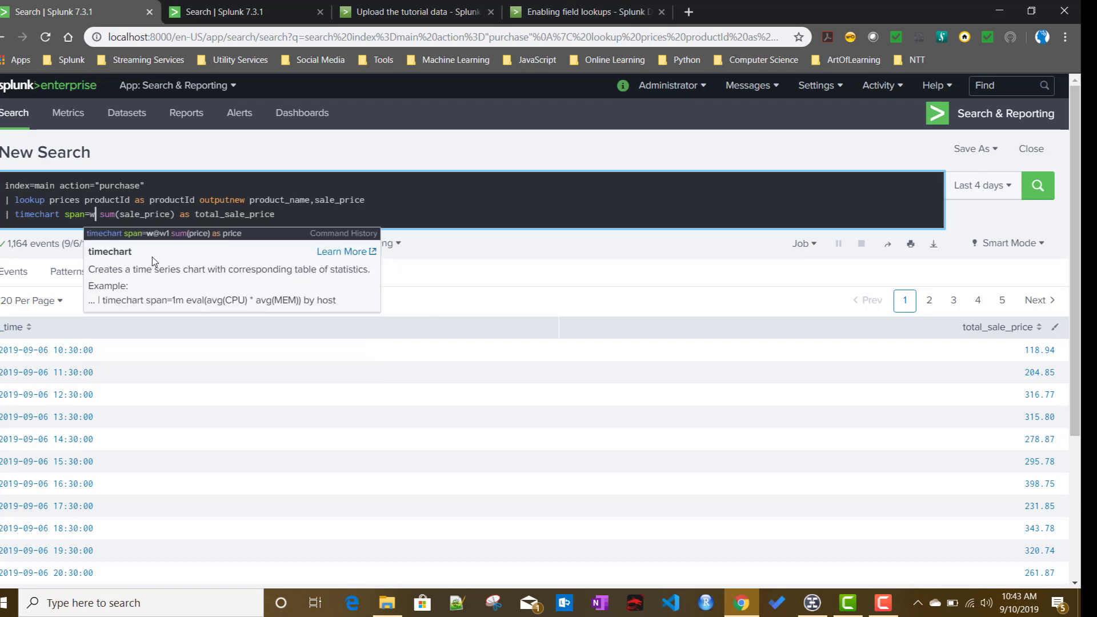
type("@w1")
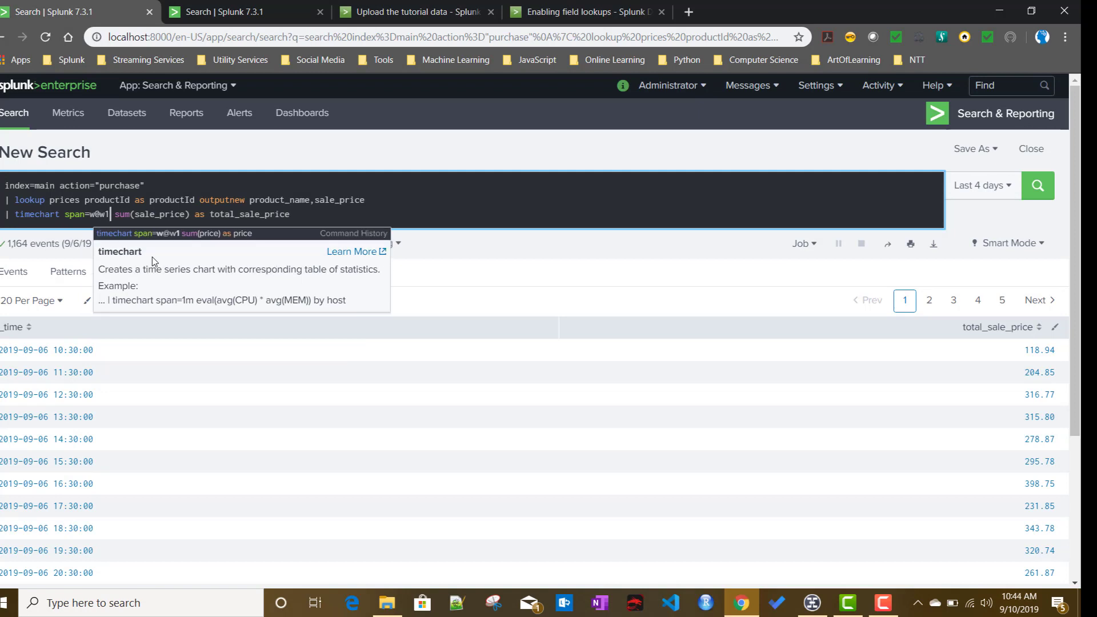
left_click(175, 213)
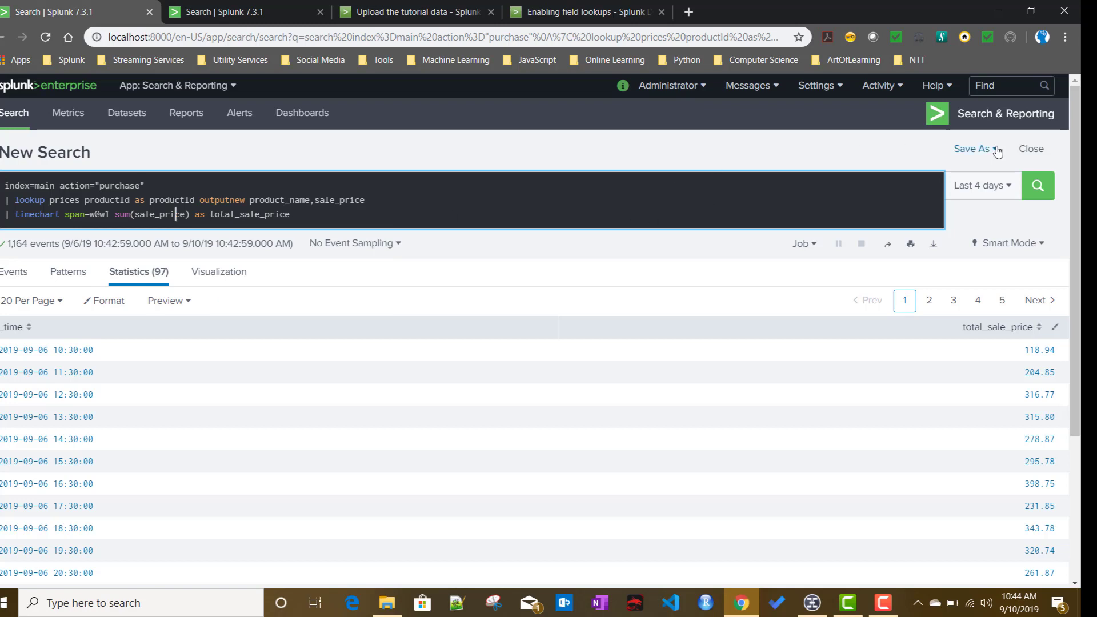
- Run the search over a relative time range starting 4 weeks ago and display the weekly totals as a visualization
left_click(985, 187)
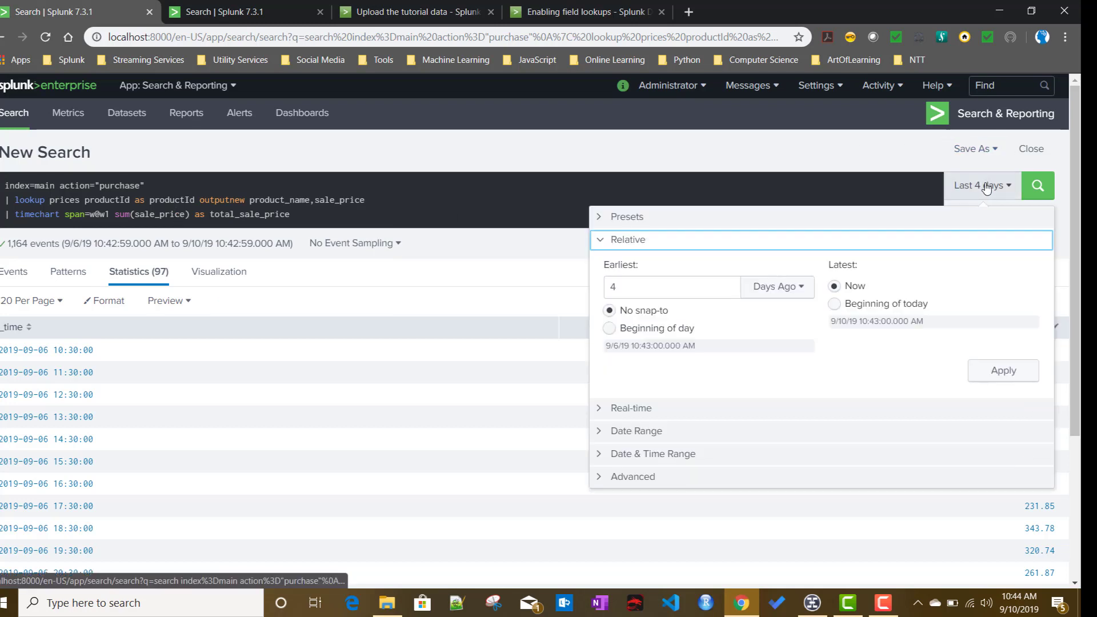
left_click(777, 287)
left_click(762, 401)
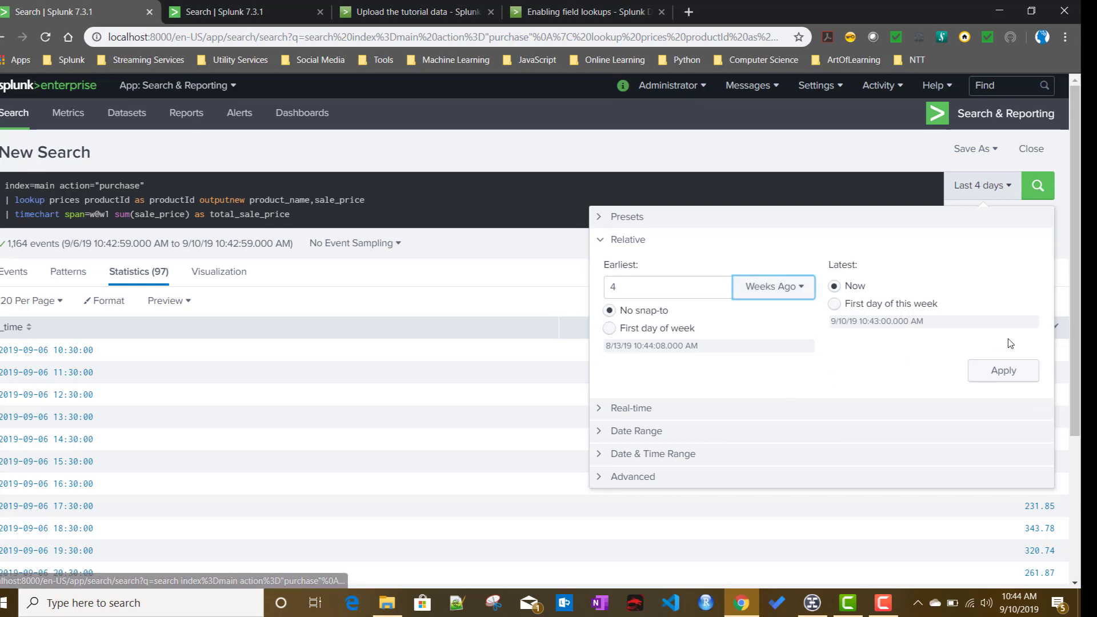
left_click(995, 374)
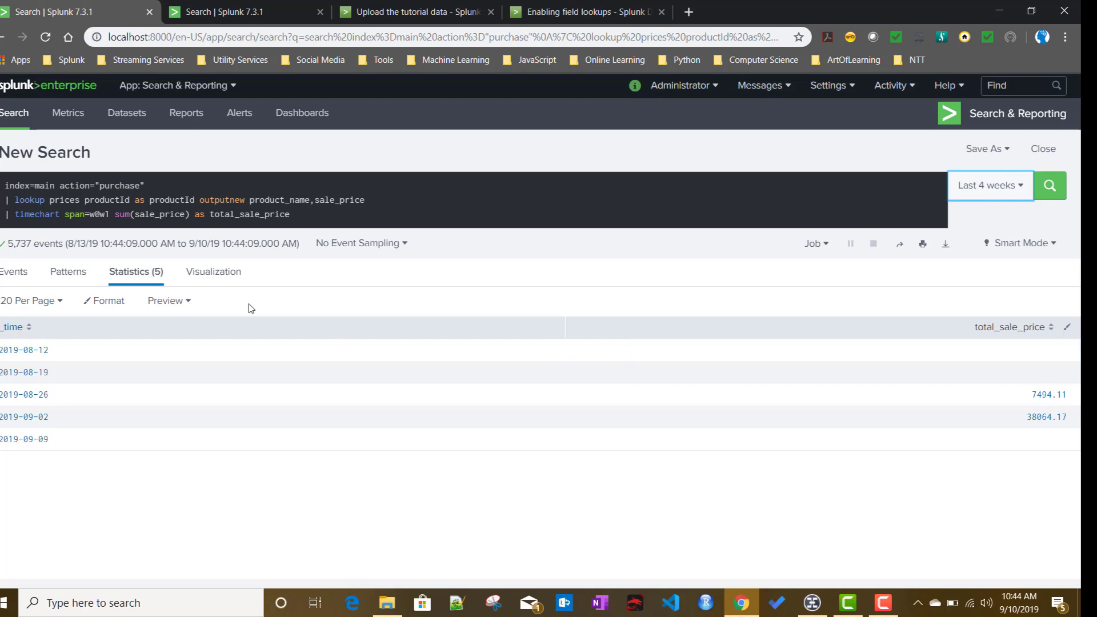
left_click(202, 277)
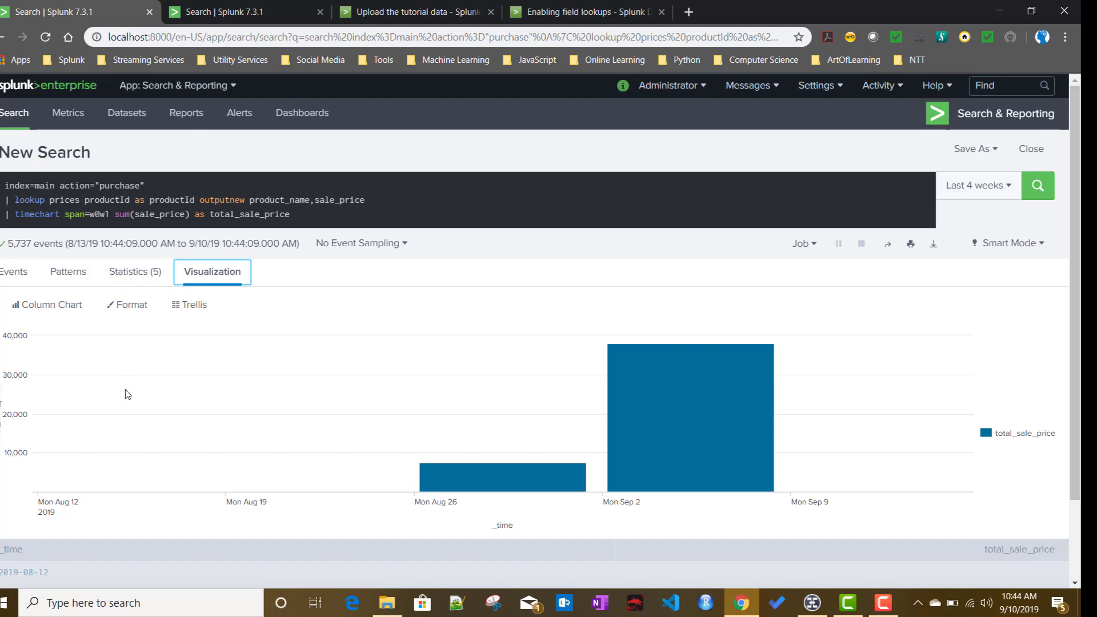
- Switch to the timechart mind map in Edraw MindMaster and expand the Default time spans and minspan branches to review their tables
mouse_move(720, 387)
left_click(812, 602)
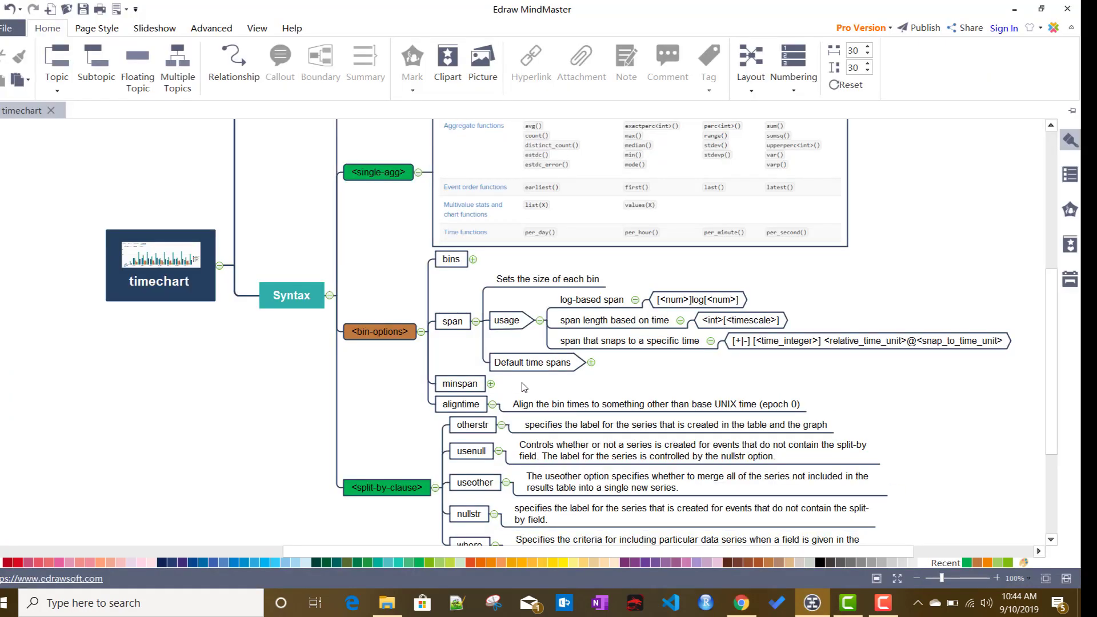
left_click(592, 364)
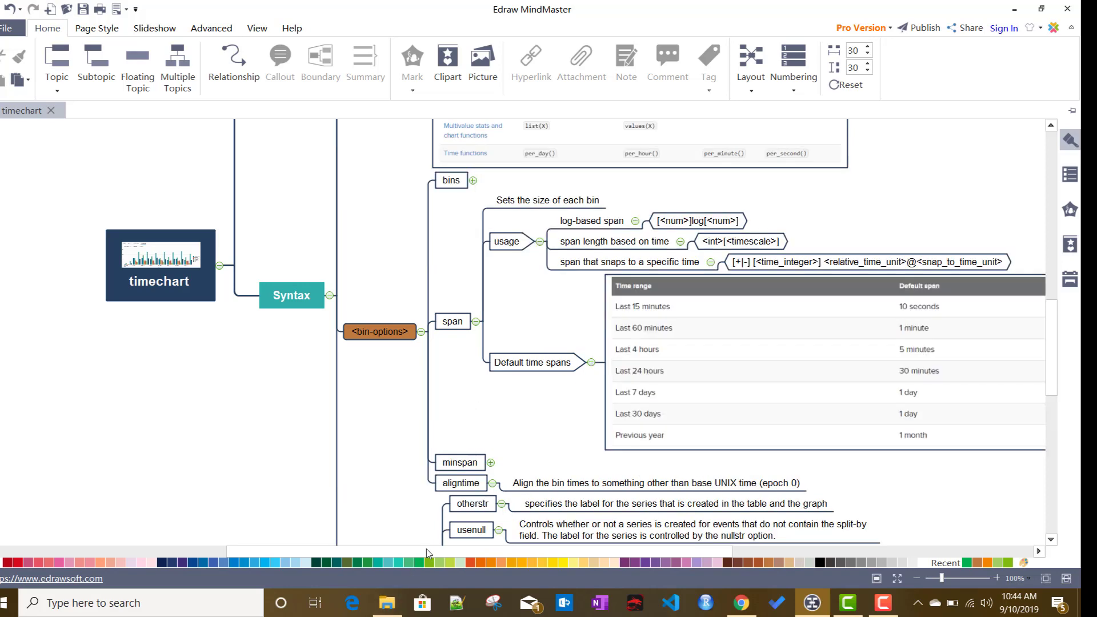
left_click_drag(426, 549, 587, 540)
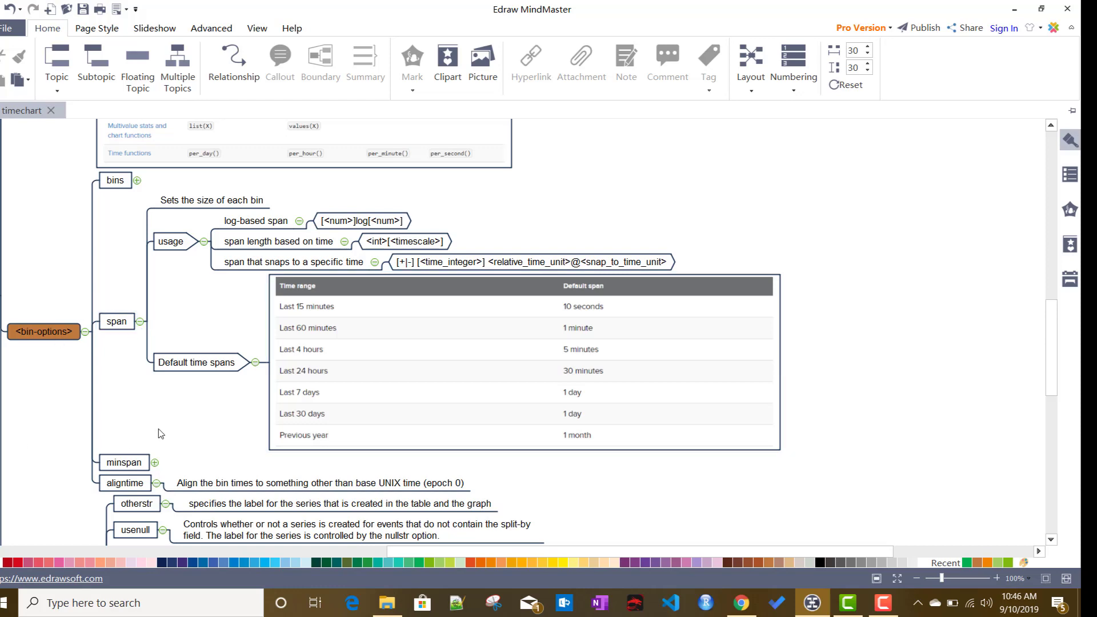
left_click(154, 462)
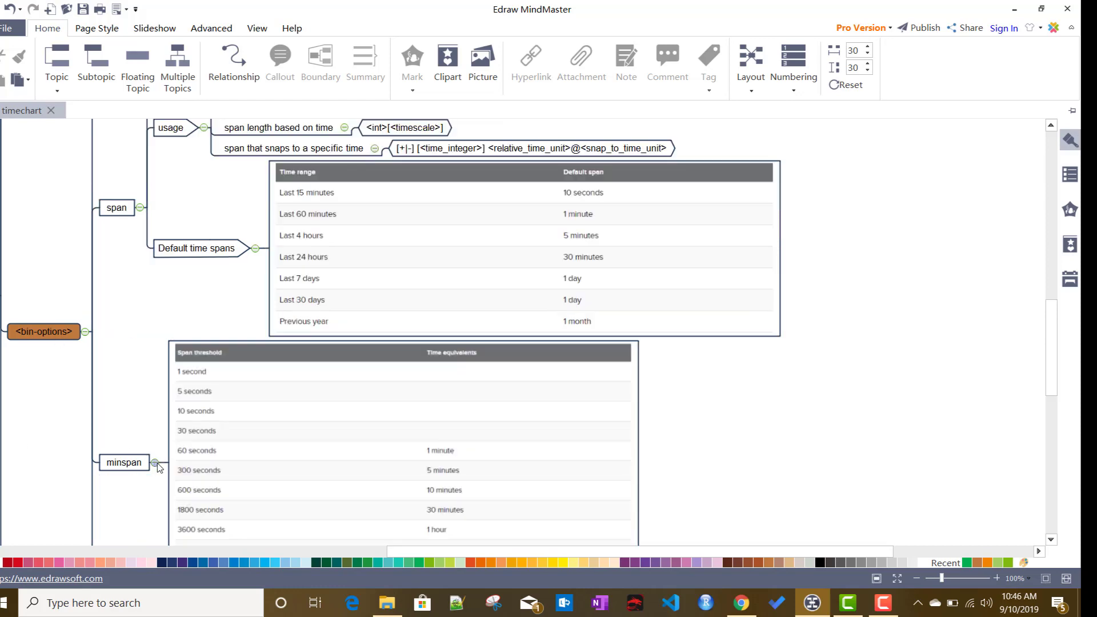
scroll(422, 460, "down", 2)
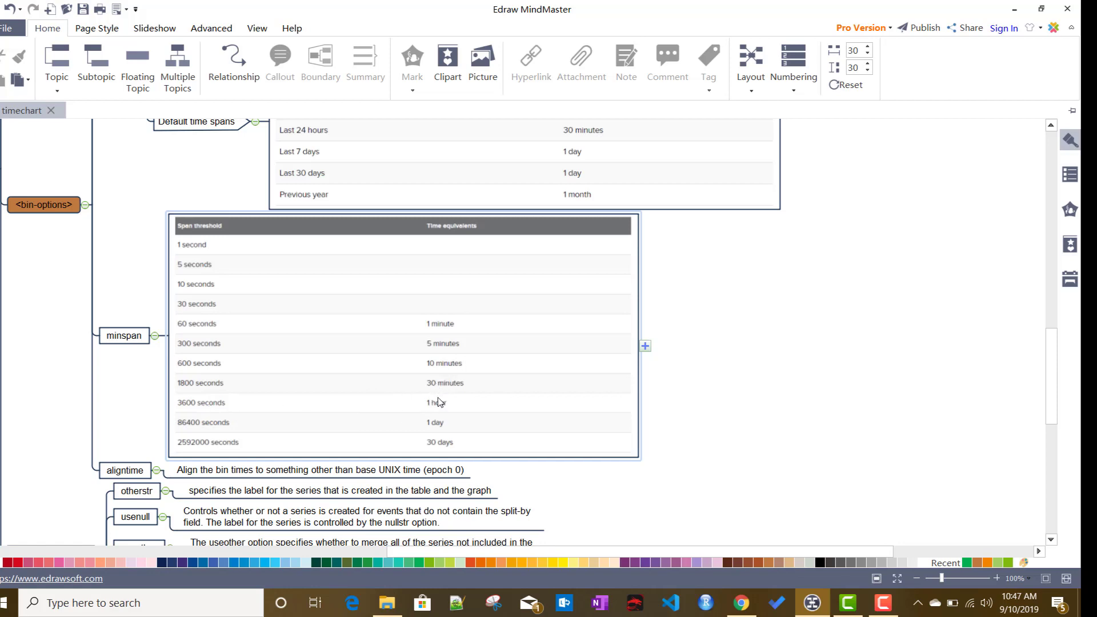
- Switch back to Splunk in Chrome, show the statistics table and replace the timechart span argument with minspan=35m
left_click(741, 603)
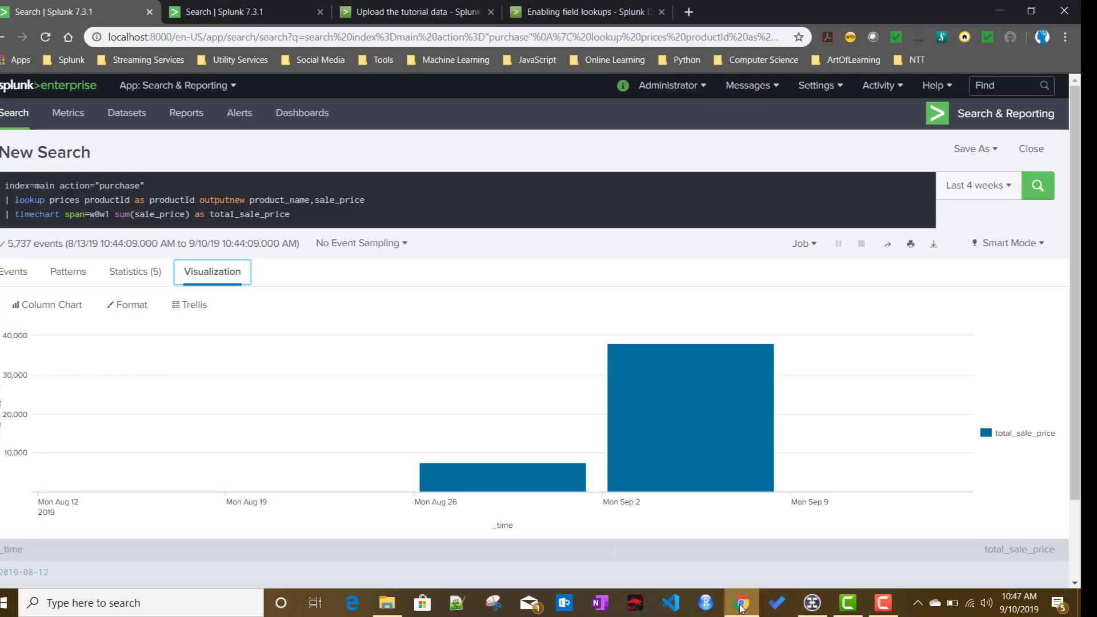
left_click_drag(112, 215, 65, 215)
left_click(123, 279)
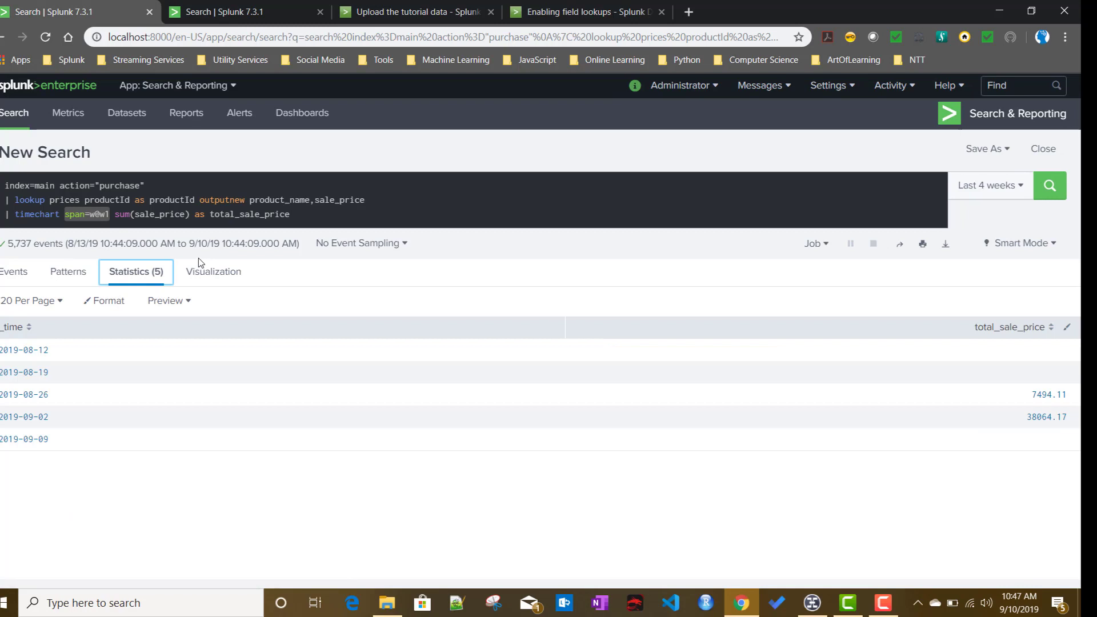
left_click(111, 214)
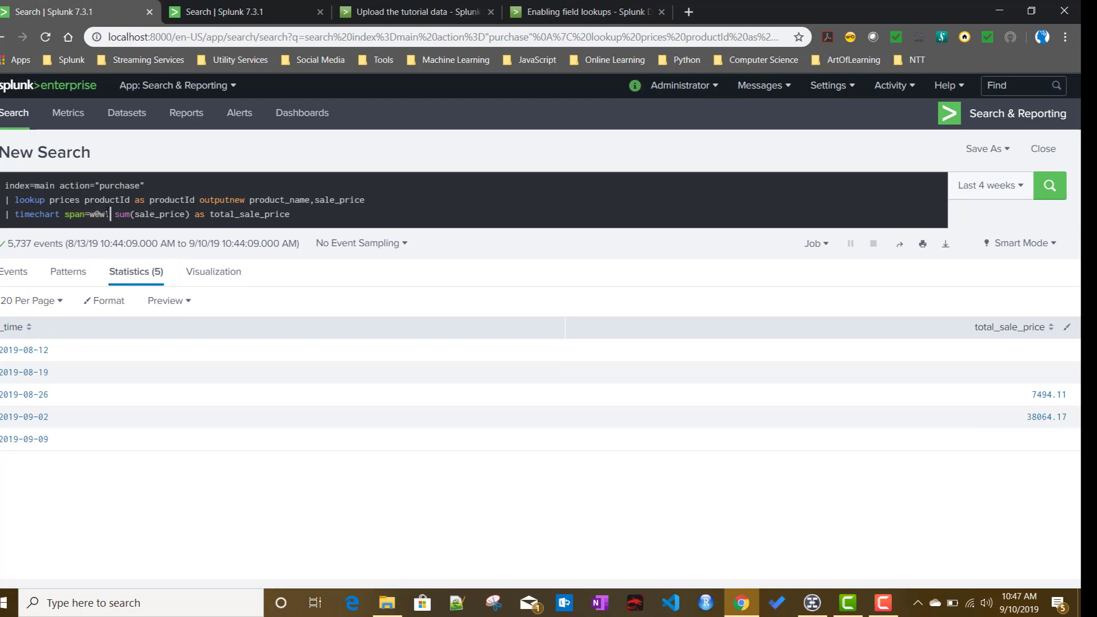
key("shift+Left")
key("shift+Left")
key("shift+Left")
key("shift+Left")
key("shift+Left")
key("shift+Left")
key("shift+Left")
key("shift+Left")
key("shift+Left")
type("mi")
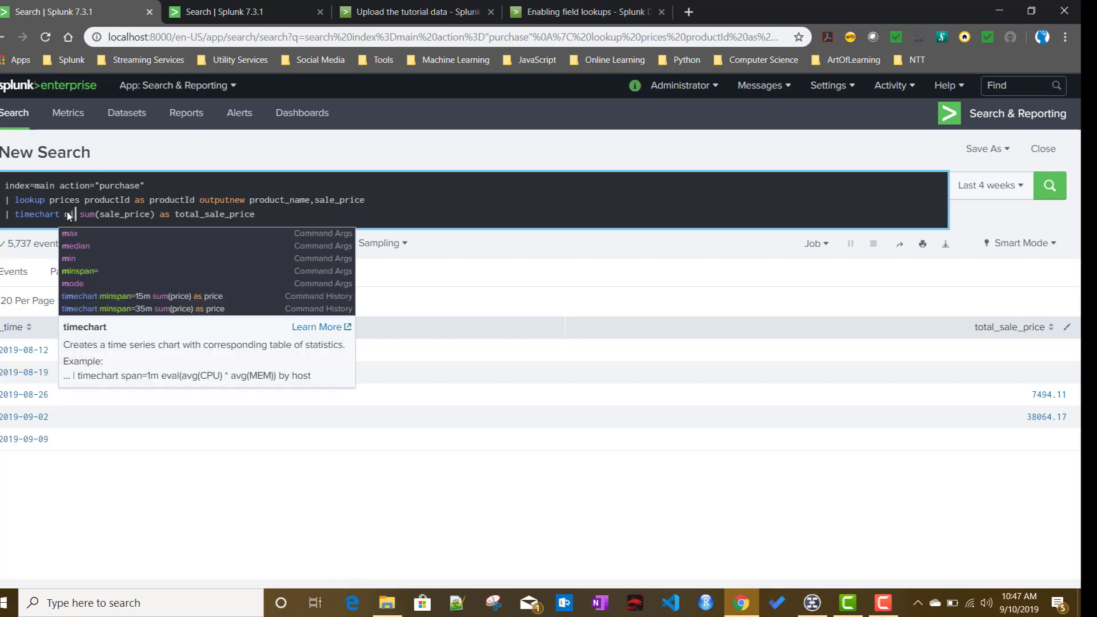
type("n")
key("Down")
key("Return")
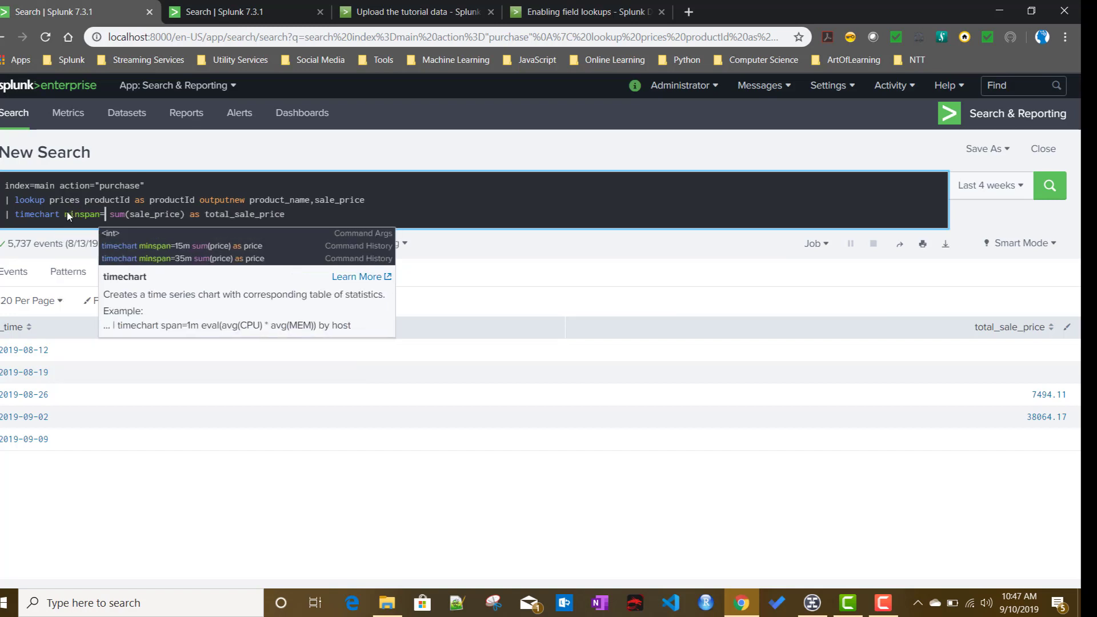
type("35")
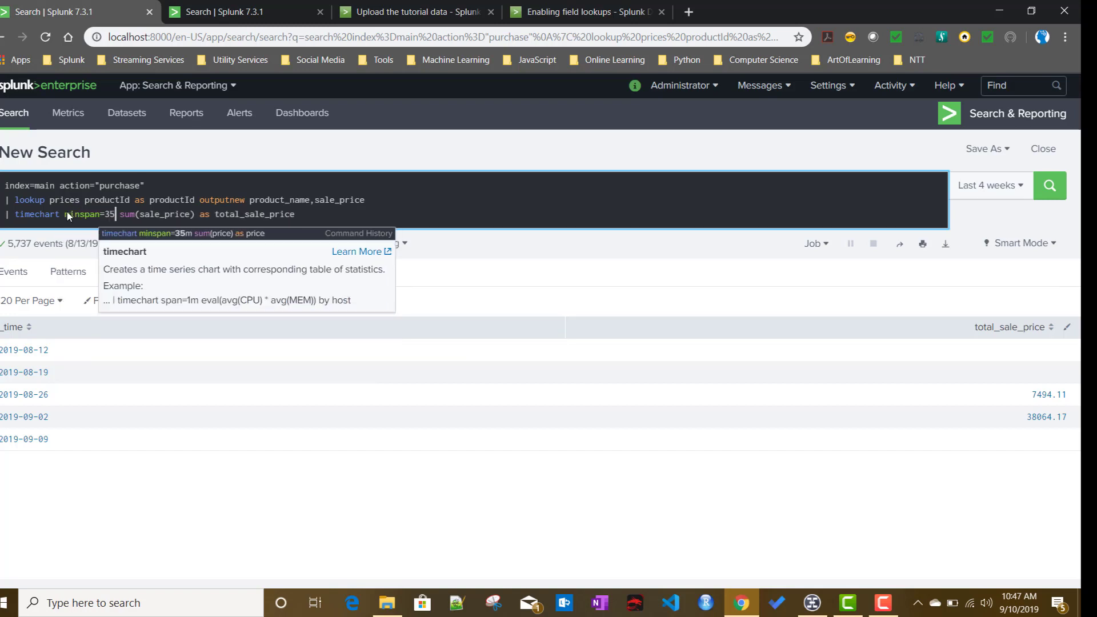
type("m")
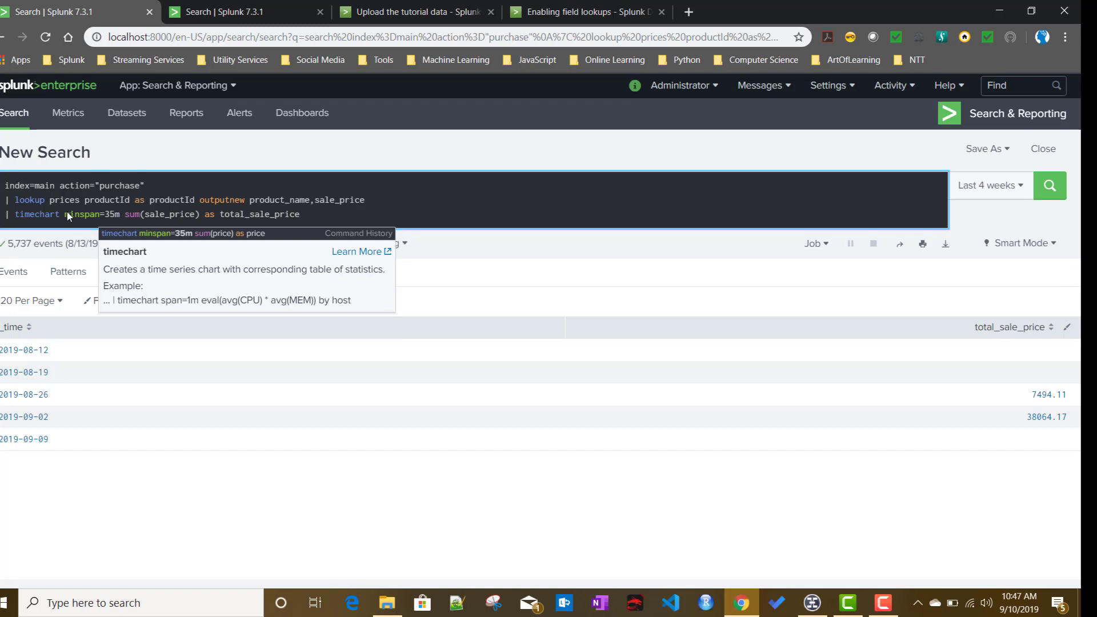
- Check the minspan threshold table in MindMaster, then return to Splunk in Chrome and run the edited search
left_click(812, 603)
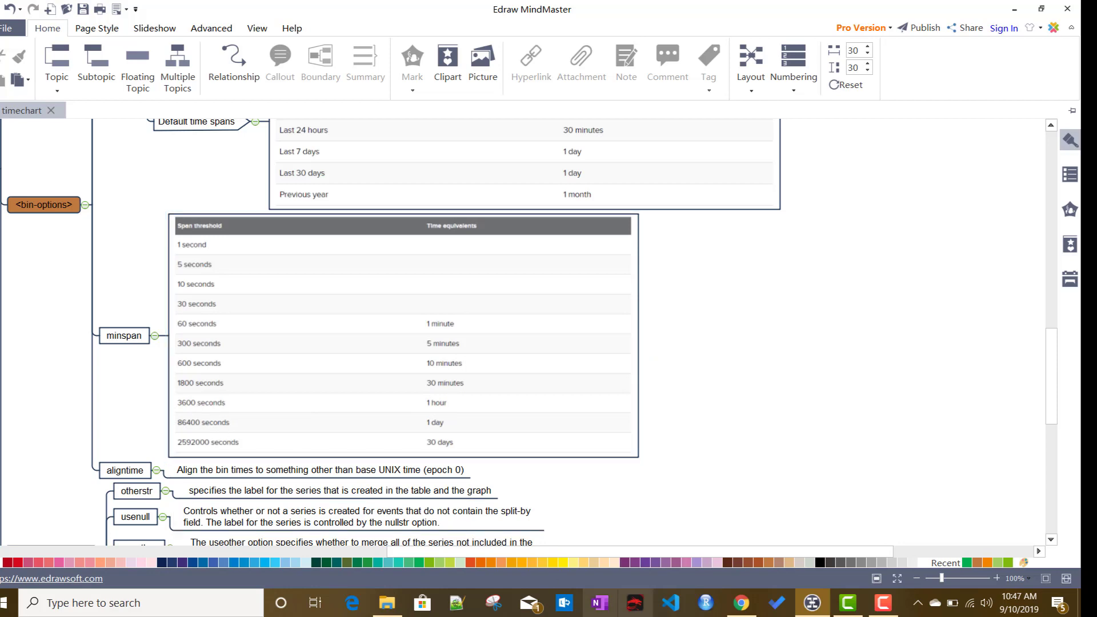
left_click(742, 603)
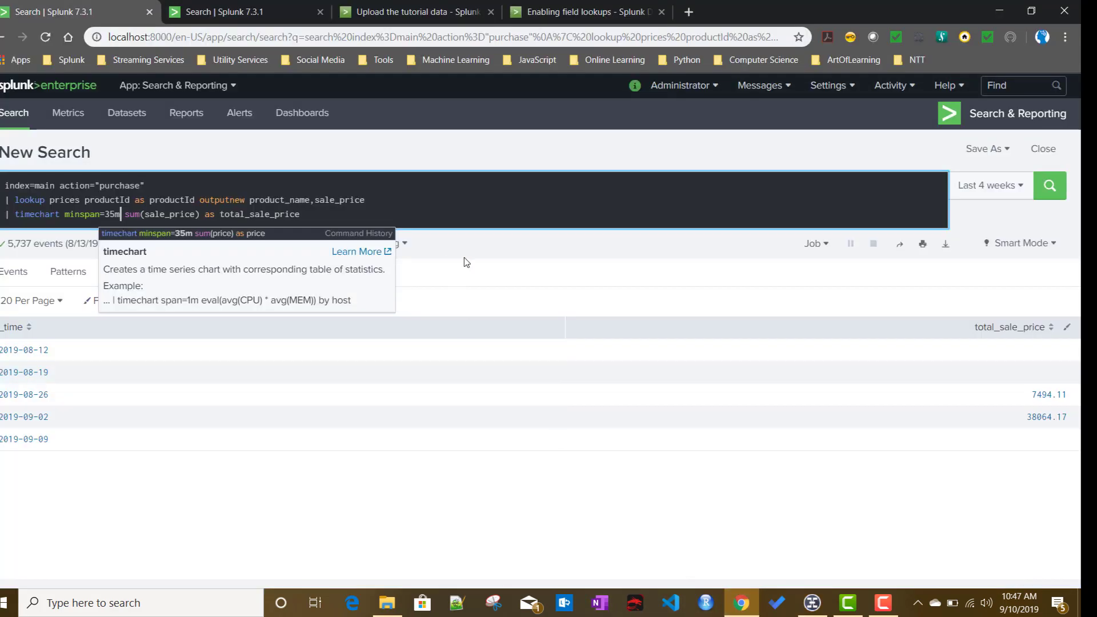
left_click(1035, 197)
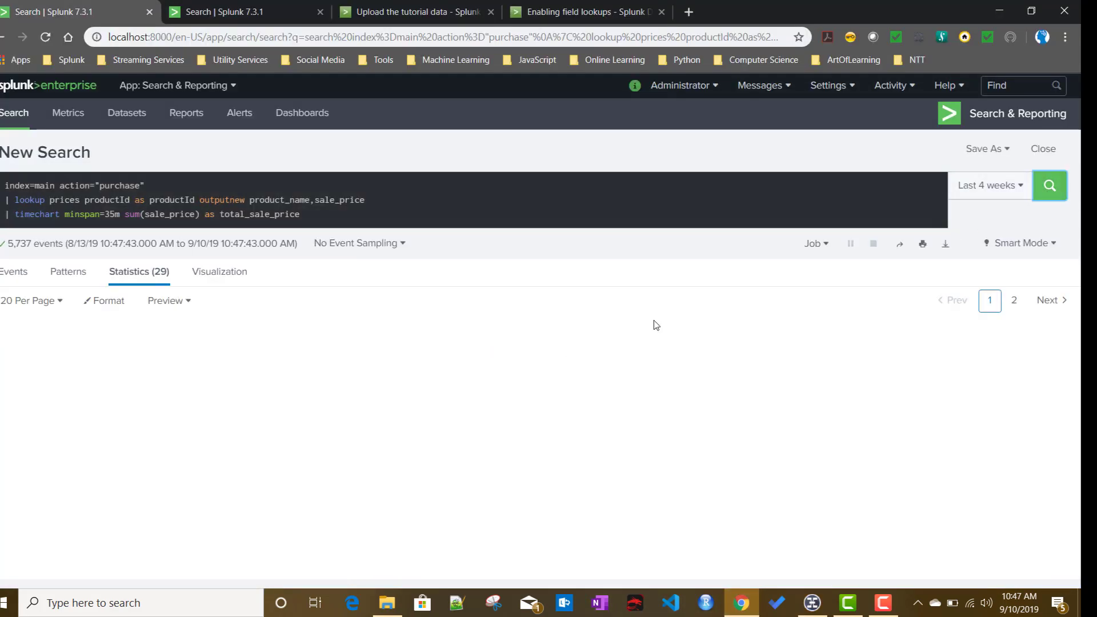
- Rerun the search over a relative time range starting 4 days ago and ending now
left_click(969, 188)
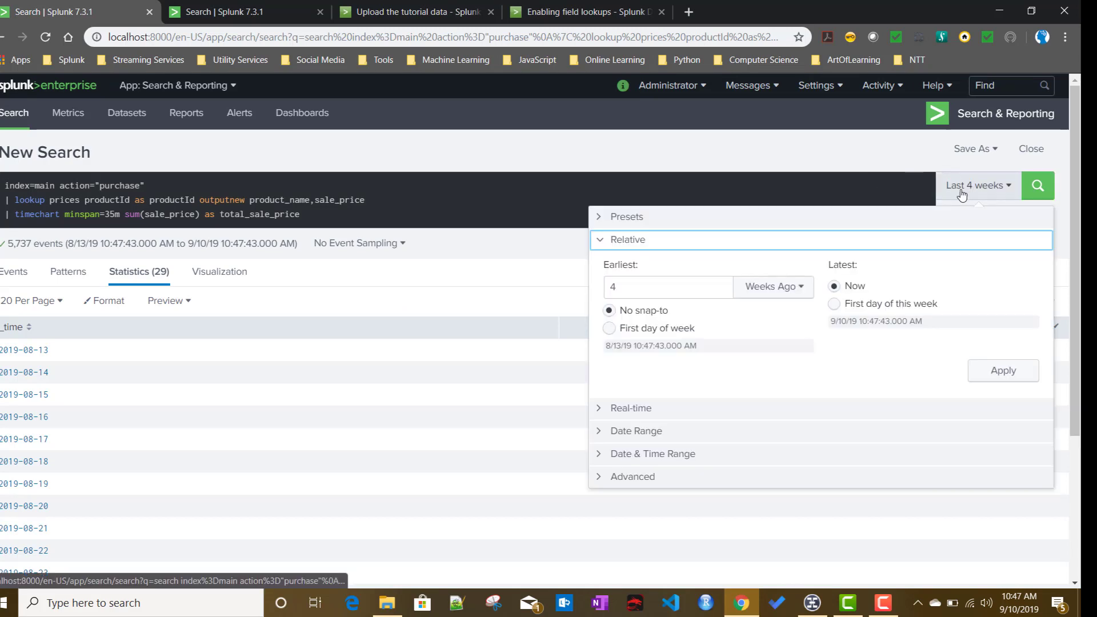
left_click(785, 285)
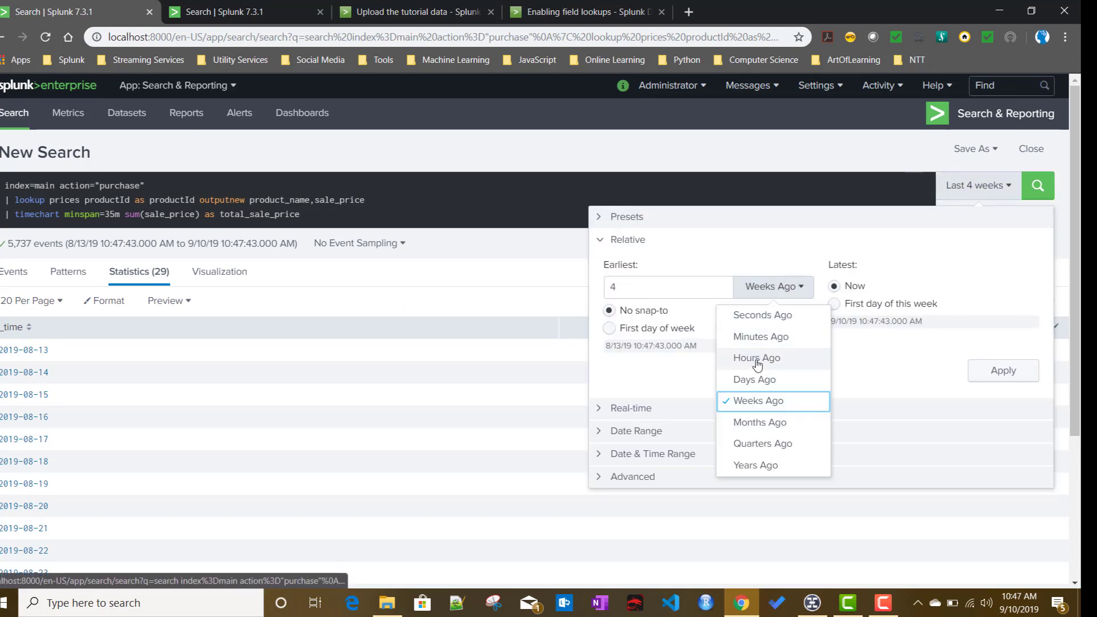
left_click(754, 380)
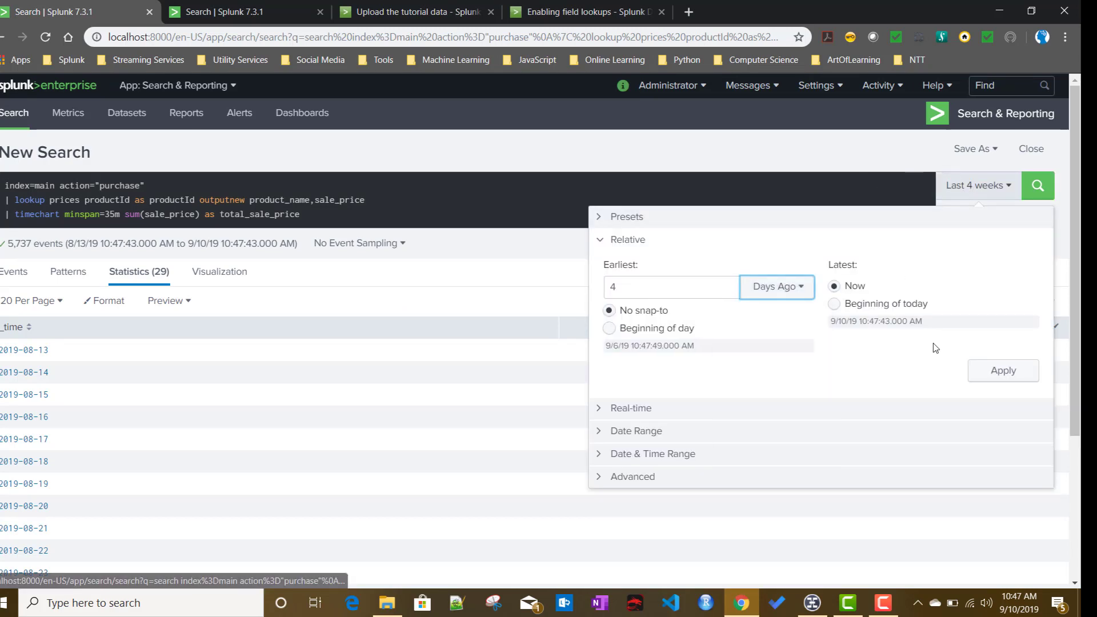
left_click(1010, 370)
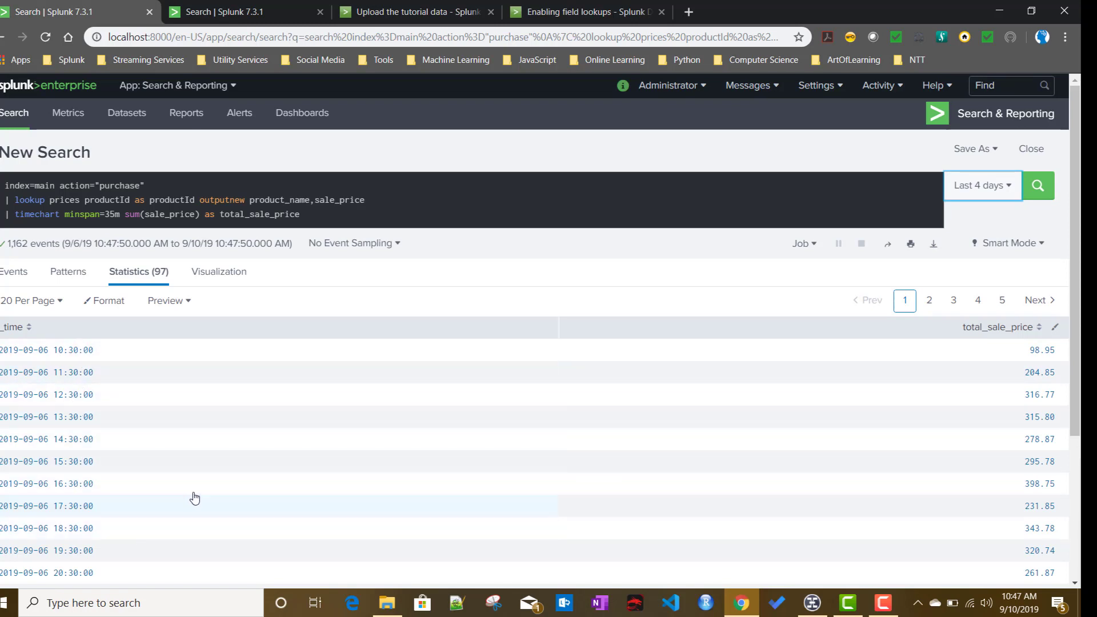
- Switch to MindMaster, compare the span and minspan tables, and expand the bins branch to read its notes
double_click(82, 213)
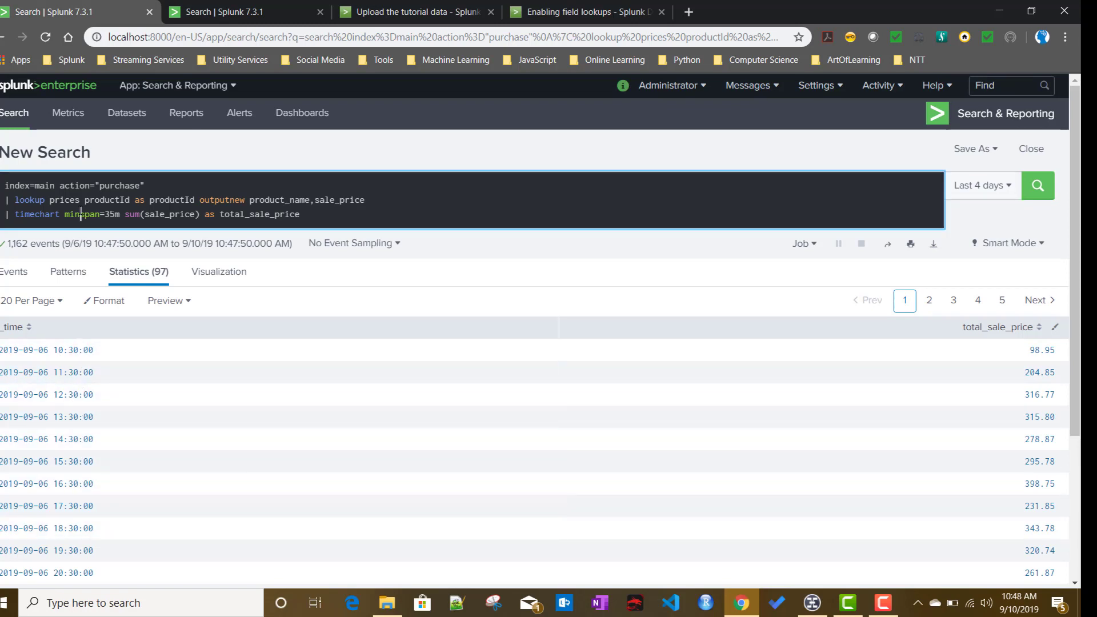
left_click(822, 609)
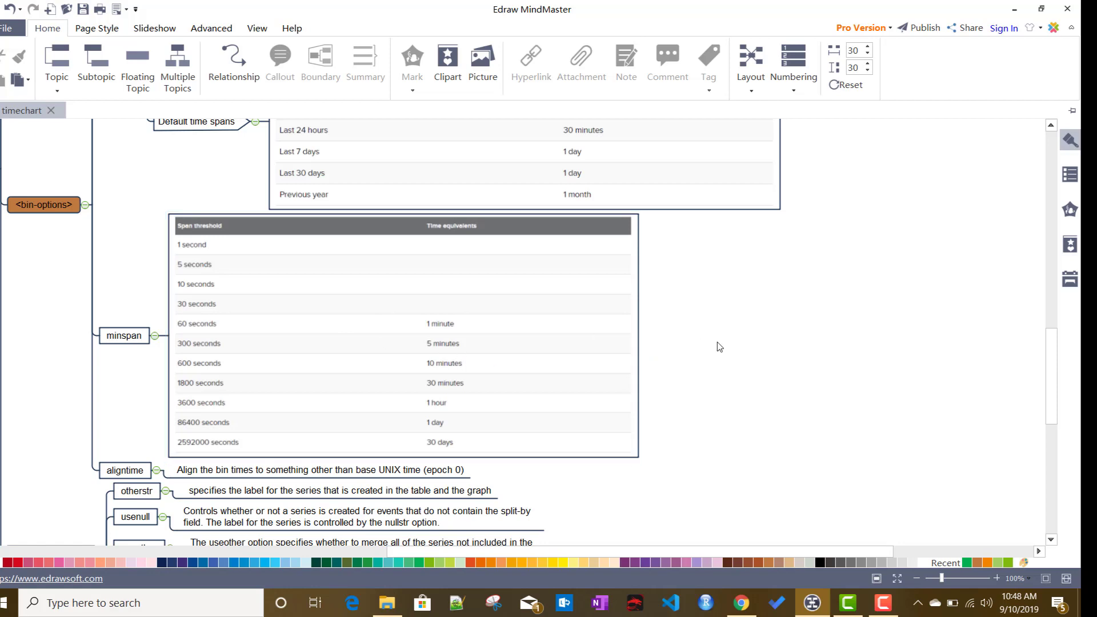
scroll(719, 347, "up", 3)
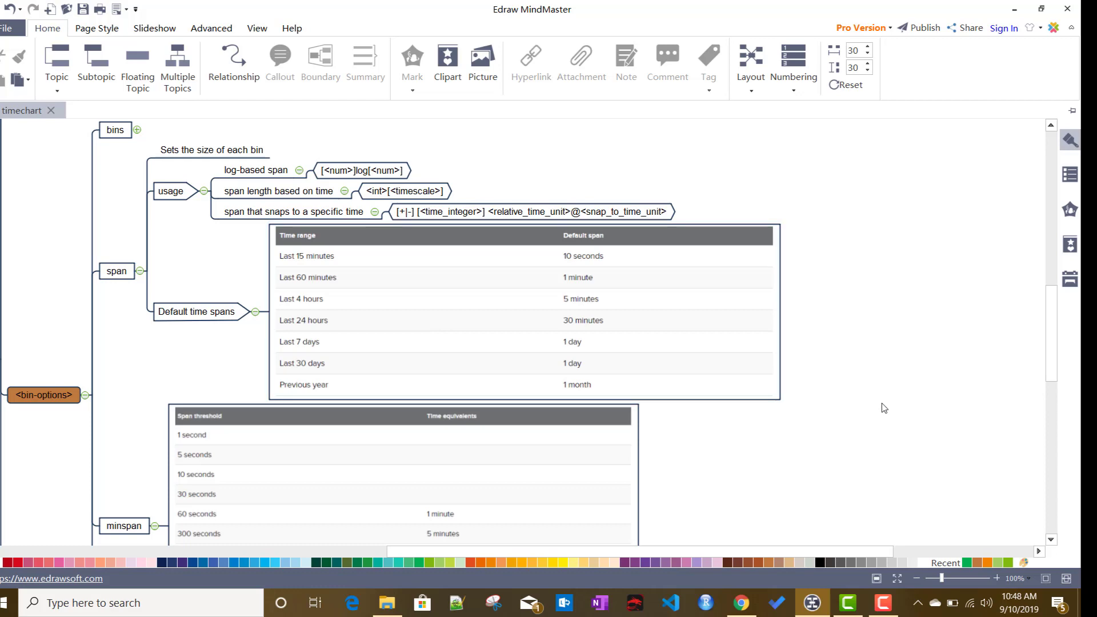
scroll(885, 411, "down", 2)
scroll(888, 416, "down", 2)
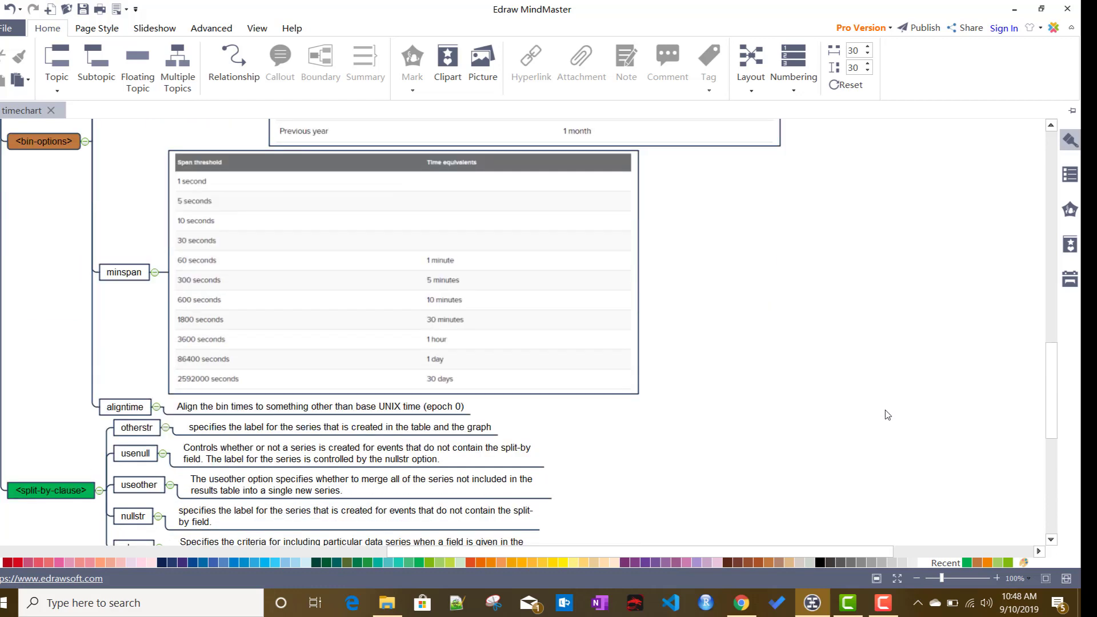
scroll(886, 414, "up", 5)
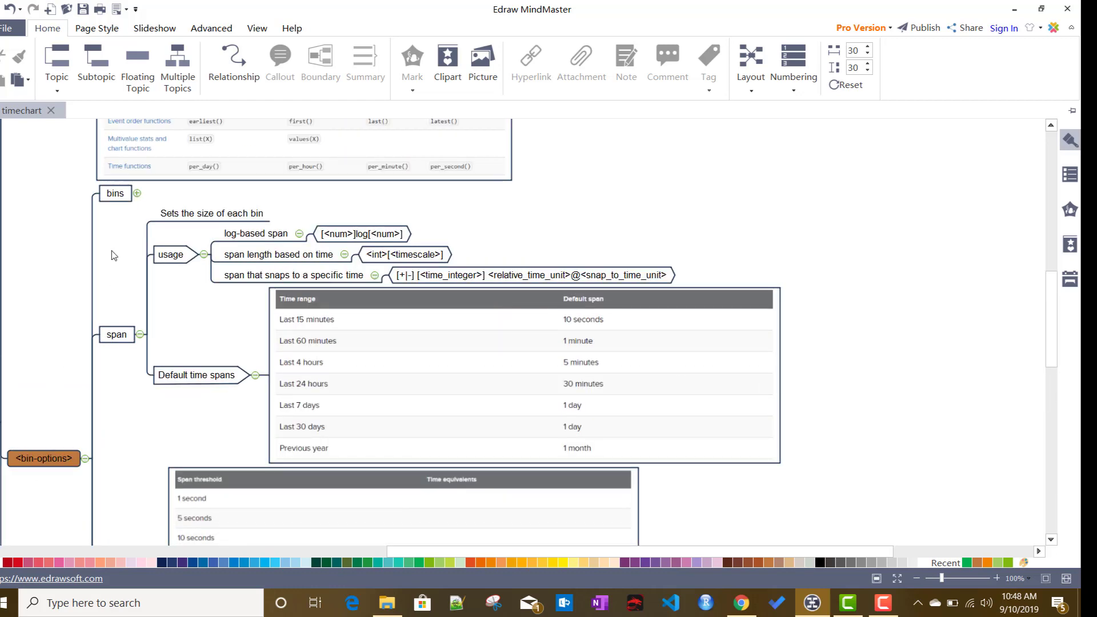
left_click(137, 193)
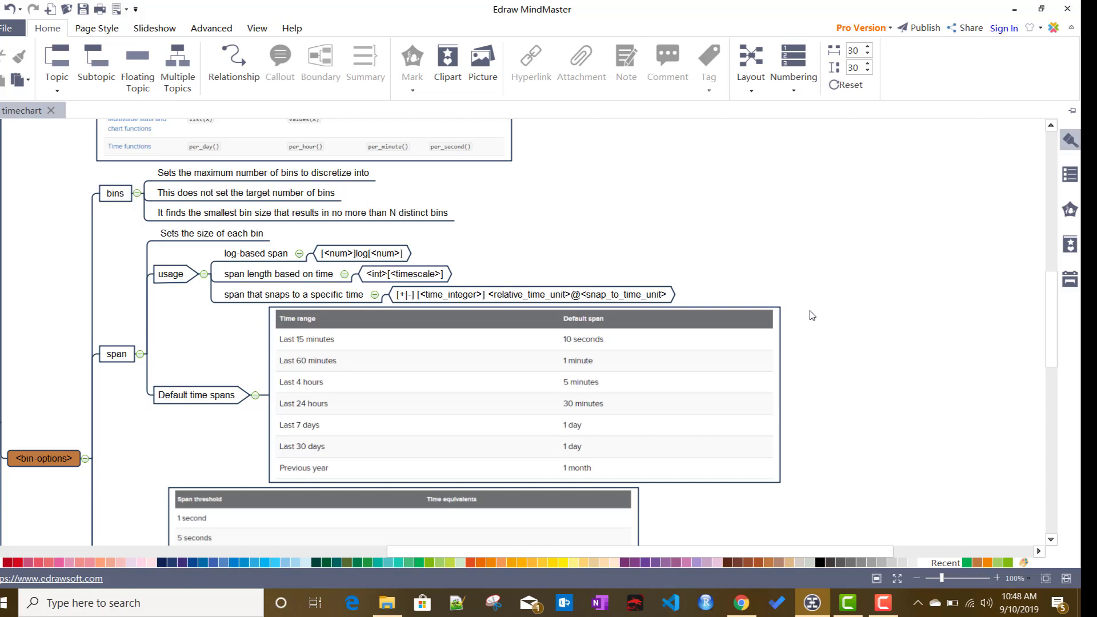
left_click(168, 199)
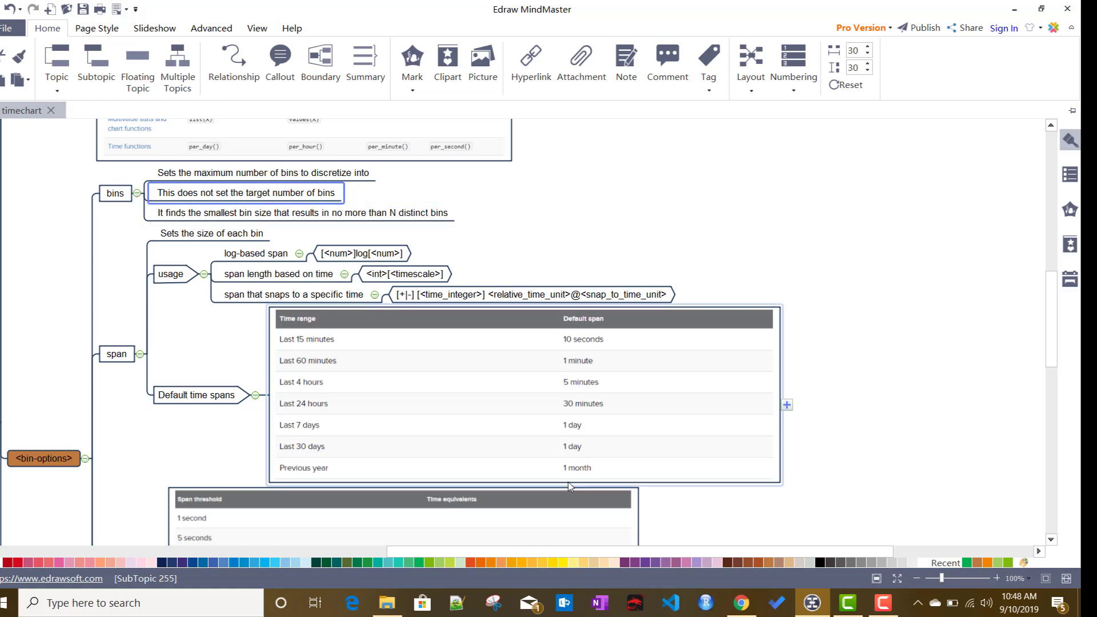
- Return to Splunk in Chrome, replace the minspan argument with bin=10 in the timechart line and try to run the search
left_click(741, 606)
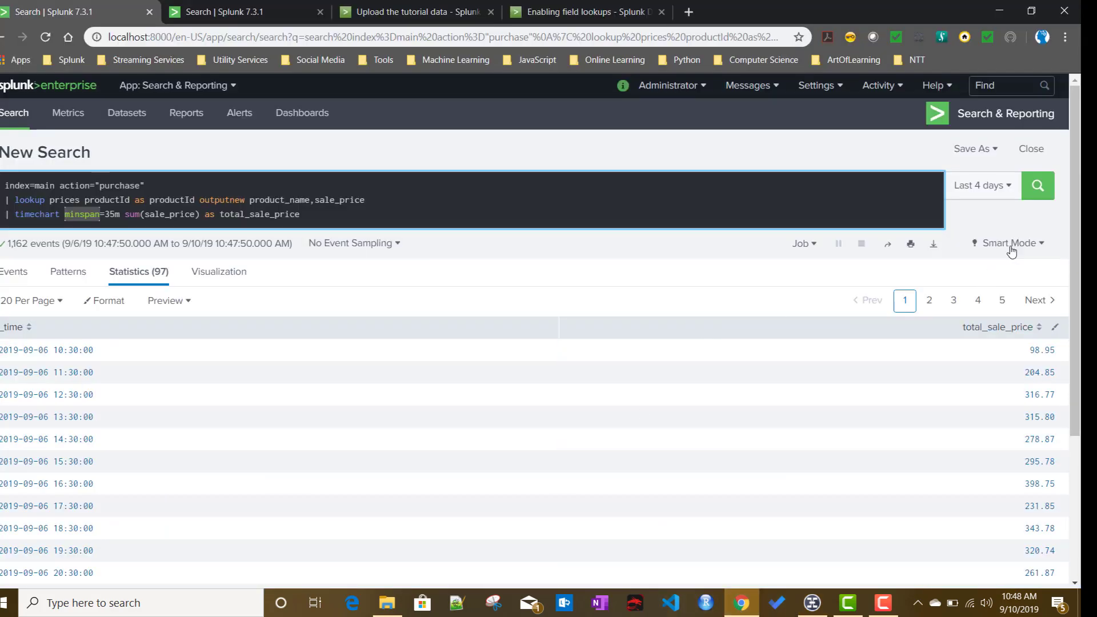
left_click_drag(122, 216, 66, 216)
type("bin")
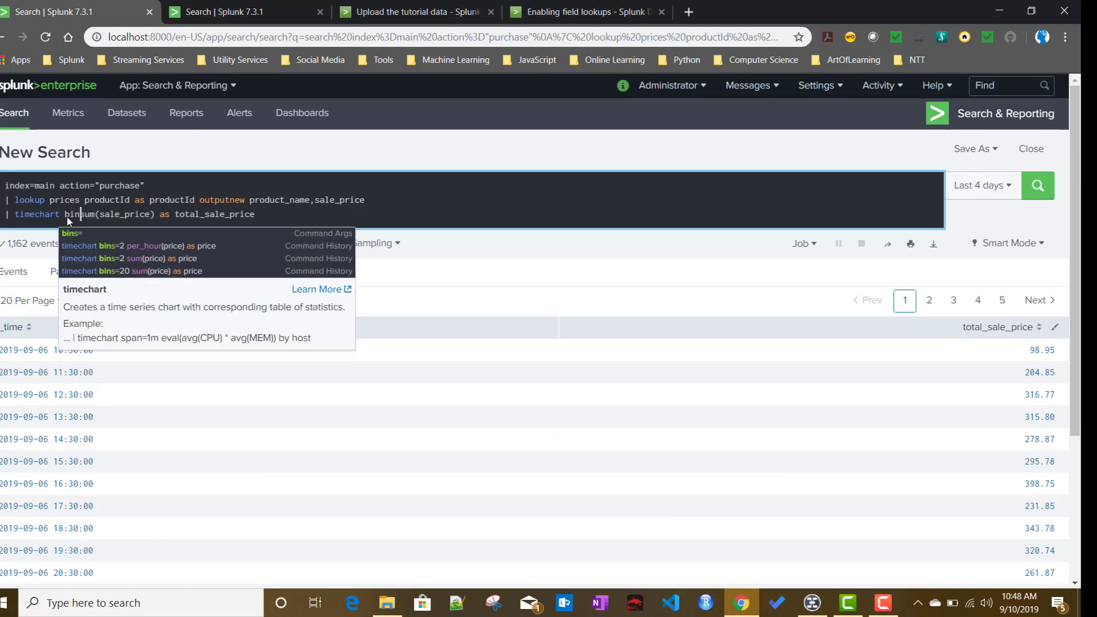
type("=1")
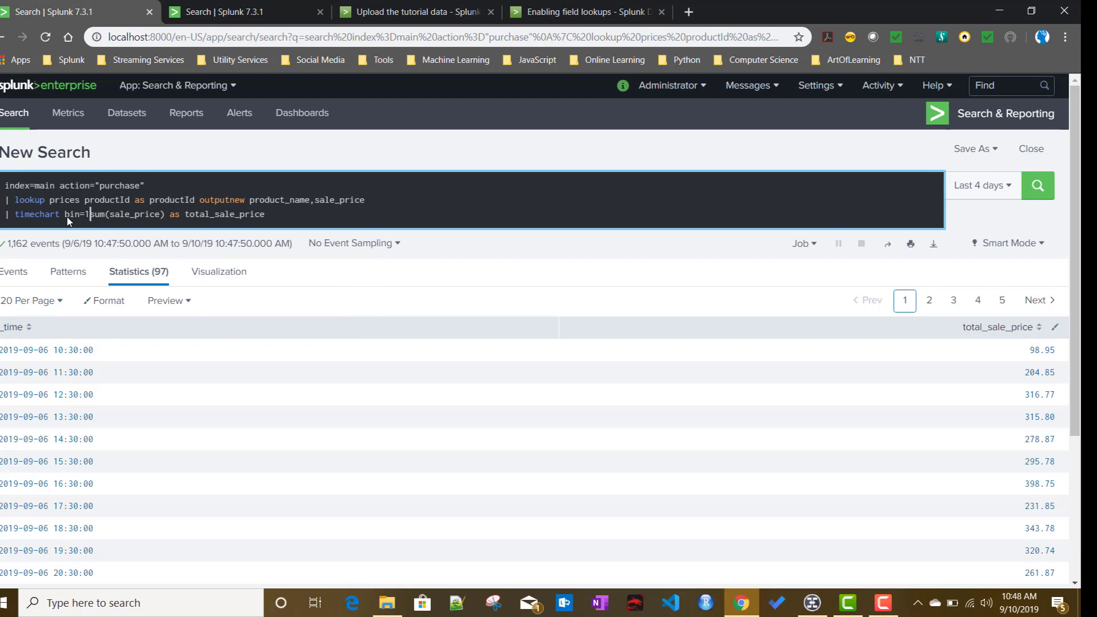
type("0")
key("Return")
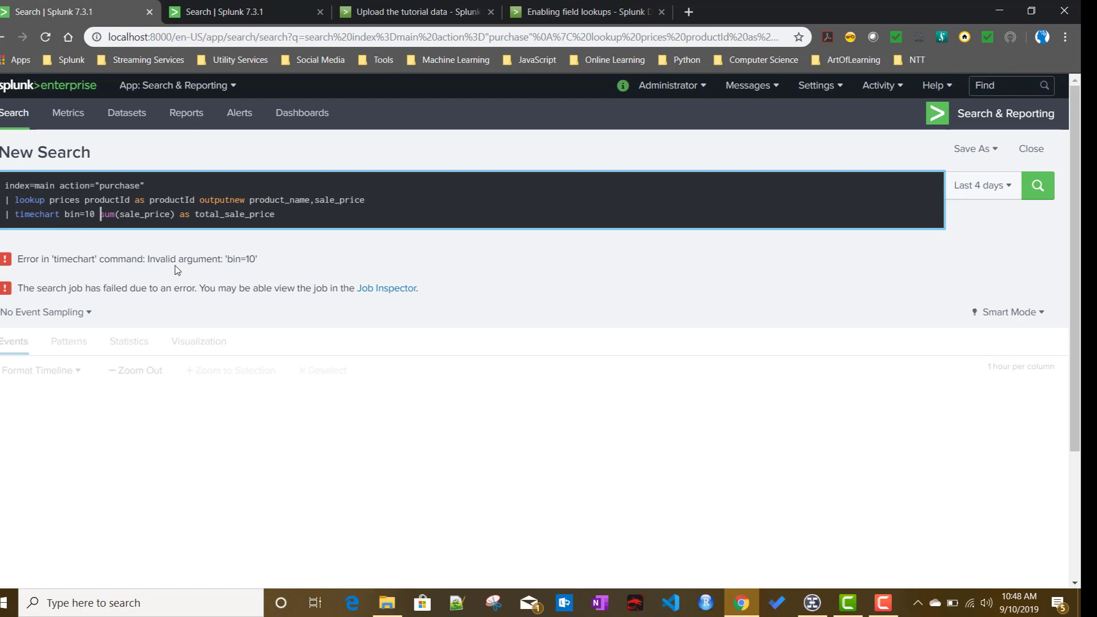
- Correct the timechart argument to bins=10 and rerun the search
left_click(81, 212)
type("s")
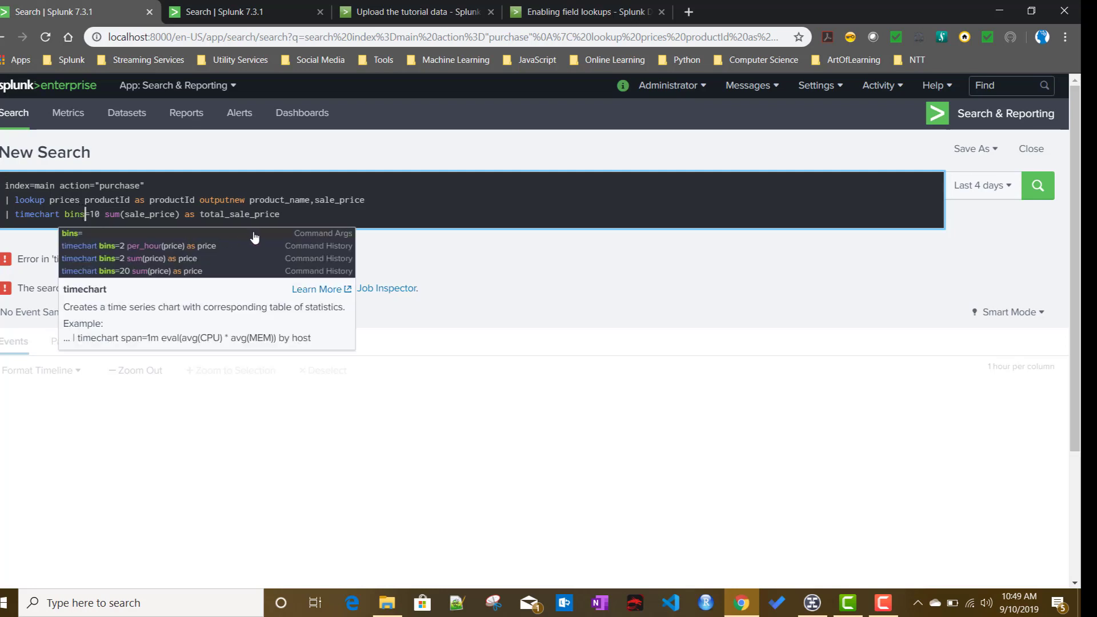
left_click(322, 205)
key("Return")
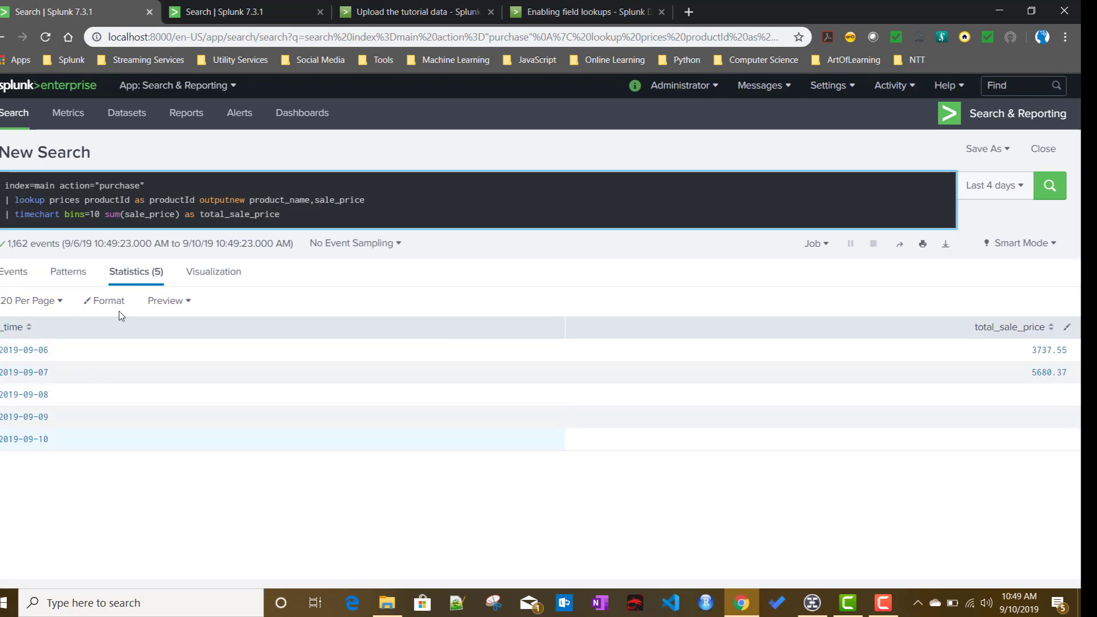
left_click(321, 199)
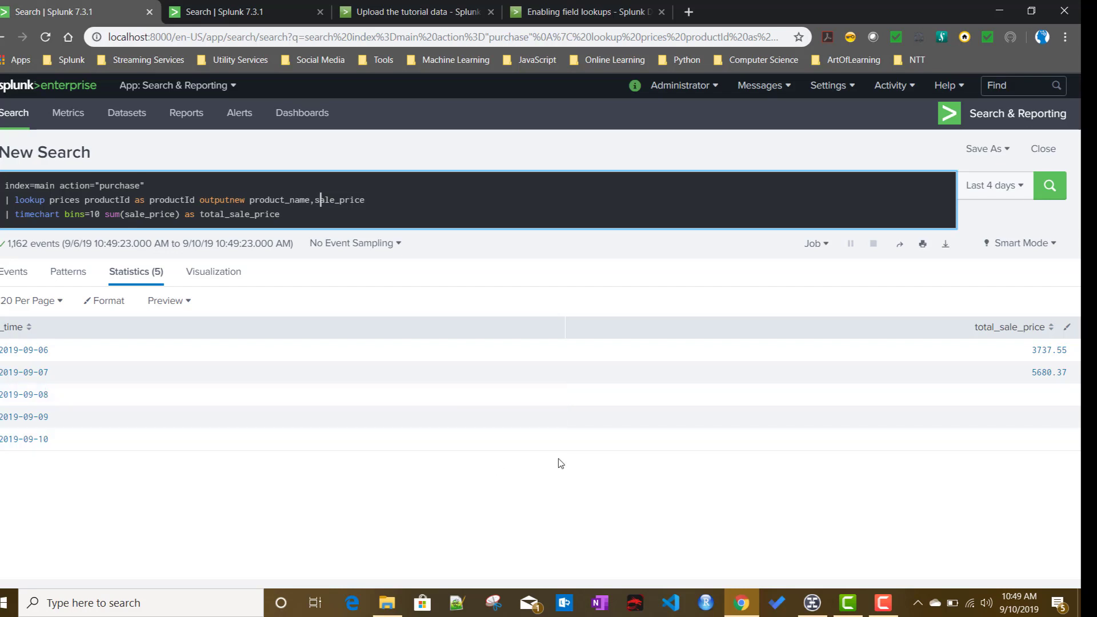
- Switch to the mind map in MindMaster and review the bins notes and the default time spans table
left_click(812, 602)
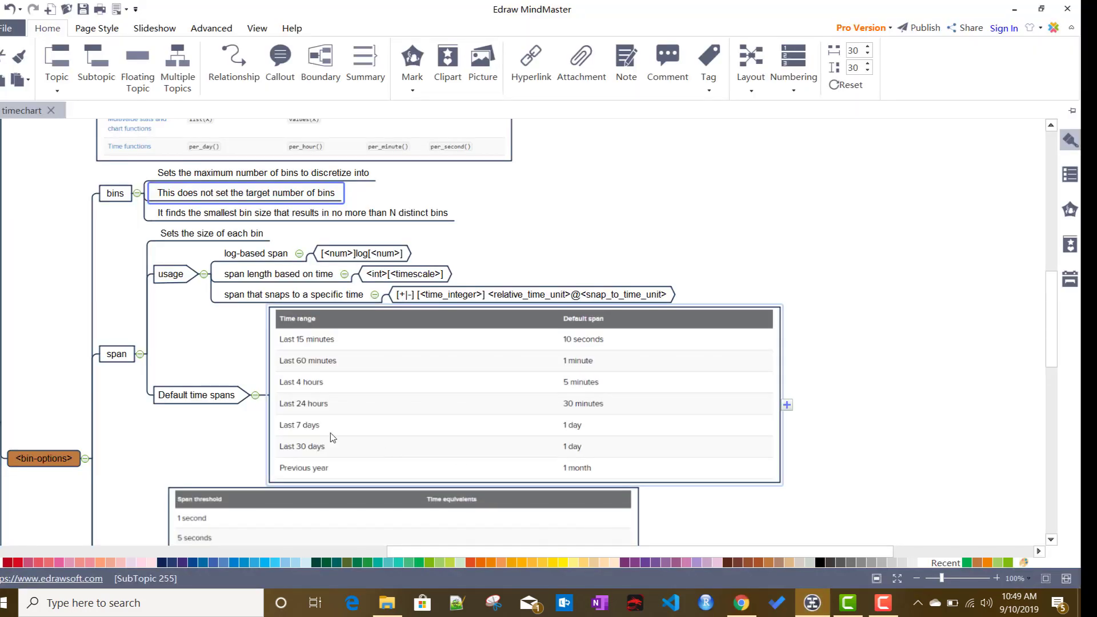
scroll(208, 435, "down", 1)
scroll(208, 435, "up", 1)
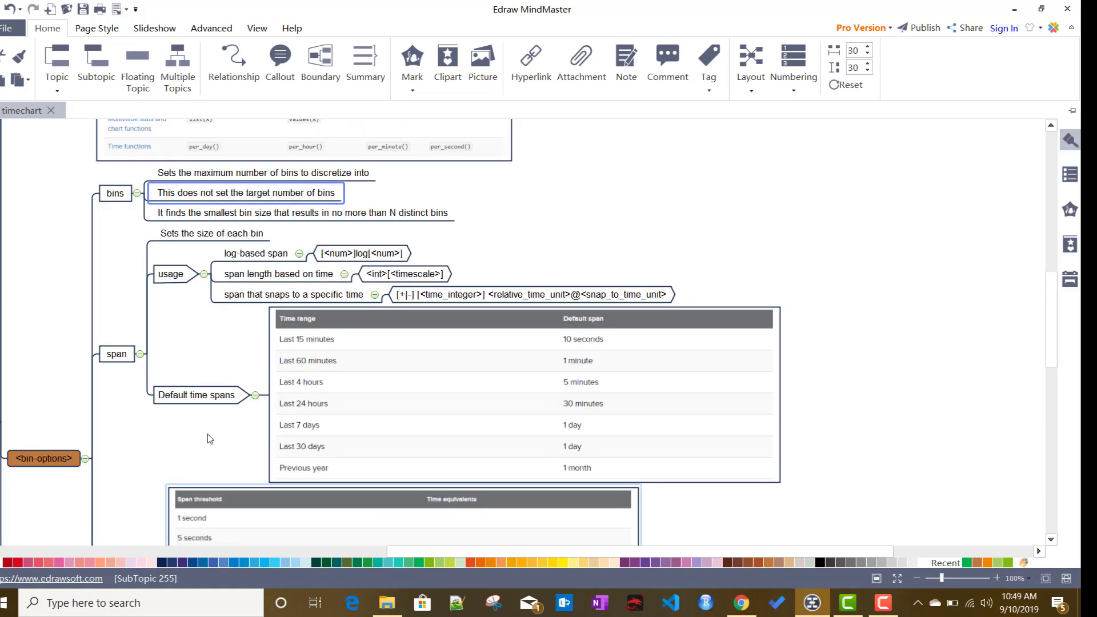
- Review the minspan table, the aligntime note and the split-by-clause options in the mind map
scroll(210, 439, "down", 2)
scroll(207, 433, "down", 3)
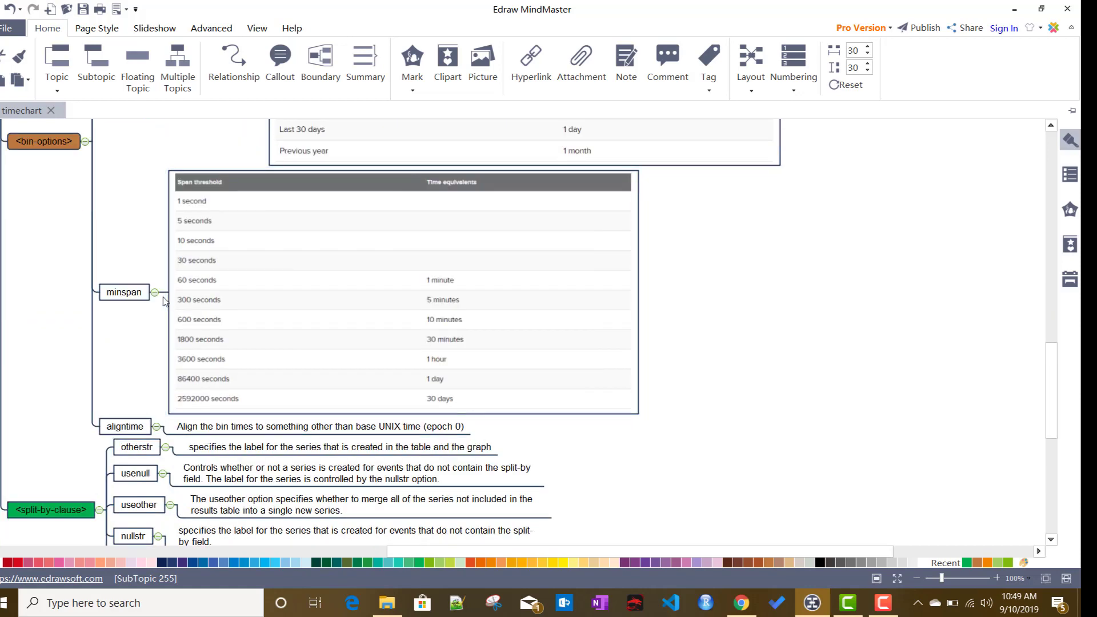
scroll(272, 408, "down", 2)
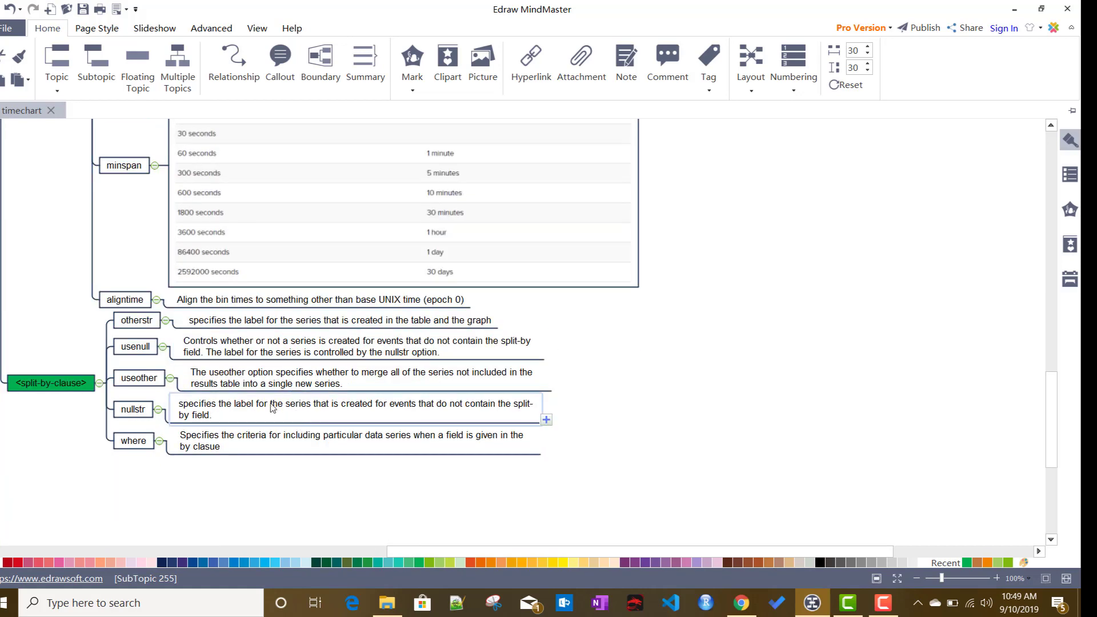
left_click(116, 307)
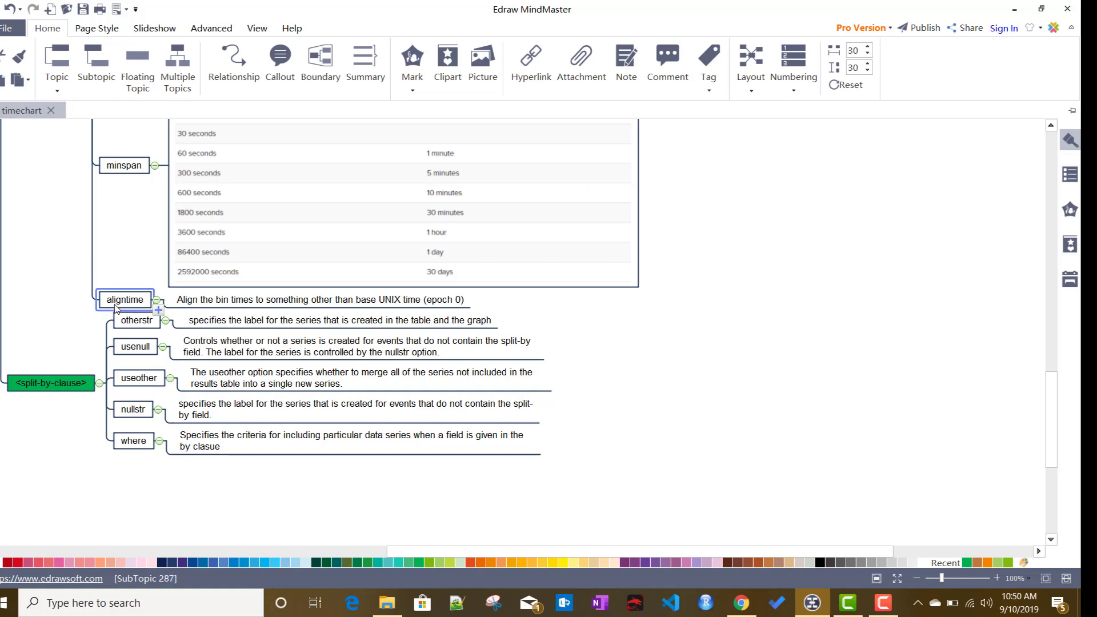
- Switch to Splunk in Chrome and replace bins=10 with span=12h in the timechart line
left_click(741, 603)
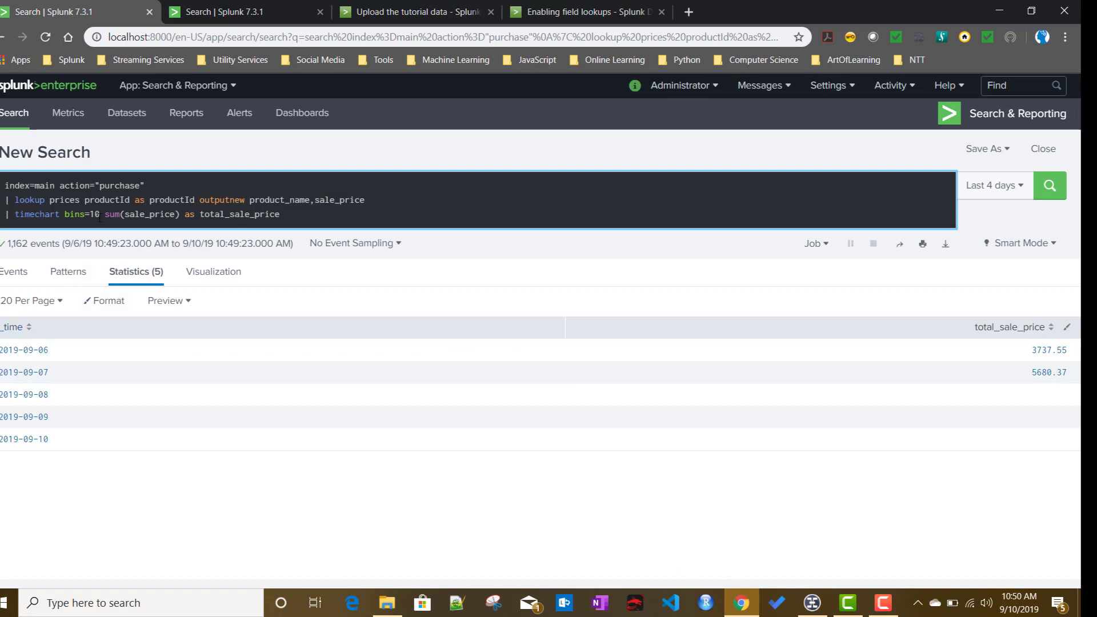
left_click_drag(100, 215, 65, 215)
type("span")
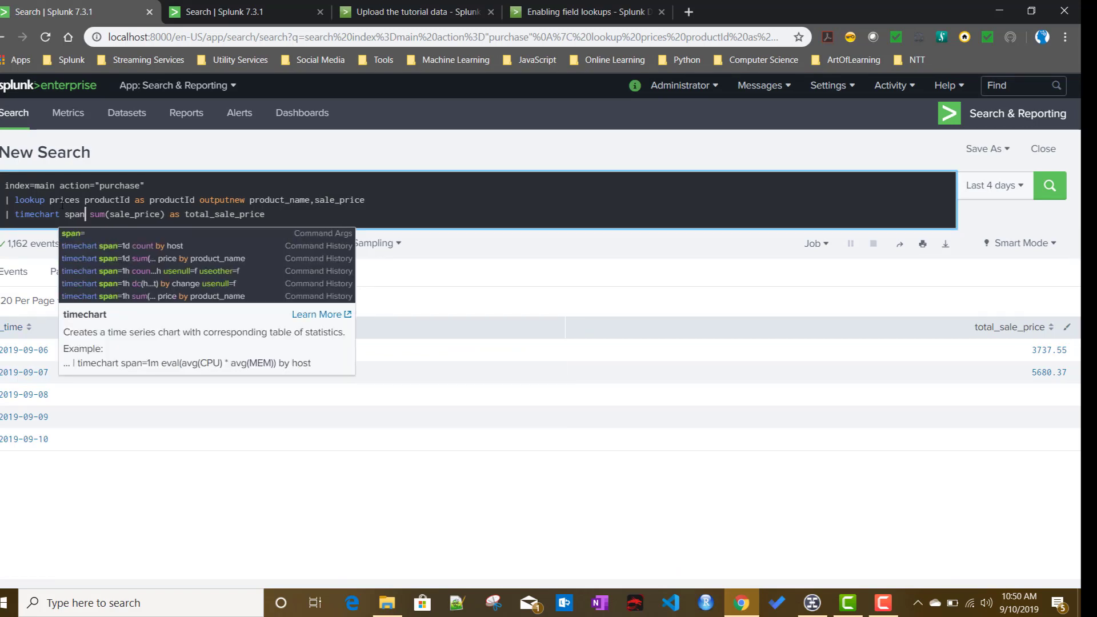
type("=12h")
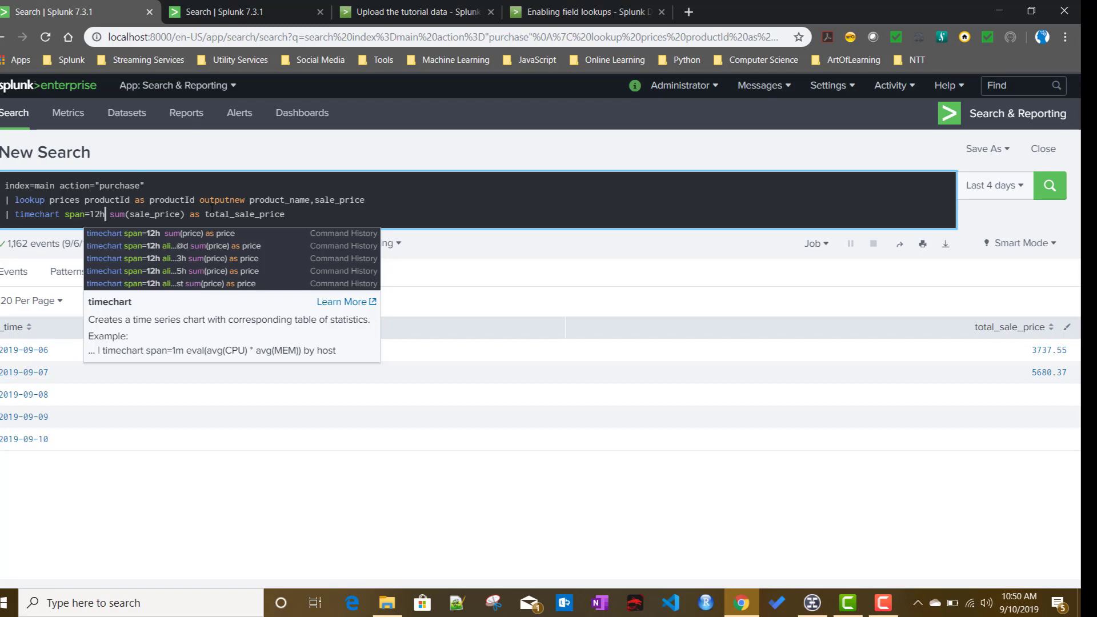
left_click(343, 212)
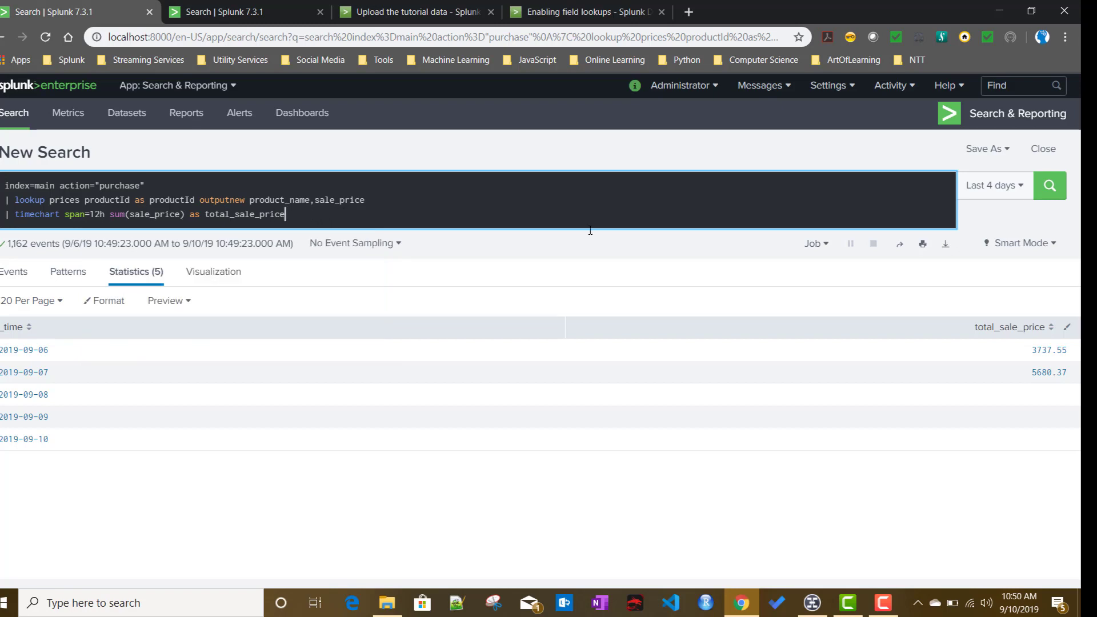
- Snap the start of the 4-days-ago time range to the beginning of day, run the search and examine the first two time bins
left_click(1000, 201)
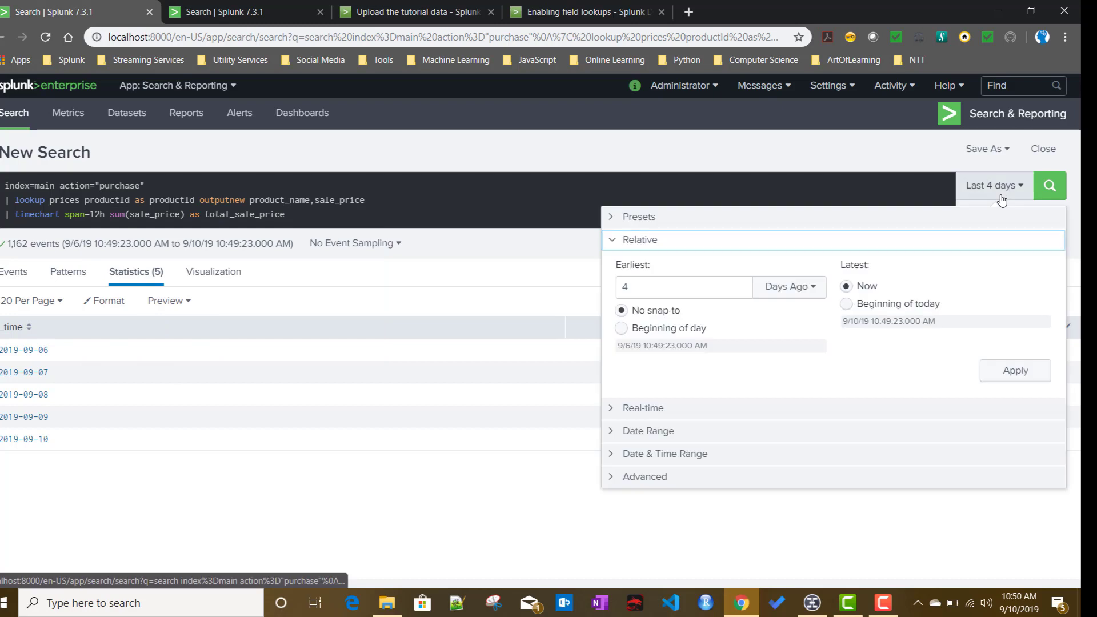
left_click(622, 329)
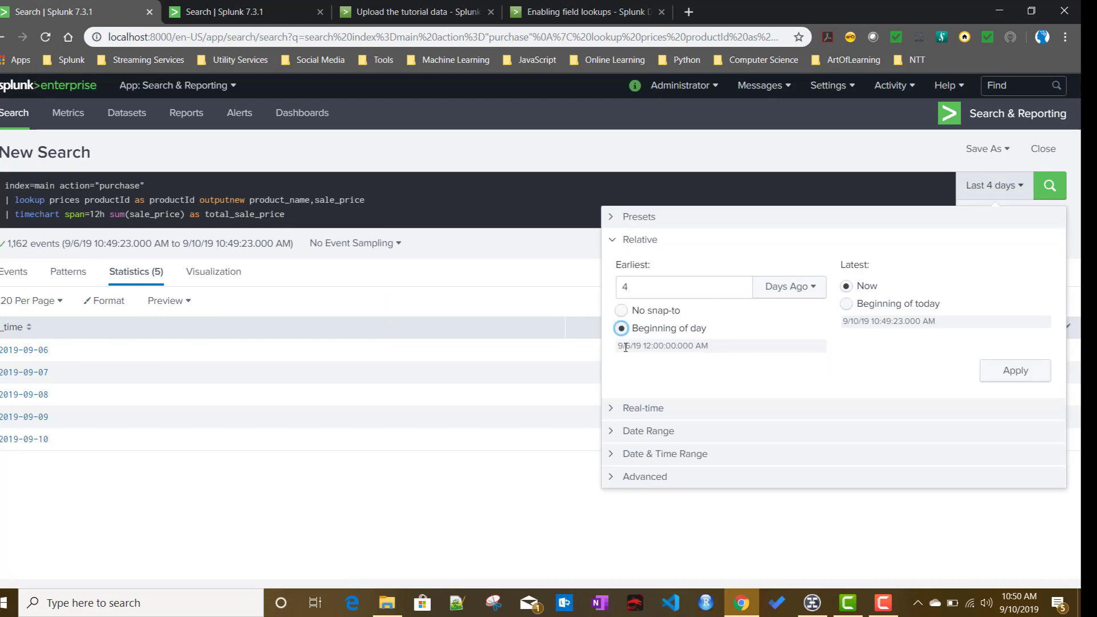
left_click_drag(623, 346, 641, 346)
left_click(1017, 381)
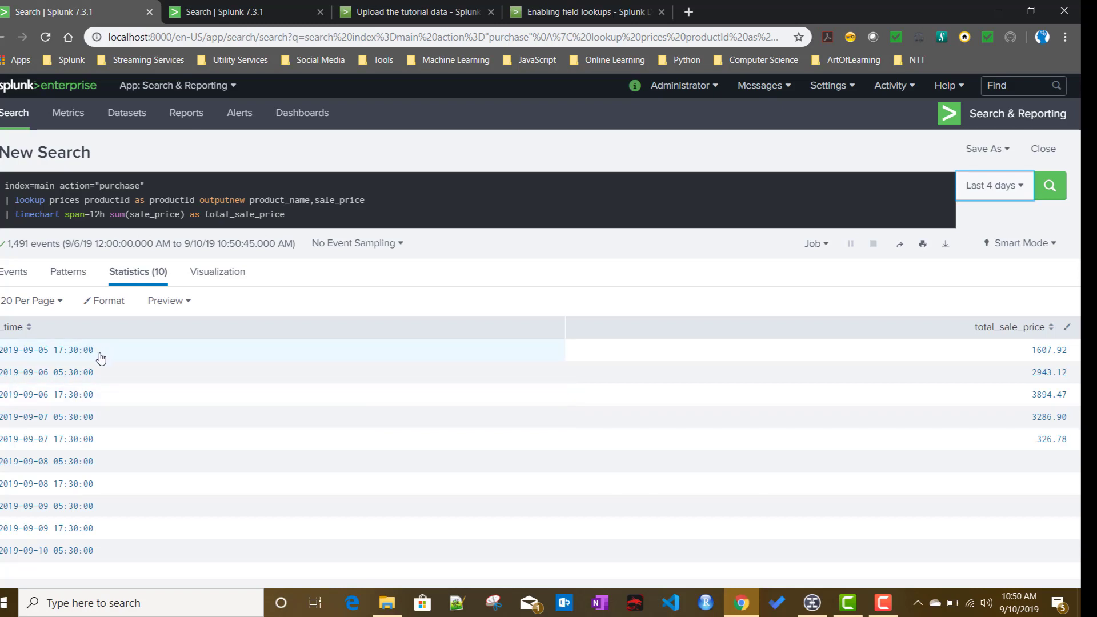
left_click_drag(100, 354, 1, 351)
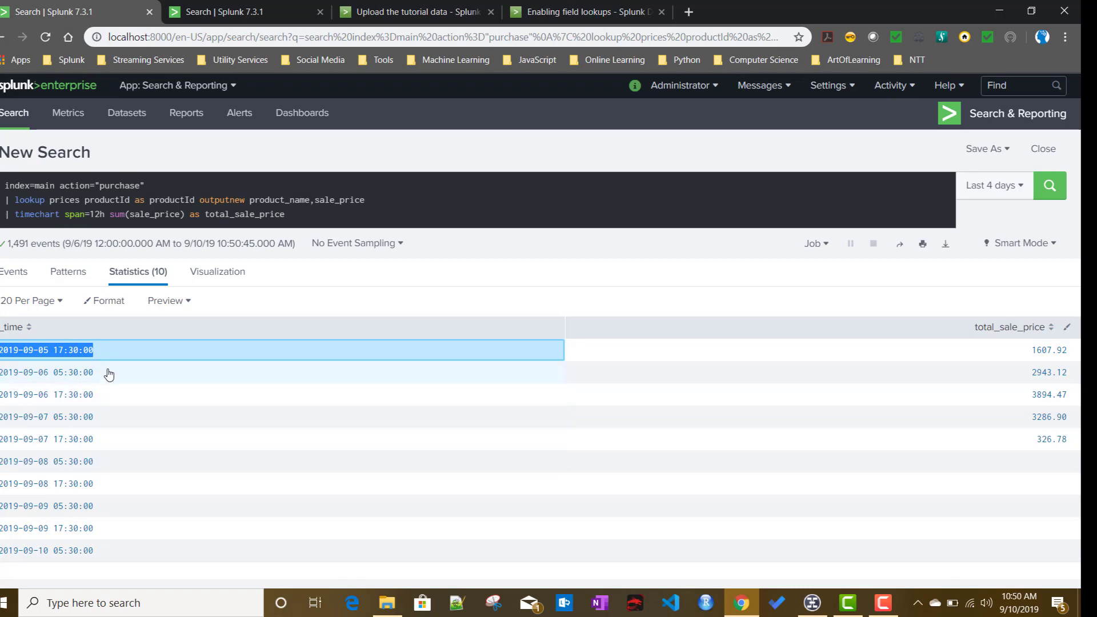
left_click_drag(106, 378, 2, 378)
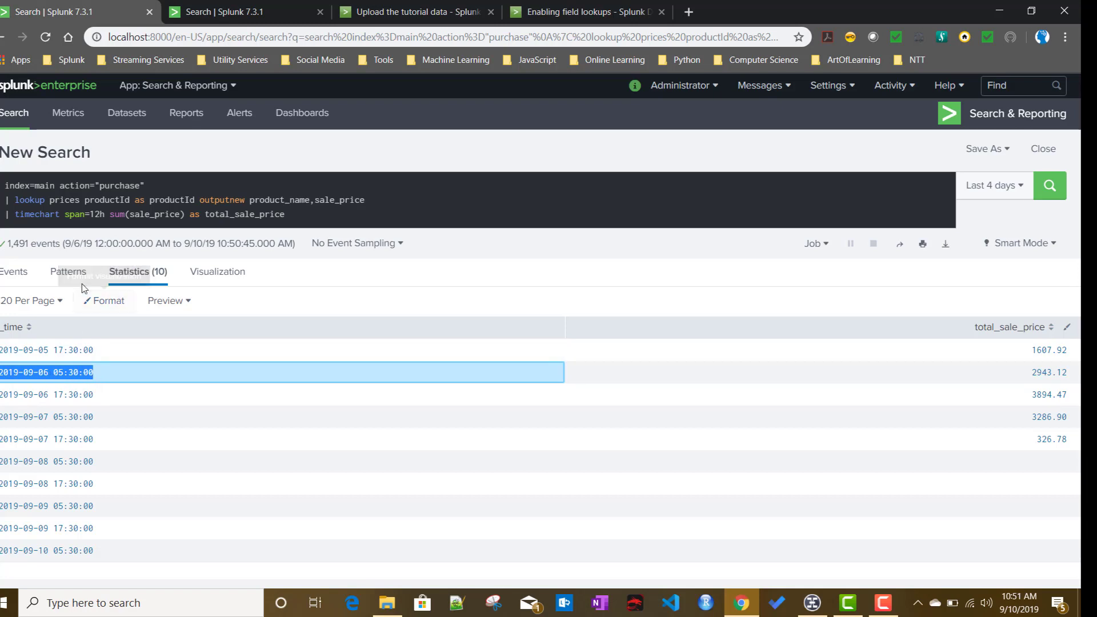
- Change the search mode to Verbose Mode, look at the matching events and return to the statistics results
left_click(1025, 242)
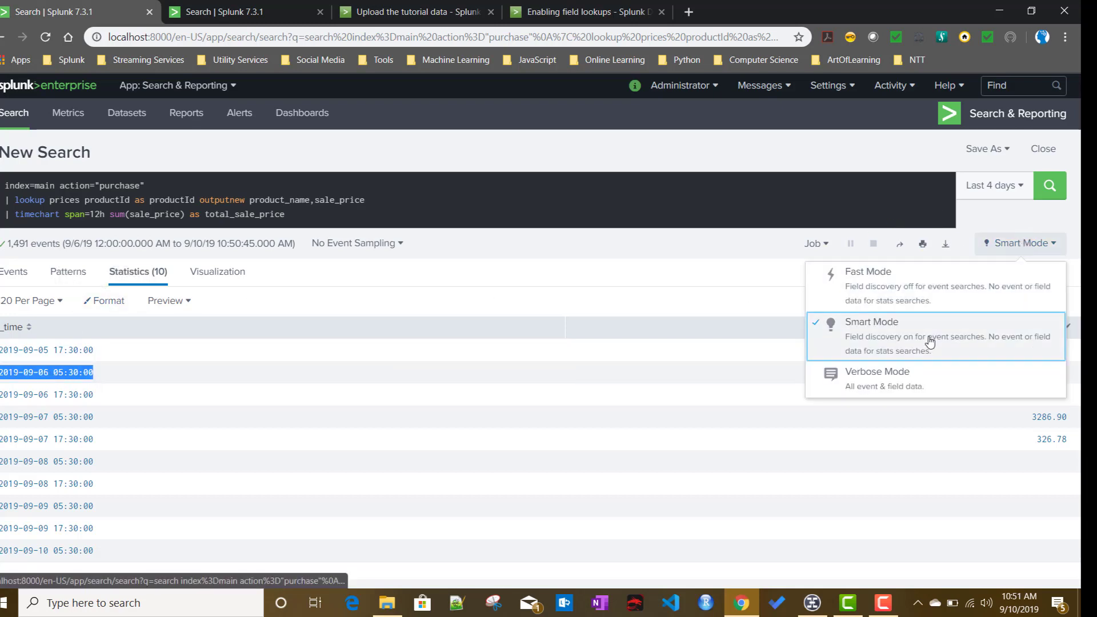
left_click(907, 378)
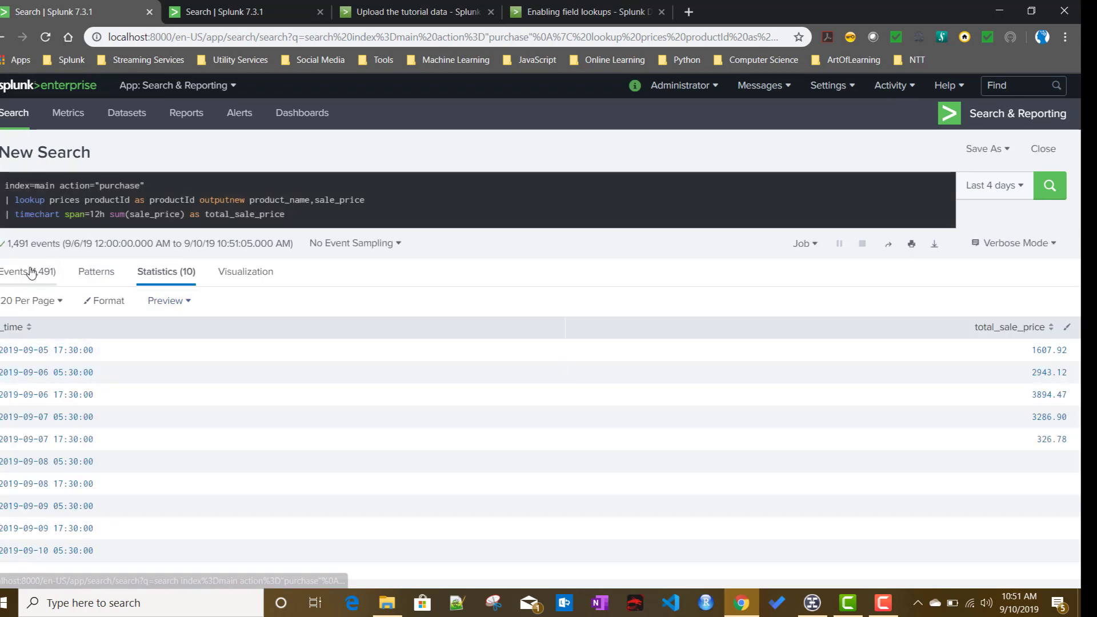
left_click(32, 272)
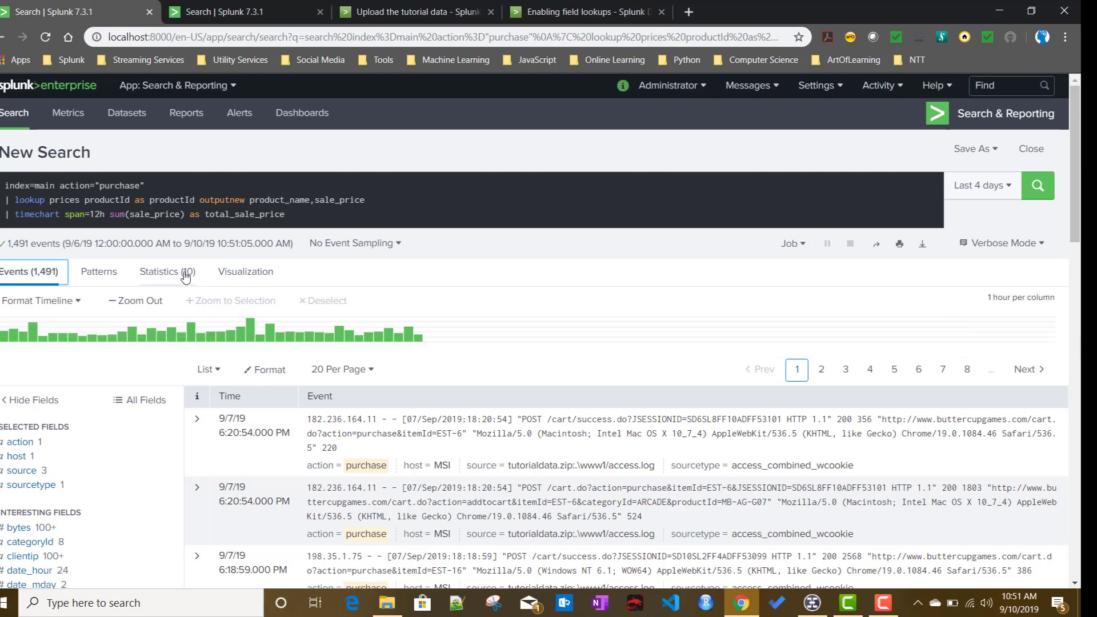
left_click(167, 272)
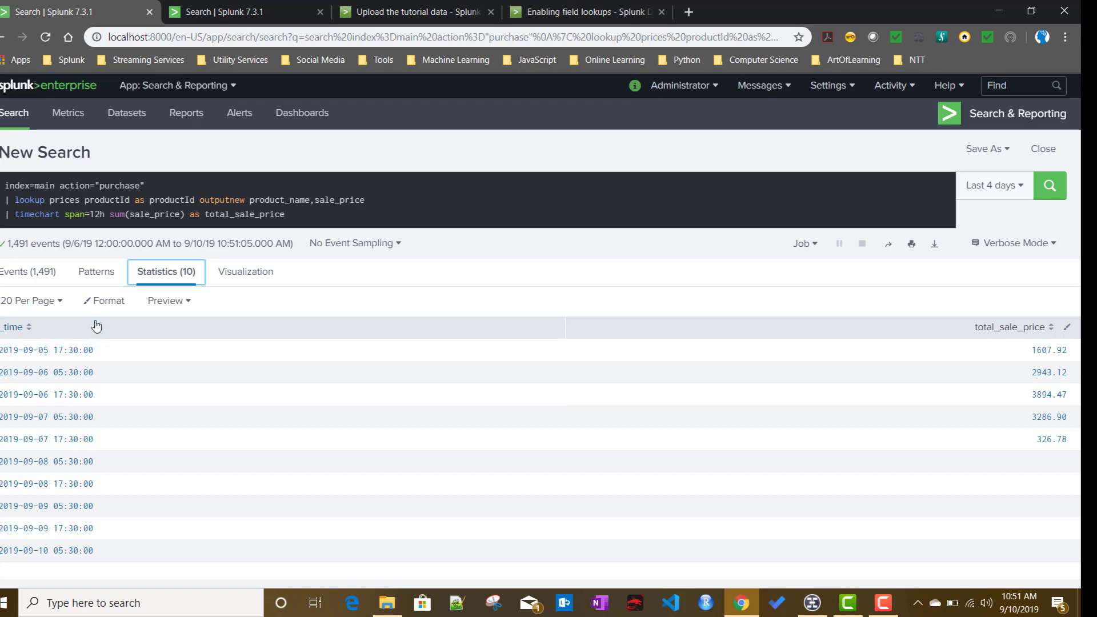
- Add aligntime=earliest after span=12h, check the time range's start and rerun the search
left_click(111, 214)
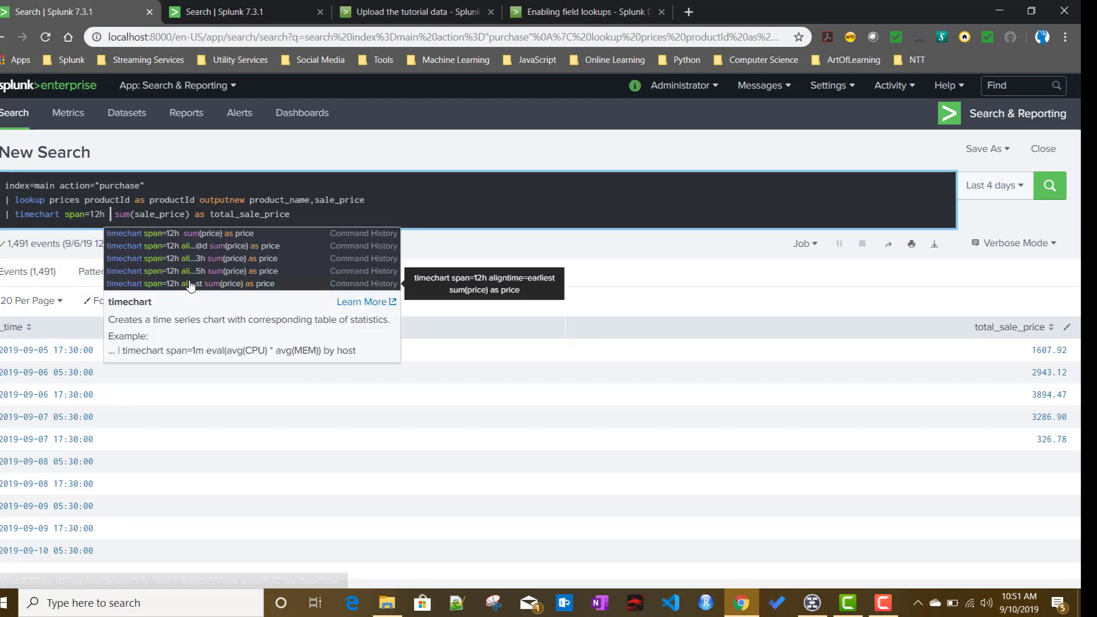
type("alli")
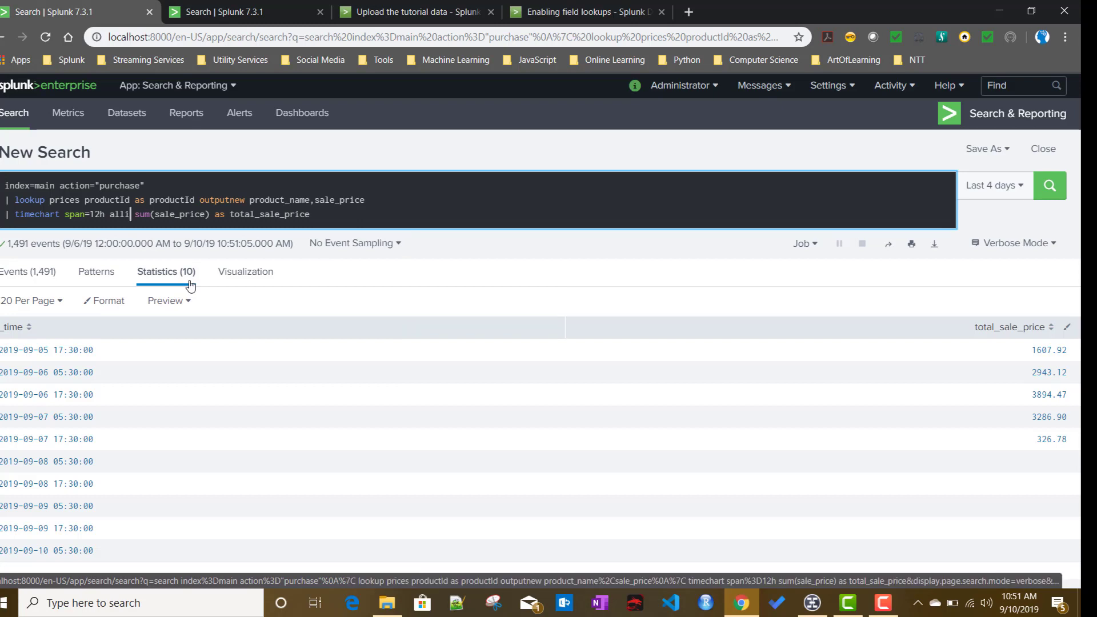
key("BackSpace")
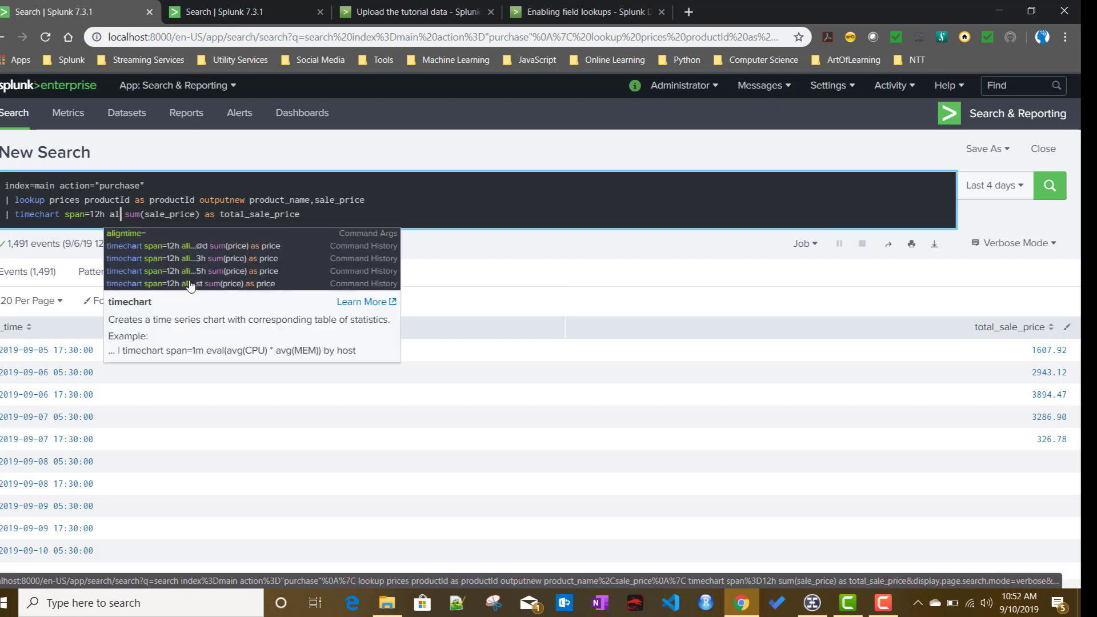
key("Down")
key("Return")
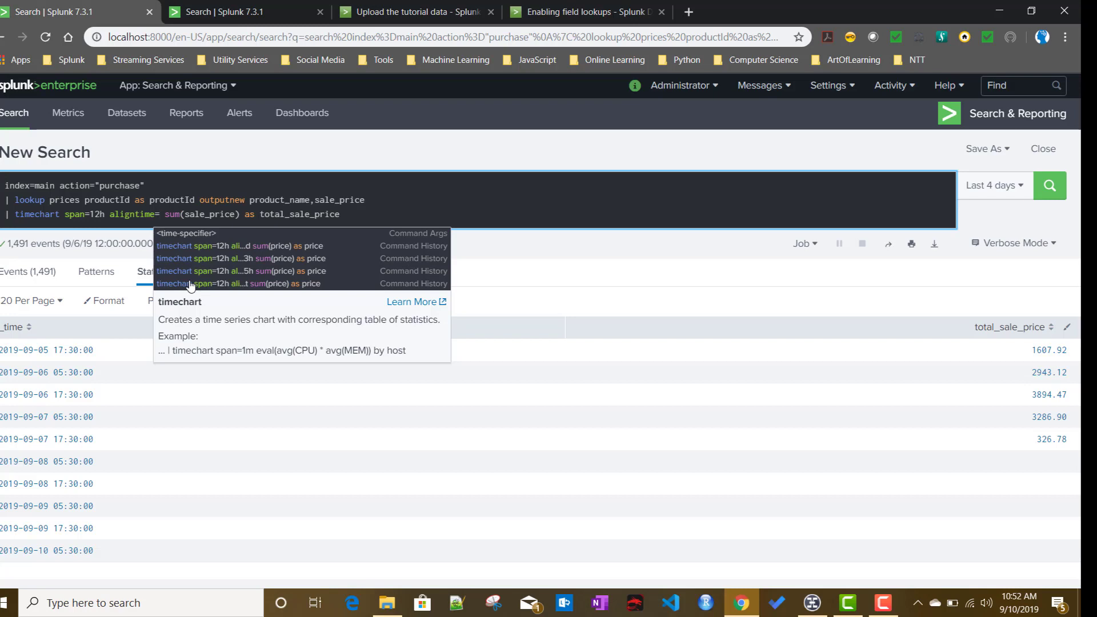
type("ear")
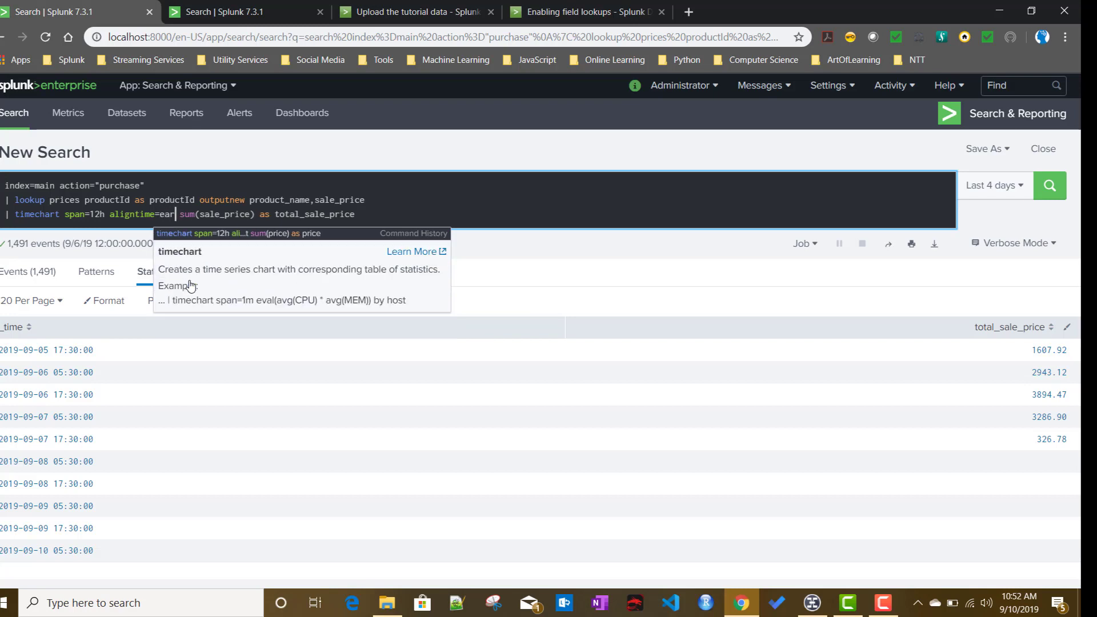
type("liest")
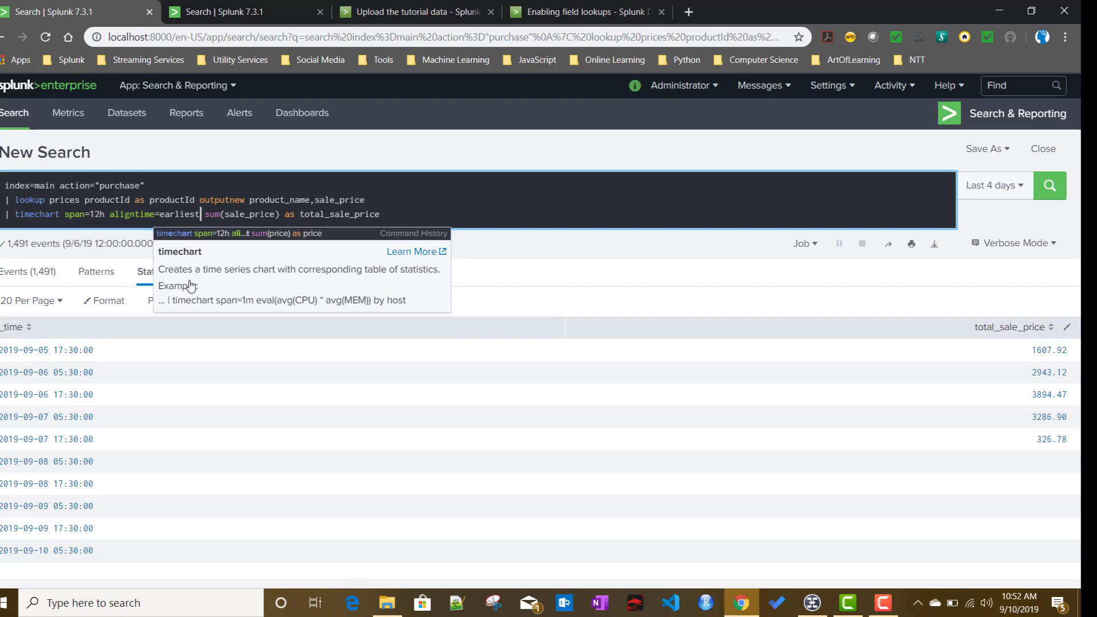
left_click(995, 193)
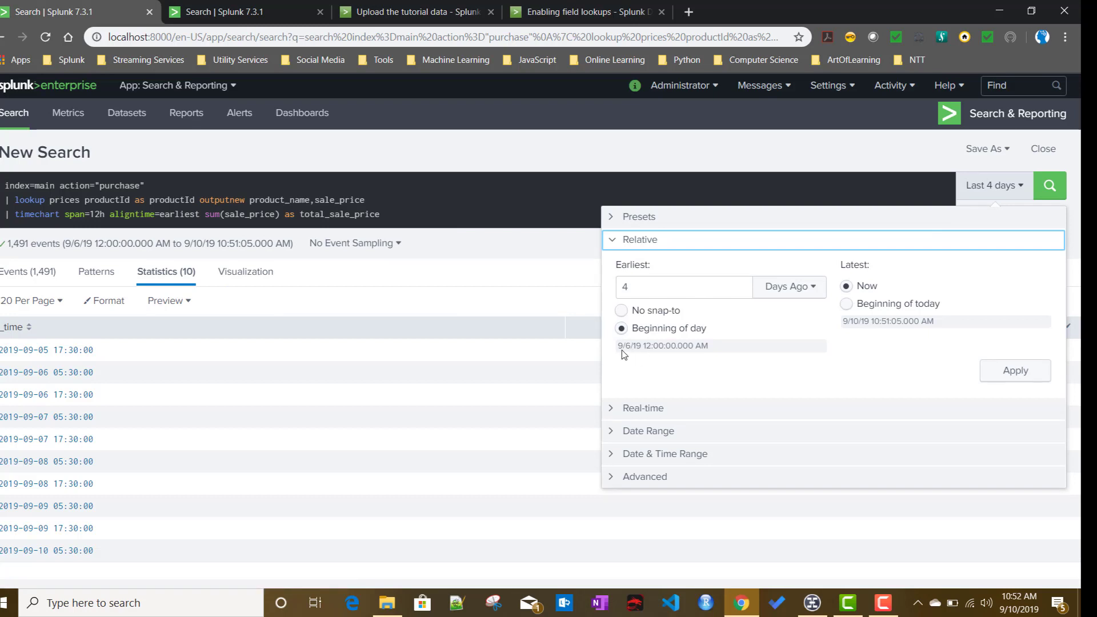
left_click(1052, 187)
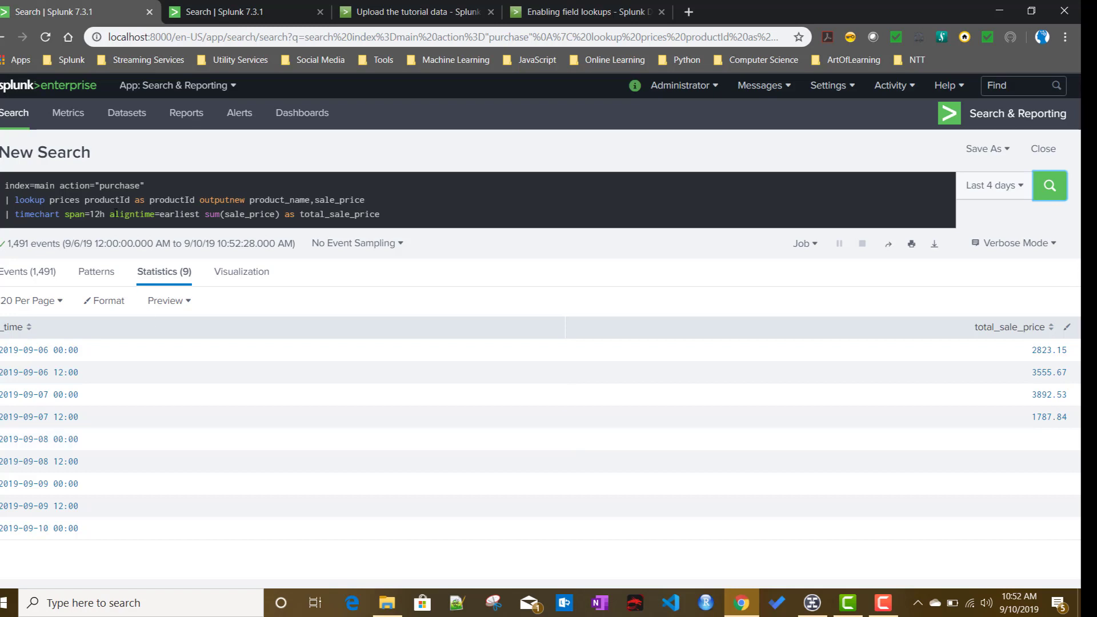
- Change the aligntime value to @d and rerun the search
double_click(180, 215)
type("@")
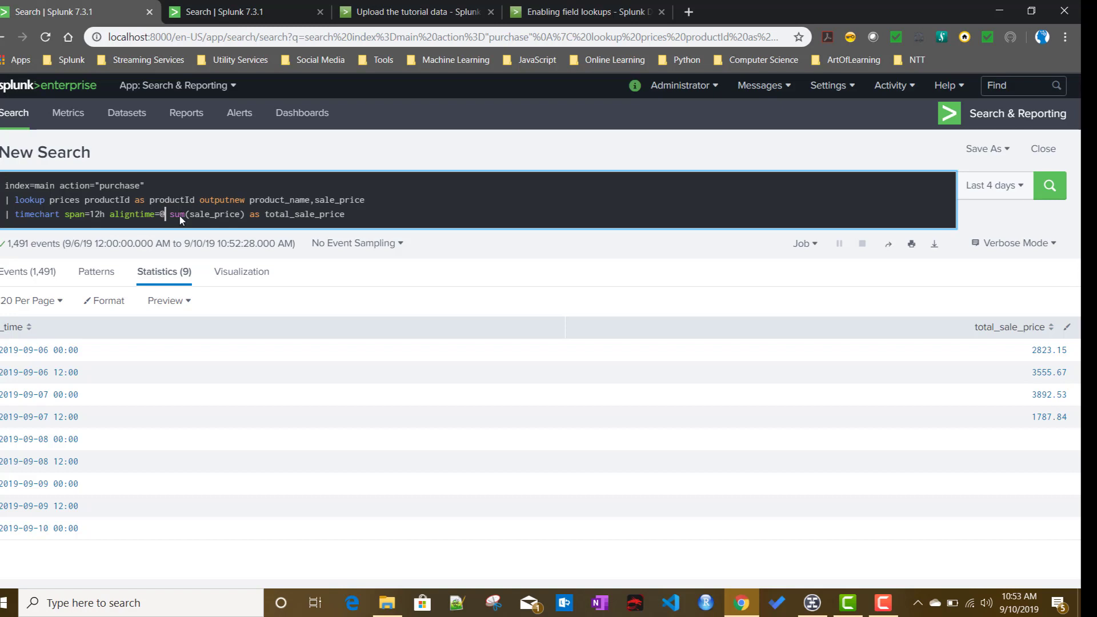
type("d")
key("Return")
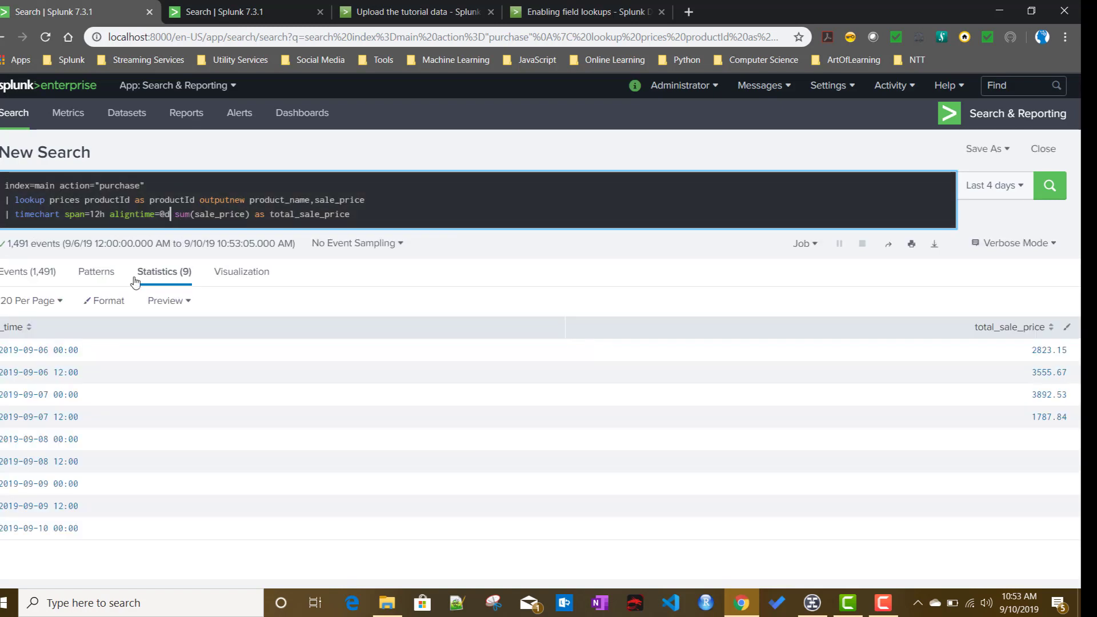
- Offset the alignment by five hours with aligntime=@d+5h and rerun the search
type("+")
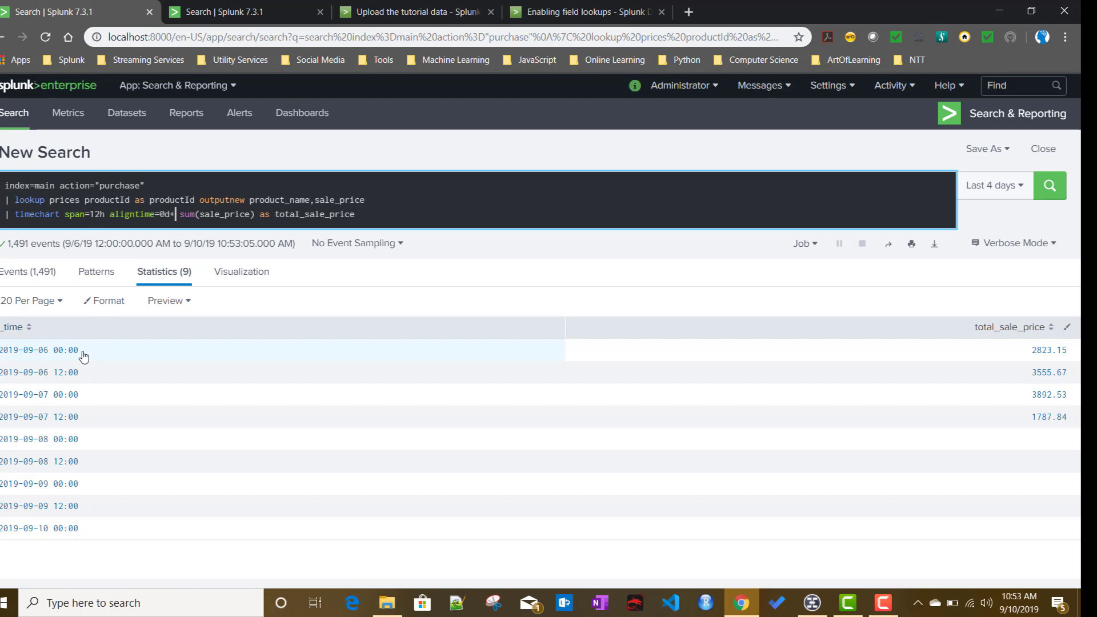
type("5")
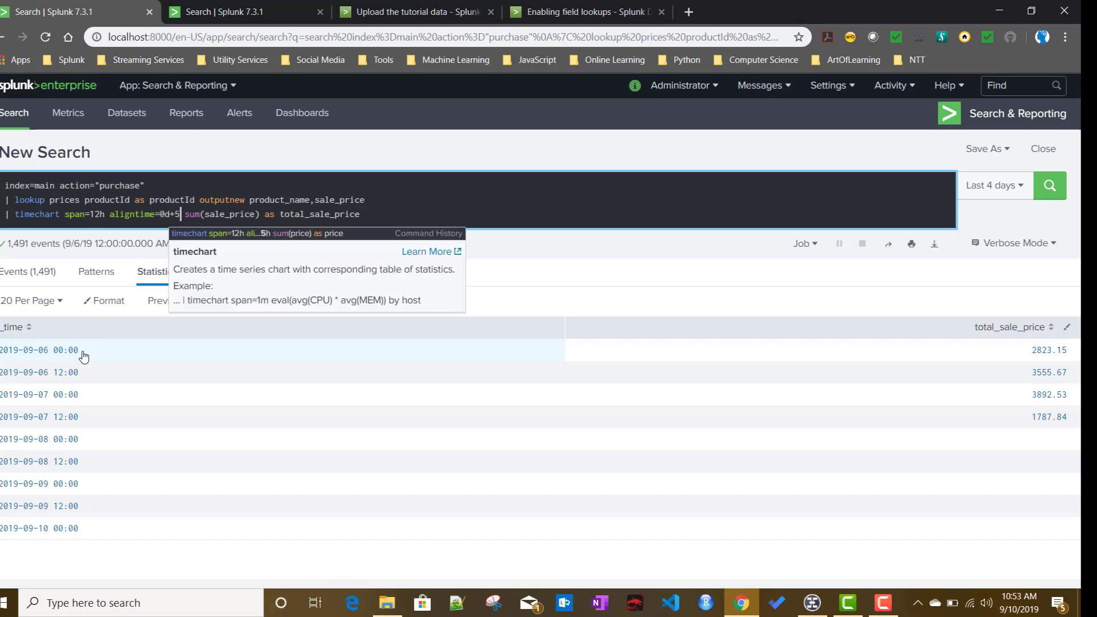
key("Return")
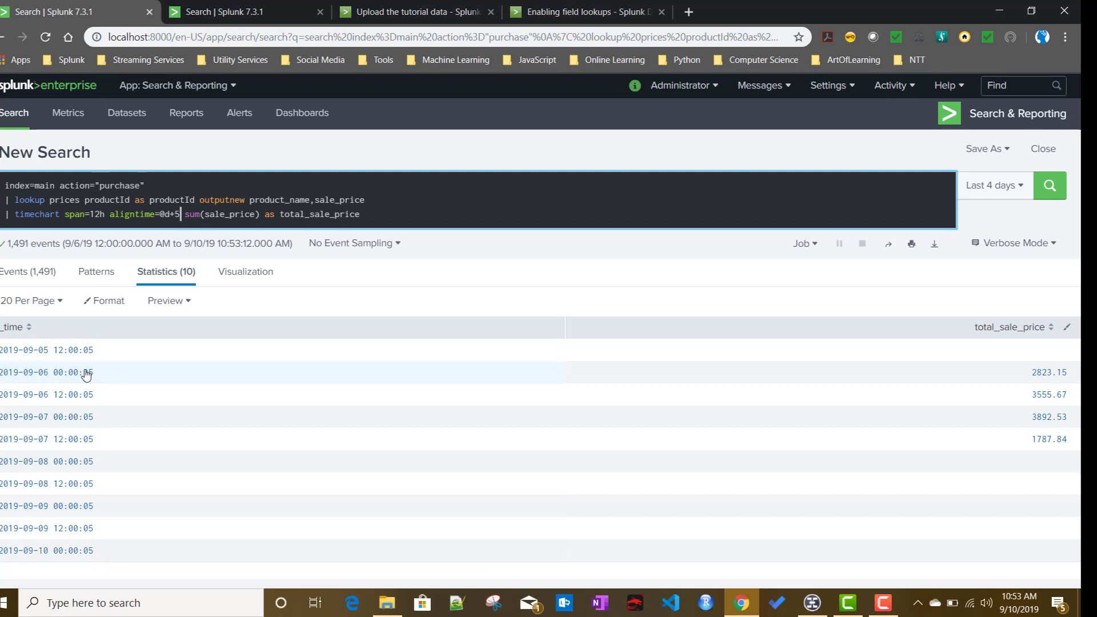
key("Return")
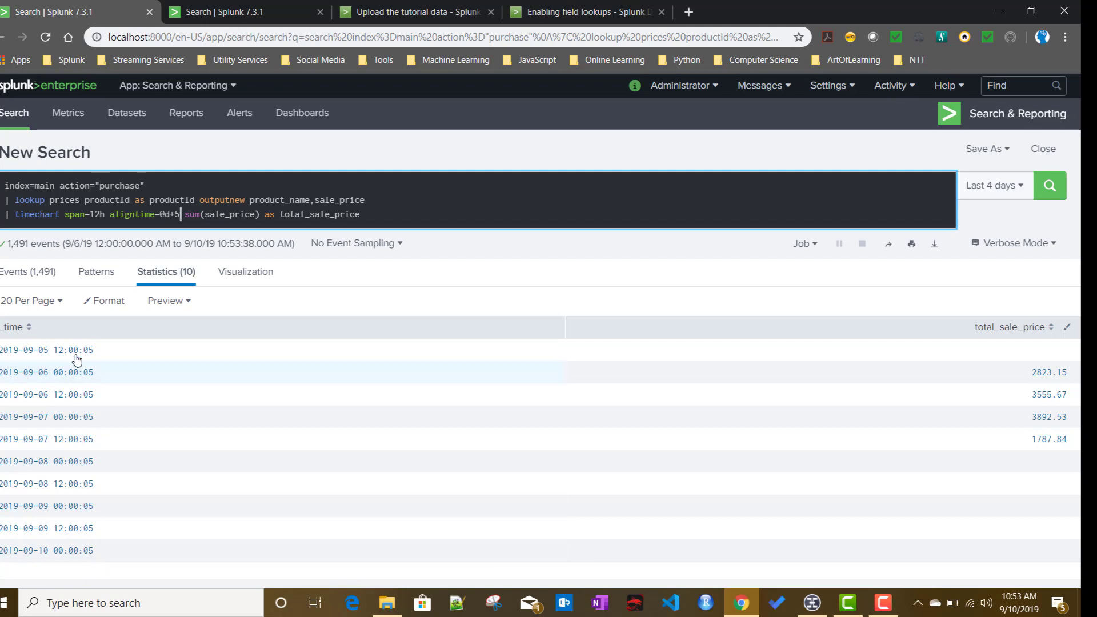
left_click(185, 215)
type("h")
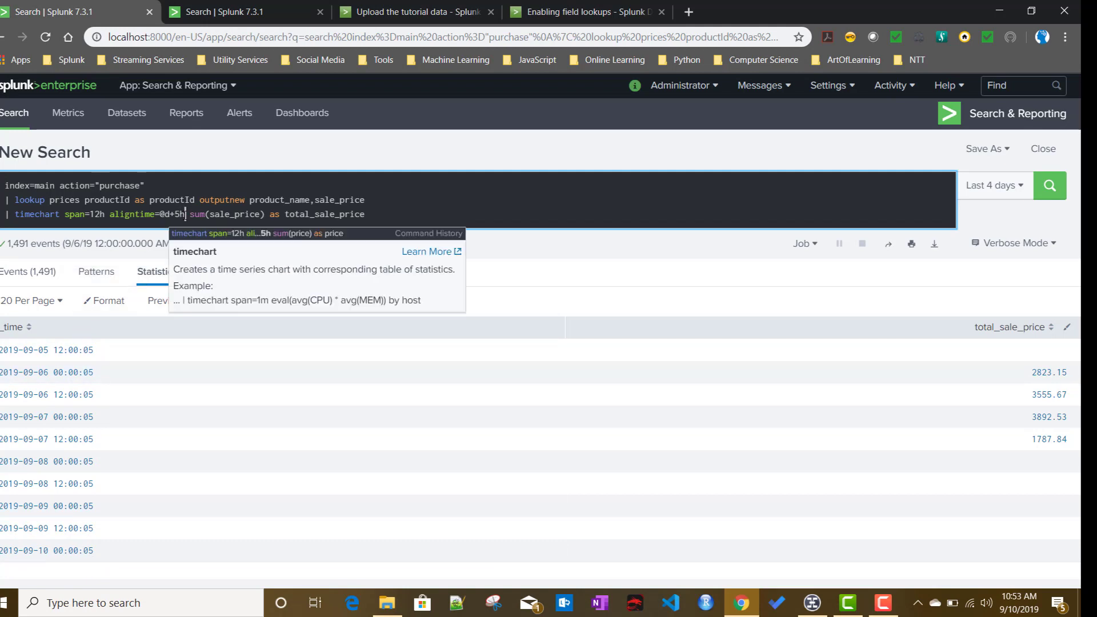
key("Return")
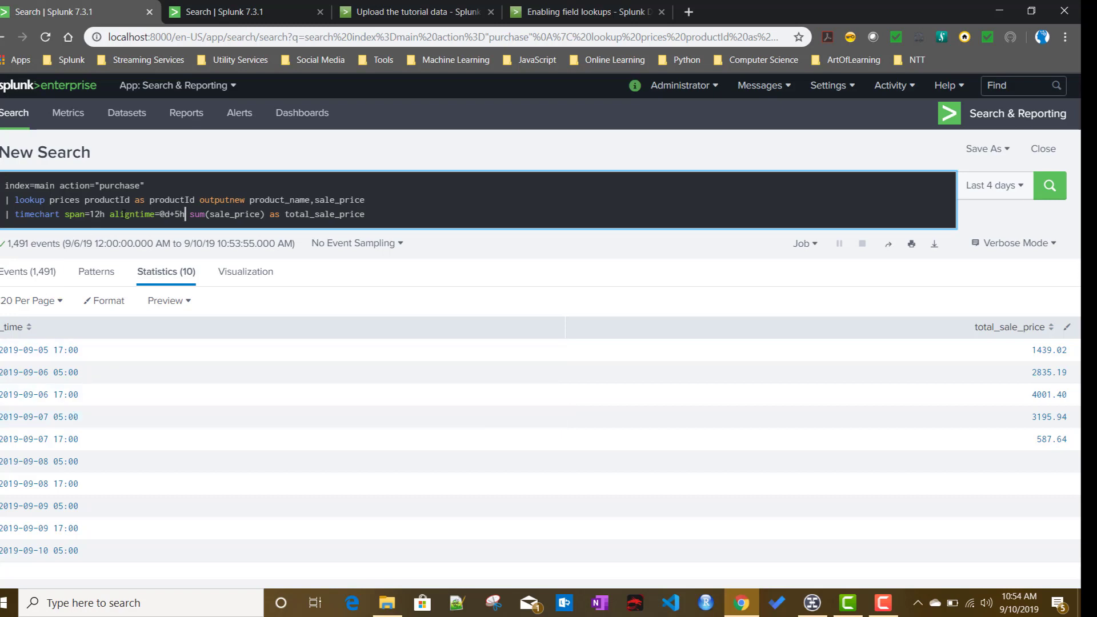
- Remove the aligntime argument, set the timechart span to 1h and rerun the search
left_click(96, 214, "shift")
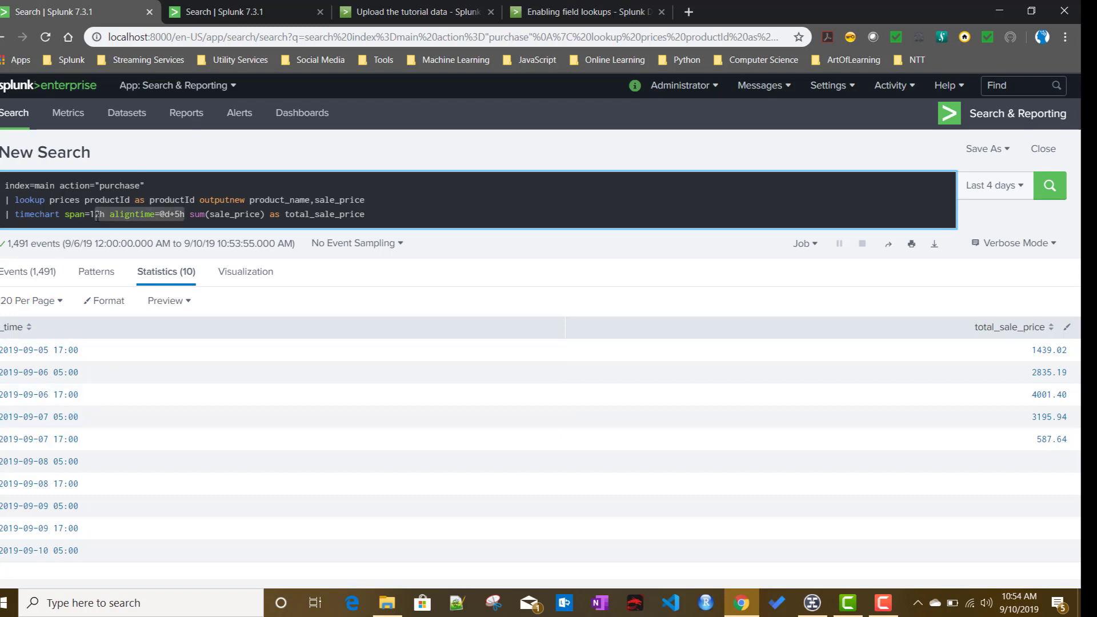
type("h")
left_click(303, 212)
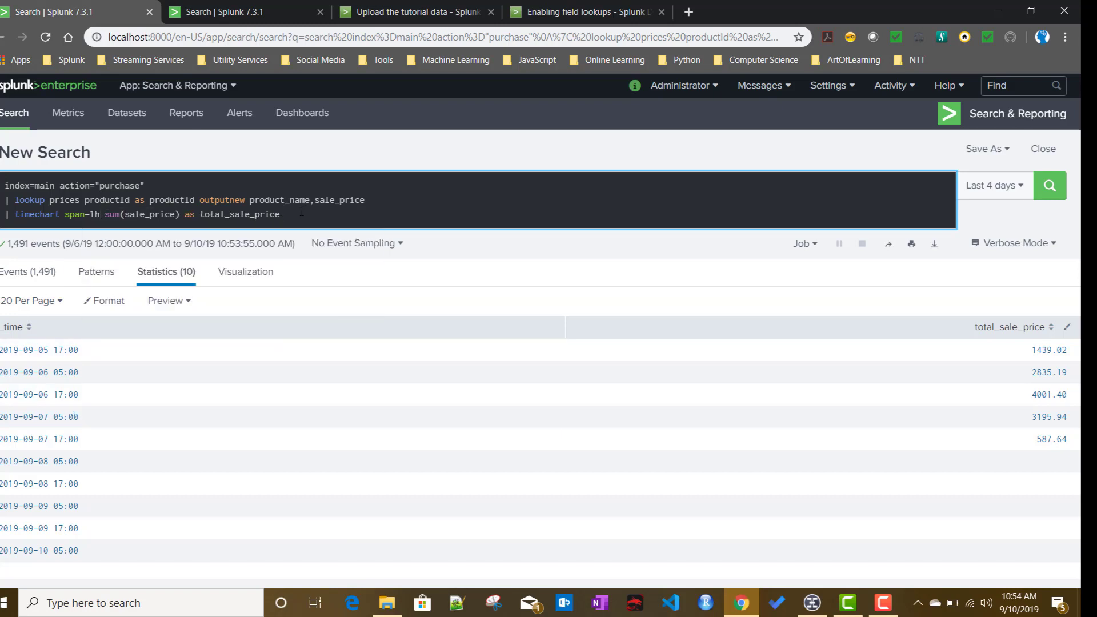
key("Return")
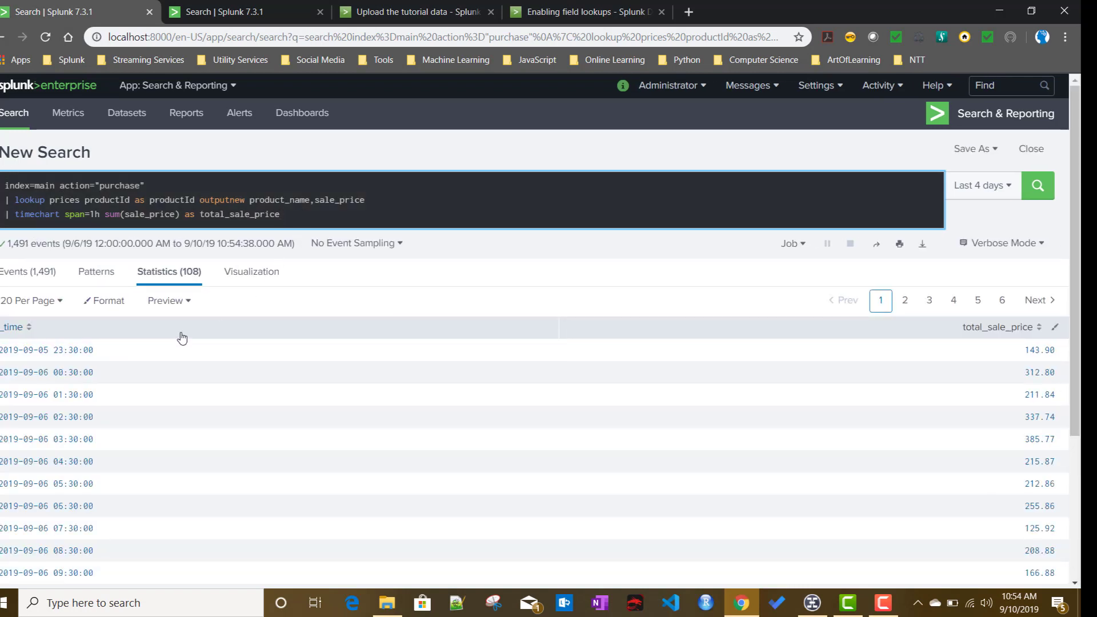
- Wrap sum(sale_price) in the timechart line in an eval() expression
left_click_drag(106, 213, 184, 231)
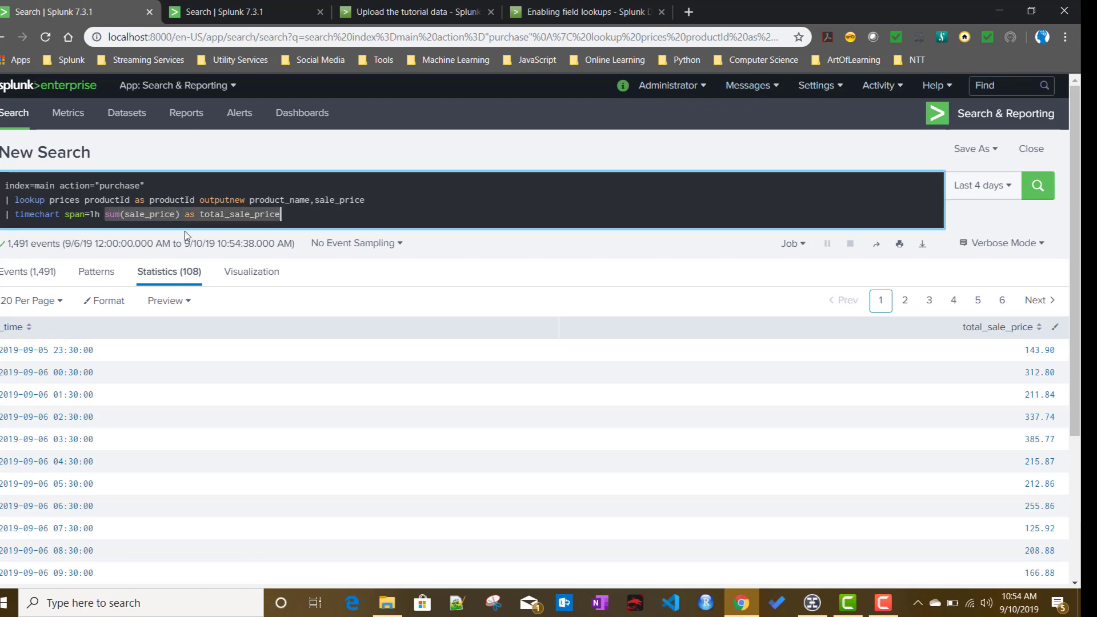
left_click(105, 214)
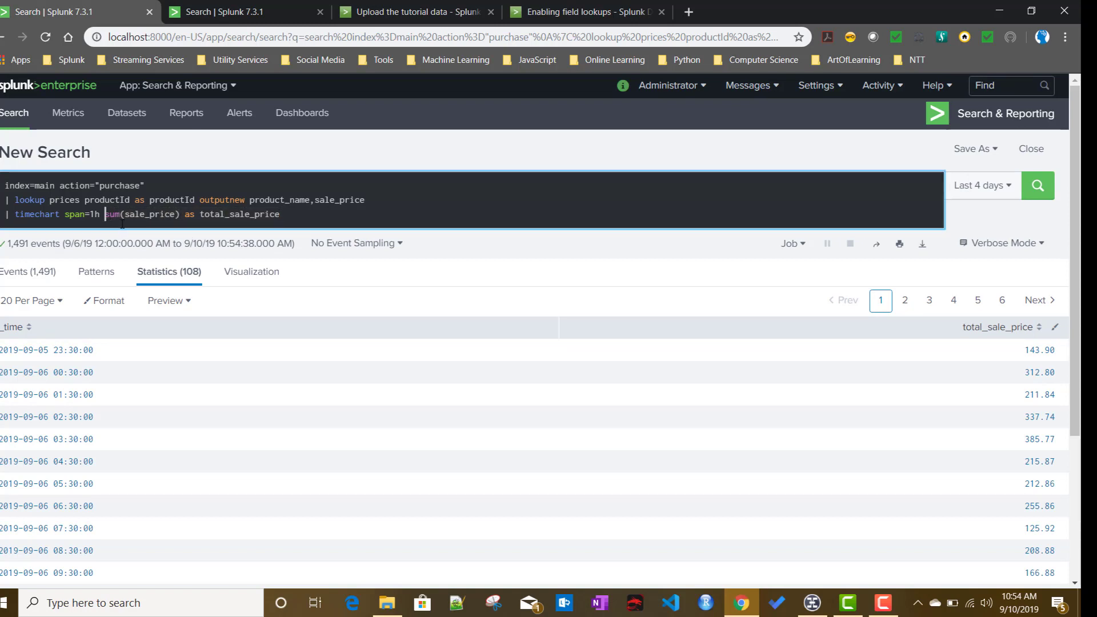
type("eval(")
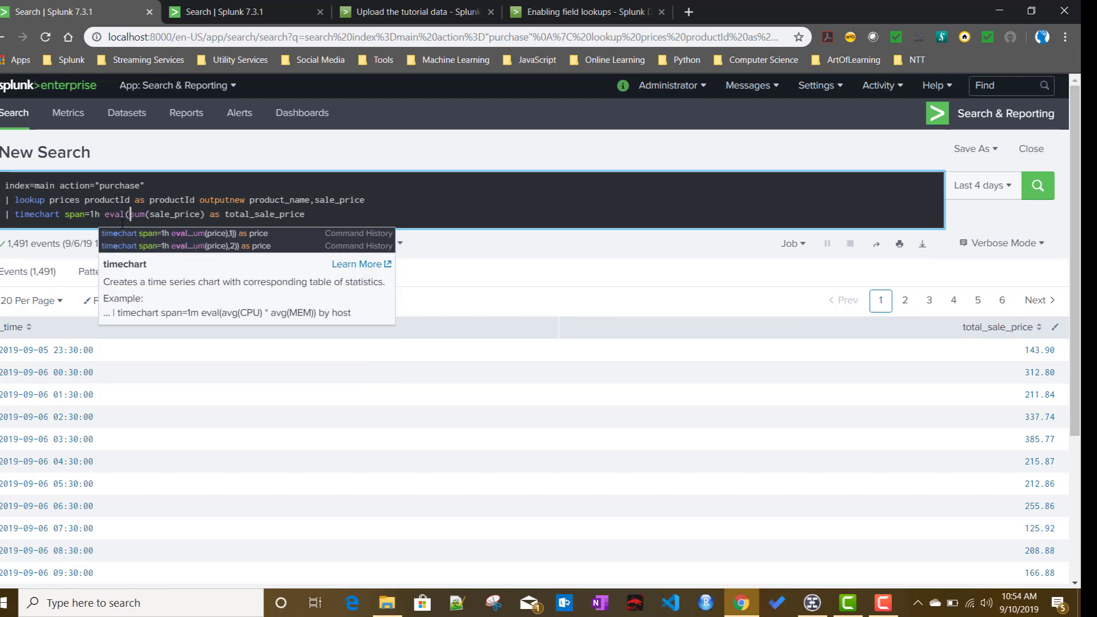
left_click(206, 214)
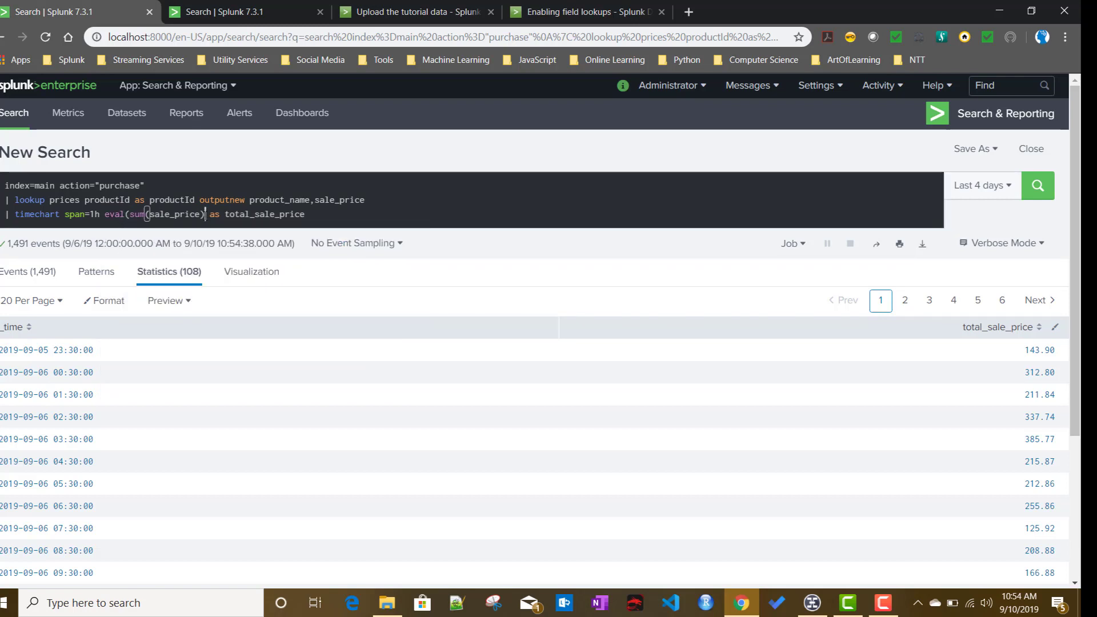
type(")")
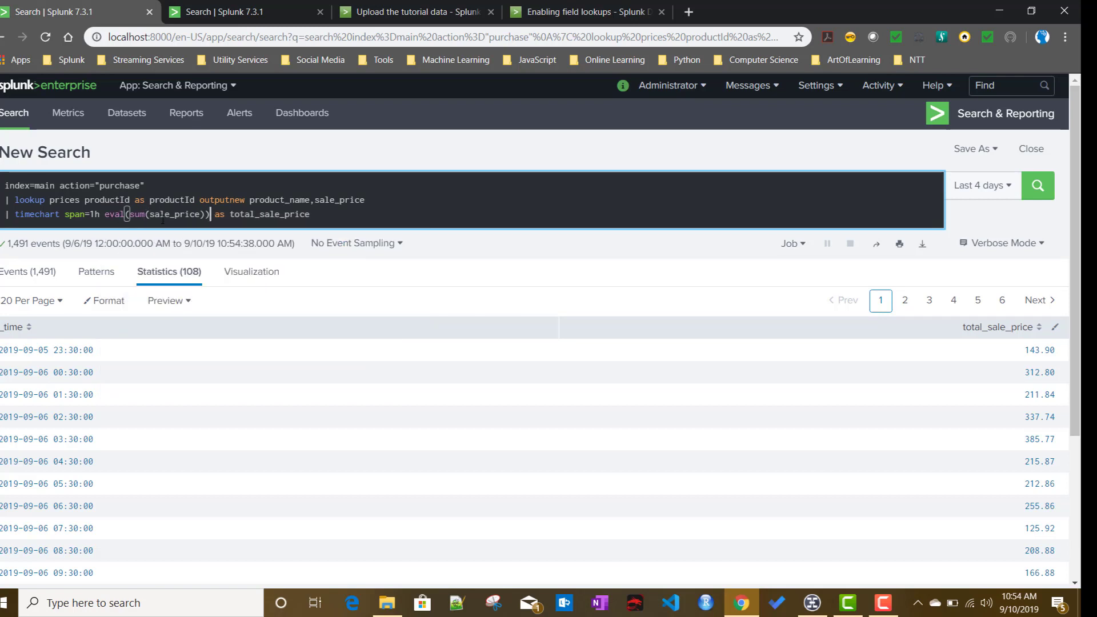
- Round the total to one decimal with eval(round(sum(sale_price),1)) and rerun the search
left_click(130, 213)
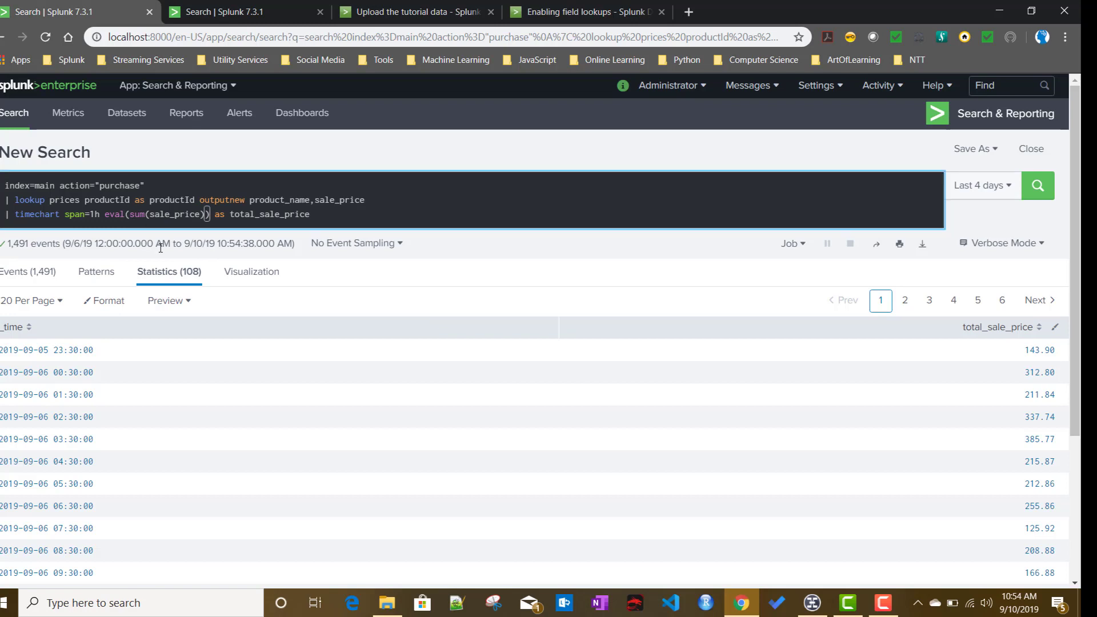
type("round(")
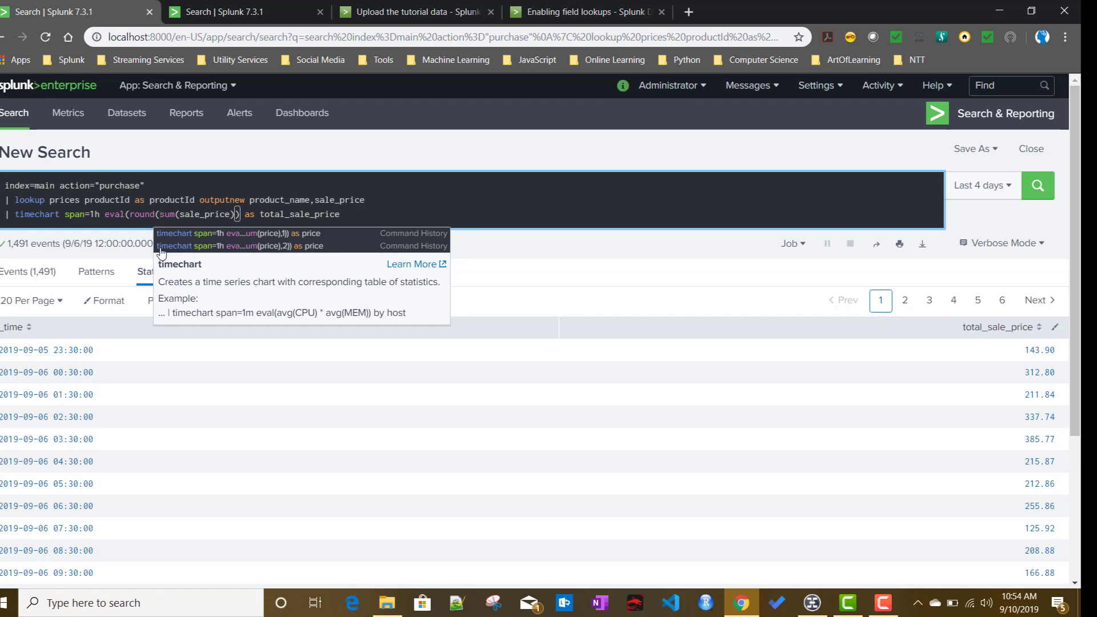
left_click(237, 214)
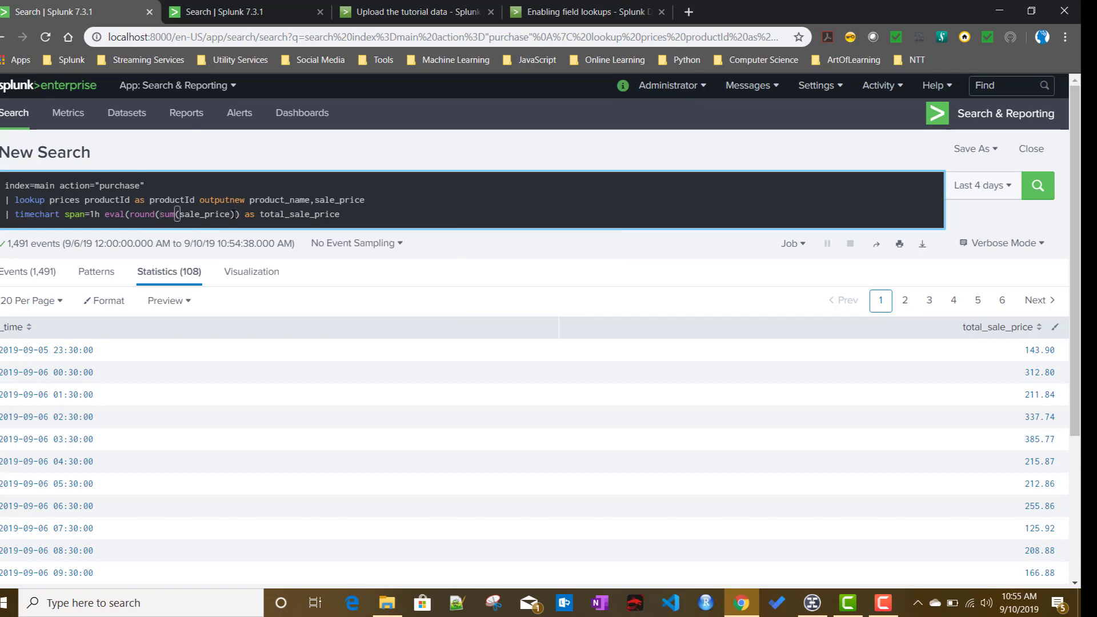
type(",1")
key("Return")
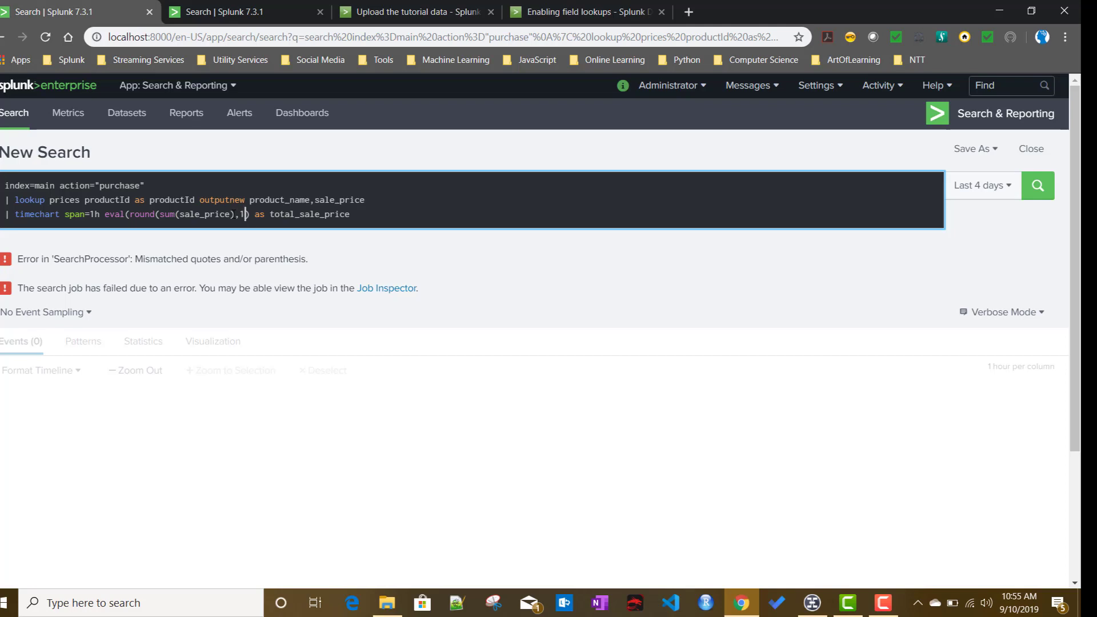
left_click(251, 213)
type(")")
key("Return")
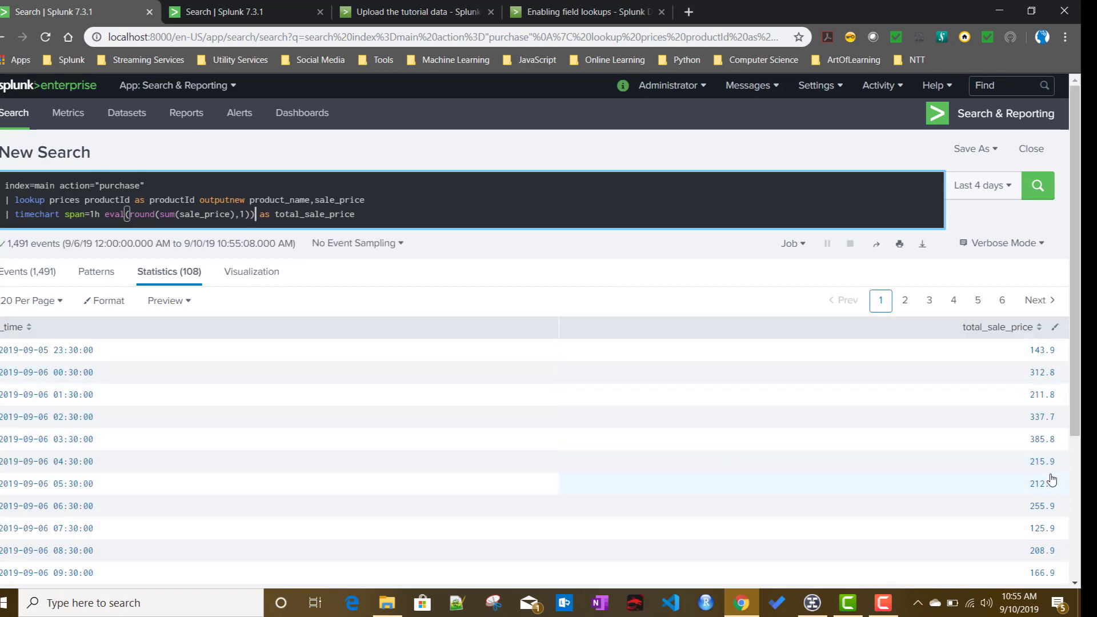
left_click(129, 214)
double_click(116, 214)
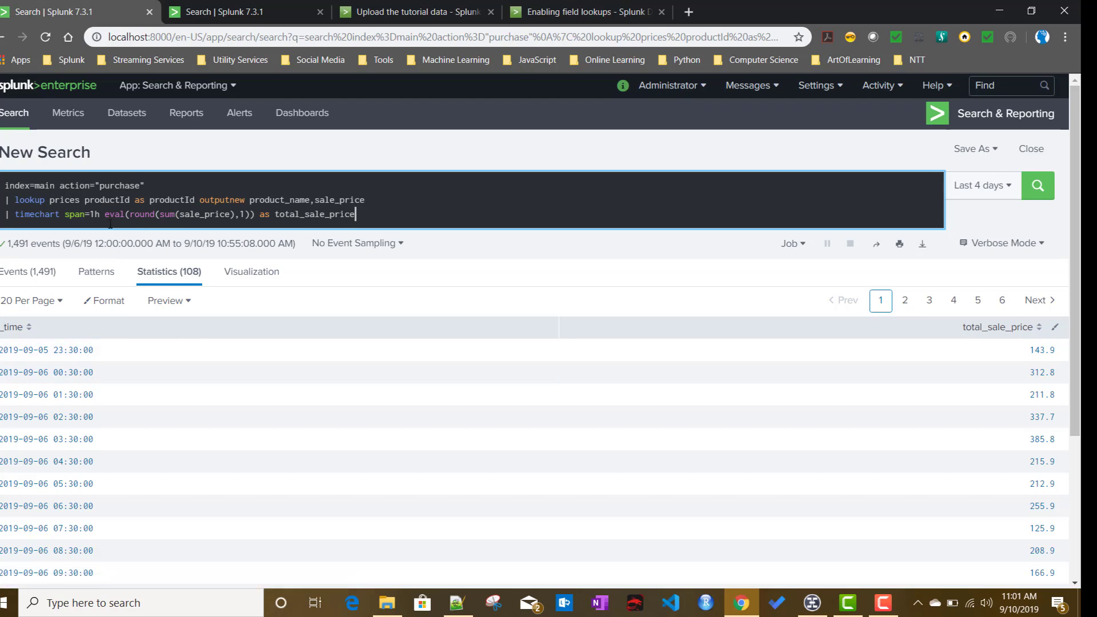
- Switch to Edraw MindMaster and review the supported timechart functions under <single-agg>, including the time functions
left_click(813, 605)
scroll(371, 429, "up", 5)
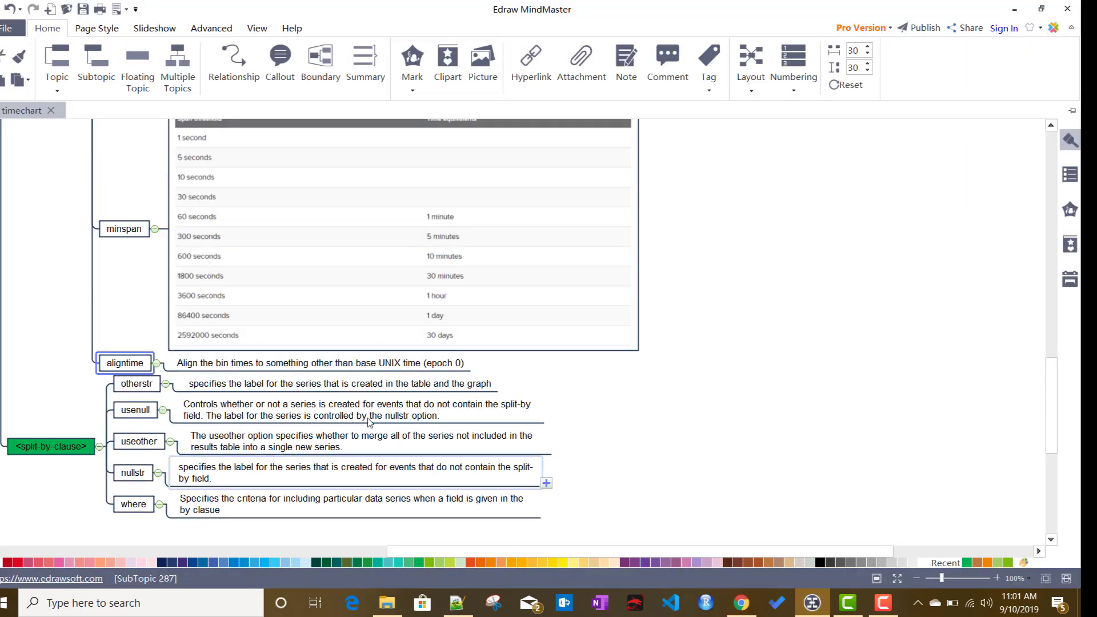
scroll(239, 434, "up", 5)
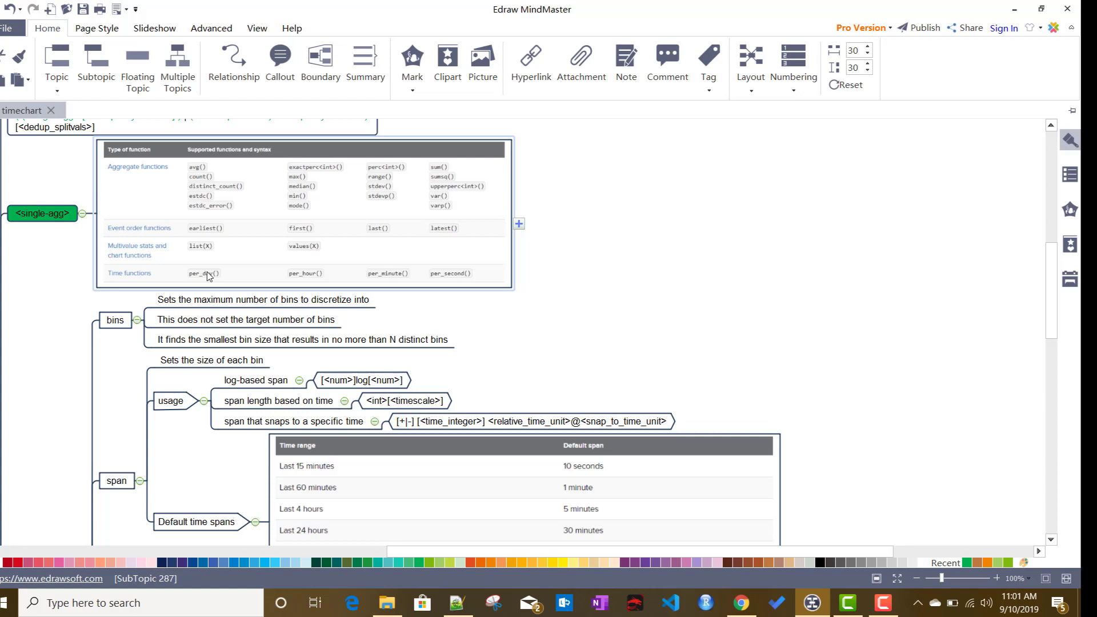
- Switch back to Splunk in Chrome, delete the timechart line from the query and rerun the search
left_click(741, 603)
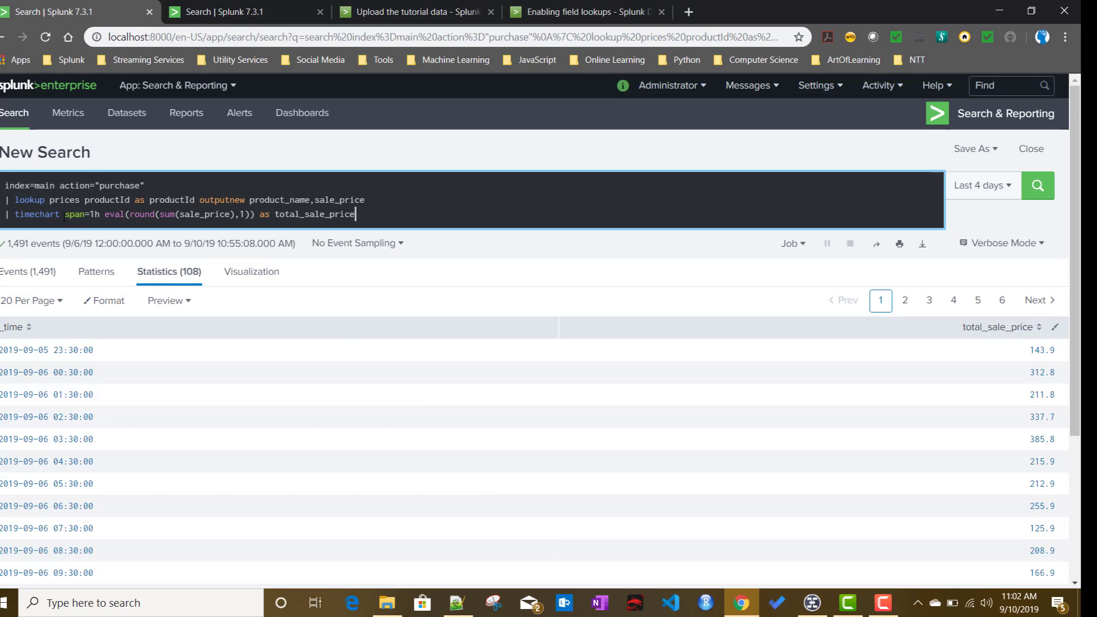
left_click_drag(65, 215, 94, 222)
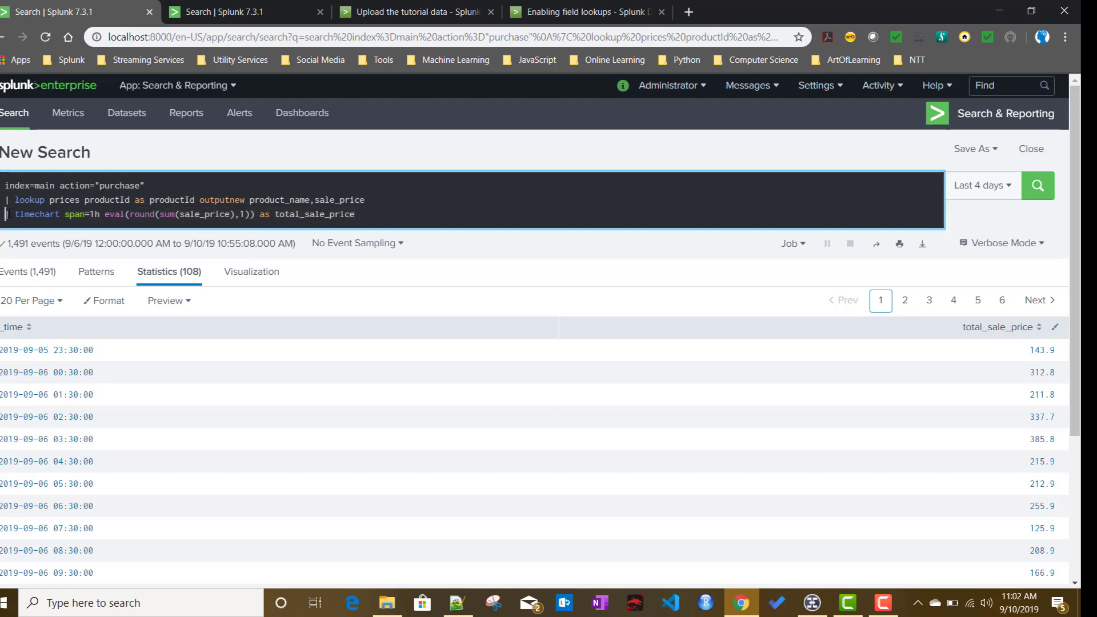
triple_click(384, 218)
key("BackSpace")
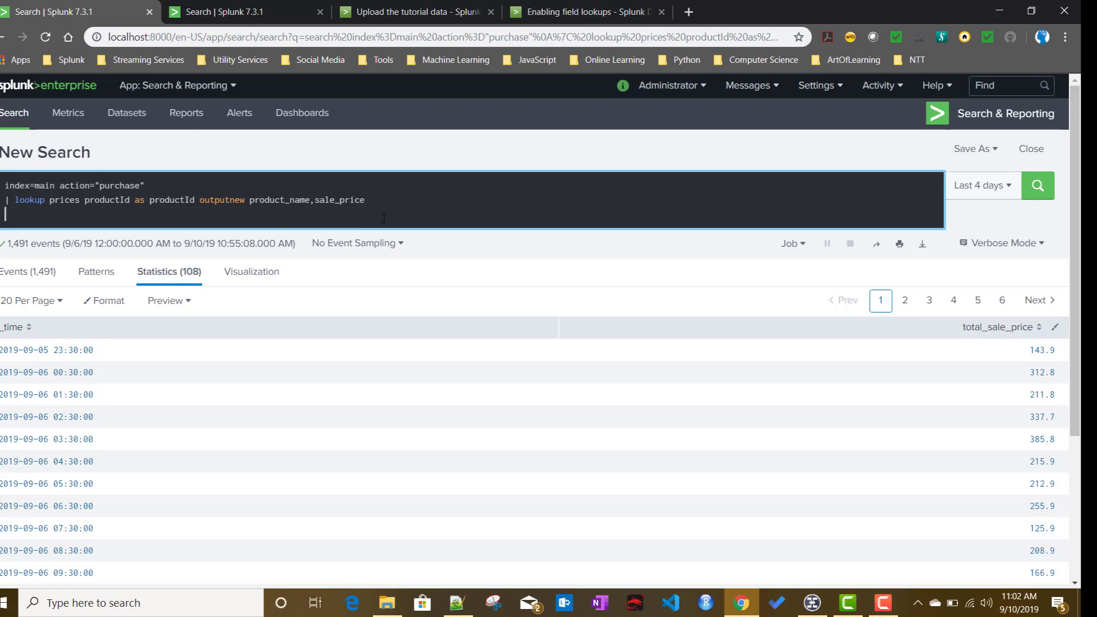
key("BackSpace")
key("Return")
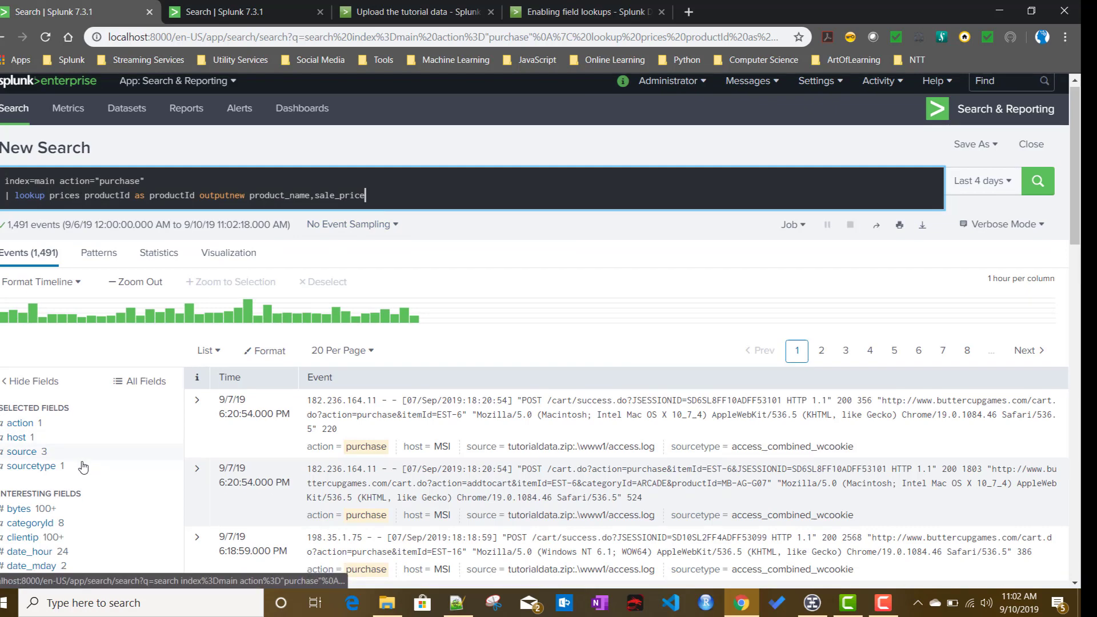
- Check the action field's values, remove the action="purchase" filter from the query and rerun the search
scroll(83, 467, "down", 2)
left_click(20, 285)
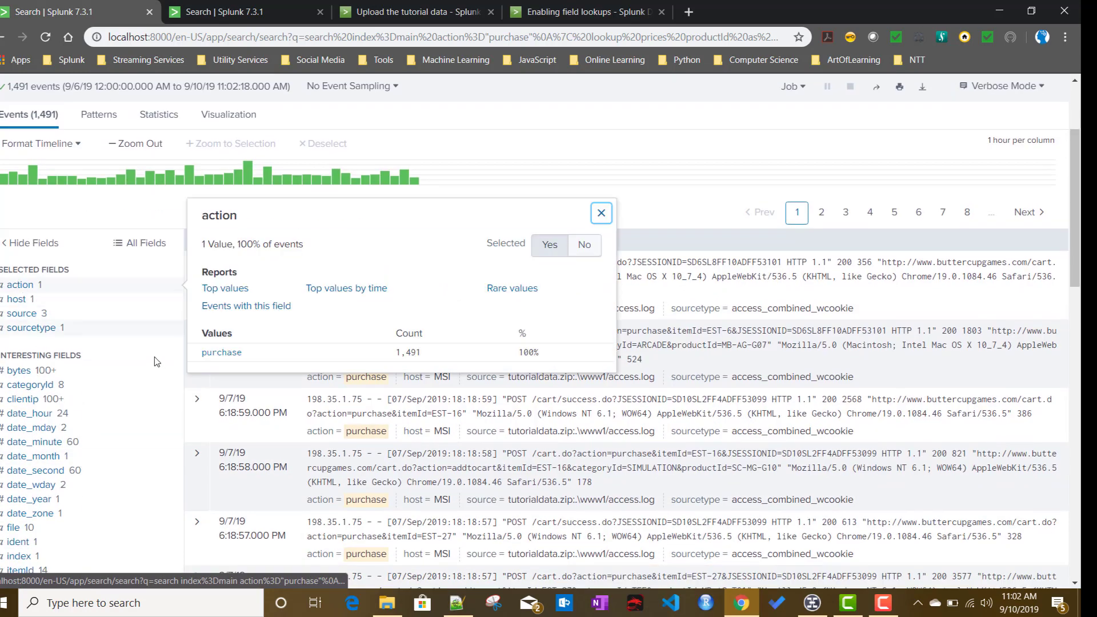
scroll(69, 311, "up", 2)
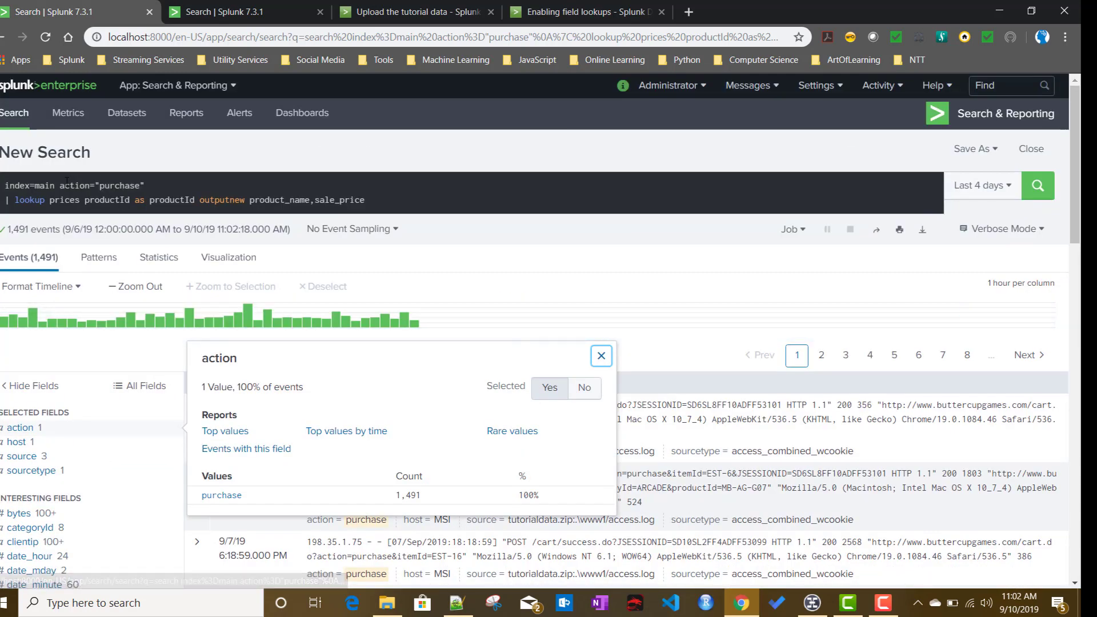
left_click_drag(59, 185, 145, 190)
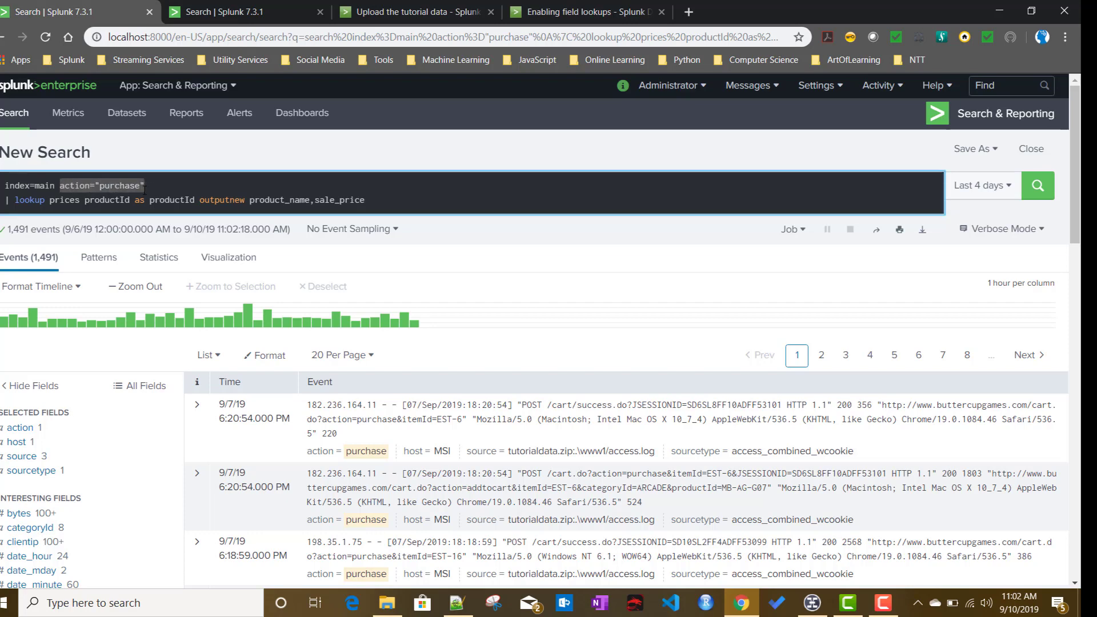
key("BackSpace")
key("Return")
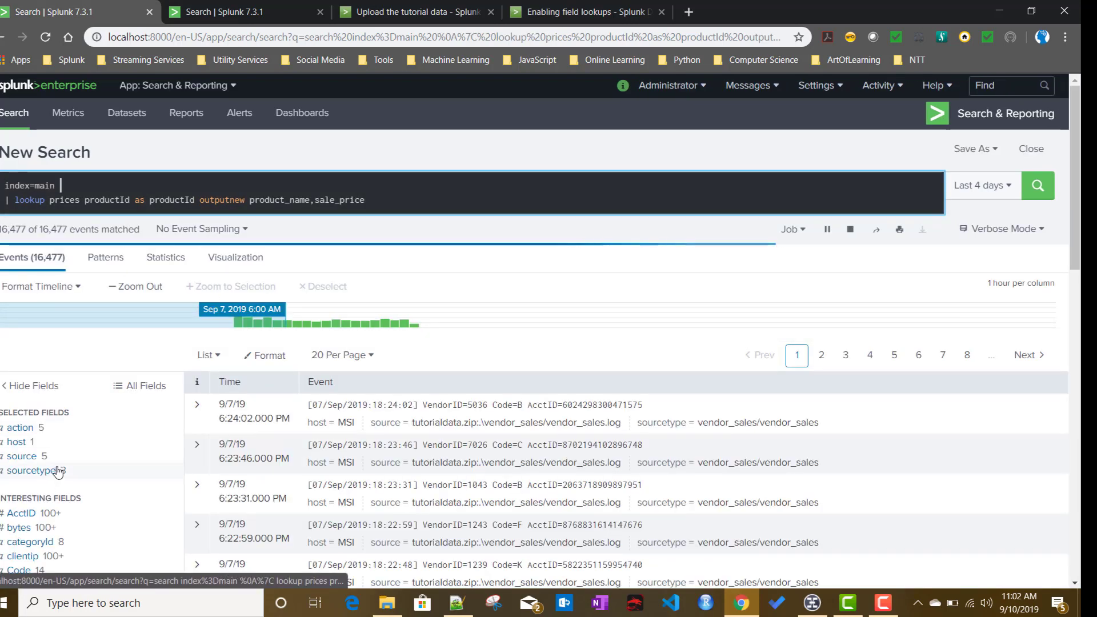
- Examine the action field's values across all index=main events and close its summary
scroll(66, 476, "down", 2)
scroll(66, 476, "up", 2)
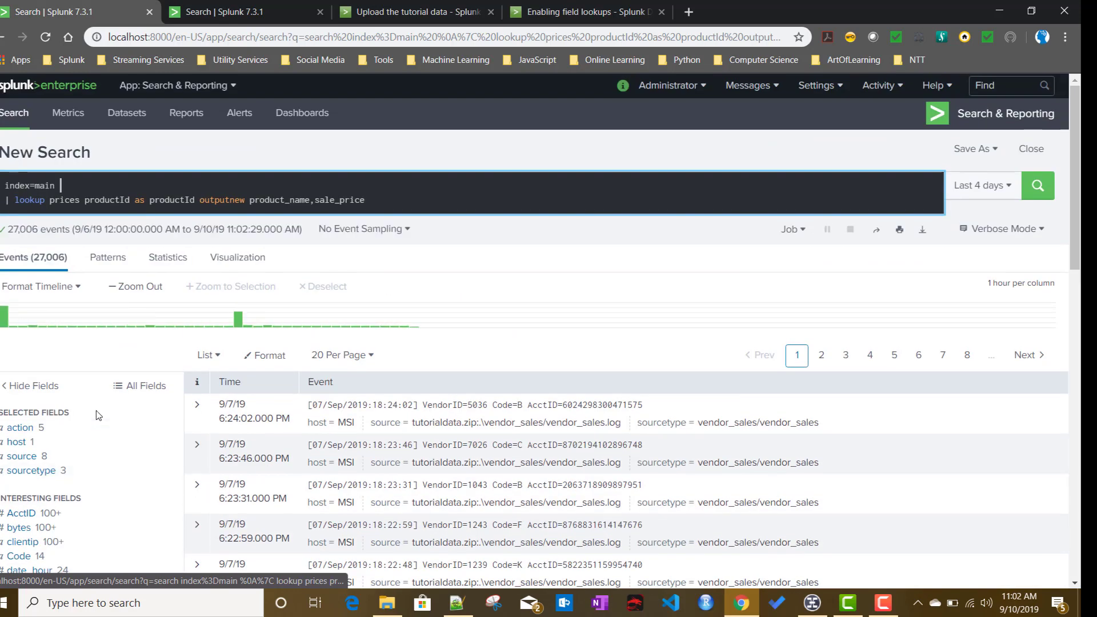
scroll(97, 421, "down", 2)
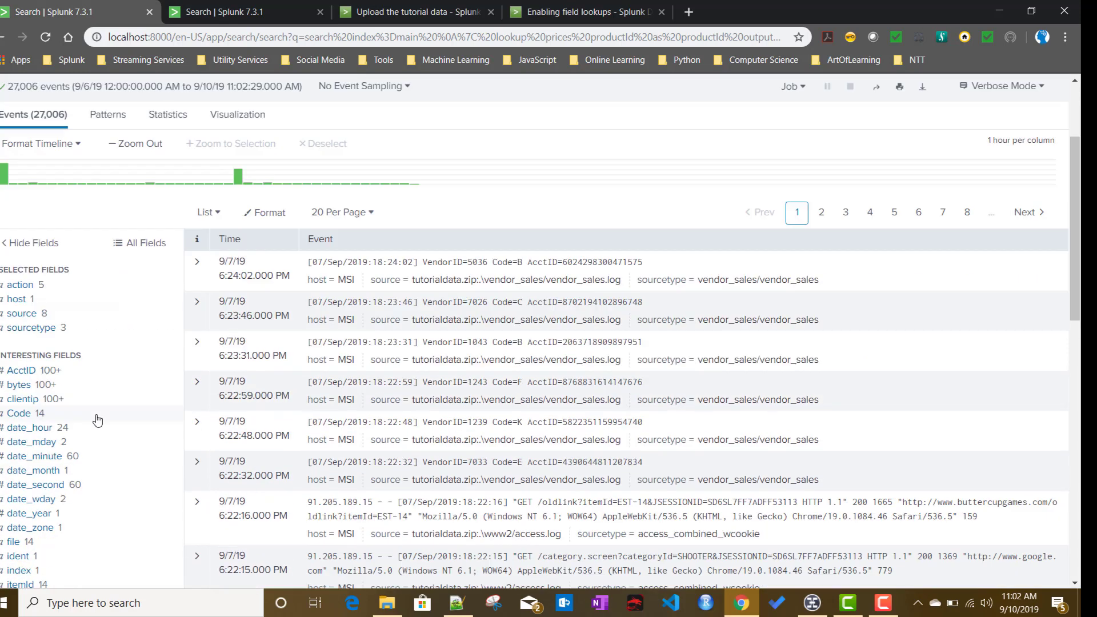
left_click(23, 285)
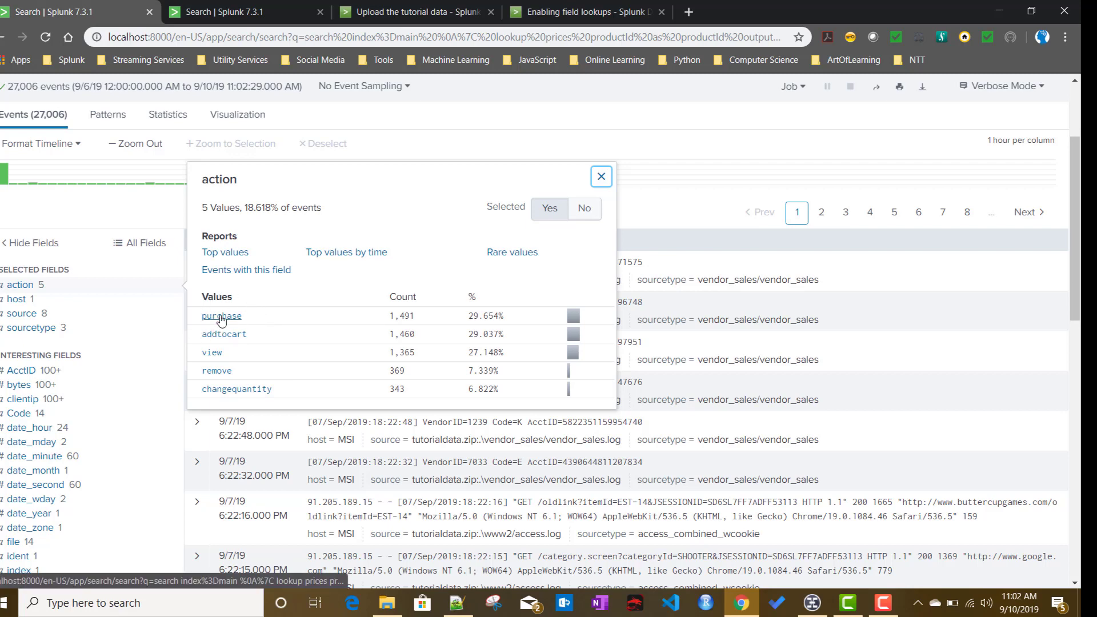
left_click(106, 301)
- Look through the interesting fields and examine the values of the method field
scroll(134, 413, "down", 4)
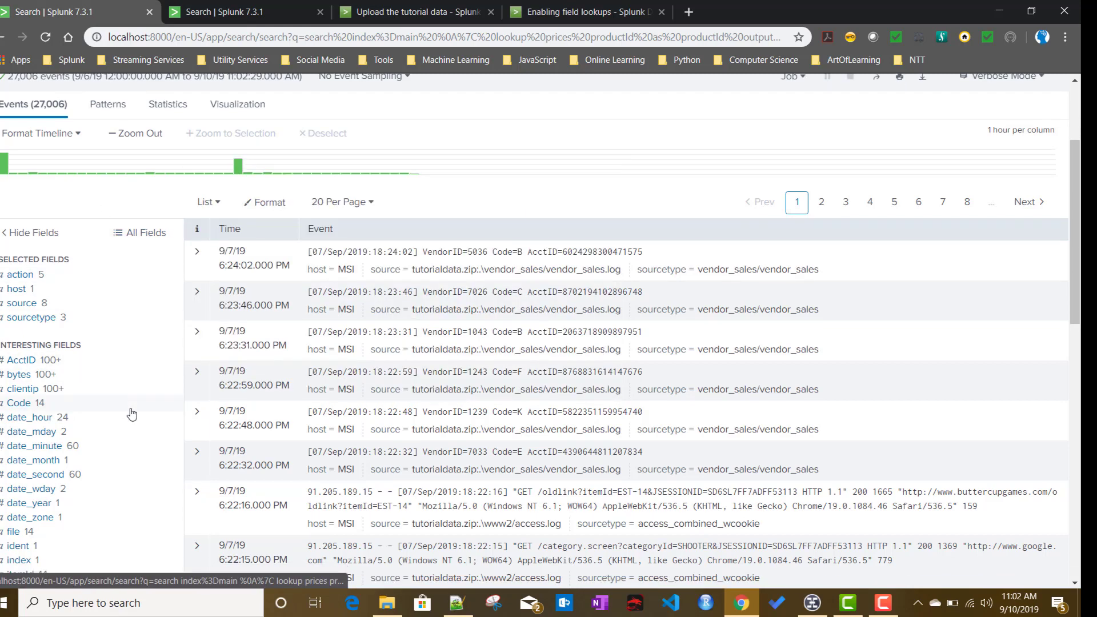
scroll(134, 413, "down", 1)
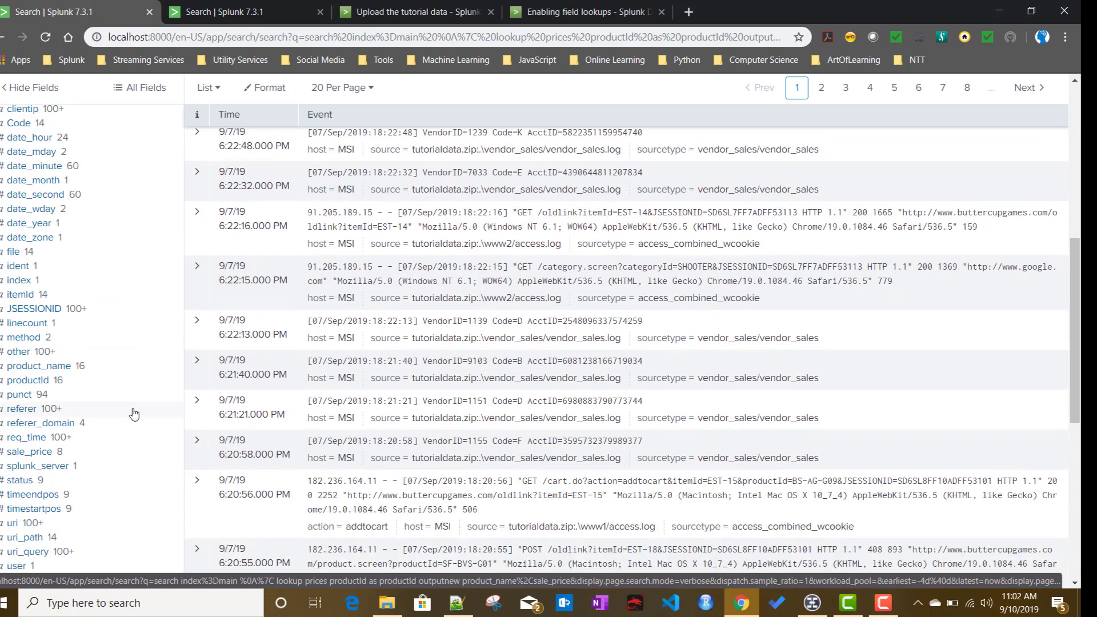
scroll(133, 414, "down", 1)
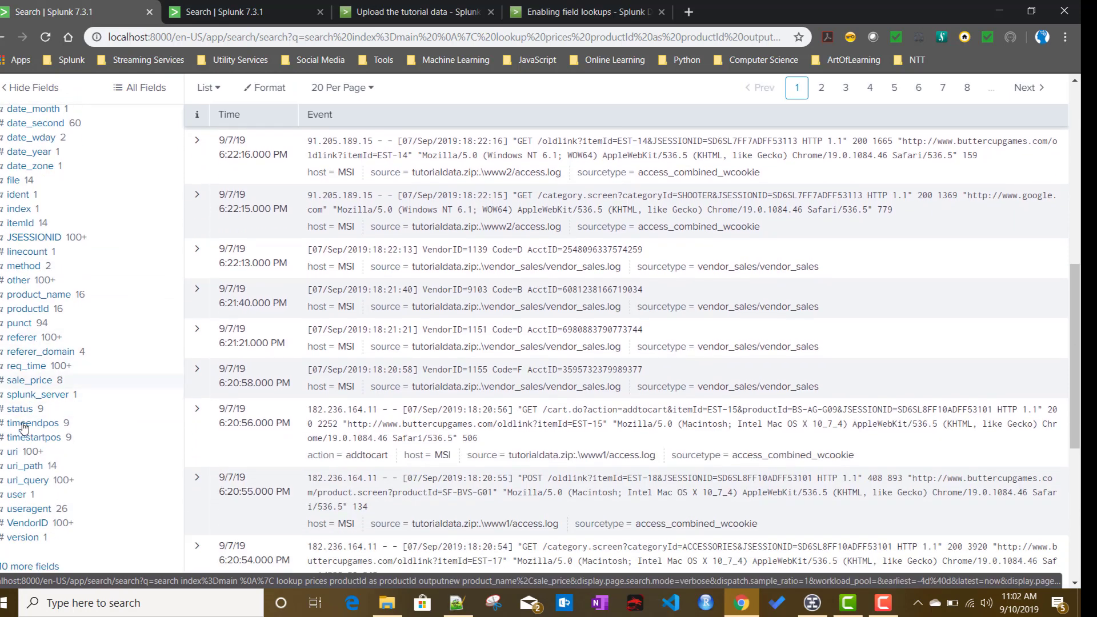
left_click(29, 268)
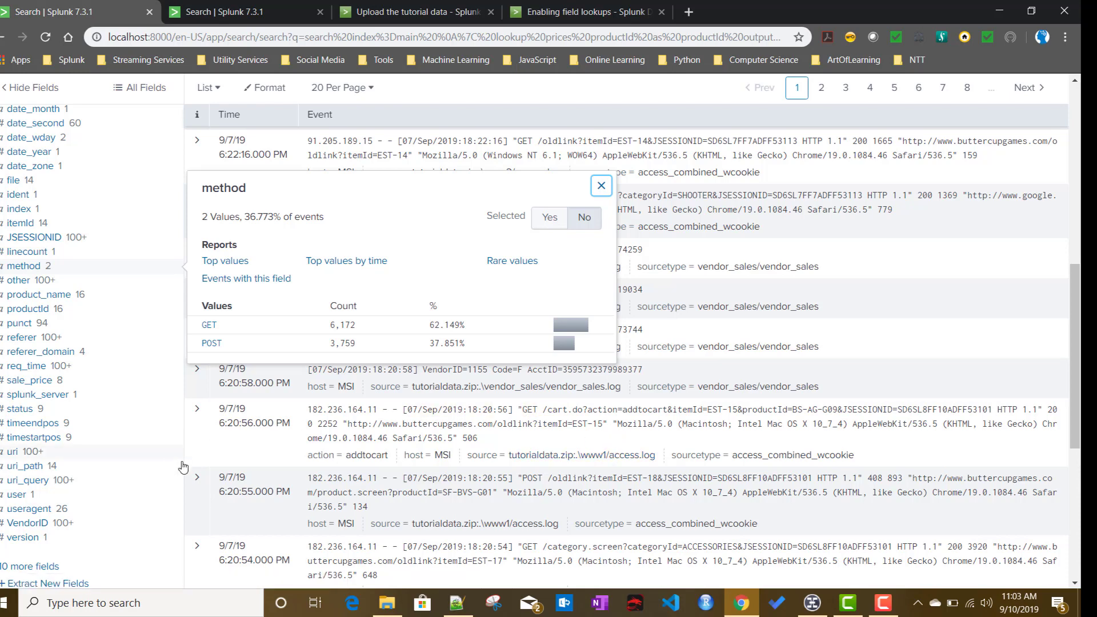
scroll(184, 467, "up", 5)
scroll(184, 463, "up", 4)
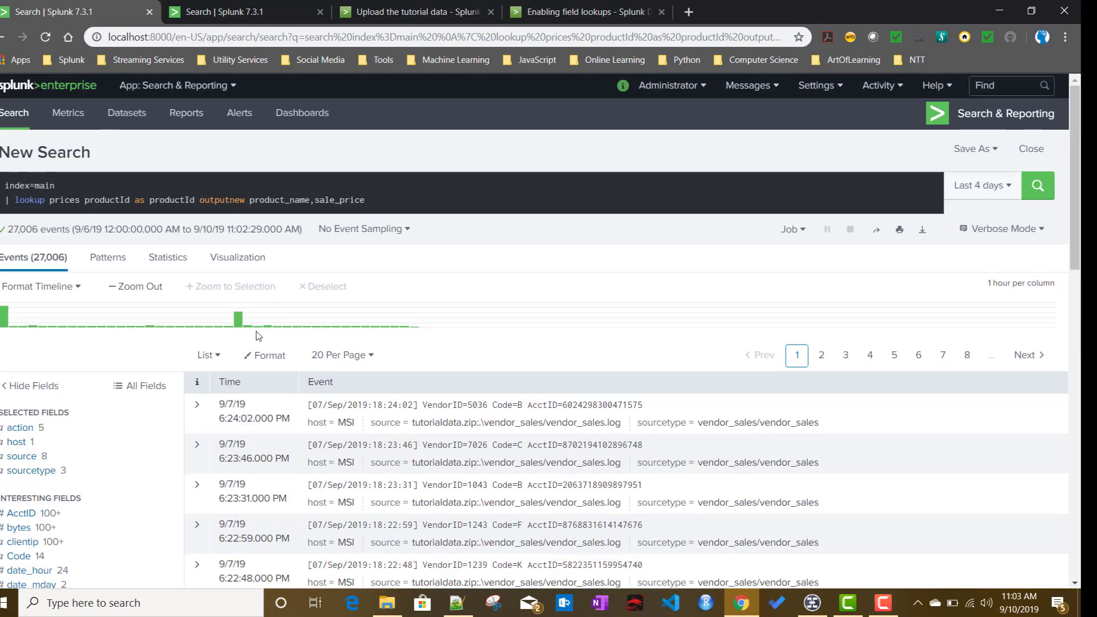
- Add a third line to the query that begins with | timechart per_day(eval(
left_click(371, 206)
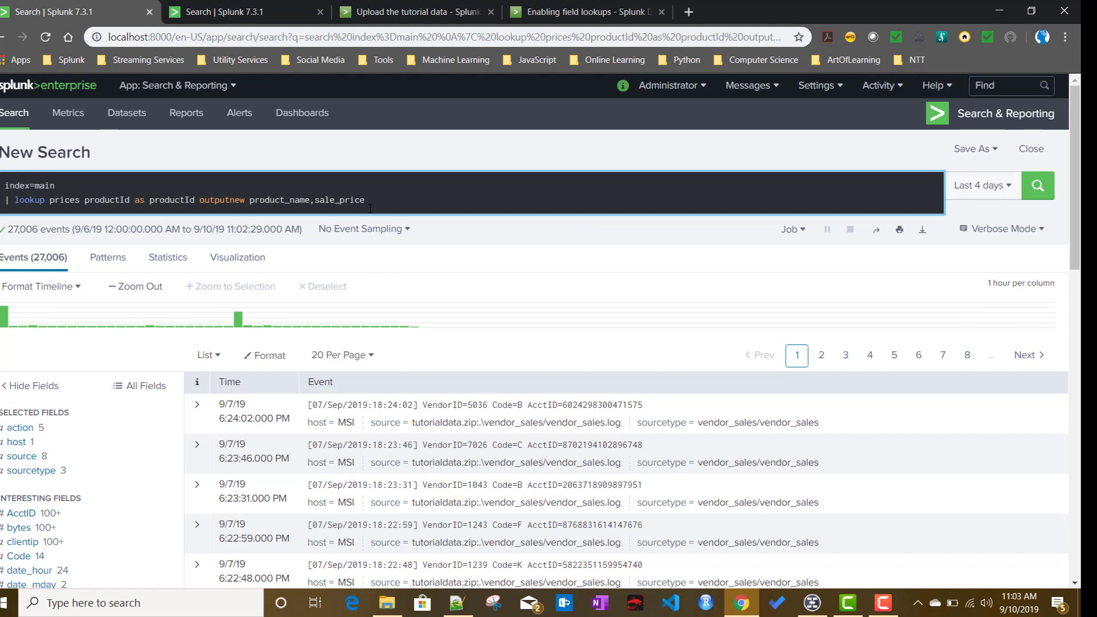
key("shift+Return")
type("| ")
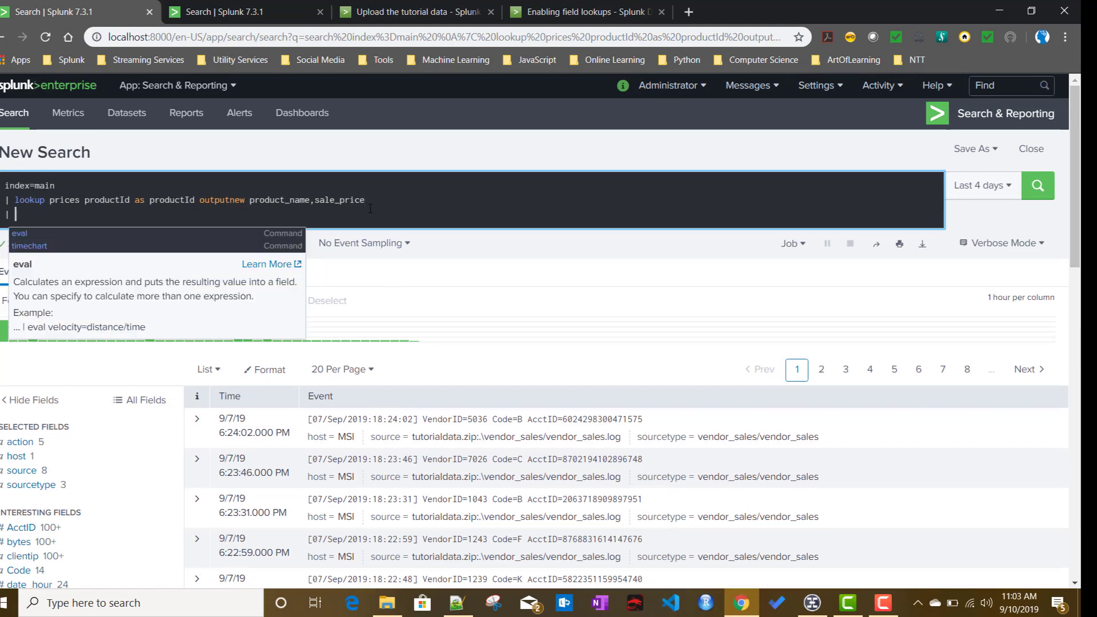
type("timecha")
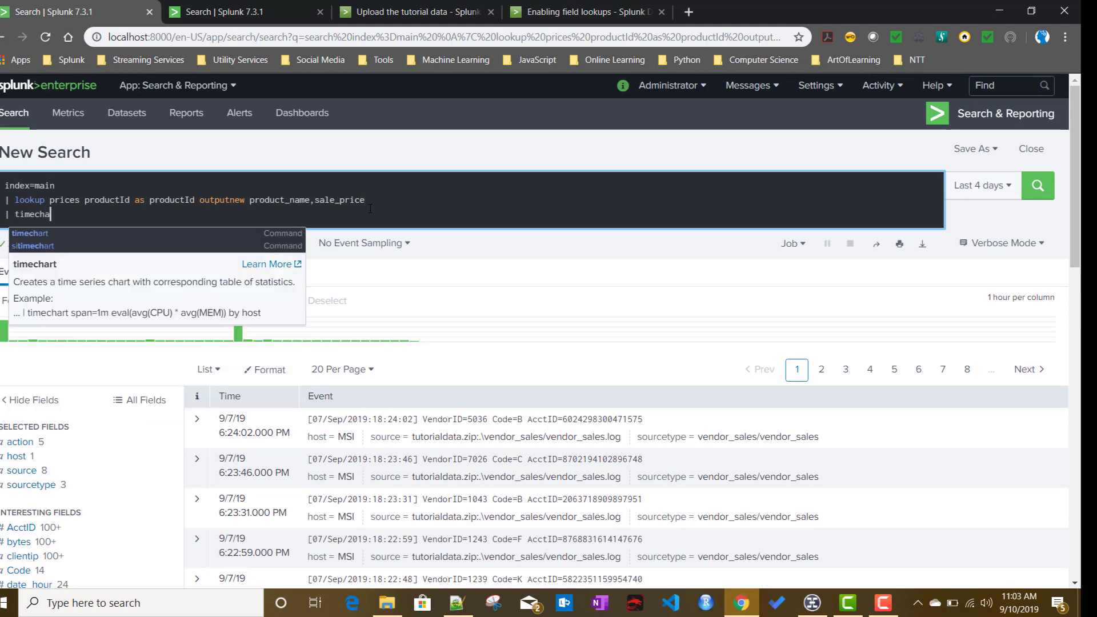
type("rt pe")
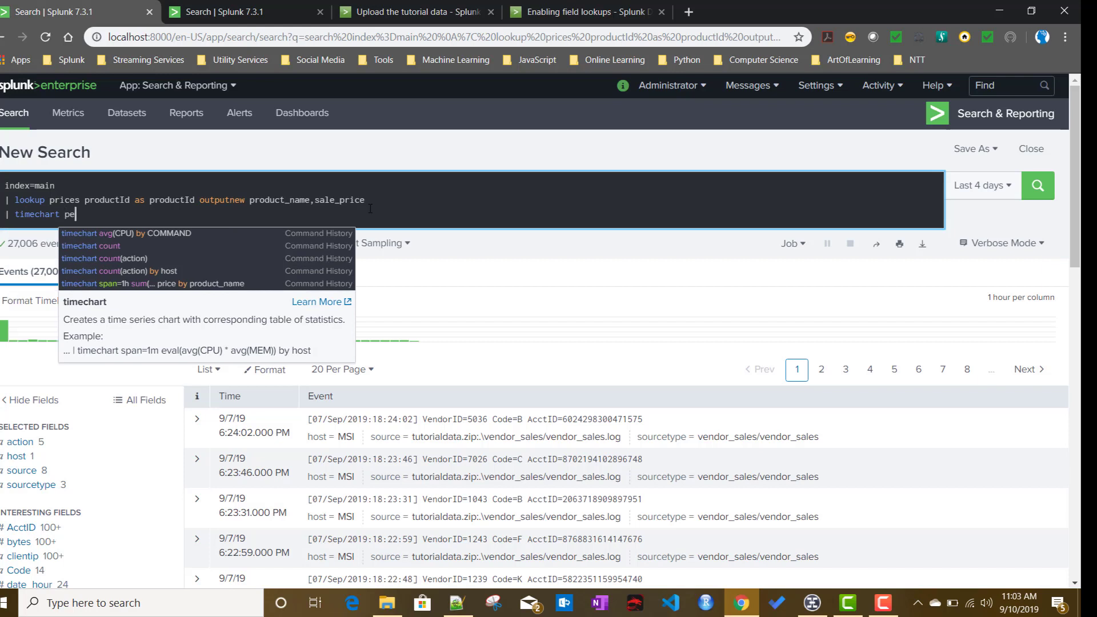
type("r_day")
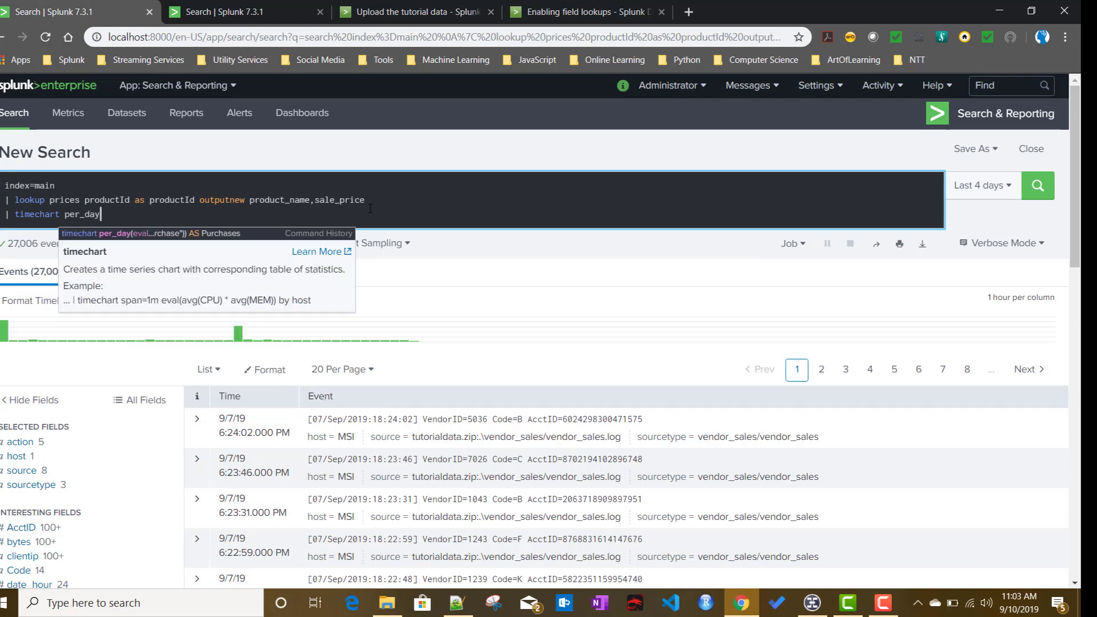
type("(")
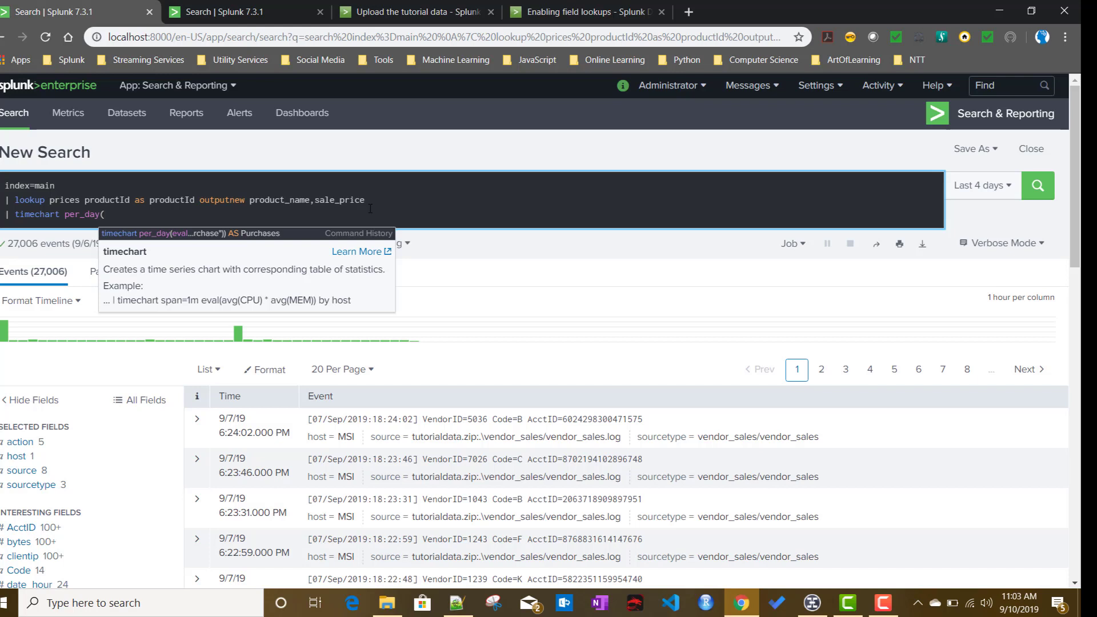
type("c")
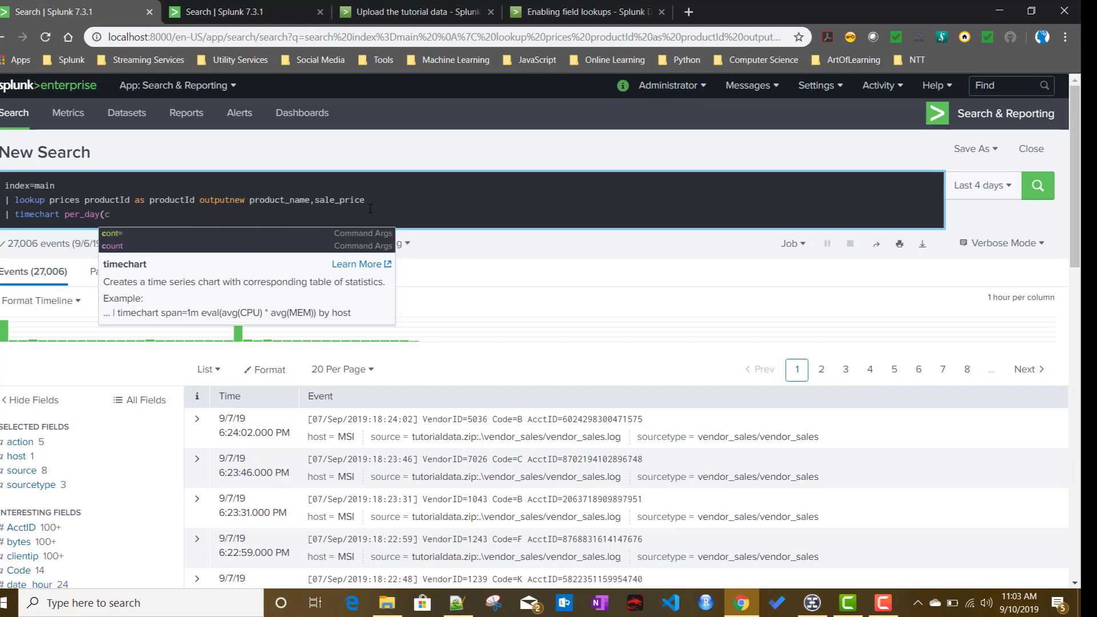
key("BackSpace")
type("eval")
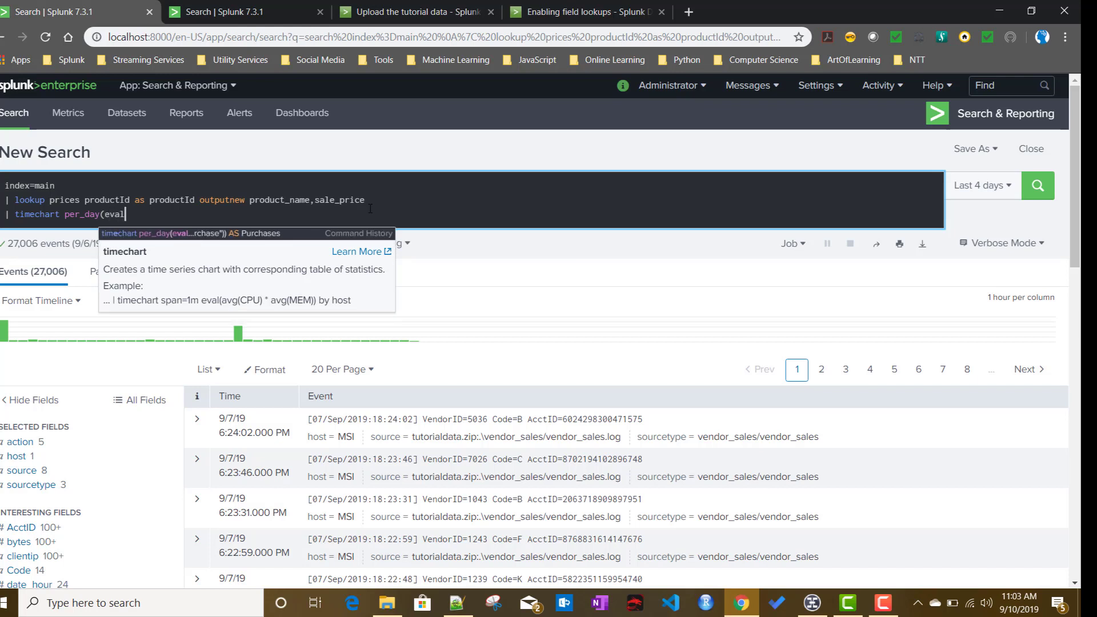
type("(")
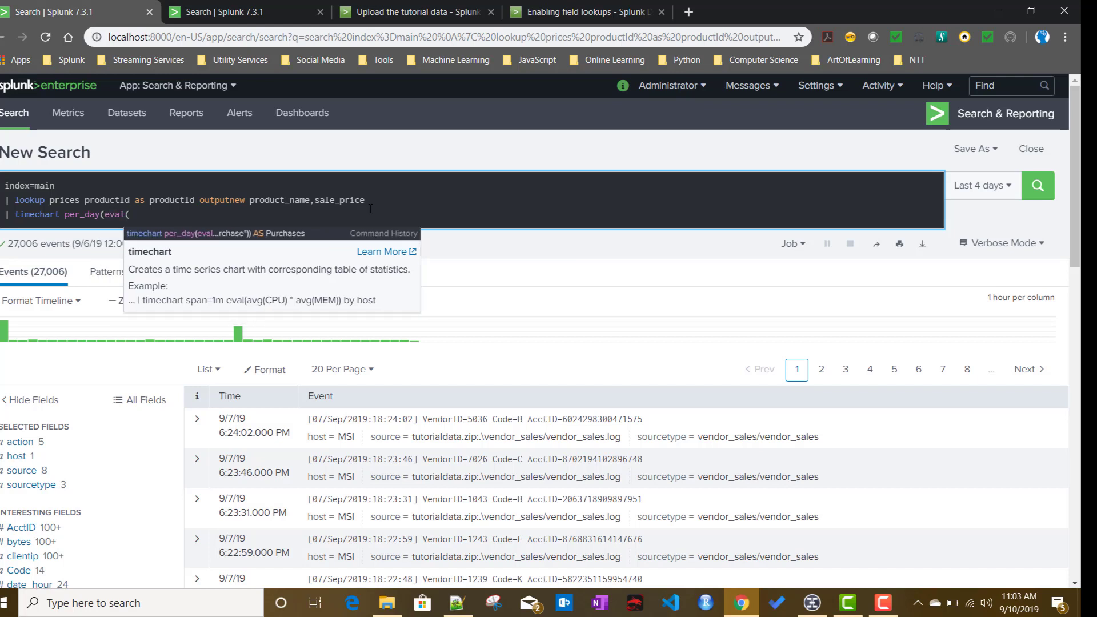
- Complete the first expression with the copied field as method="GET", name it number_of_views and begin a second per_day(eval( expression
scroll(217, 528, "down", 5)
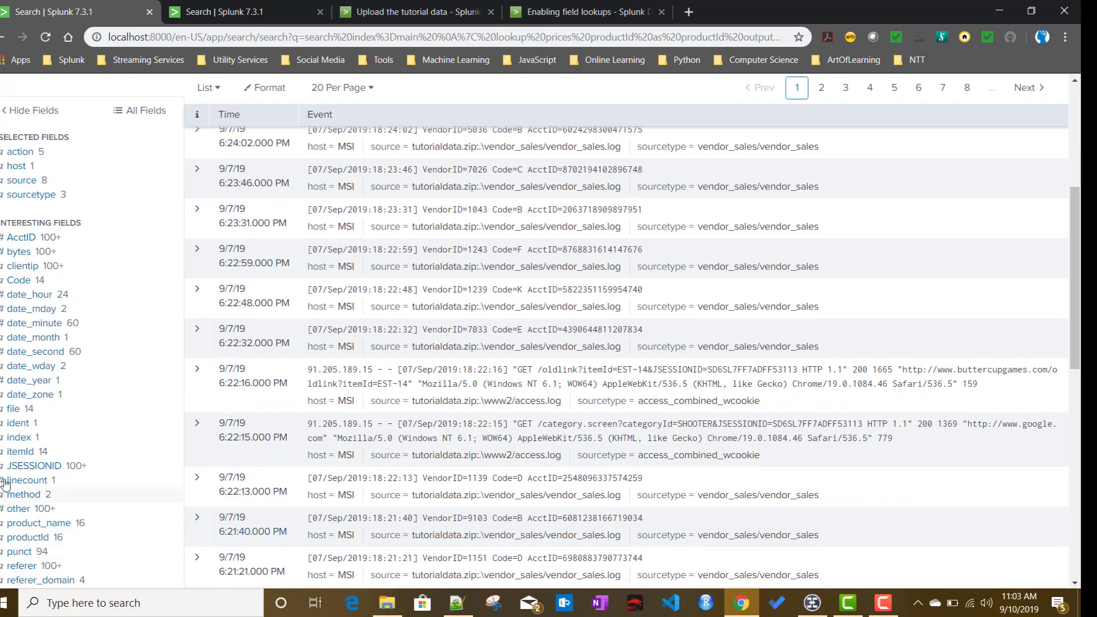
left_click(25, 494)
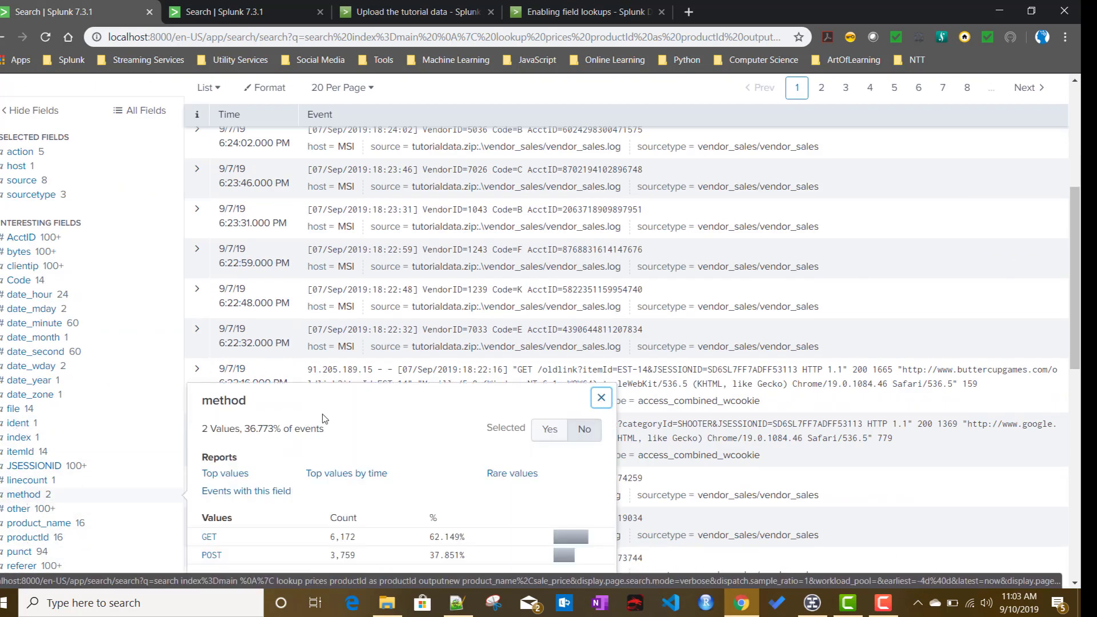
double_click(230, 398)
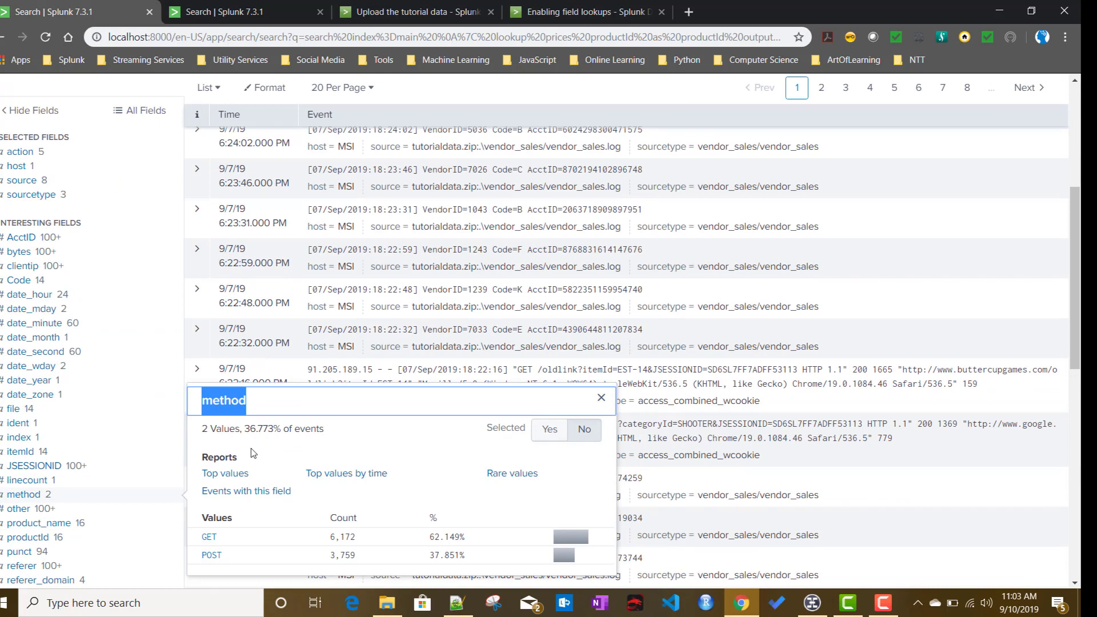
key("ctrl+c")
scroll(253, 453, "up", 5)
left_click(150, 215)
key("ctrl+v")
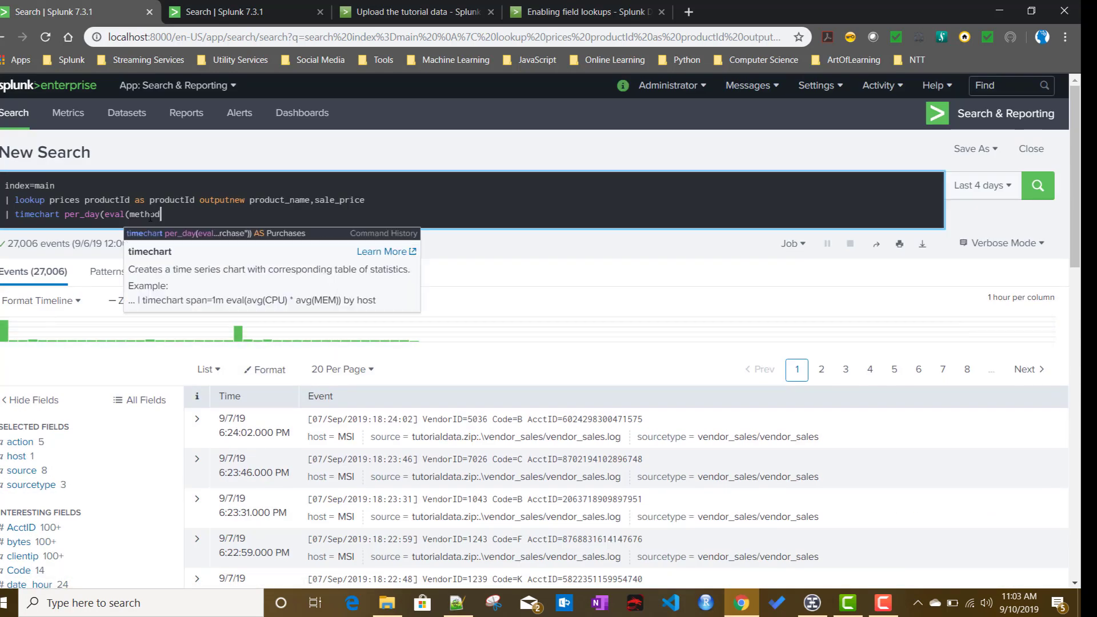
type("=\"GE")
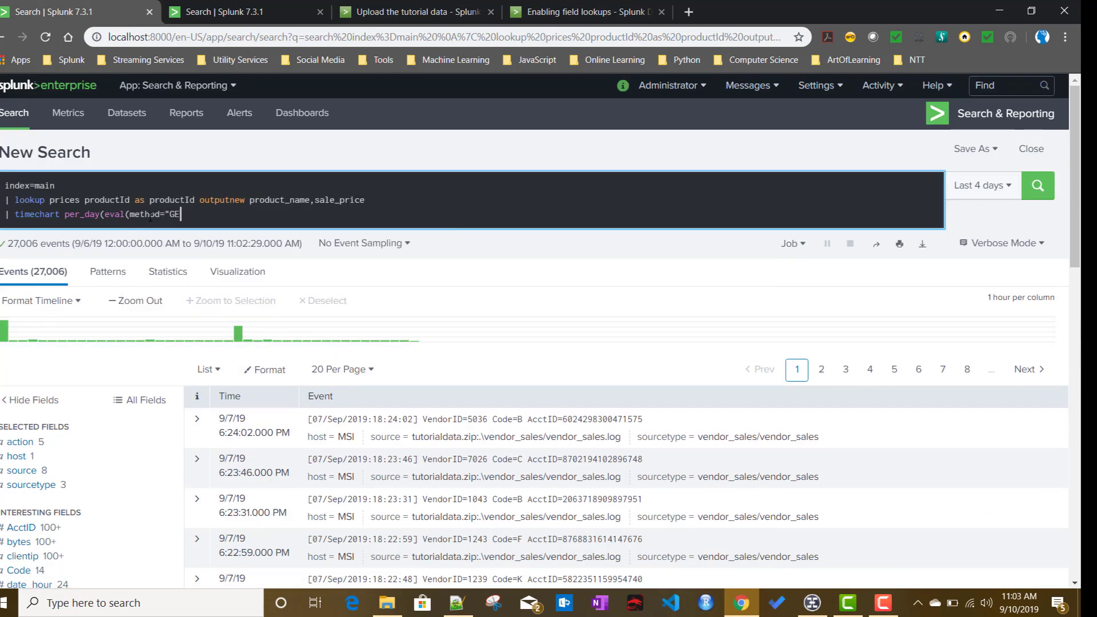
type("T\"))")
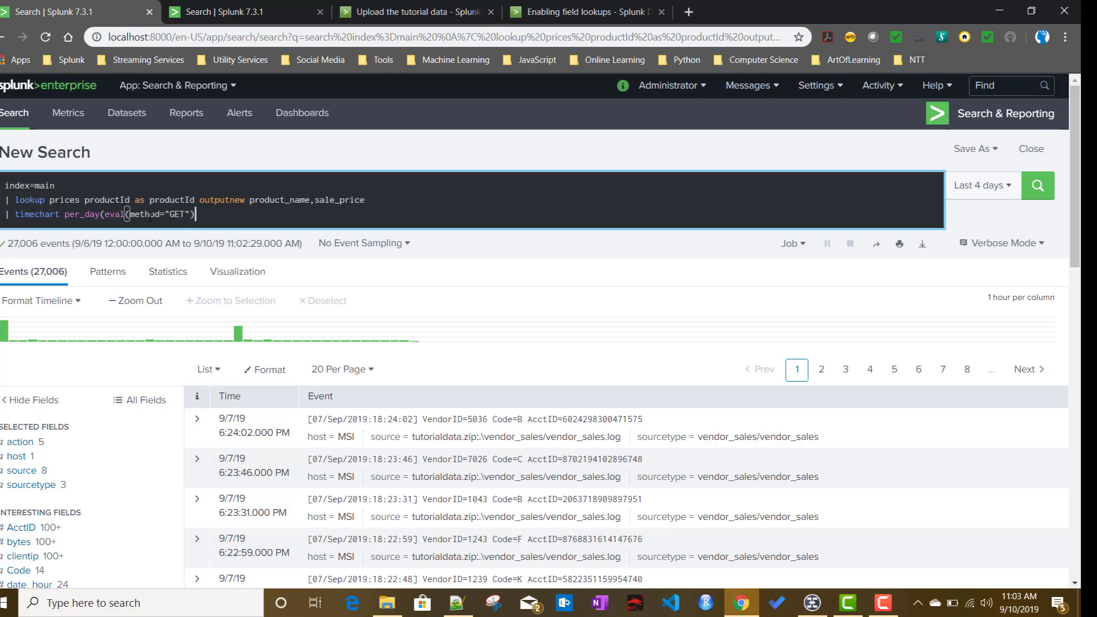
type(" as ")
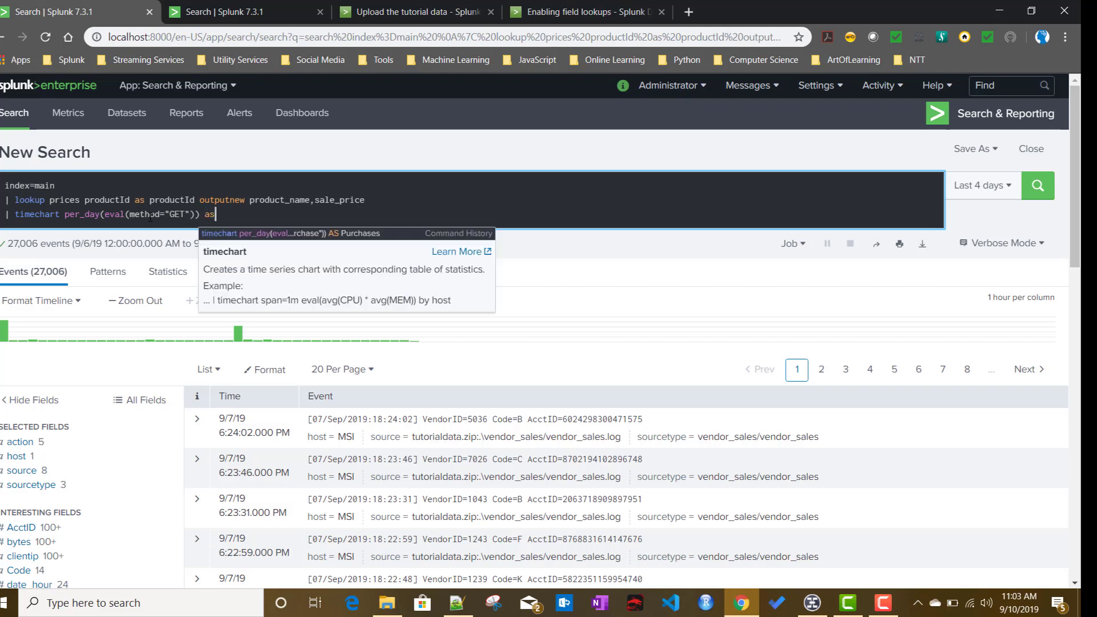
type("numb")
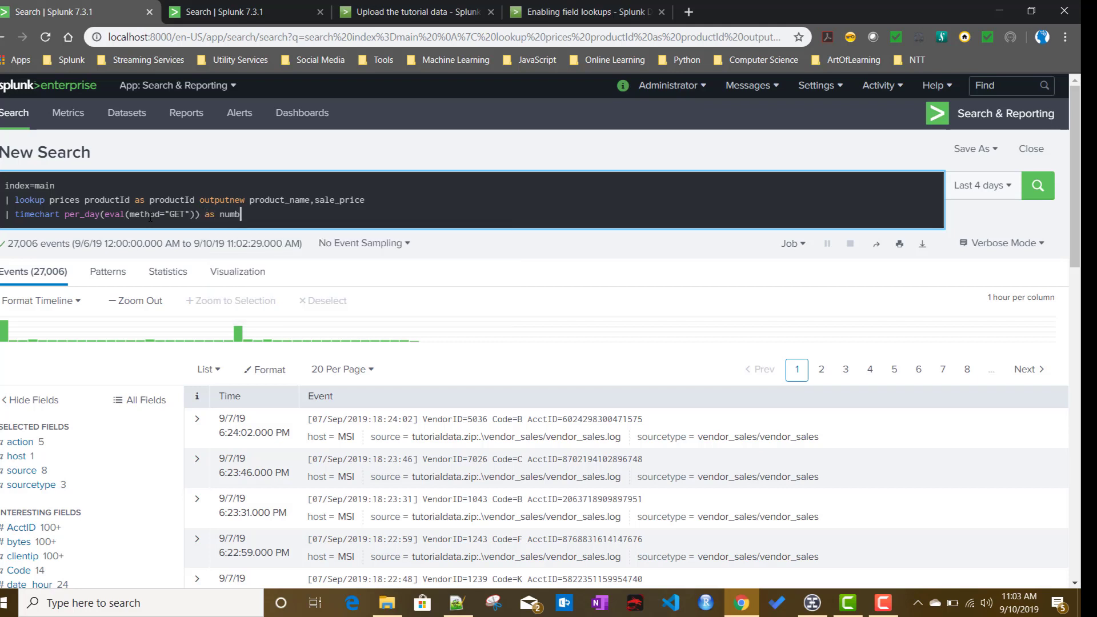
type("er_of_views, per_day(eval(")
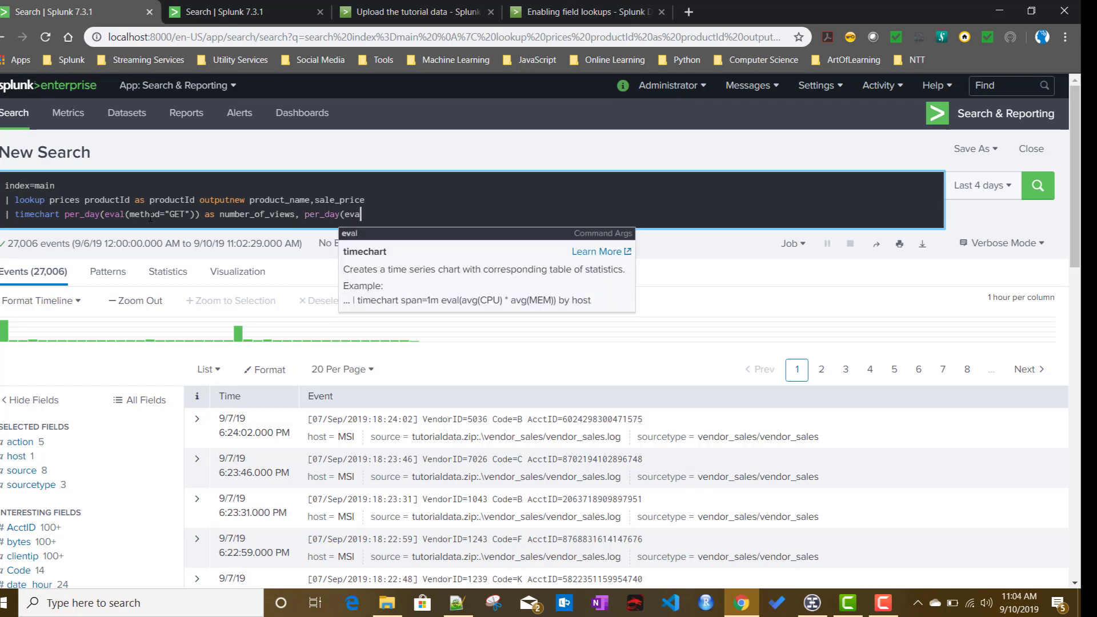
- Fill the second per_day expression with action="purchase", copying the field name and value from the action field's summary
left_click(18, 441)
double_click(213, 337)
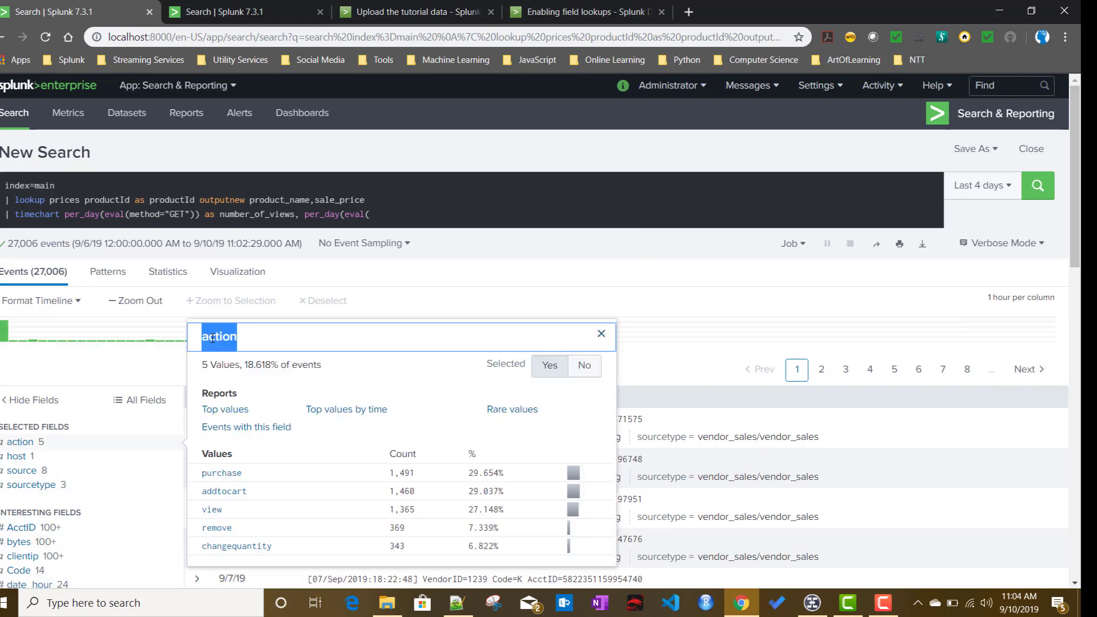
left_click(409, 214)
key("ctrl+v")
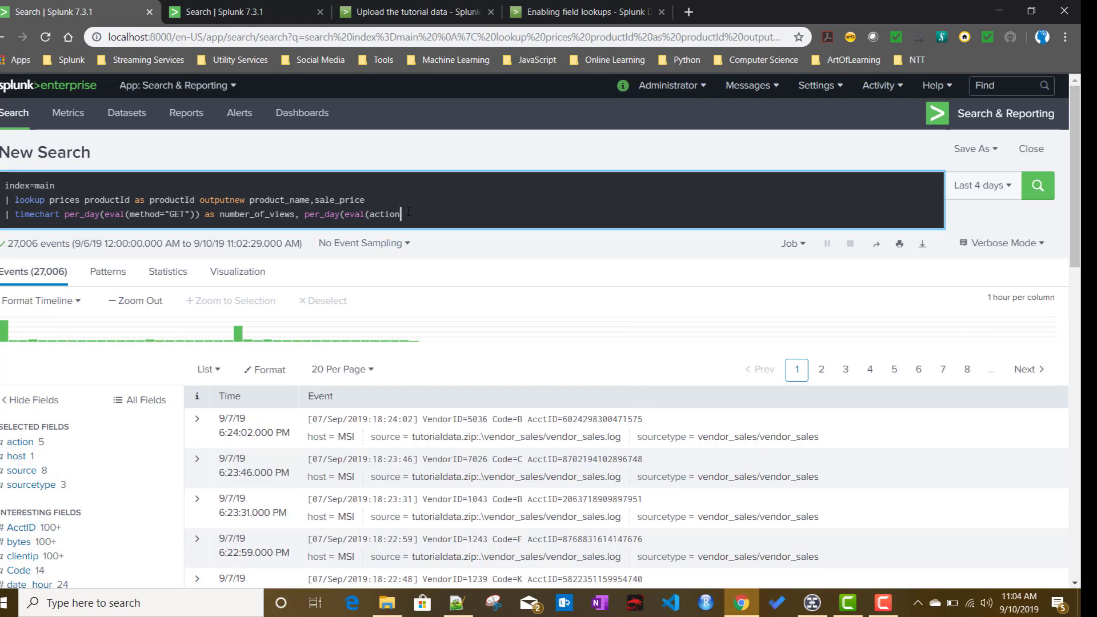
type("=\"\"")
left_click(20, 443)
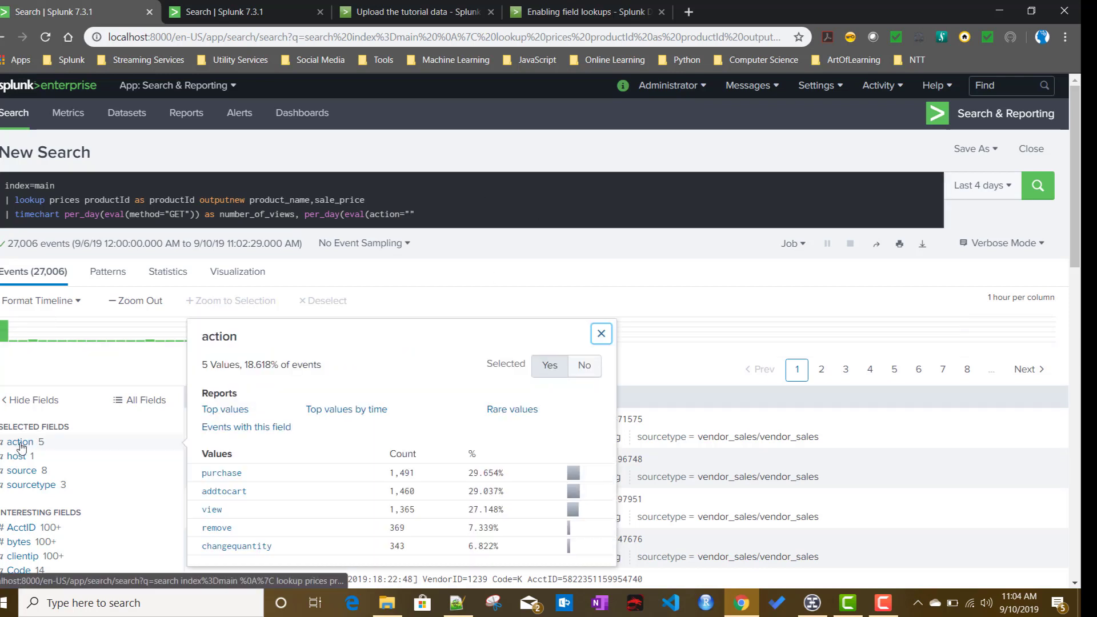
left_click_drag(245, 473, 201, 476)
left_click(412, 215)
key("ctrl+v")
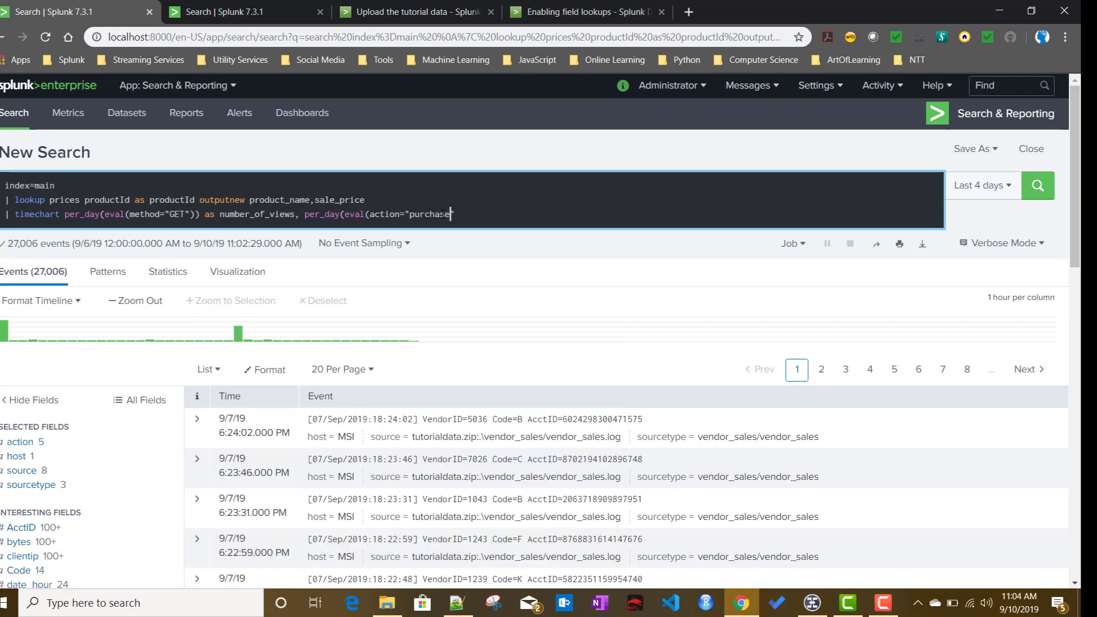
- Close the second per_day expression, name it number_of_perchaes and run the search
type(")) as nu")
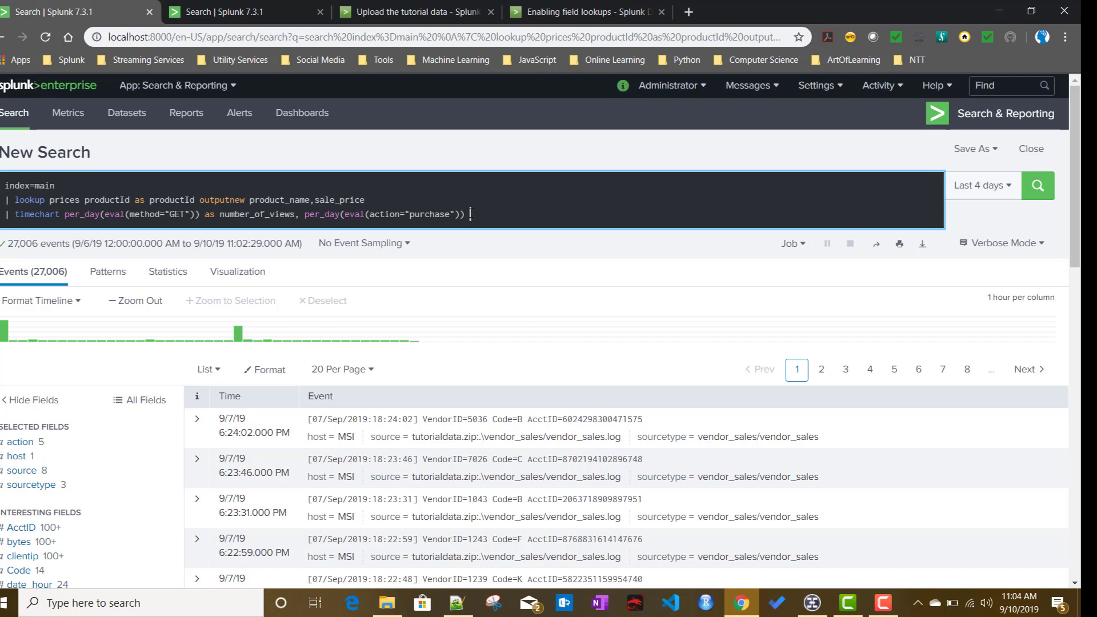
type("mber_of_perchar")
key("BackSpace")
type("es")
key("Return")
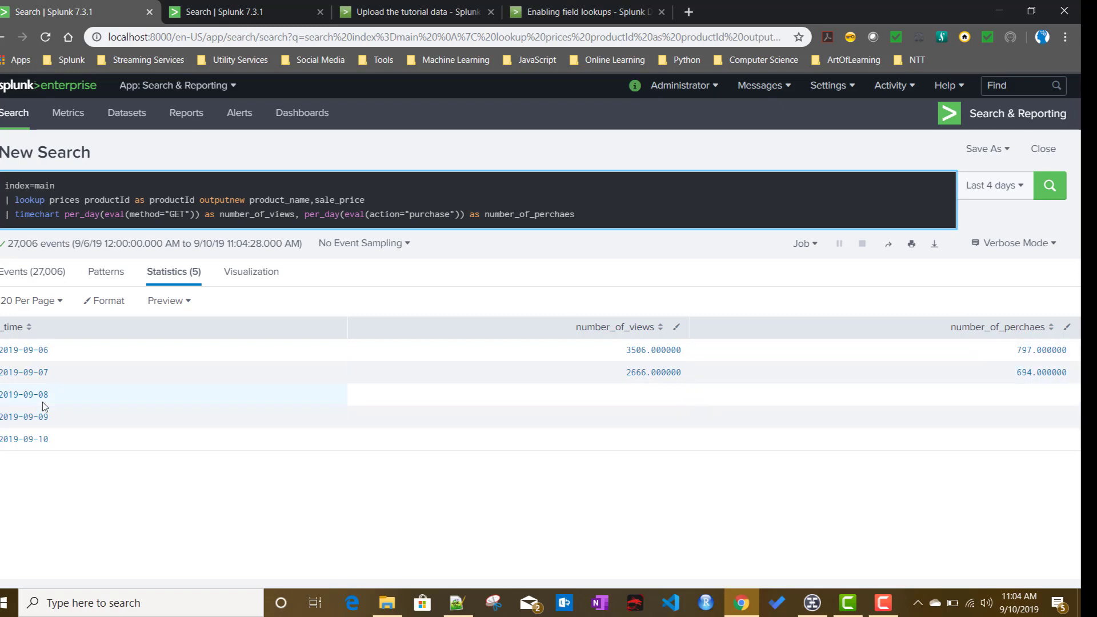
- Select the arguments after timechart in the query, and review the syntax, functions and span usage in the MindMaster timechart map
double_click(85, 212)
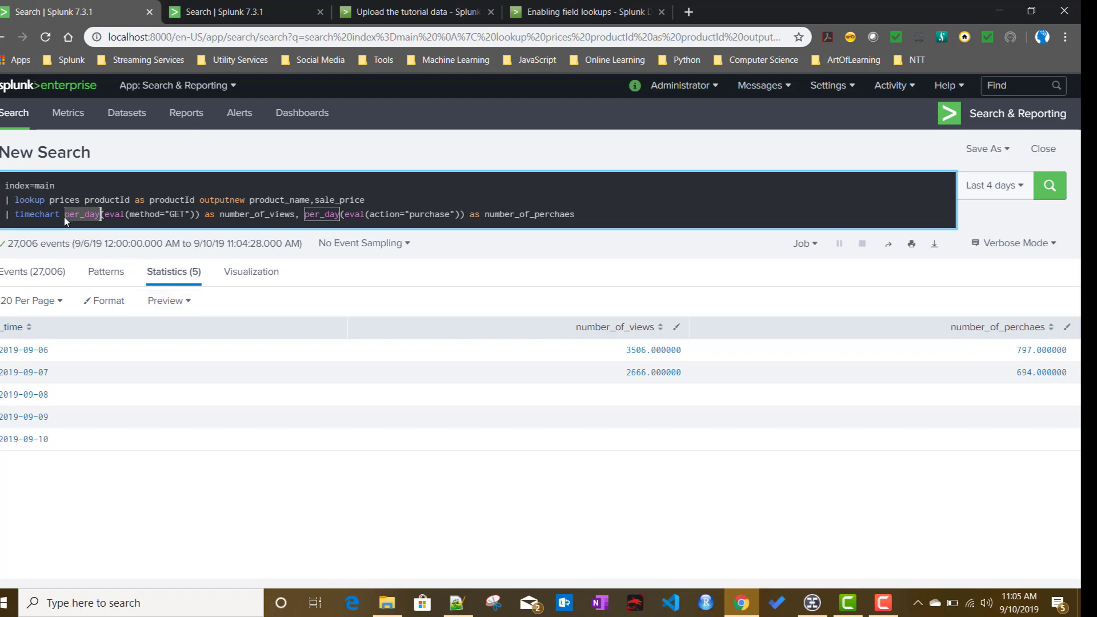
key("shift+End")
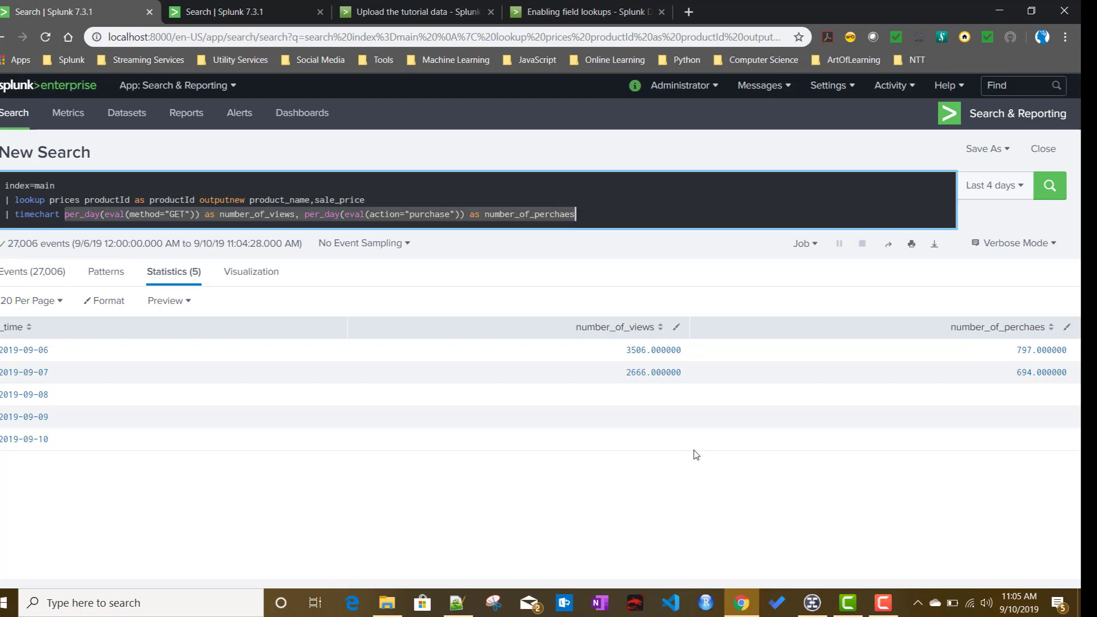
left_click(812, 602)
scroll(96, 319, "up", 3)
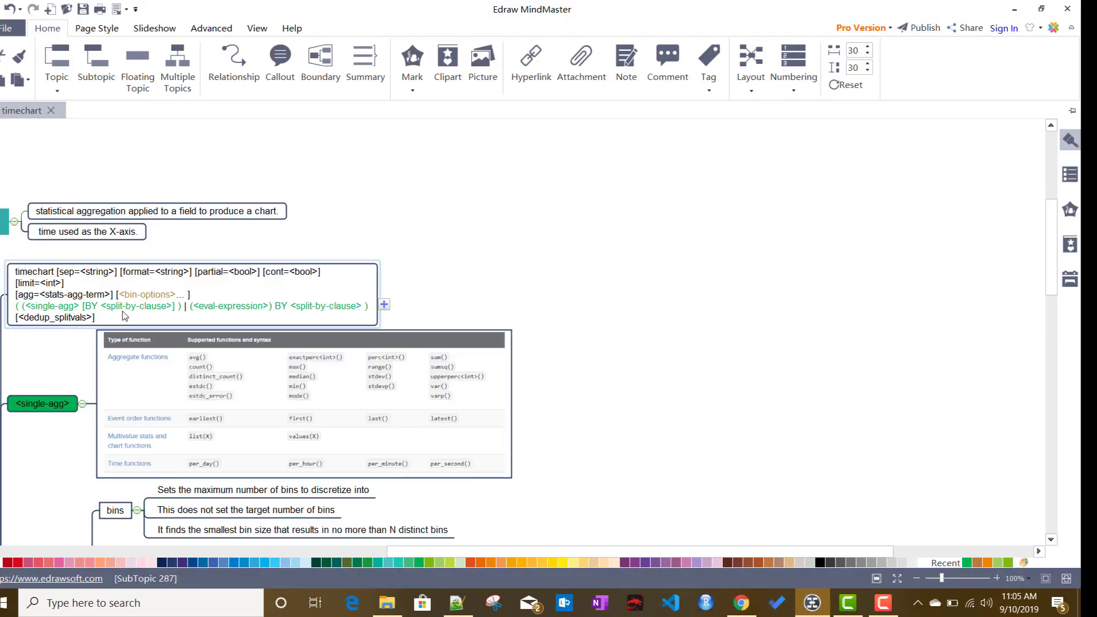
scroll(188, 344, "down", 3)
scroll(582, 483, "down", 3)
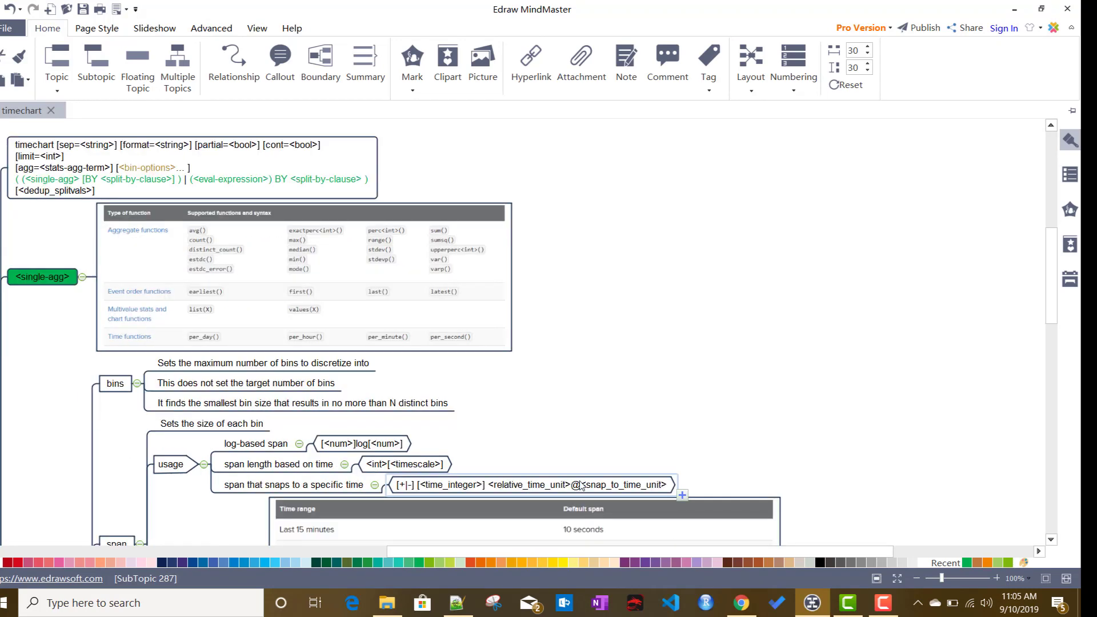
- Switch back to Splunk in Chrome and replace the per_day expressions with span=1d sum(price) as price by product_name
left_click(741, 603)
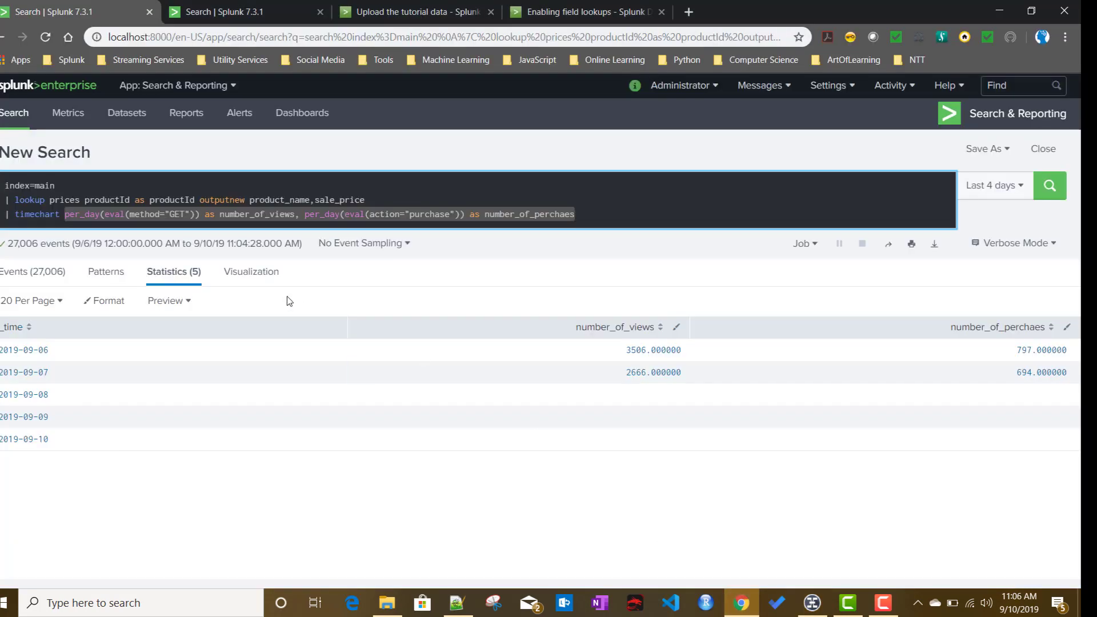
key("BackSpace")
type("span")
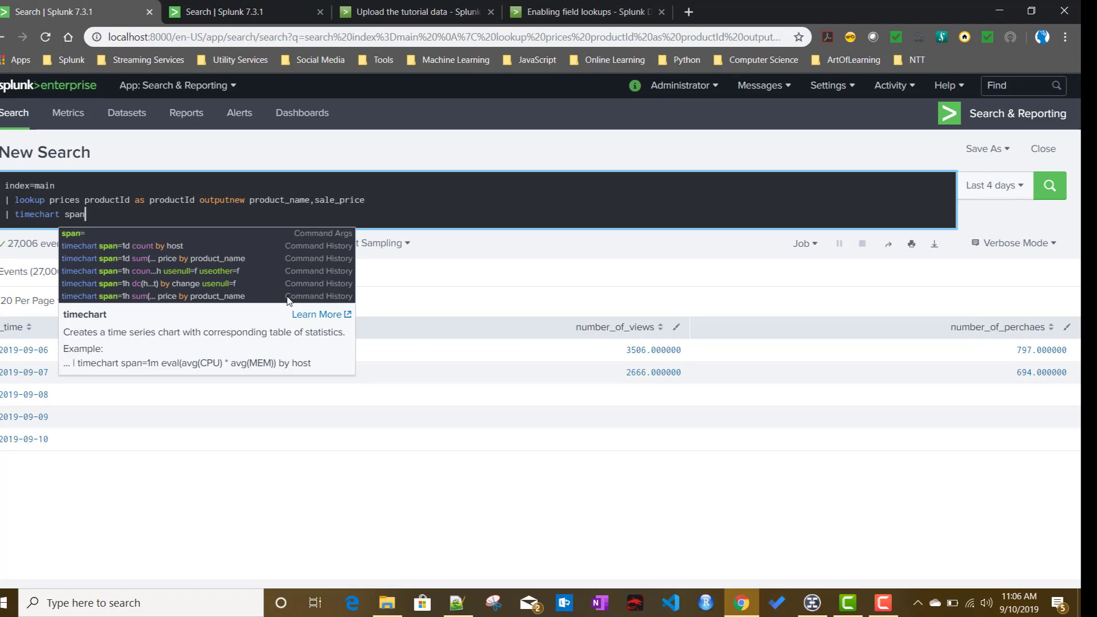
key("Down")
key("Down")
key("Down")
key("Return")
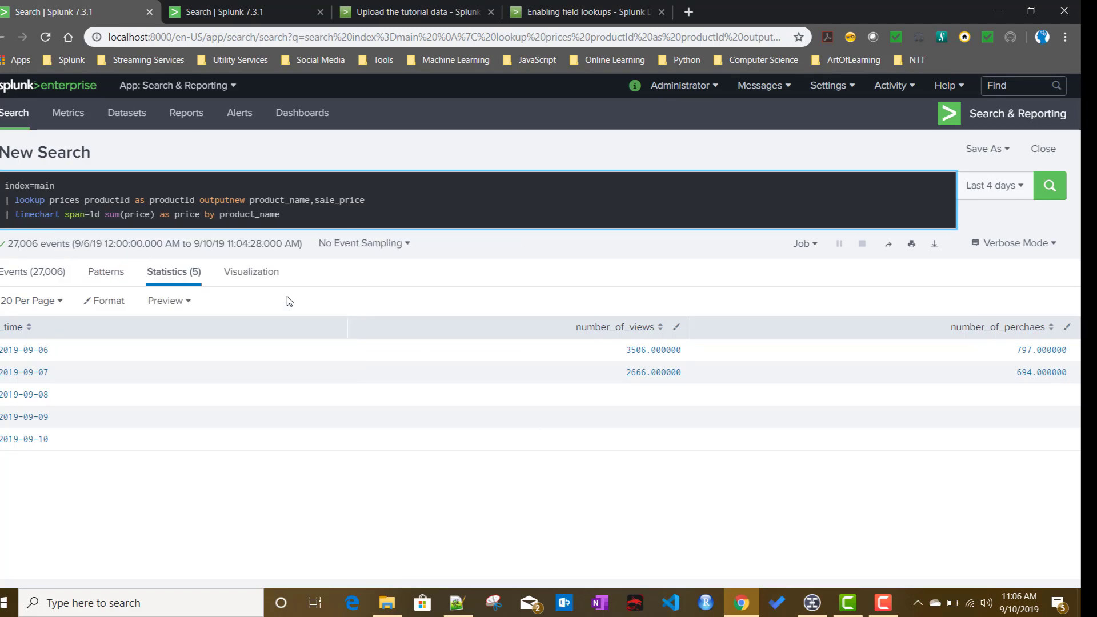
- Delete the by product_name clause from the end of the timechart line
key("BackSpace")
key("BackSpace")
key("BackSpace")
key("BackSpace")
key("BackSpace")
key("BackSpace")
key("BackSpace")
key("BackSpace")
key("BackSpace")
key("BackSpace")
key("BackSpace")
key("BackSpace")
key("BackSpace")
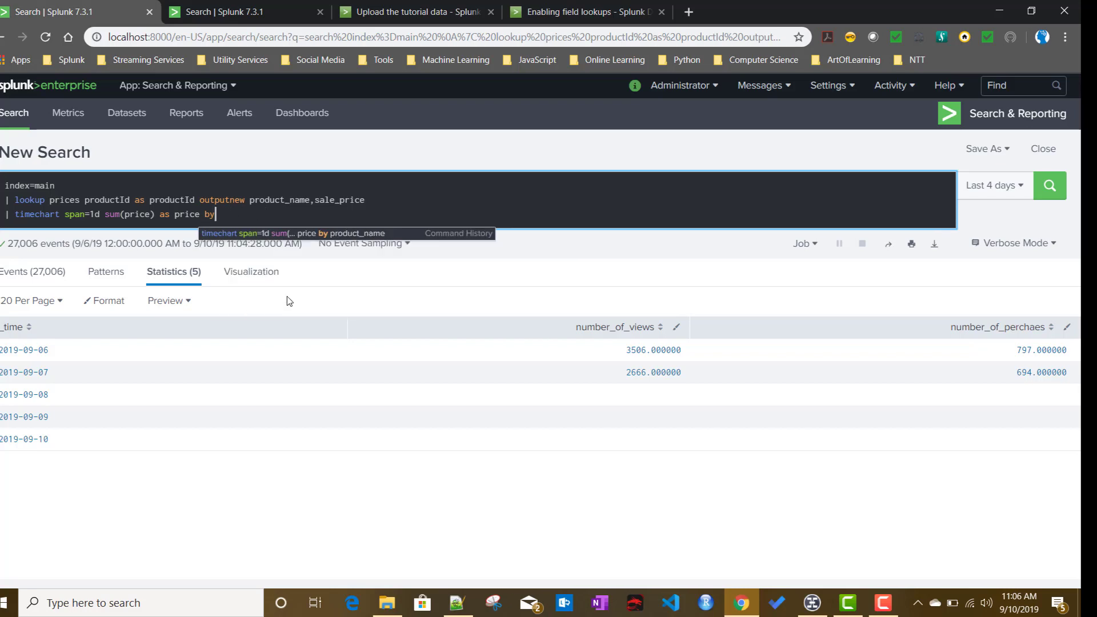
key("BackSpace")
key("BackSpace")
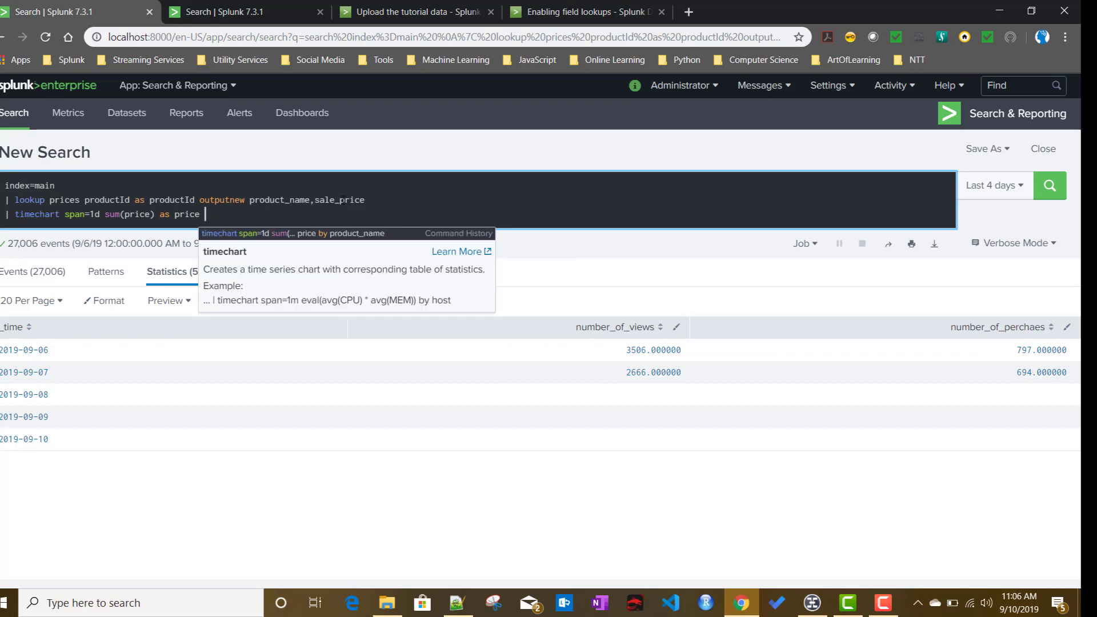
- Change the timechart to sum sale_price, name the result total_sale_price and run the search
double_click(342, 200)
key("ctrl+c")
double_click(135, 214)
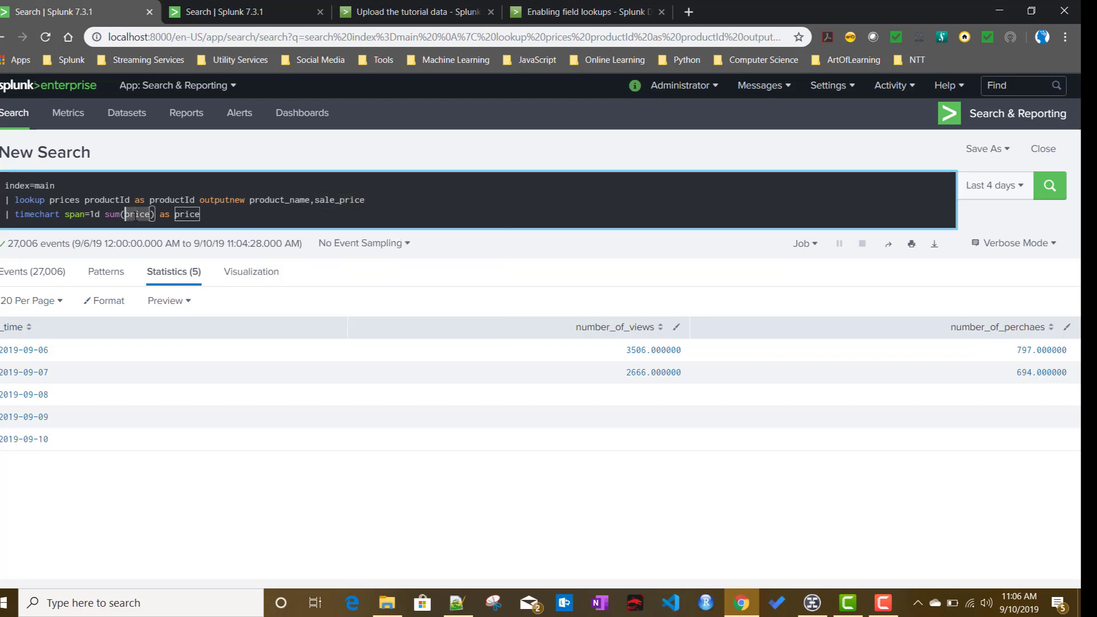
key("ctrl+v")
double_click(212, 214)
type("t")
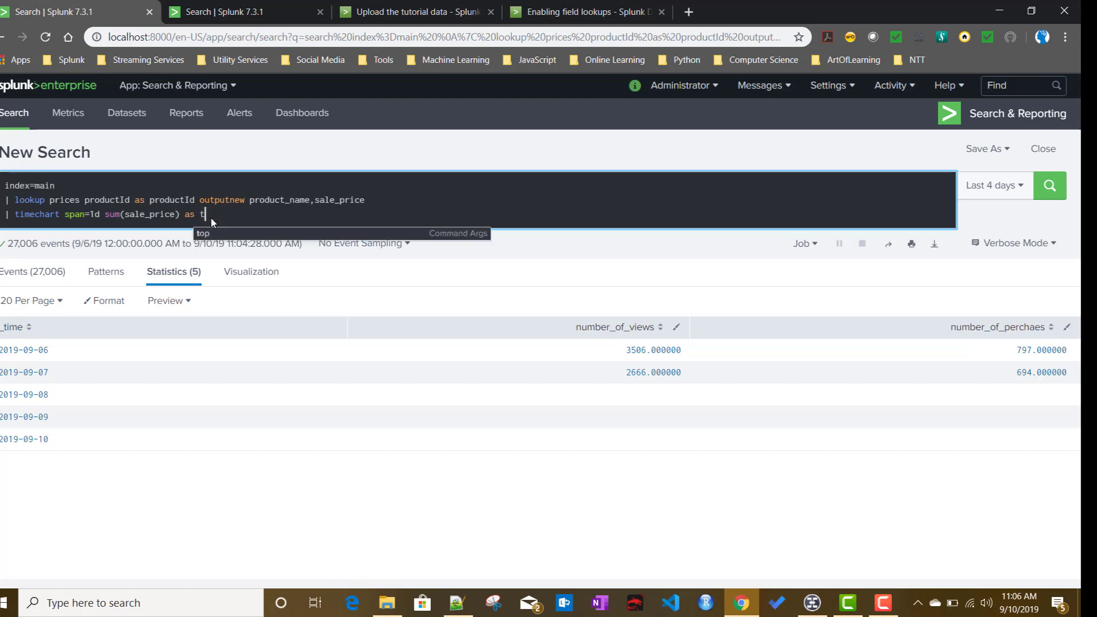
type("otal_sal")
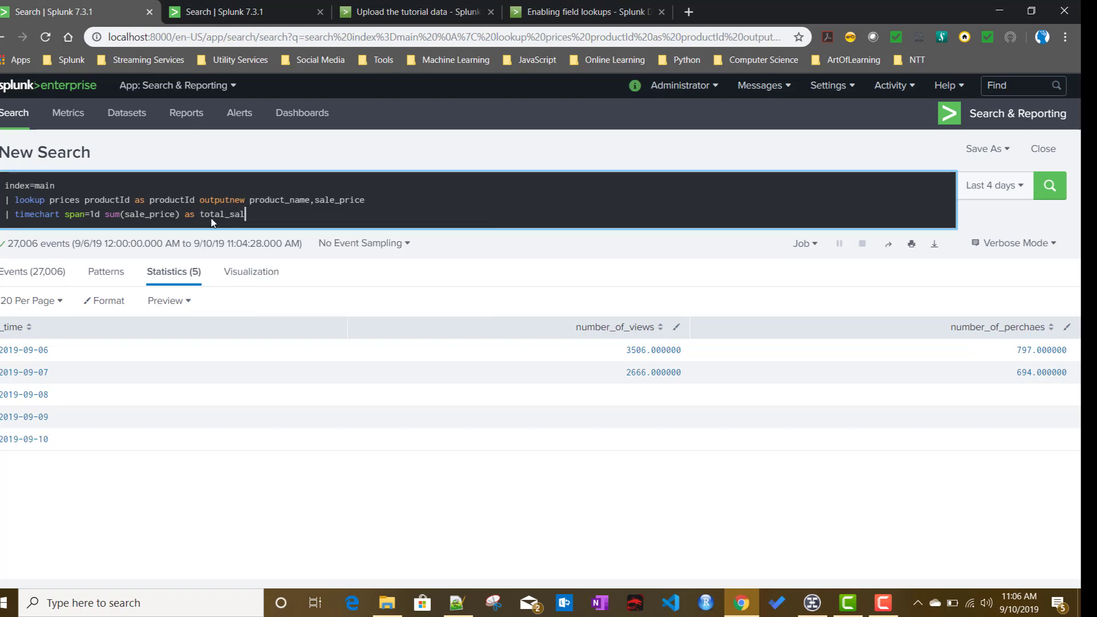
type("e_")
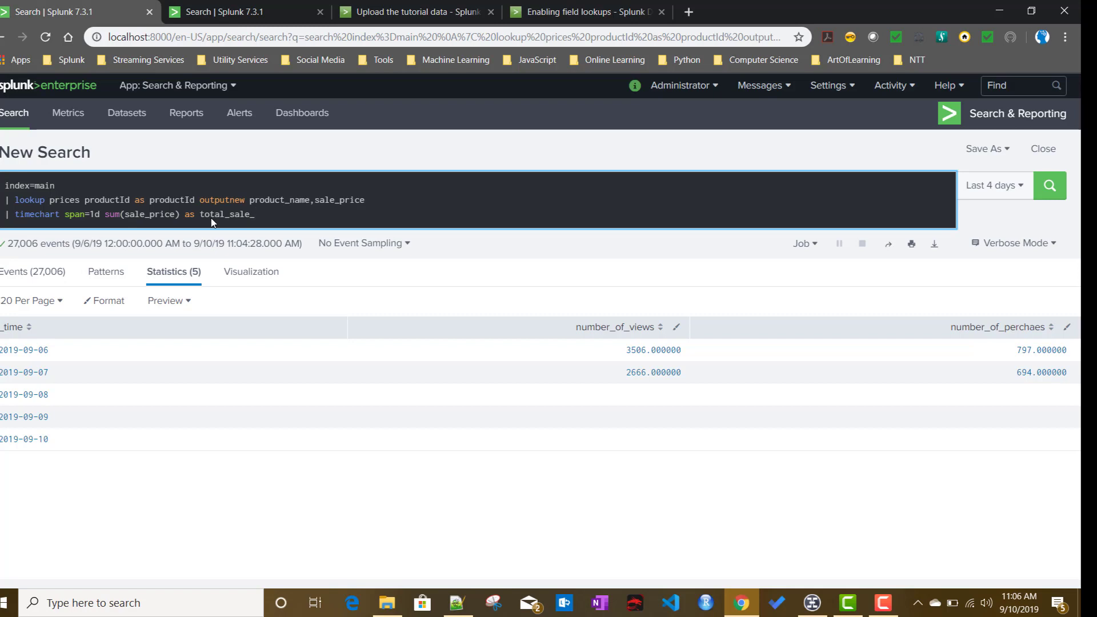
type("price")
key("Return")
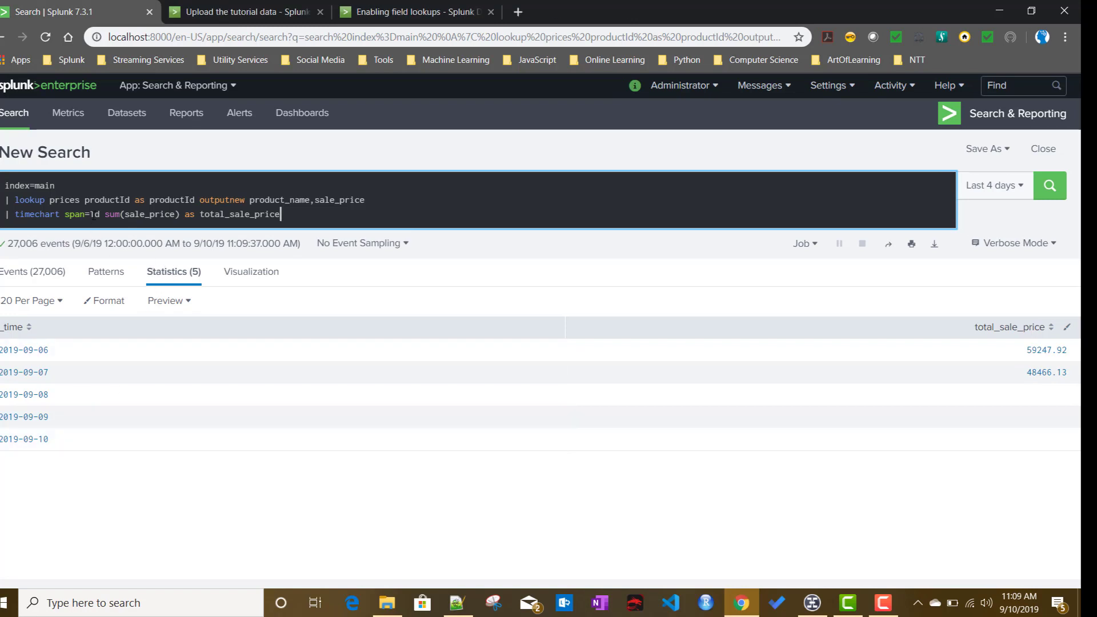
- Set the timechart span to 1h, add the "action=purchase" filter after index=main and run the search
left_click(100, 214)
key("BackSpace")
type("h")
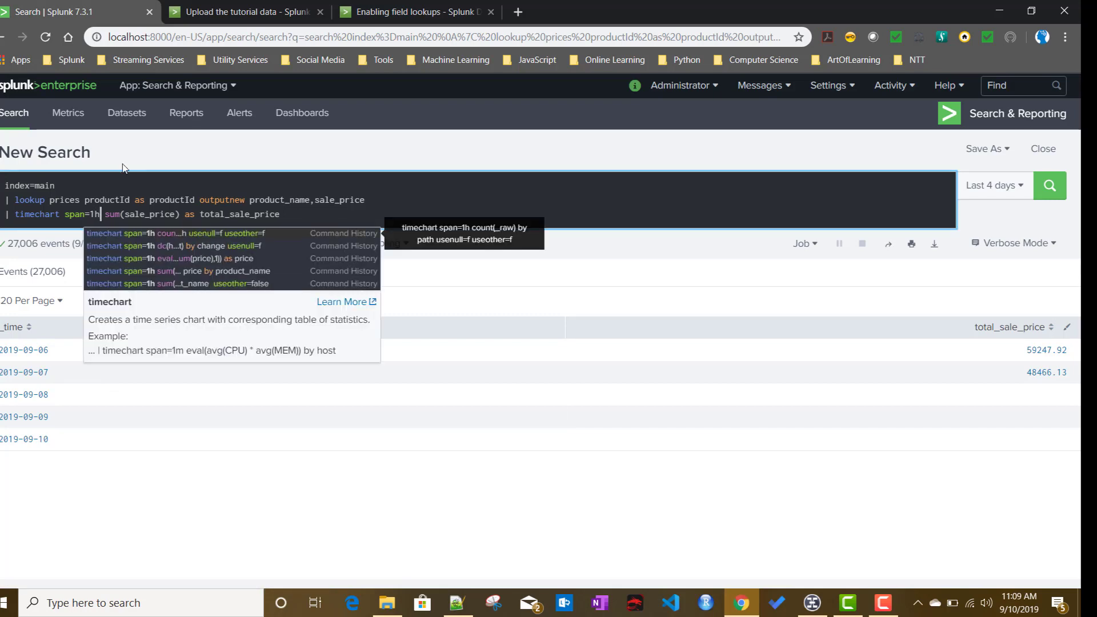
left_click(79, 186)
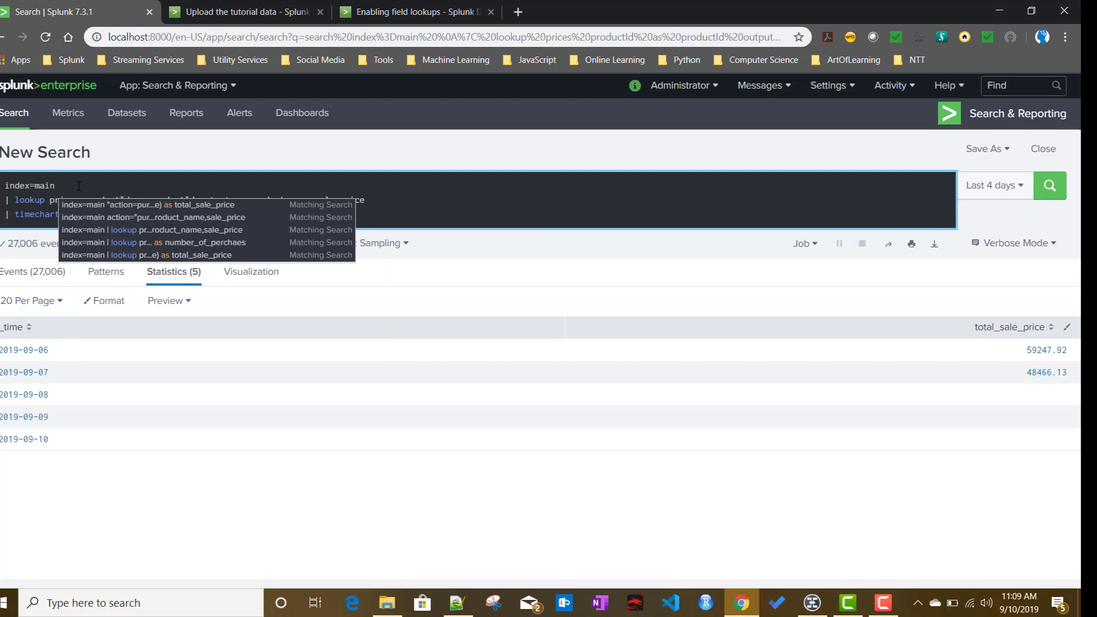
type("actio")
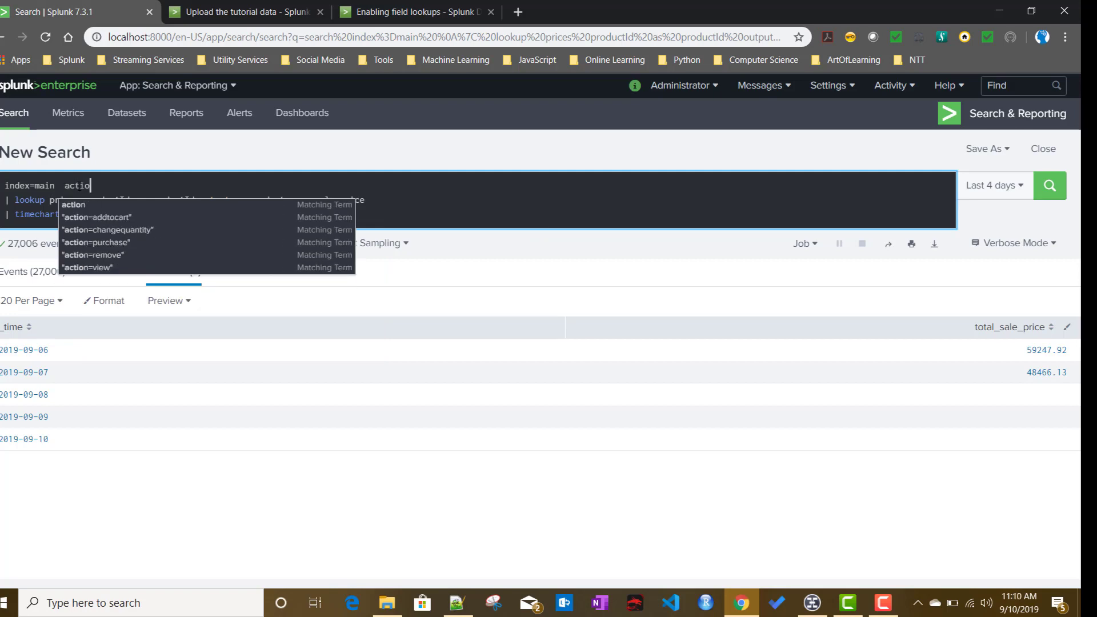
key("Down")
key("Down")
key("Down")
key("Return")
key("Return")
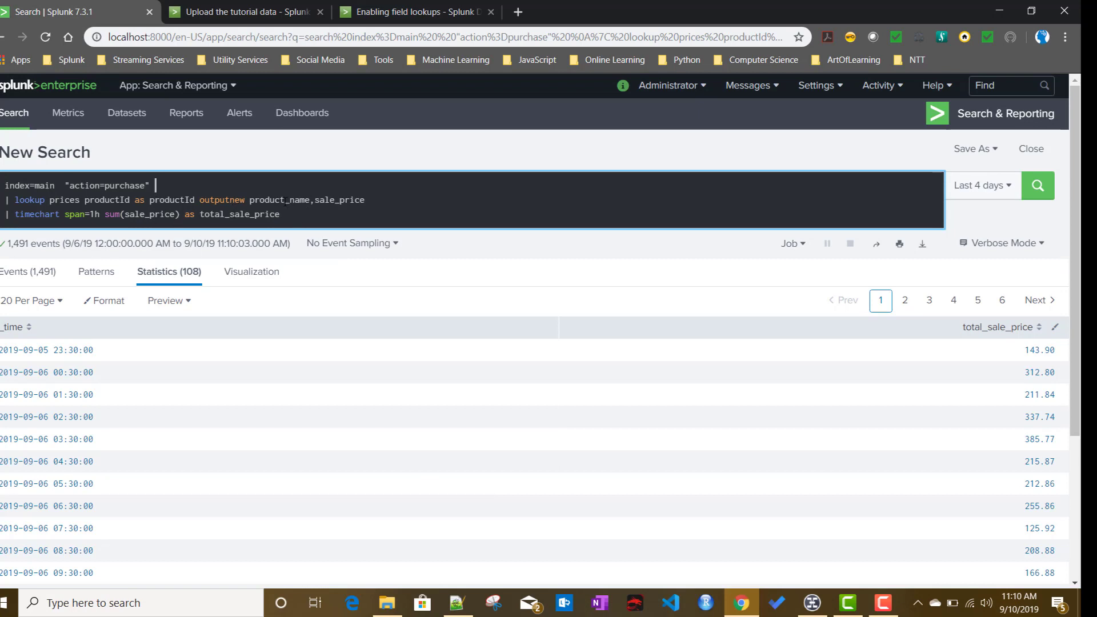
- Split the timechart by product_name, copying the field name from the lookup line, and run the search
left_click(297, 217)
type("by")
double_click(279, 200)
key("ctrl+c")
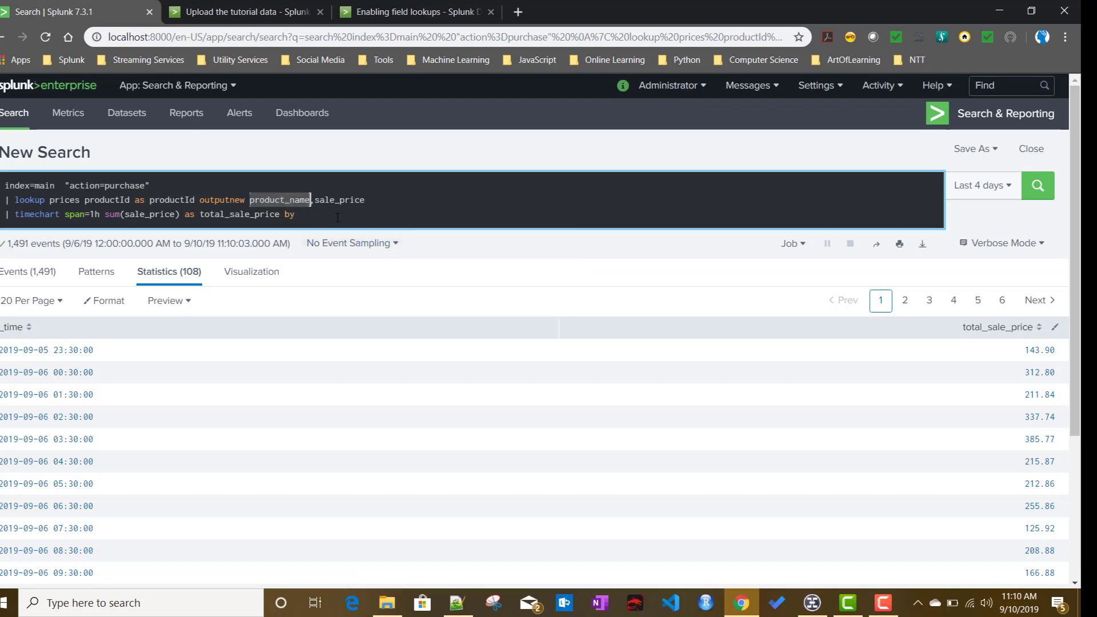
left_click(338, 216)
key("ctrl+v")
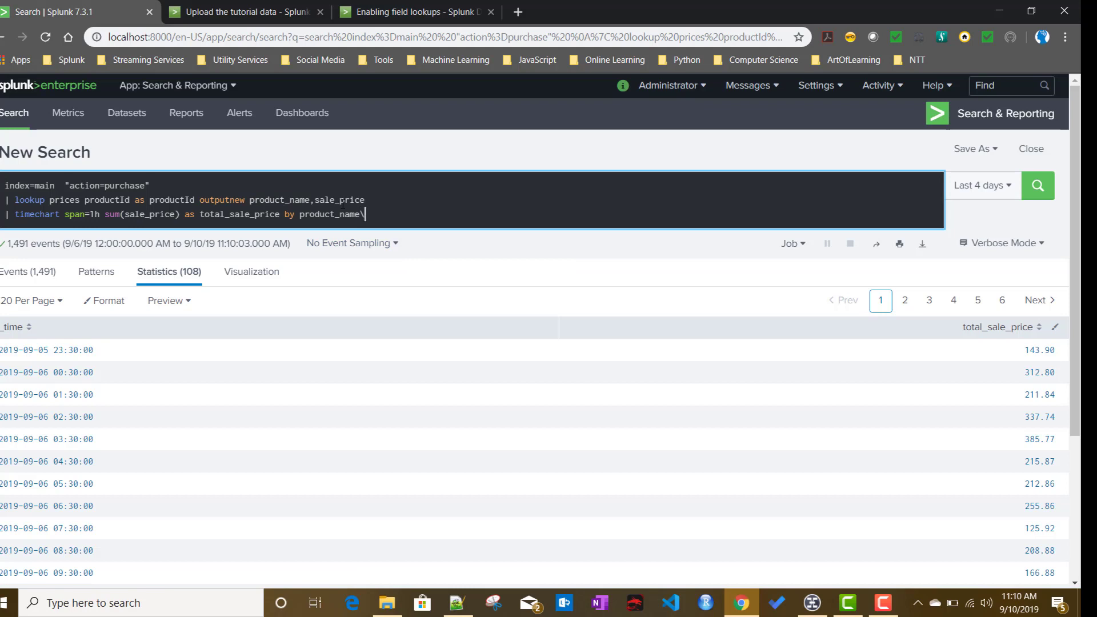
key("Return")
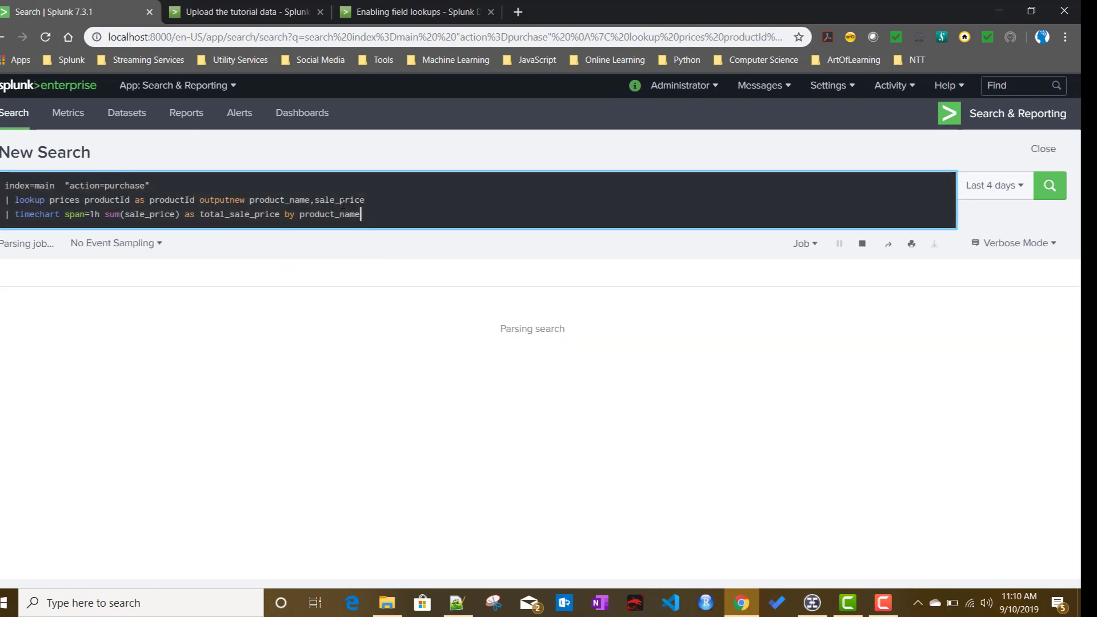
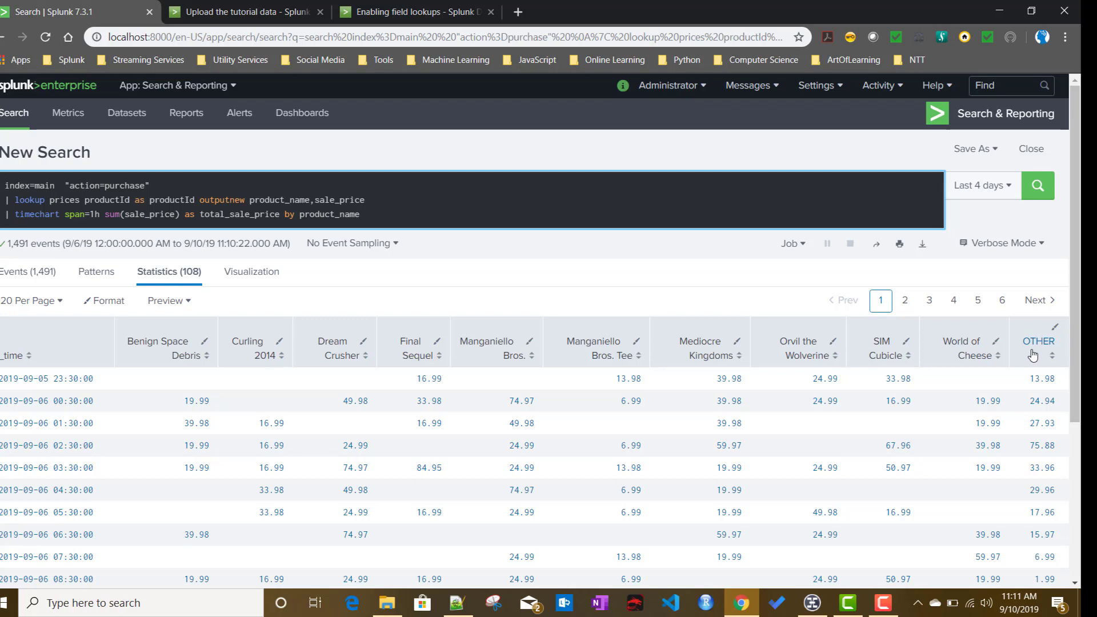
- Append otherstr="All Other Products" to the timechart line and run the search
type("o")
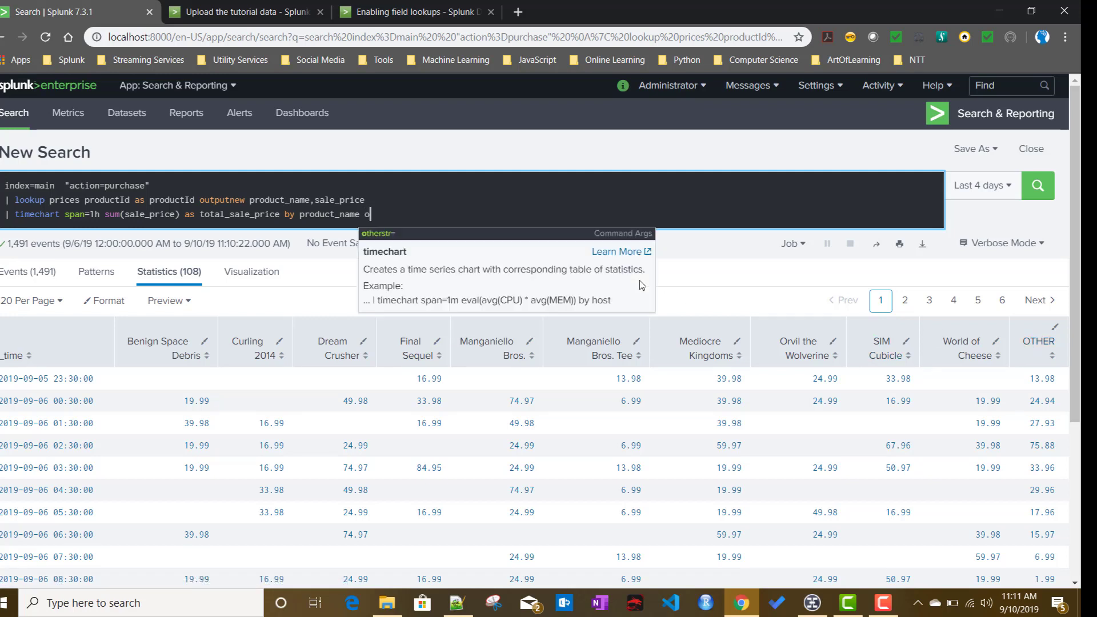
type("therstr=")
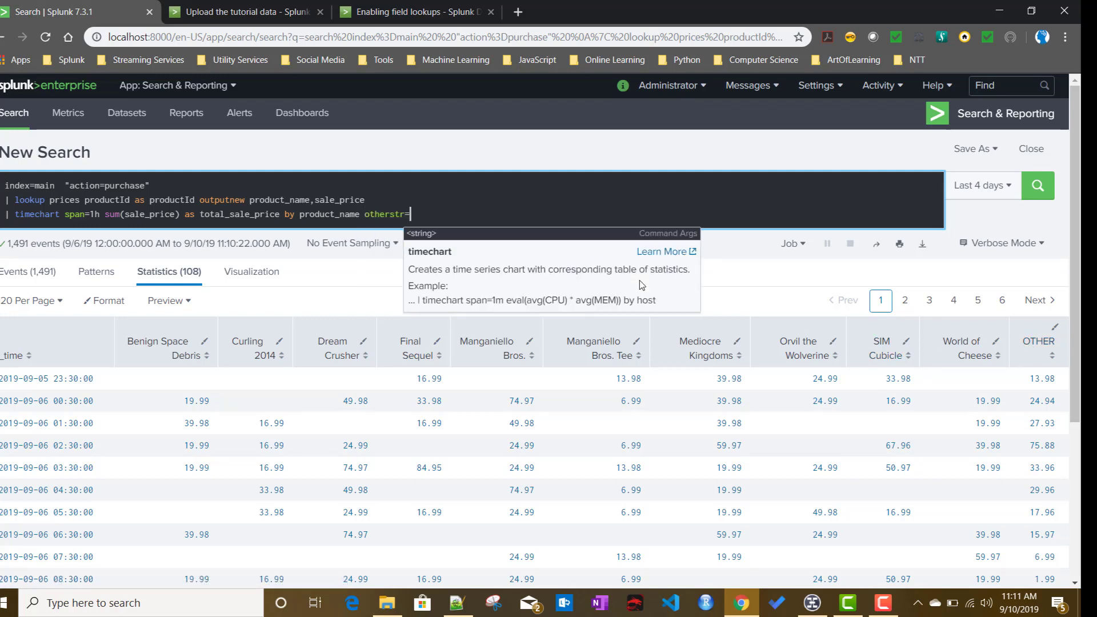
type("\"All")
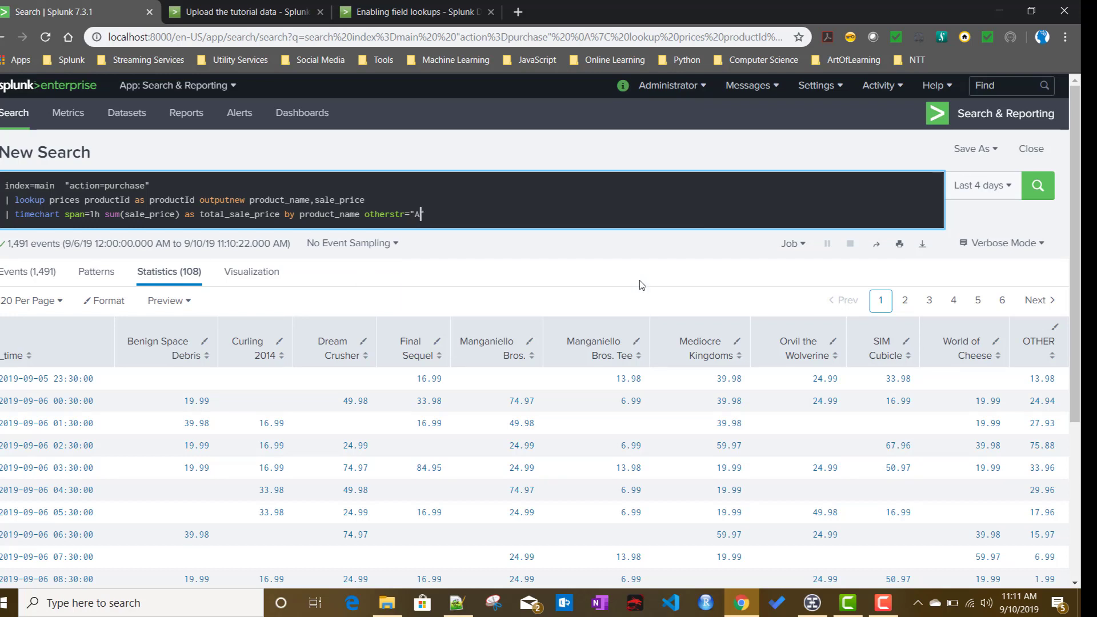
type(" Other Products\"")
key("Return")
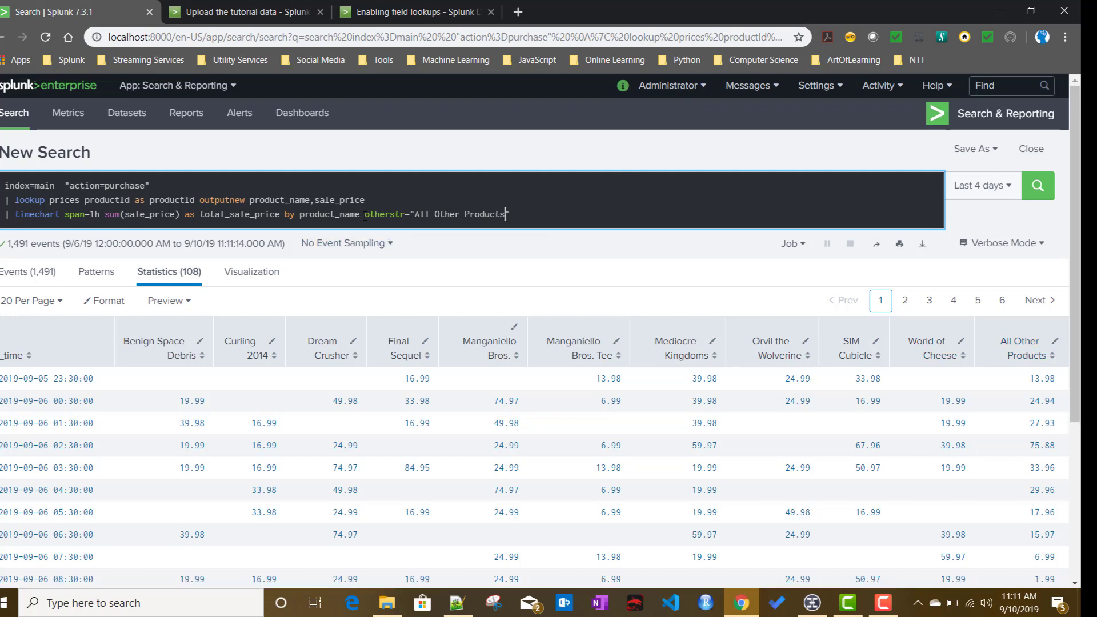
- Replace the otherstr option with useother=f and run the search
left_click_drag(365, 214, 564, 220)
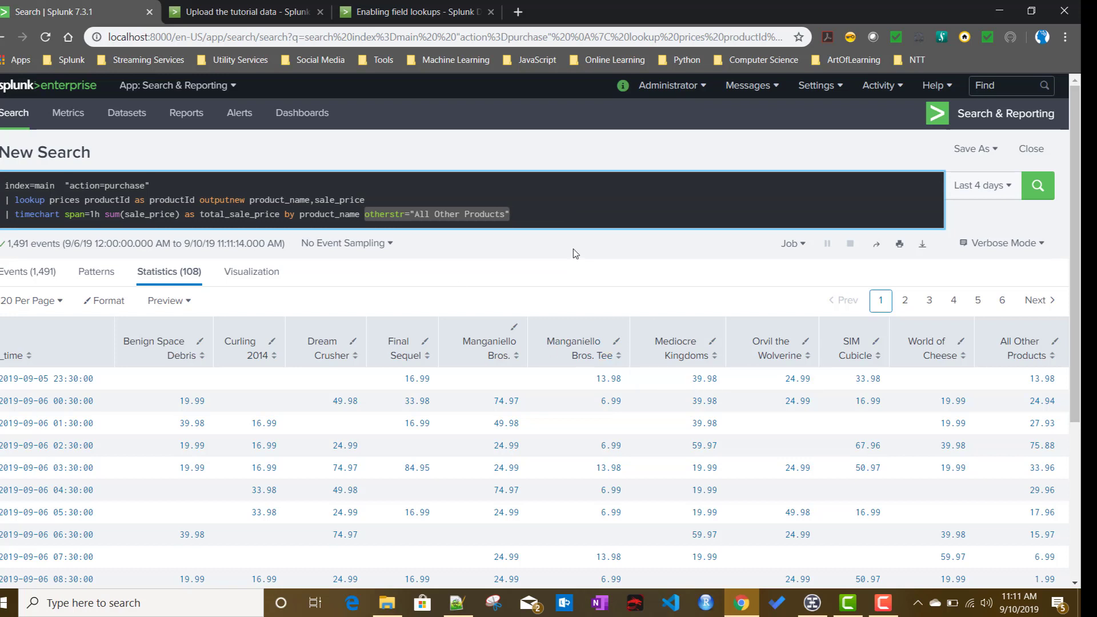
type("u")
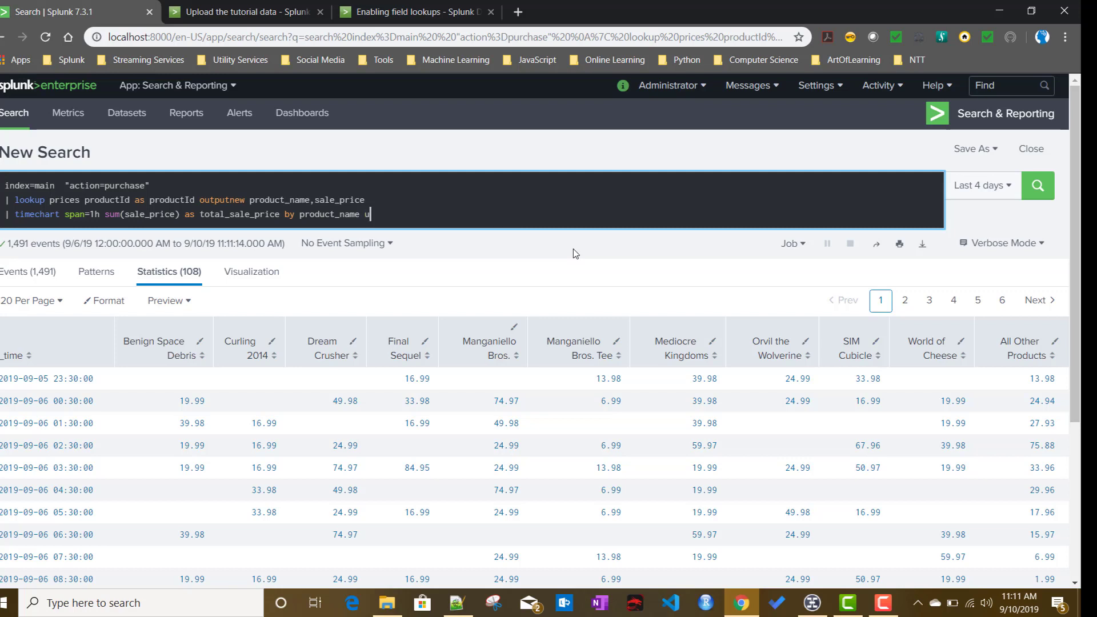
type("s")
type("eother=f")
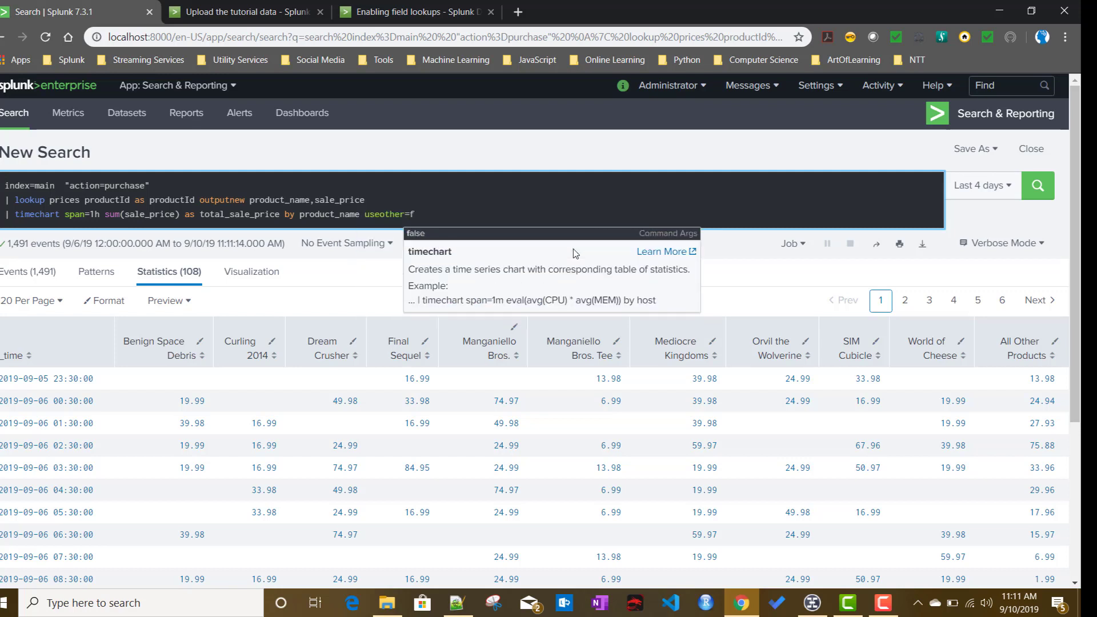
key("Return")
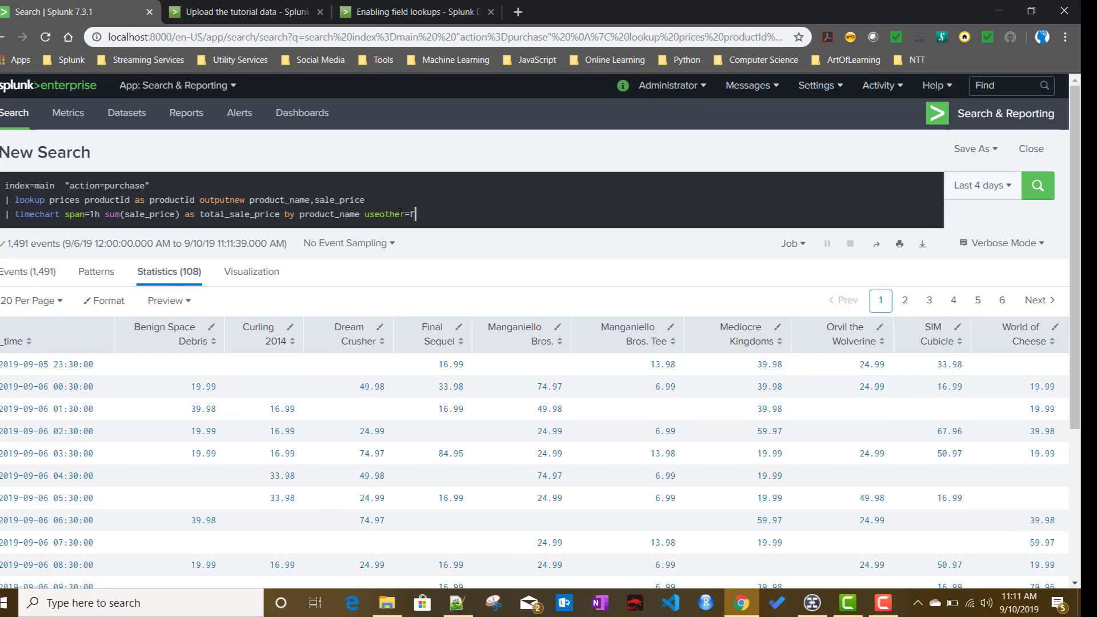
- Remove useother=f from the timechart line, insert limit=0 before span=1h and run the search
left_click_drag(416, 214, 366, 216)
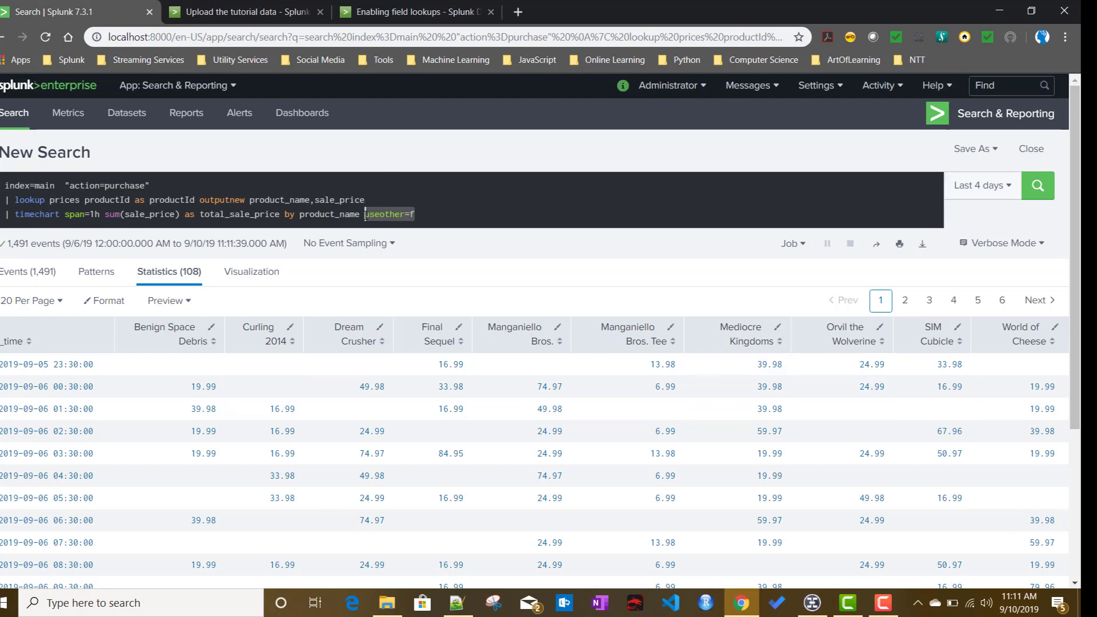
key("BackSpace")
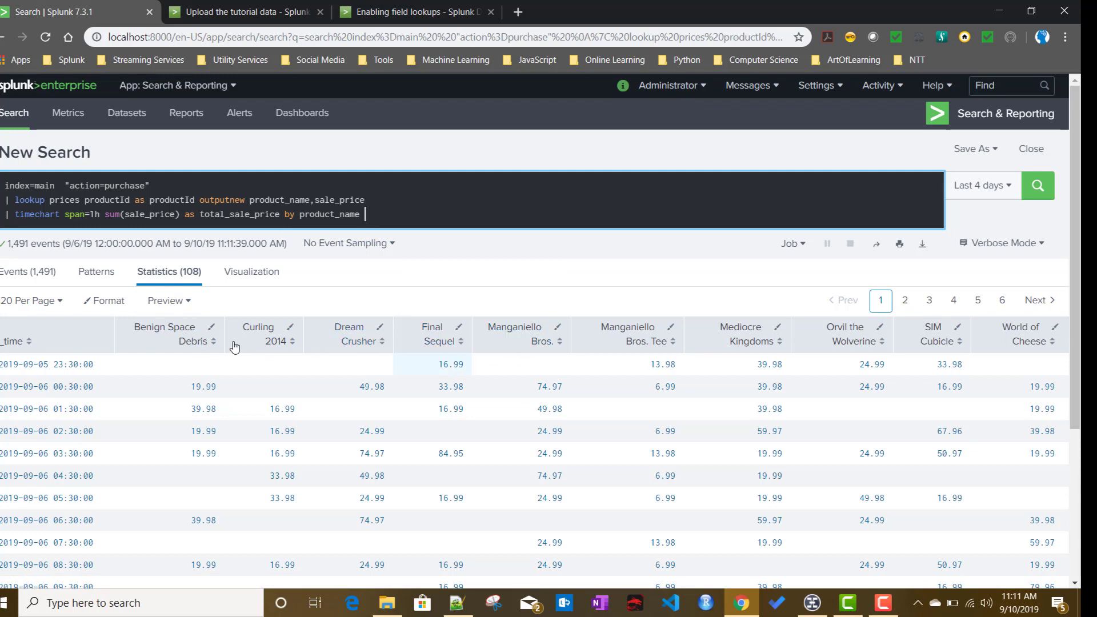
double_click(274, 200)
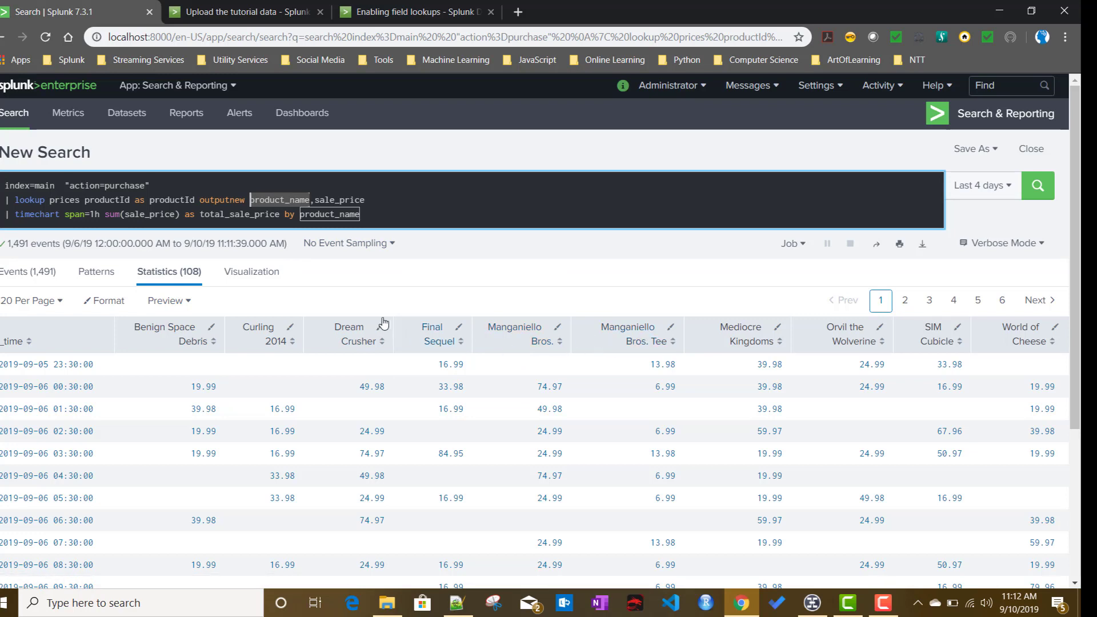
left_click(65, 214)
type("limit")
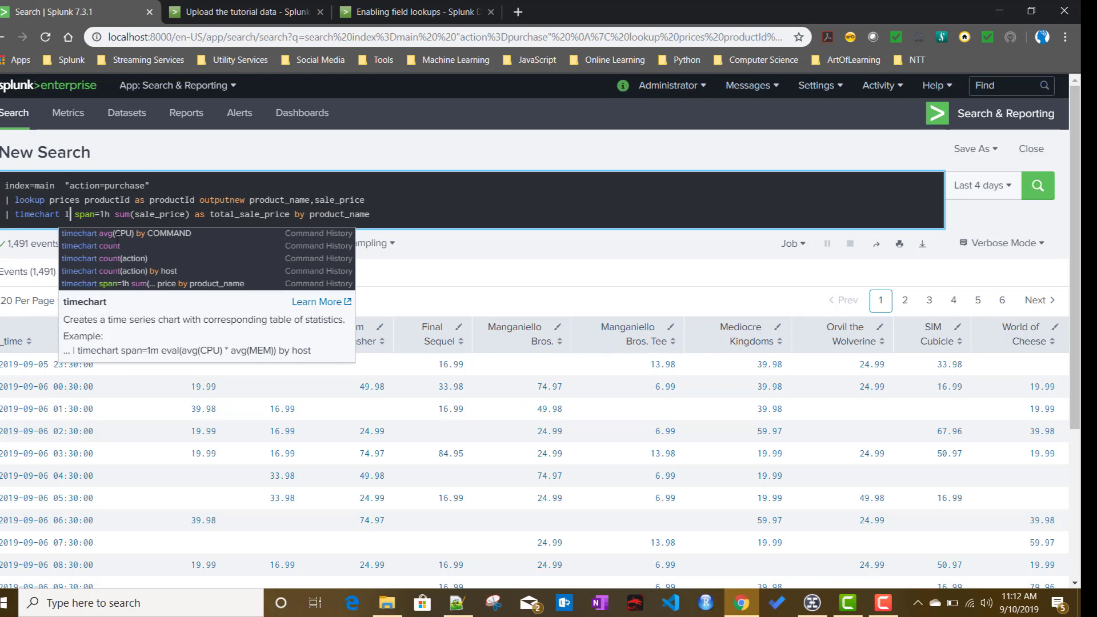
type("=0")
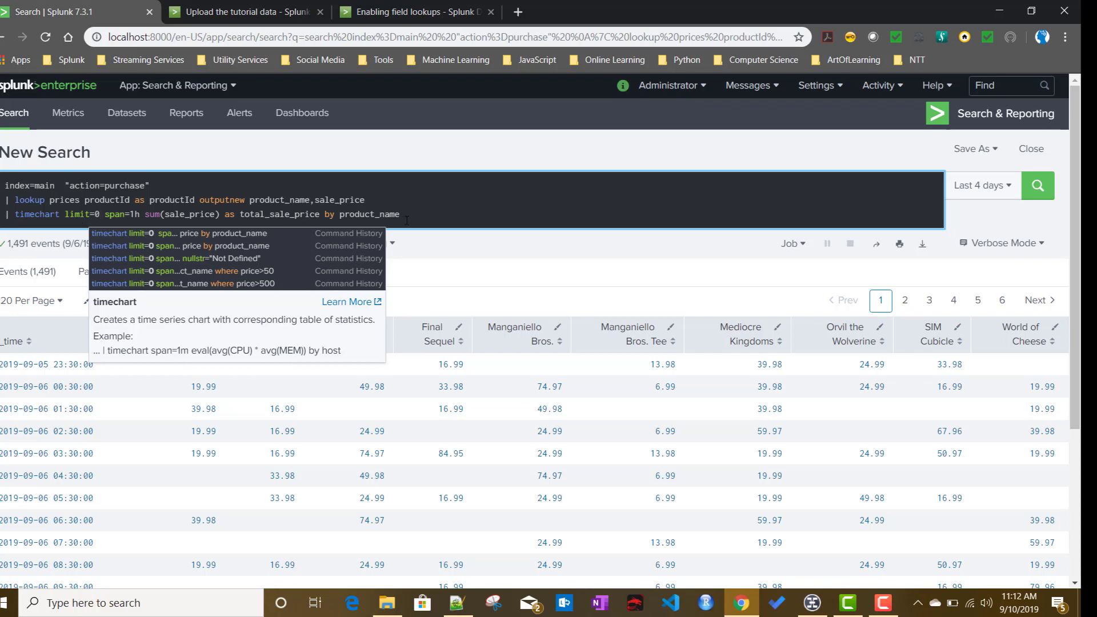
left_click(423, 216)
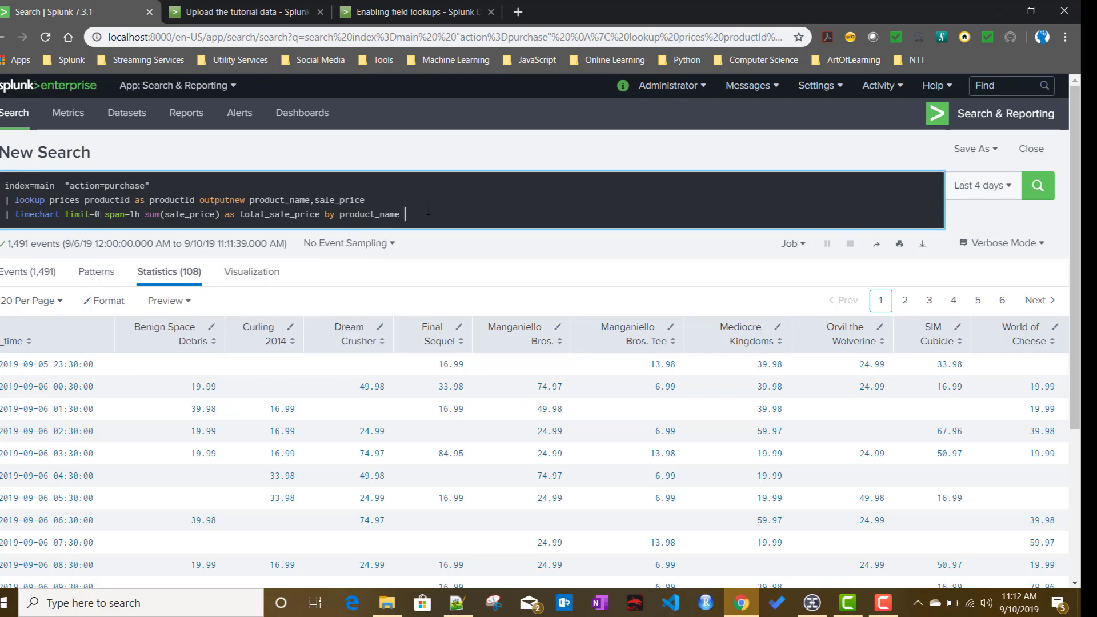
key("Return")
key("Return")
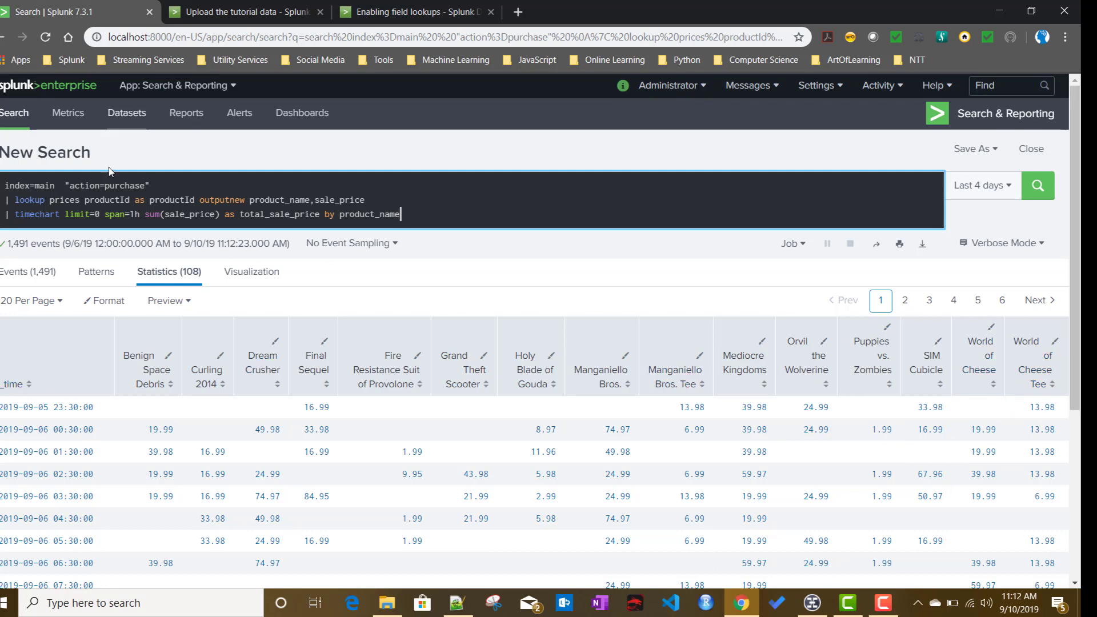
- Delete limit=0 from the timechart line, rerun the search and highlight product_name in the by clause
left_click(97, 215)
left_click_drag(96, 215, 66, 218)
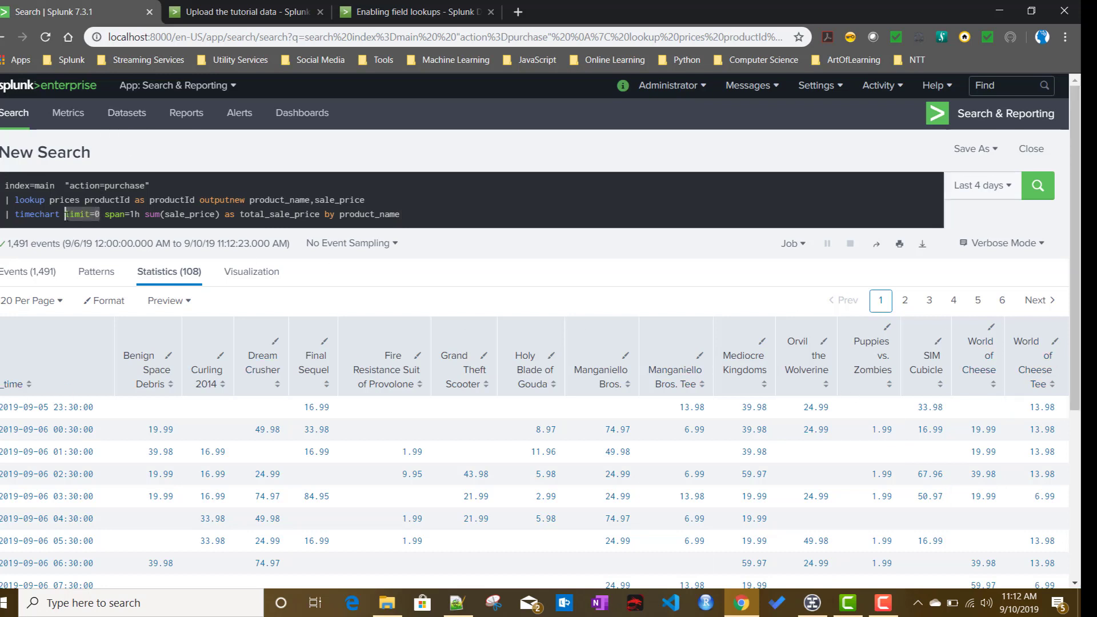
key("BackSpace")
key("Return")
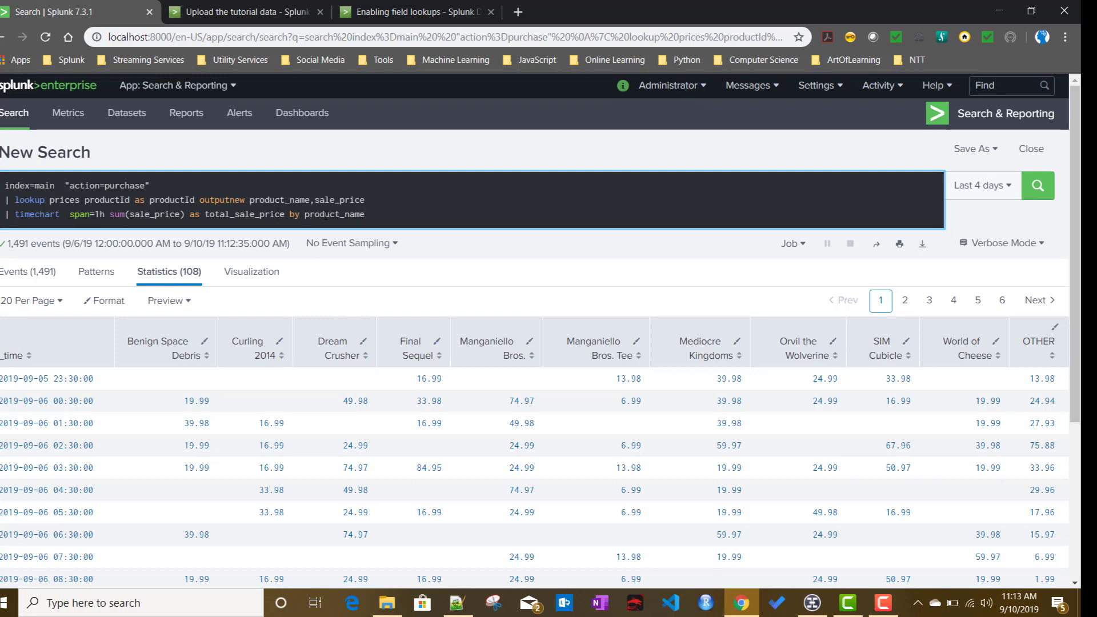
double_click(326, 214)
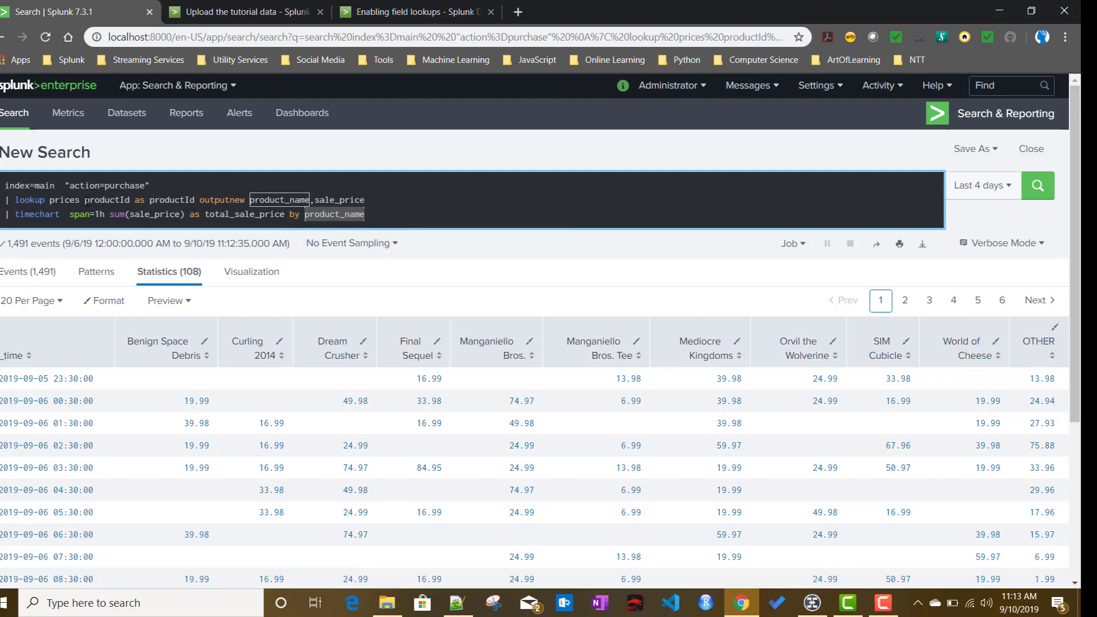
- Remove the "action=purchase" filter, copy and delete the timechart line, and run the remaining lookup search
left_click_drag(66, 186, 158, 187)
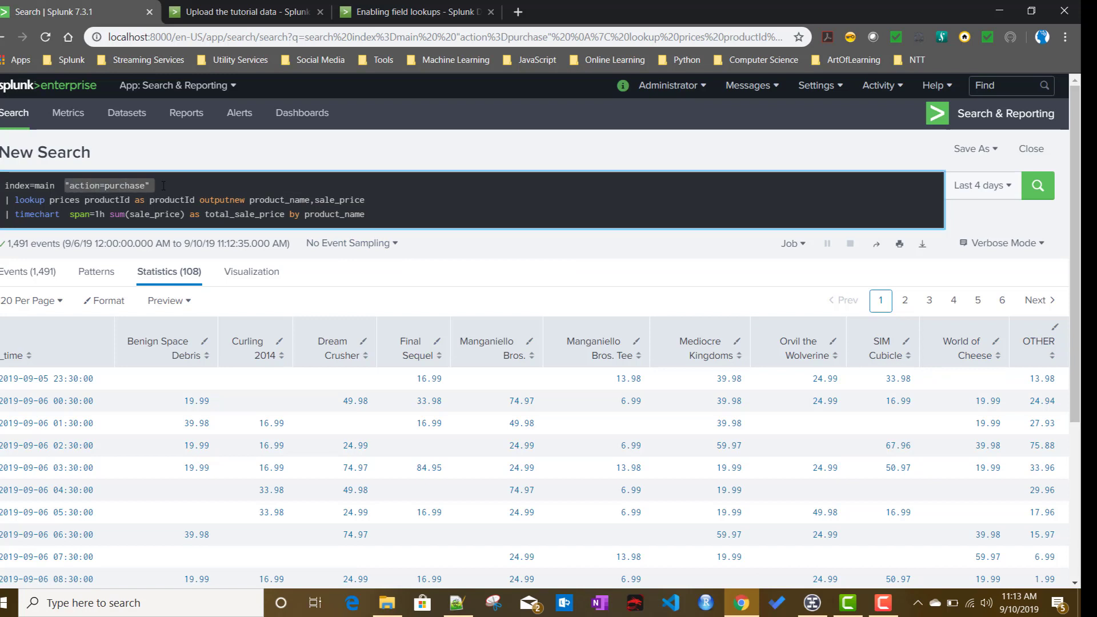
key("BackSpace")
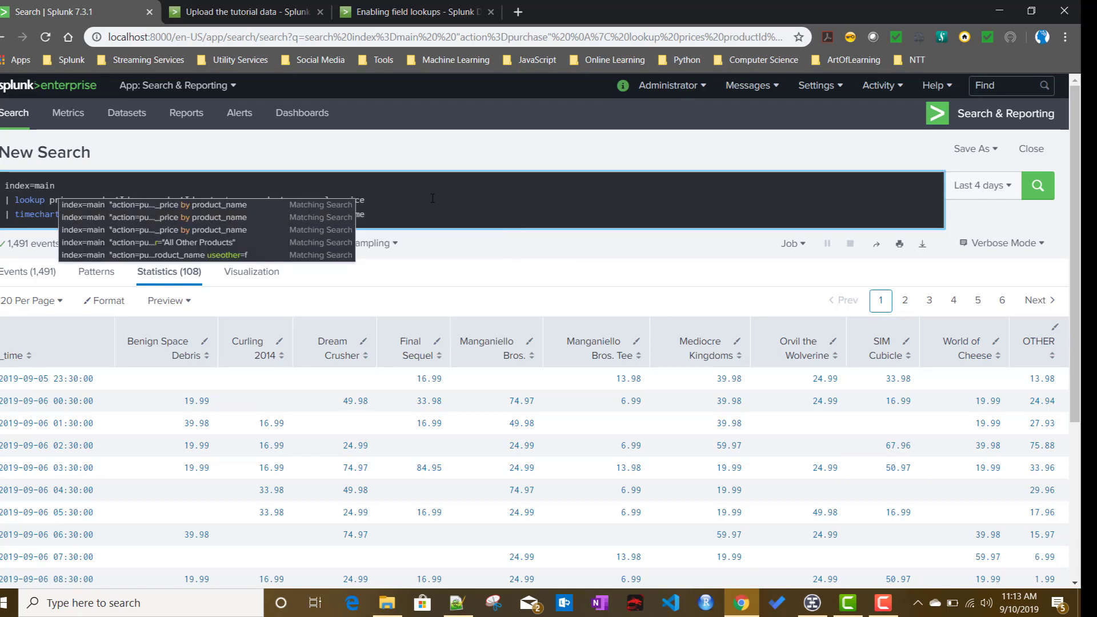
triple_click(407, 210)
key("ctrl+c")
key("BackSpace")
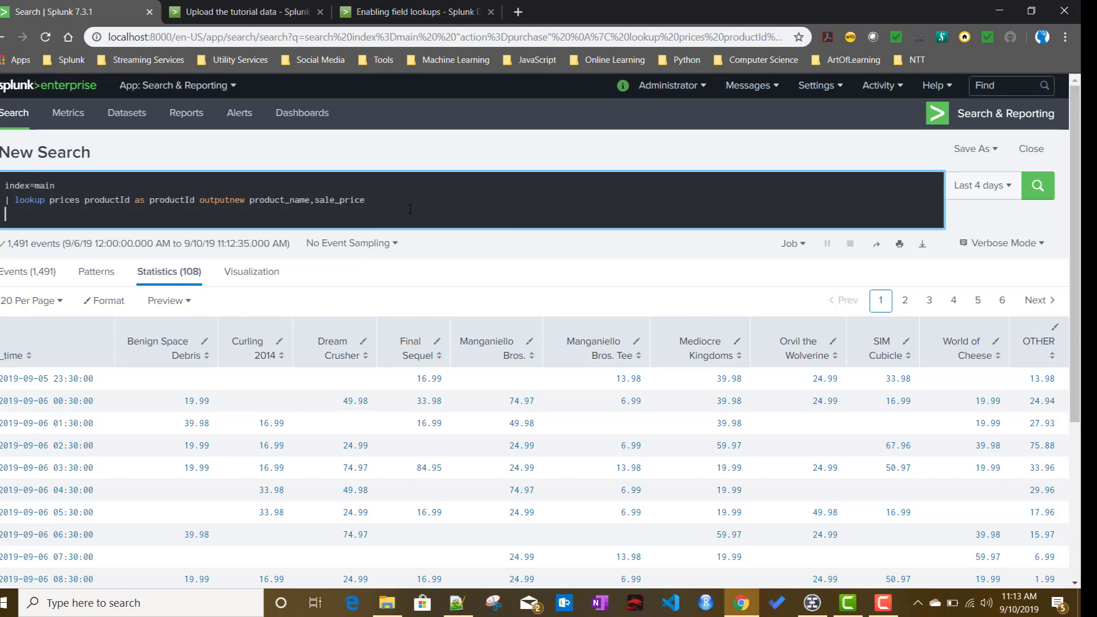
key("Return")
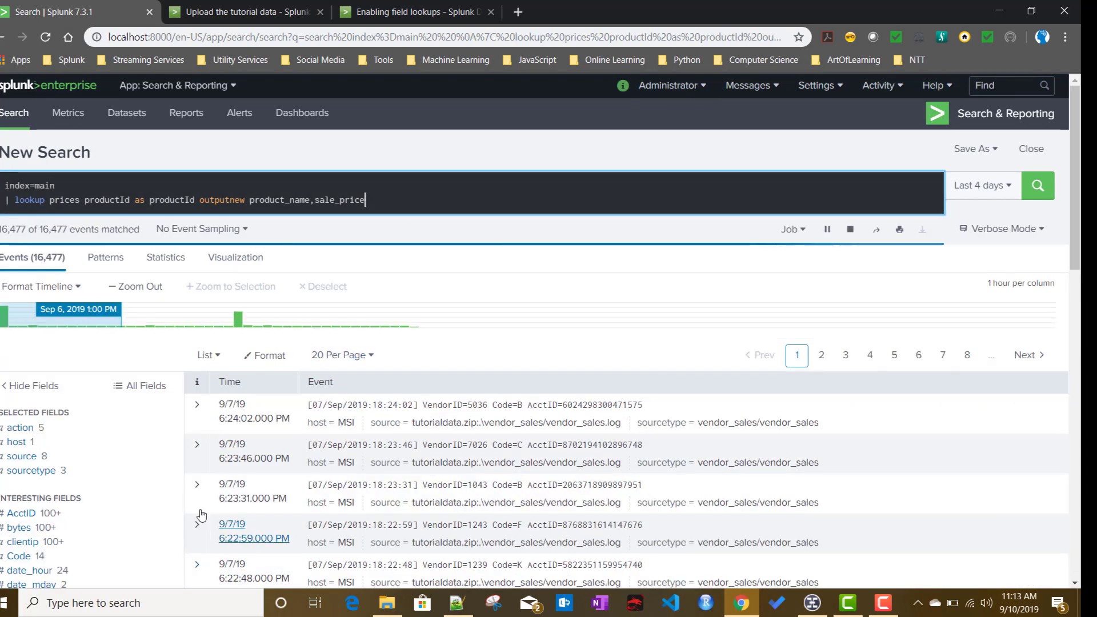
- Look through the returned events and paste the copied timechart line back below the lookup line
scroll(243, 480, "down", 4)
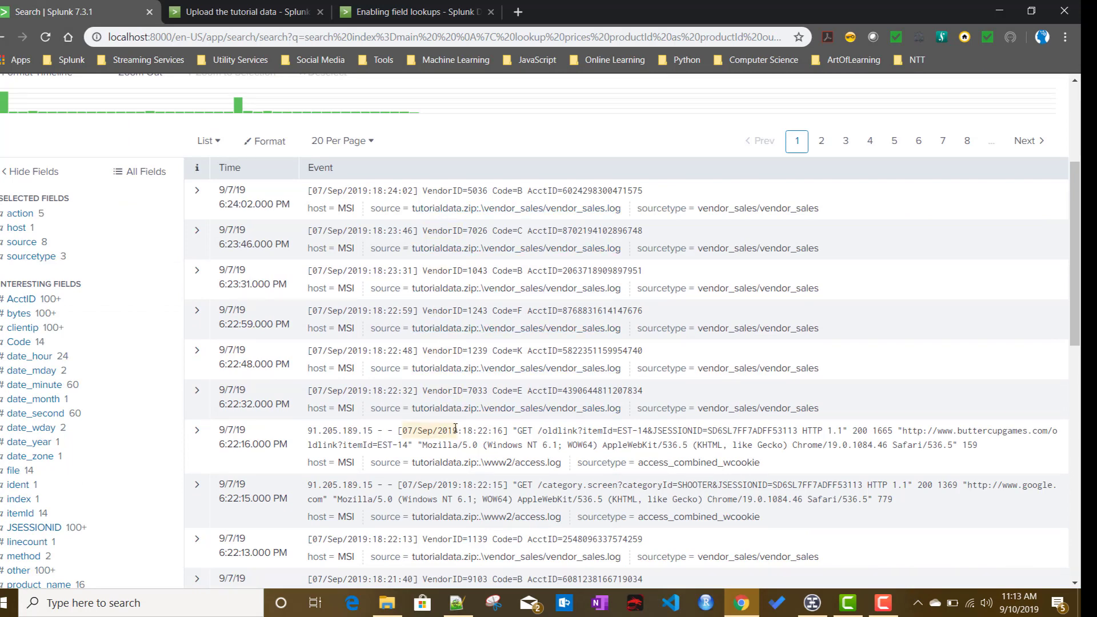
scroll(377, 451, "up", 4)
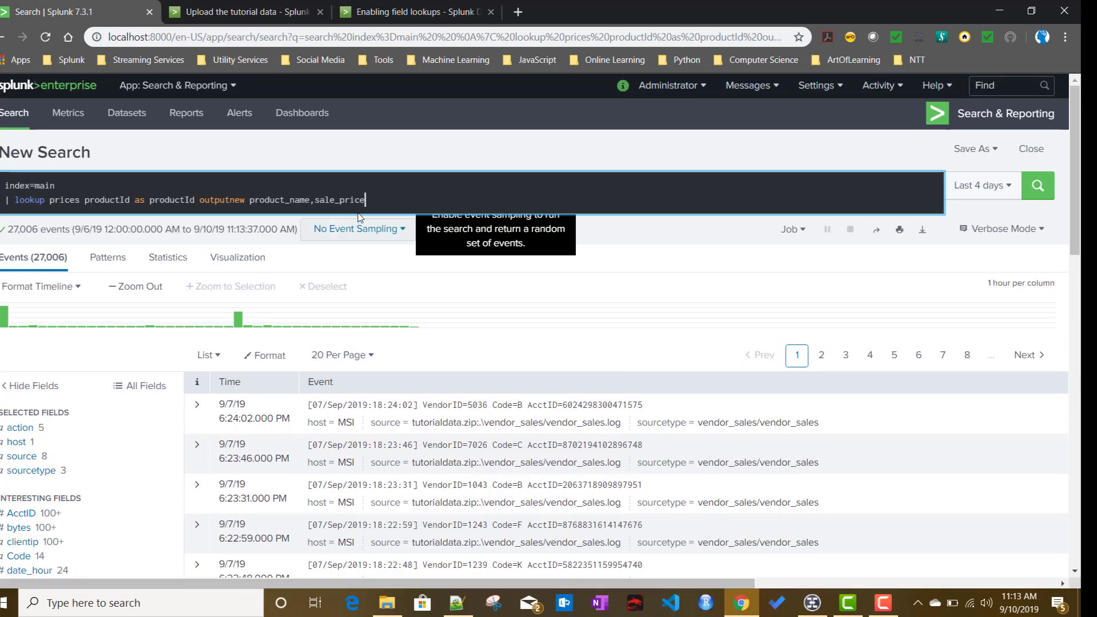
key("ctrl+v")
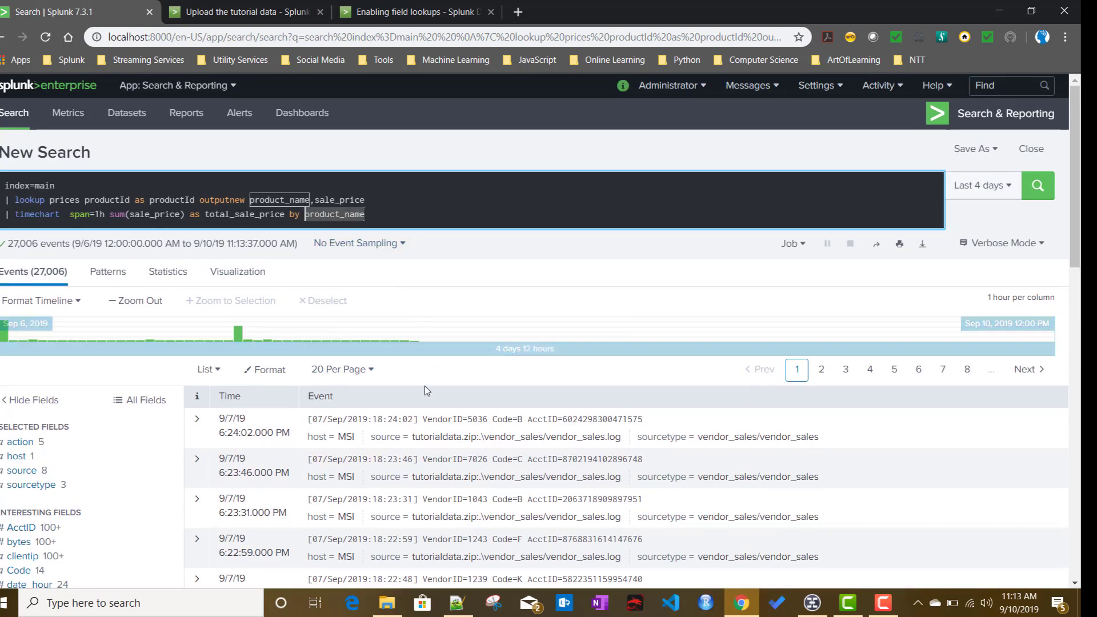
- Locate VendorID in the events, open its details from the interesting fields and copy the field name
left_click_drag(309, 419, 423, 420)
double_click(436, 424)
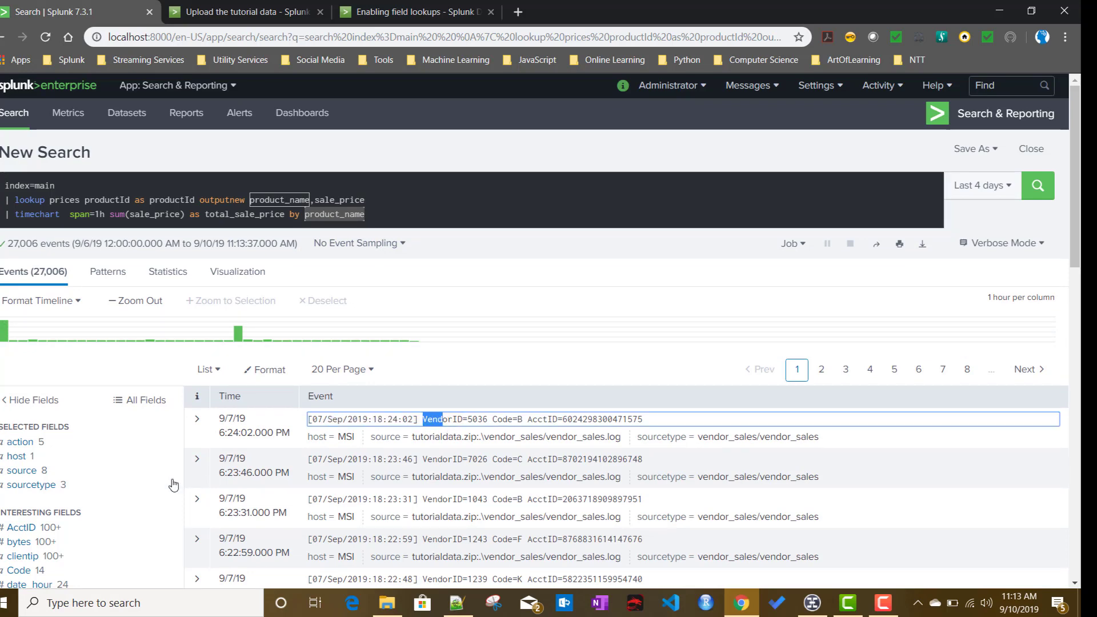
scroll(171, 483, "down", 5)
scroll(66, 515, "down", 3)
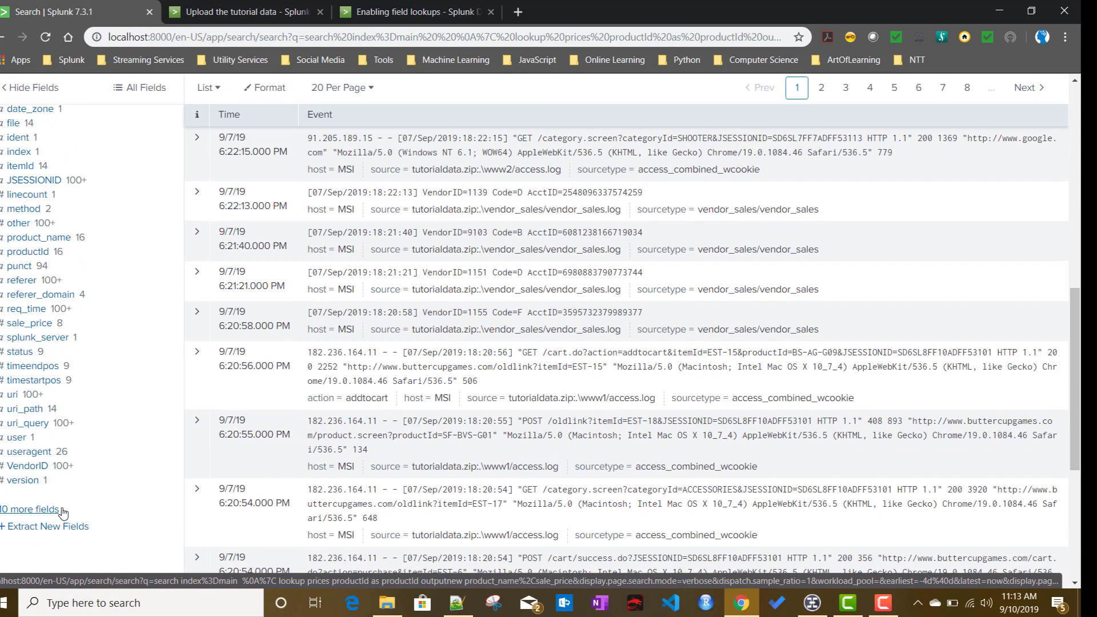
left_click(21, 469)
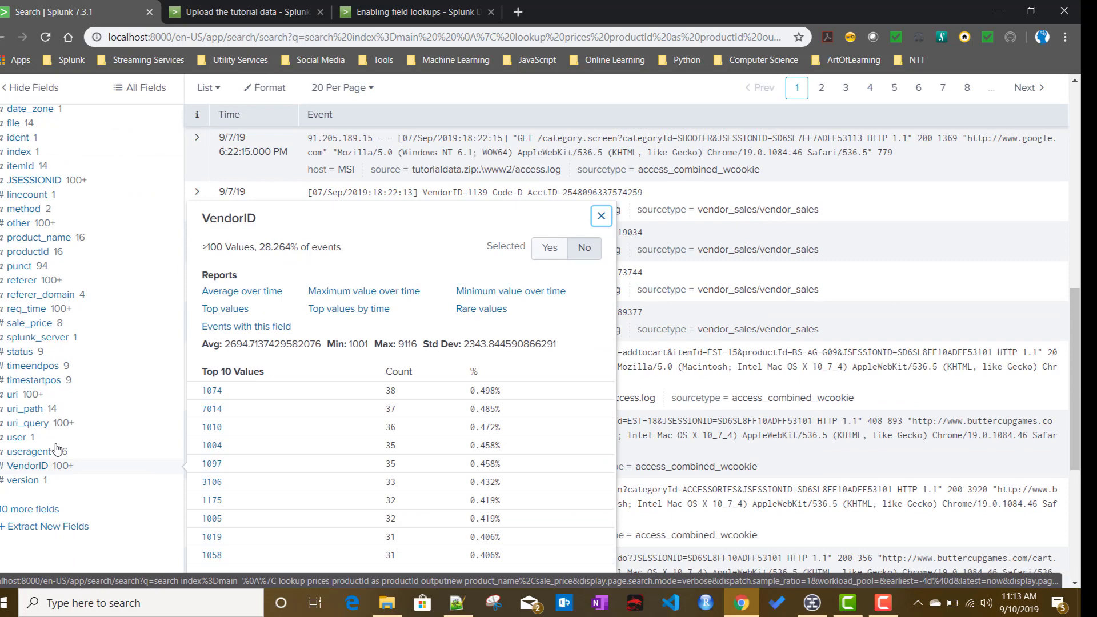
double_click(224, 218)
key("ctrl+c")
scroll(224, 218, "up", 10)
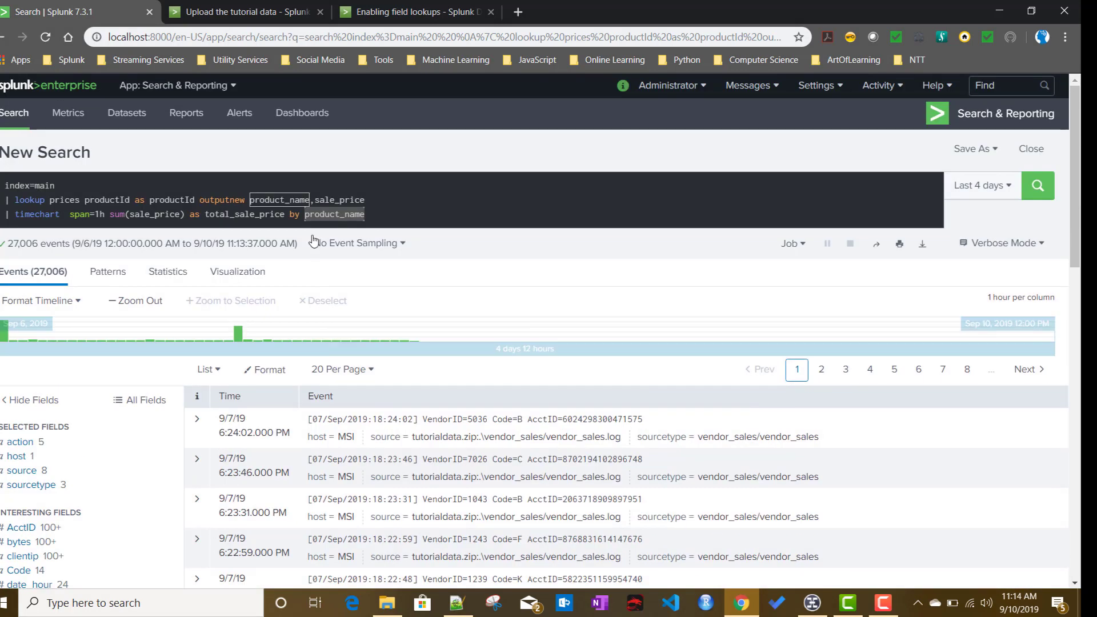
- Replace product_name with VendorID in the timechart by clause, run the search and highlight productId in the lookup line
double_click(327, 213)
key("ctrl+v")
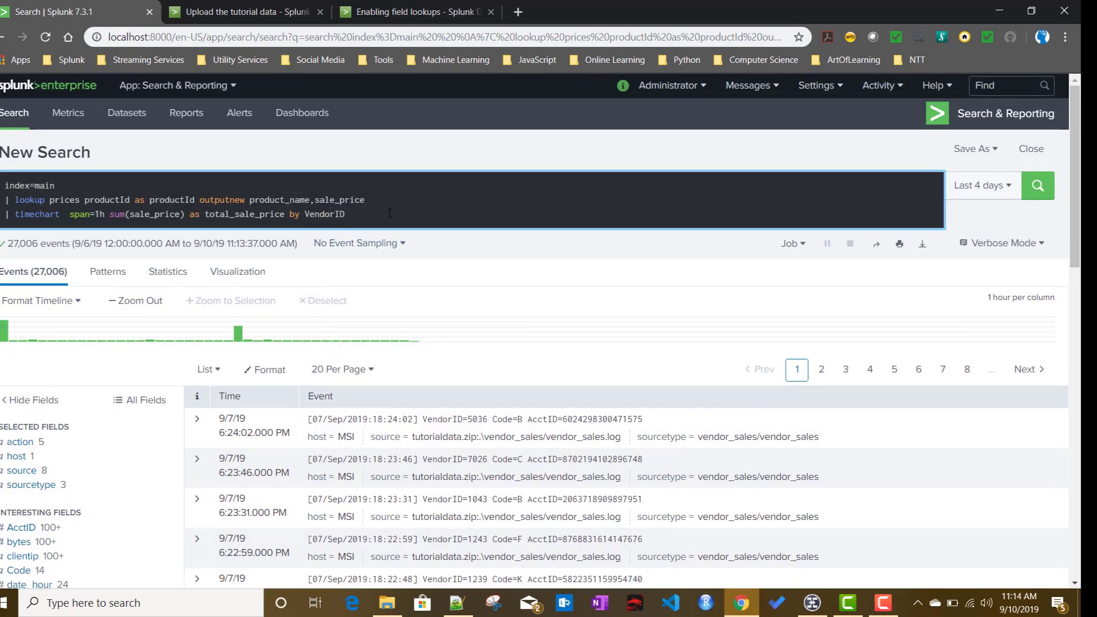
key("Return")
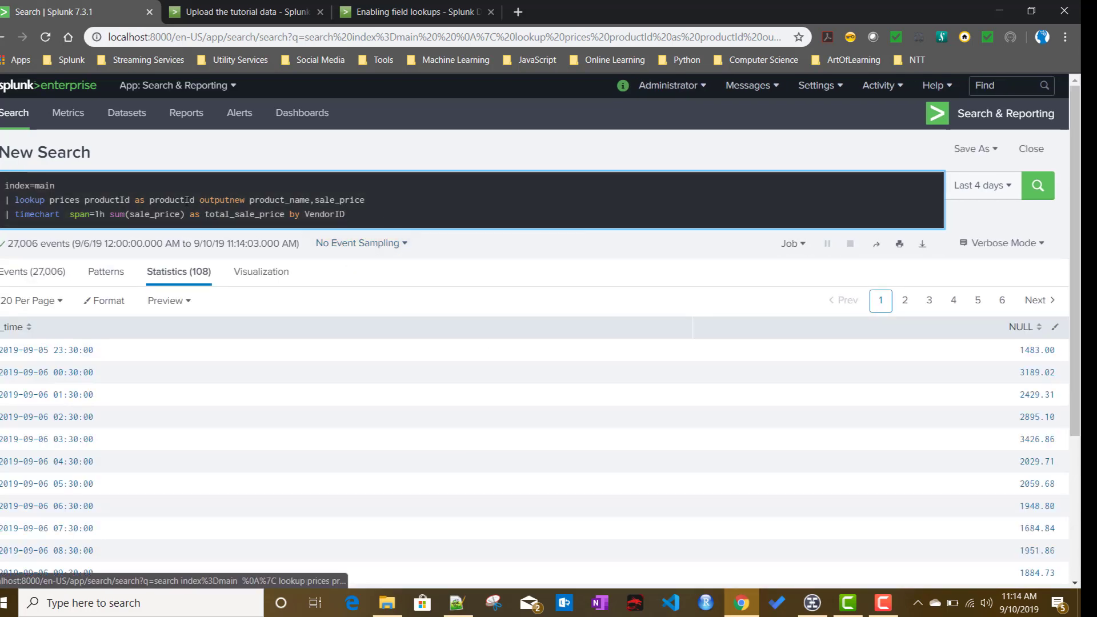
double_click(102, 200)
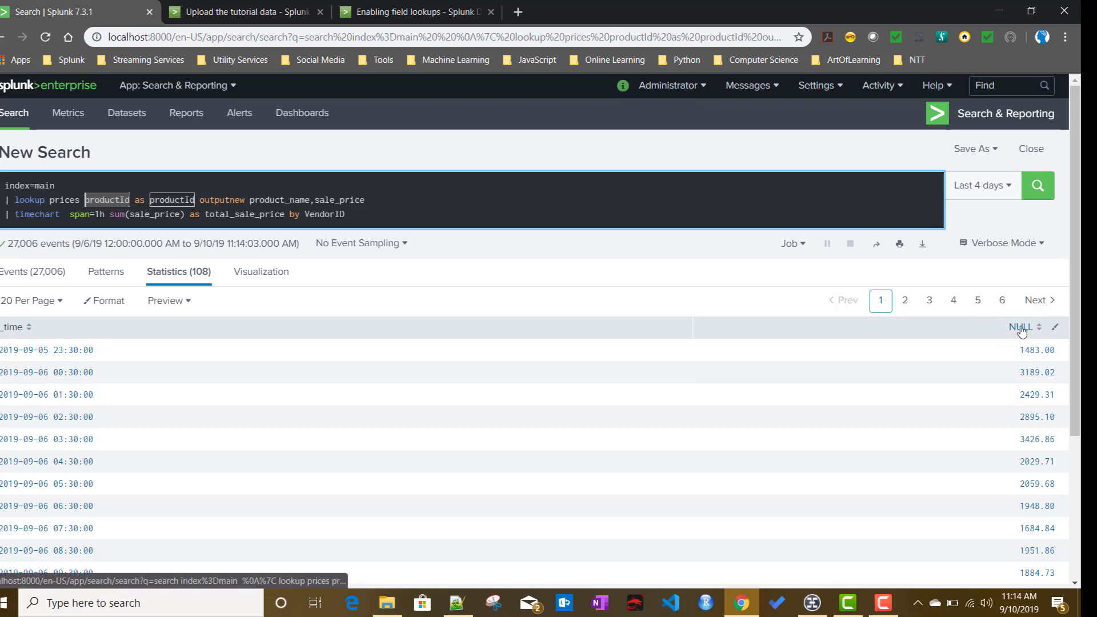
- Append usenull=f after VendorID on the timechart line and run the search
left_click(363, 214)
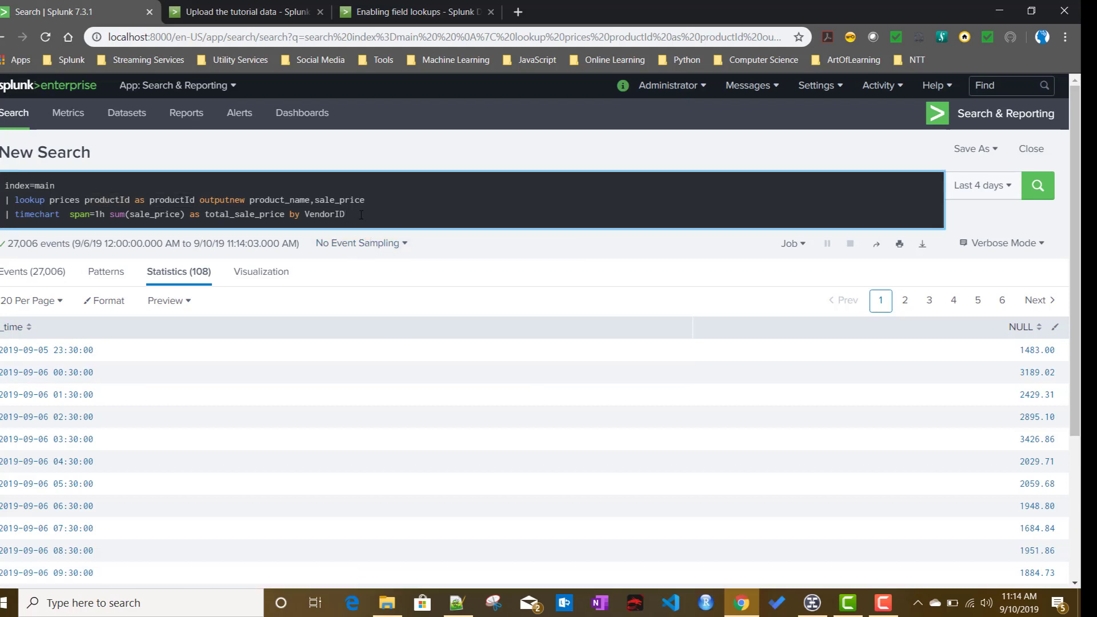
type("us")
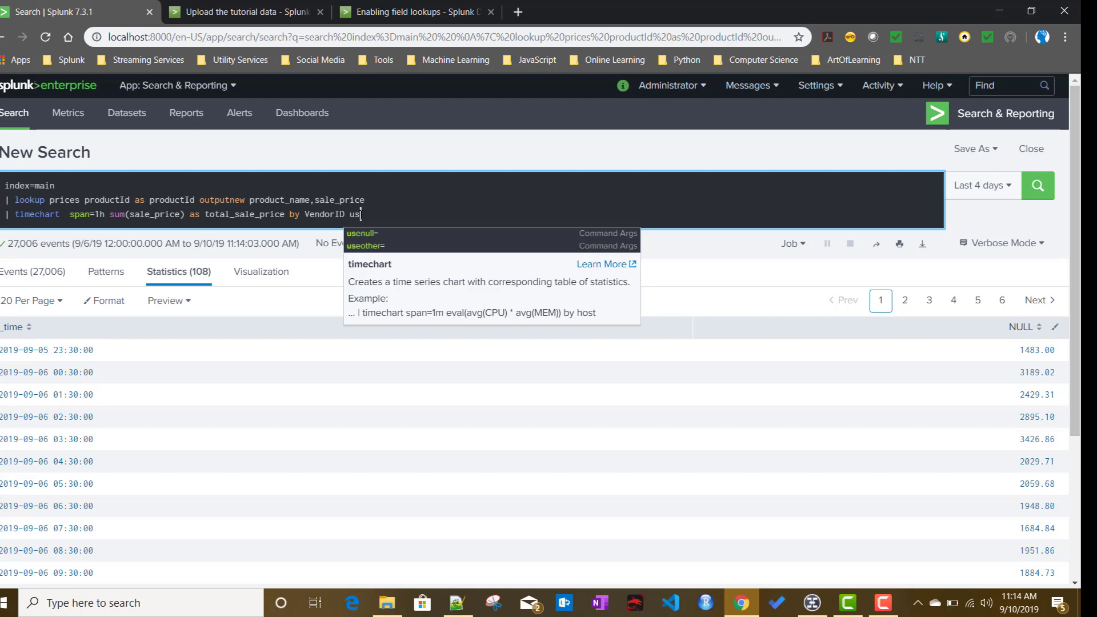
key("Down")
key("Return")
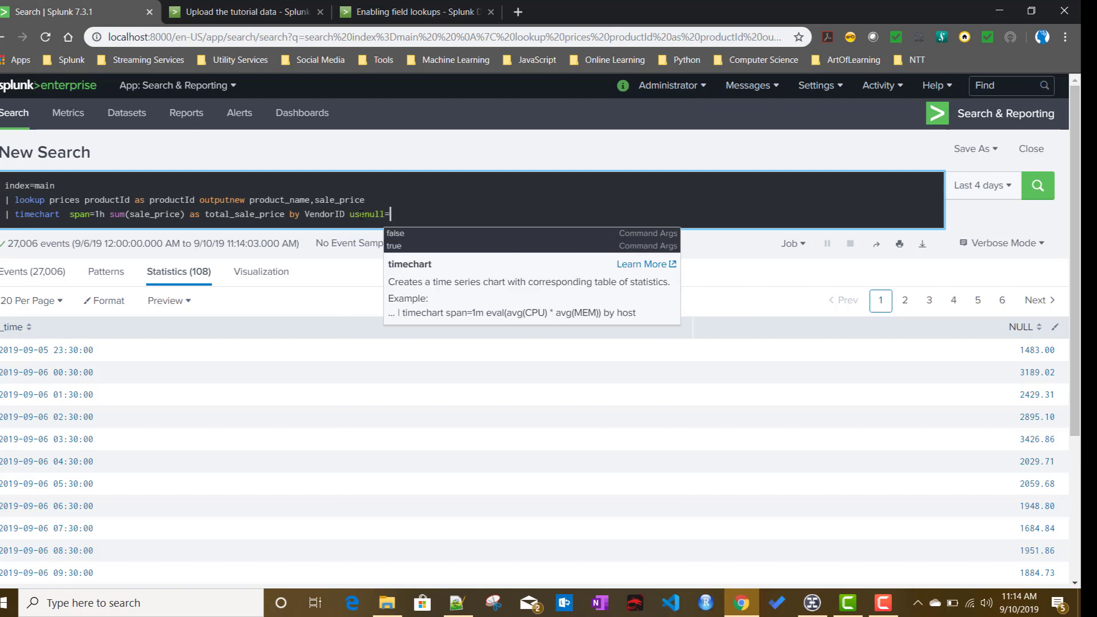
type("f")
key("Return")
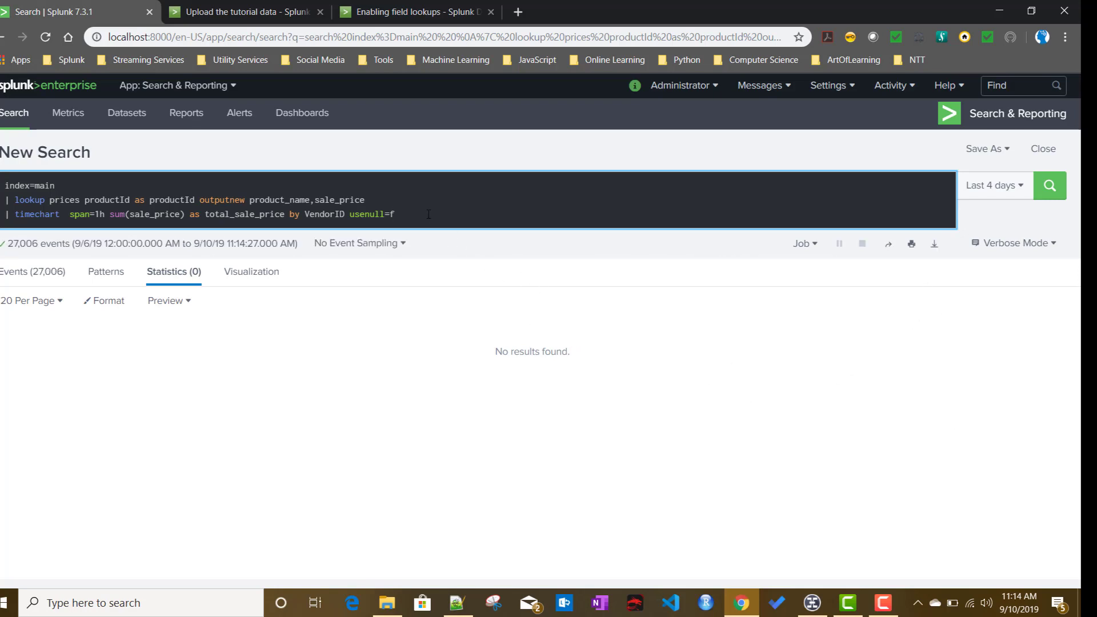
- Replace the usenull option with nullstr="No Product Availble" and run the search
key("BackSpace")
key("BackSpace")
key("BackSpace")
key("BackSpace")
key("BackSpace")
key("BackSpace")
key("BackSpace")
key("BackSpace")
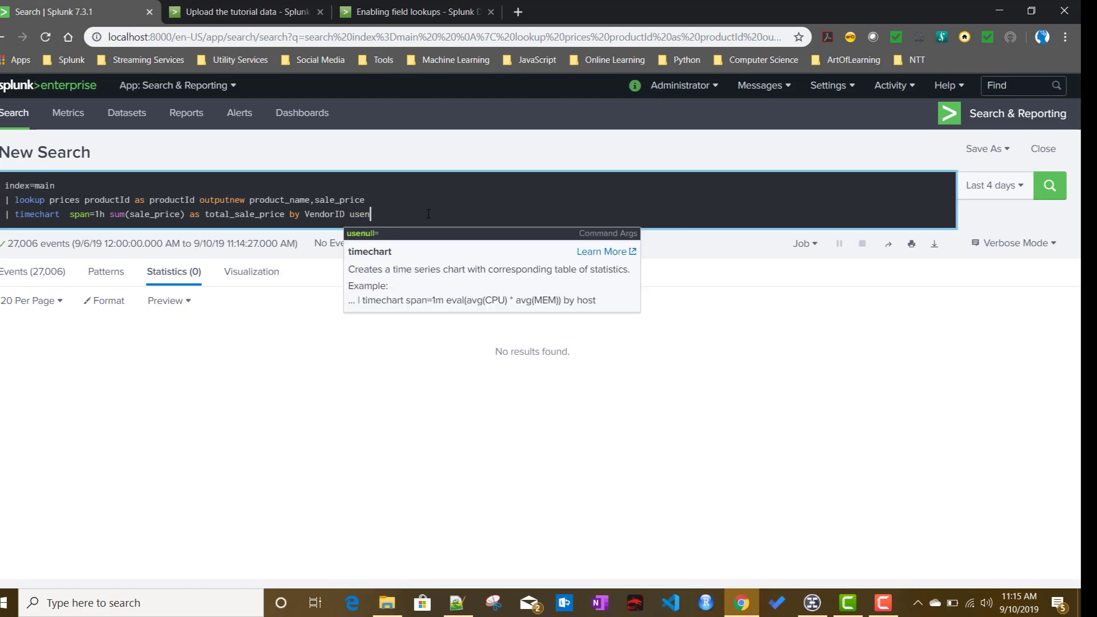
key("BackSpace")
type("nu")
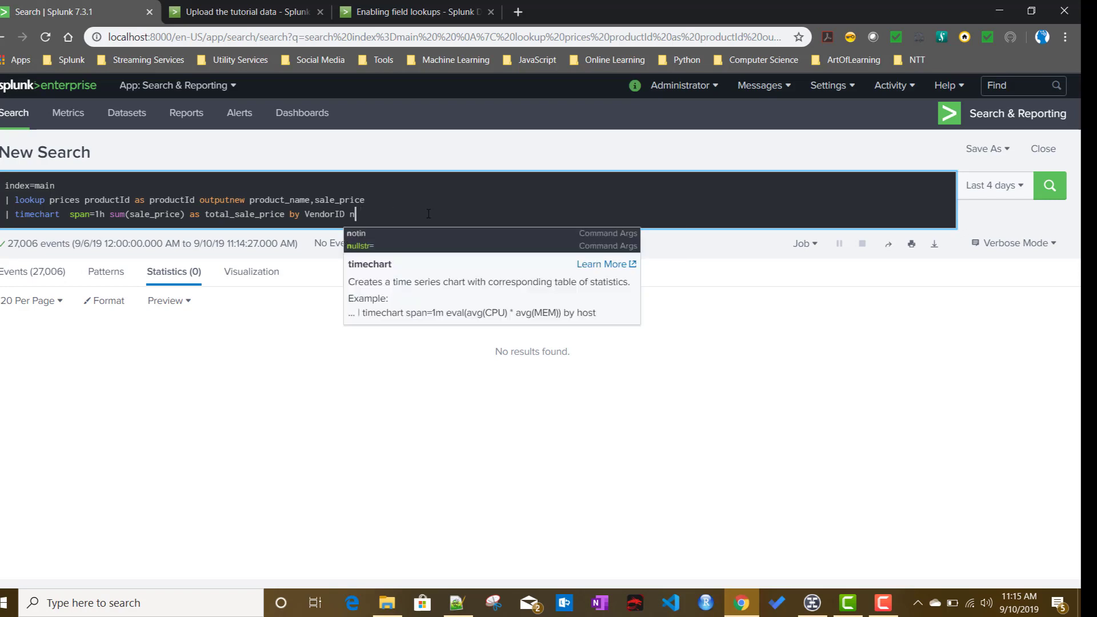
key("Tab")
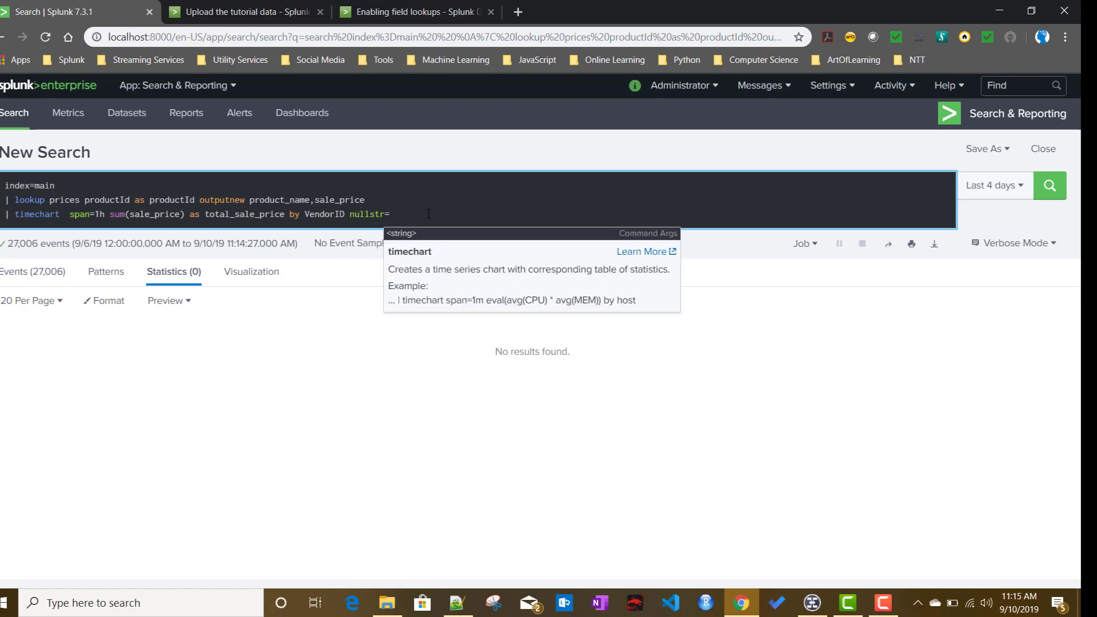
type("\"")
type("No Prod")
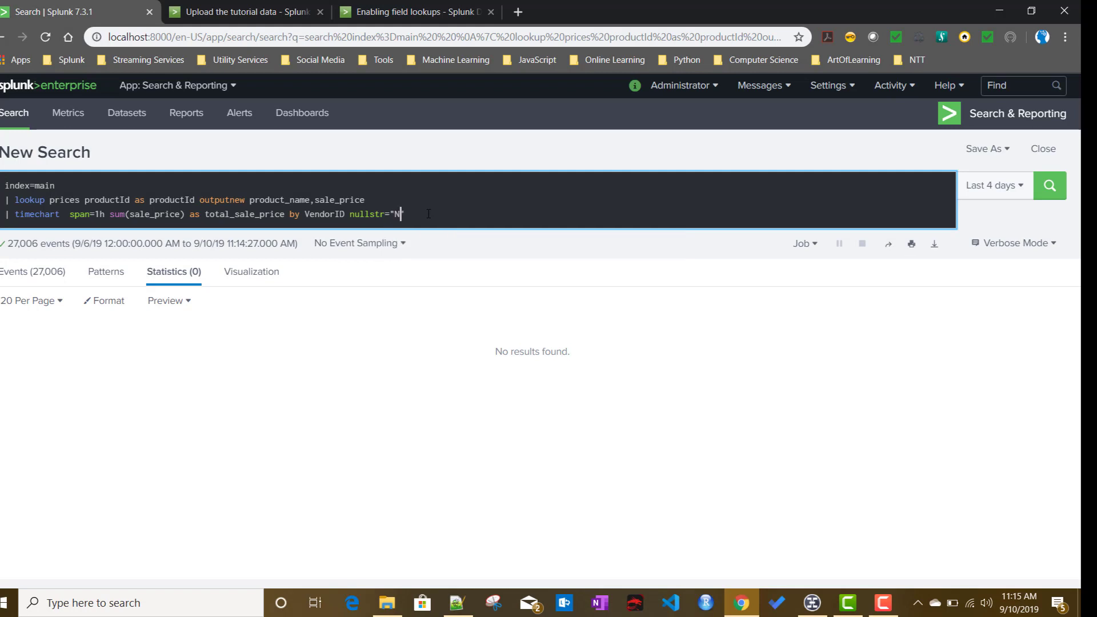
type("uct Availble")
key("Return")
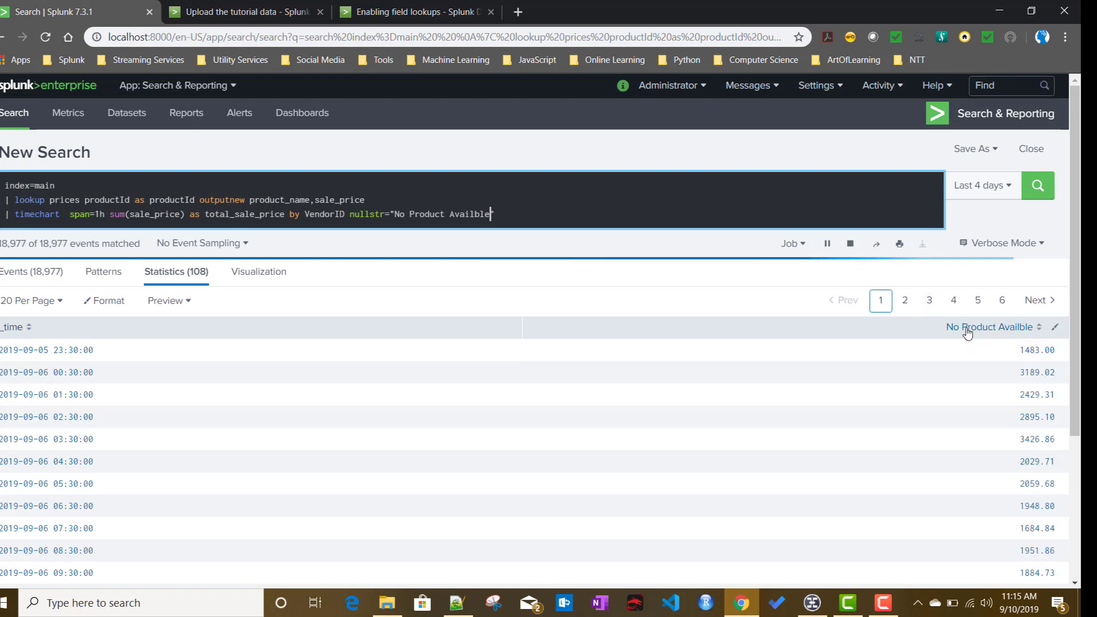
- Delete the nullstr option from the end of the timechart line and rerun the search
left_click(528, 221)
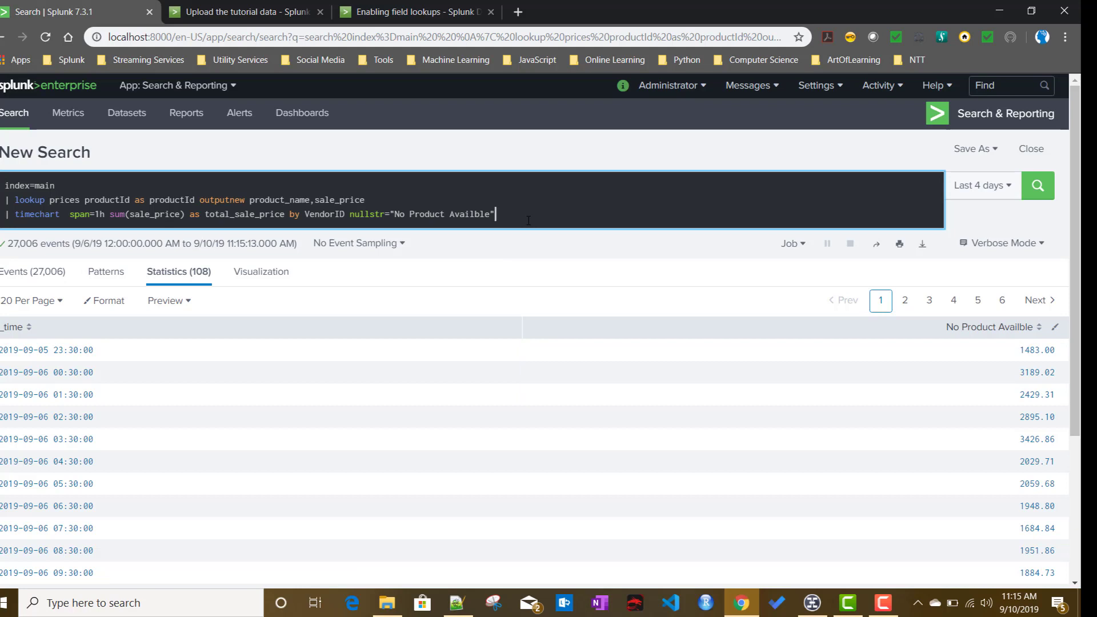
left_click_drag(349, 214, 530, 223)
key("BackSpace")
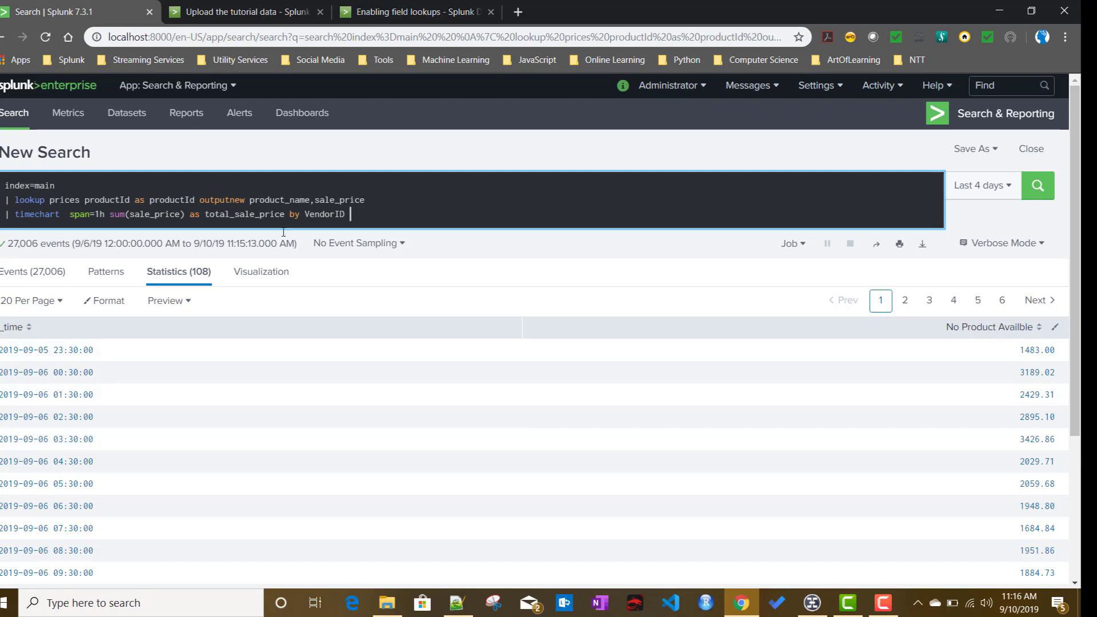
key("Return")
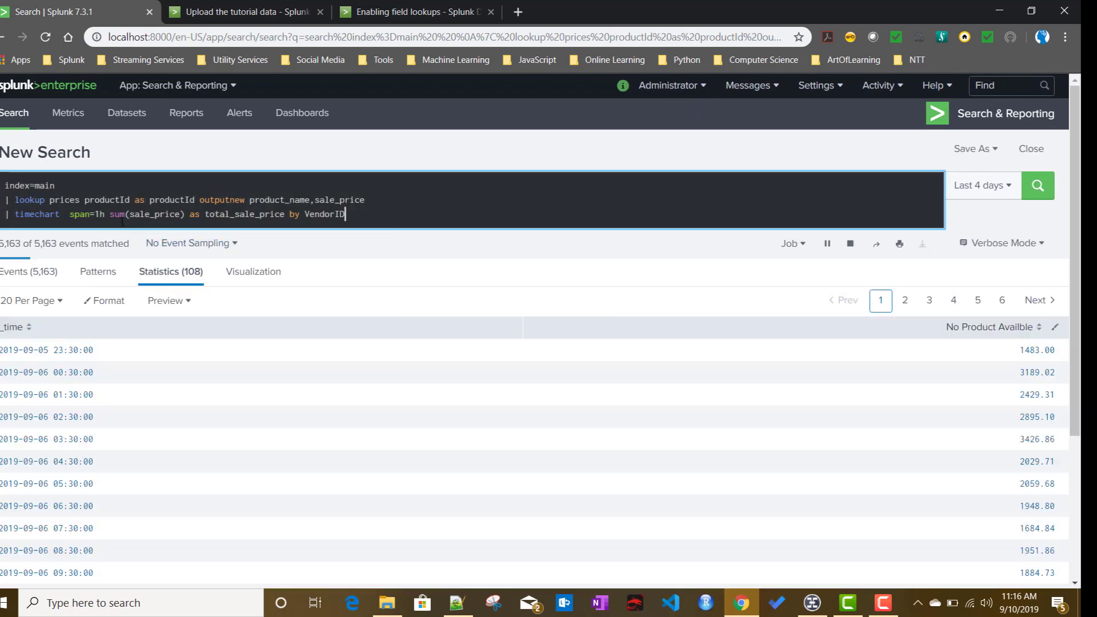
- Copy product_name from the lookup line over VendorID in the by clause and run the search
double_click(324, 213)
double_click(280, 200)
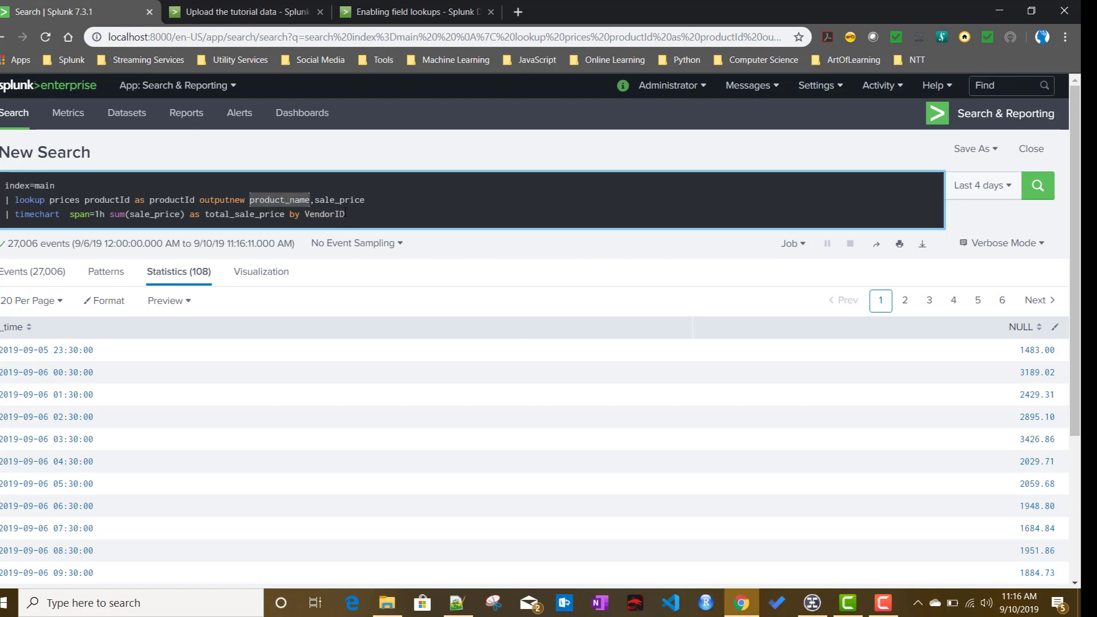
key("ctrl+c")
double_click(324, 214)
key("ctrl+v")
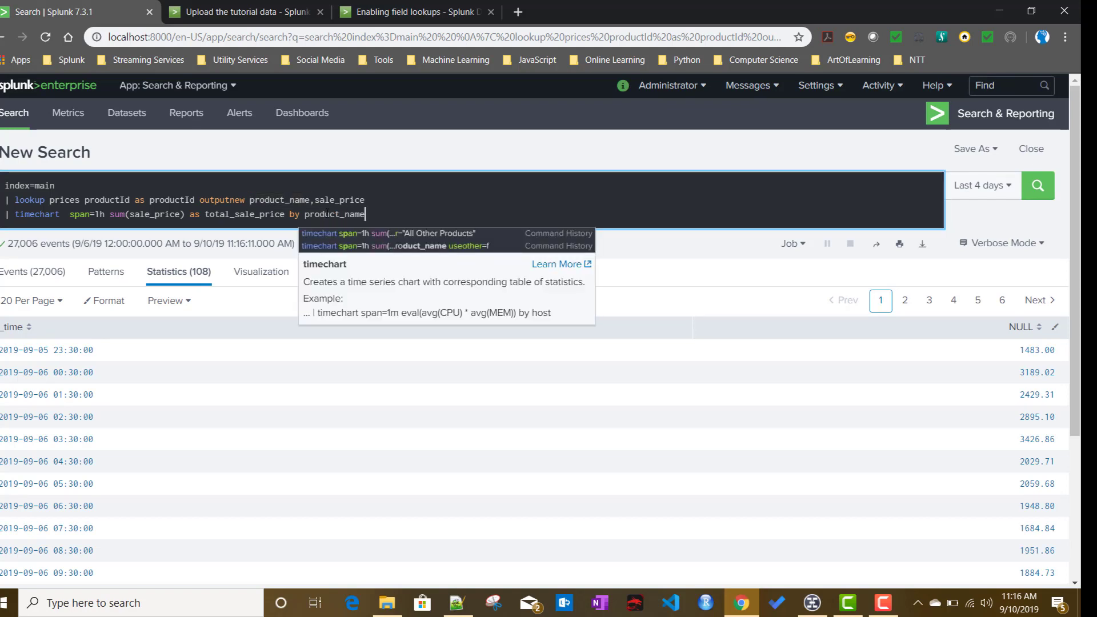
key("Return")
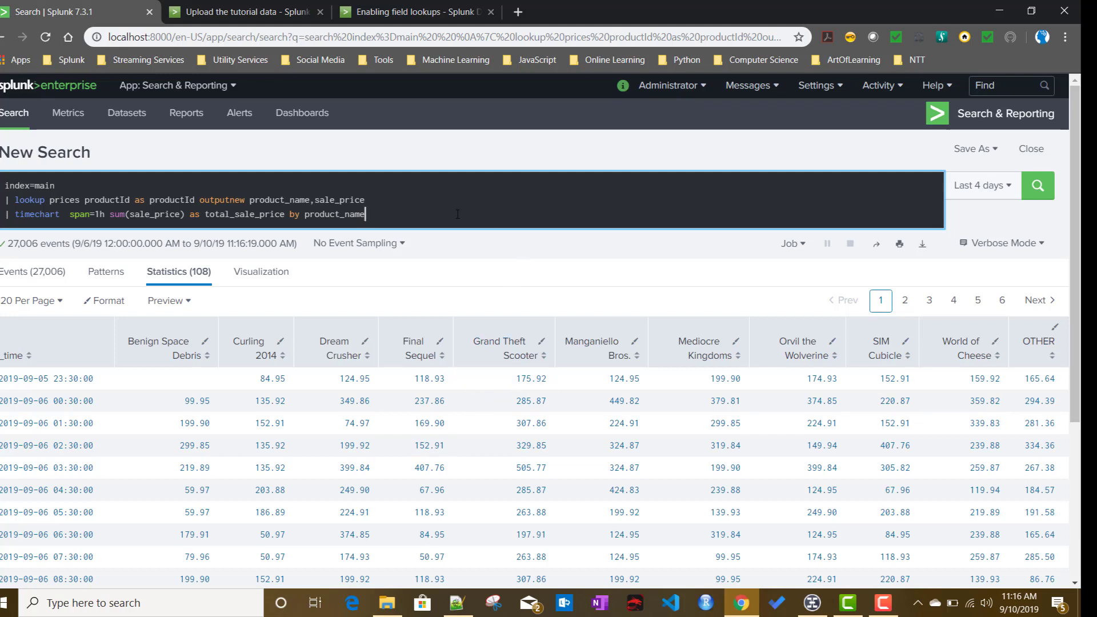
- Append "where sum in top2" after product_name on the timechart line and run the search
type("where")
double_click(117, 214)
left_click(423, 216)
type("sum ")
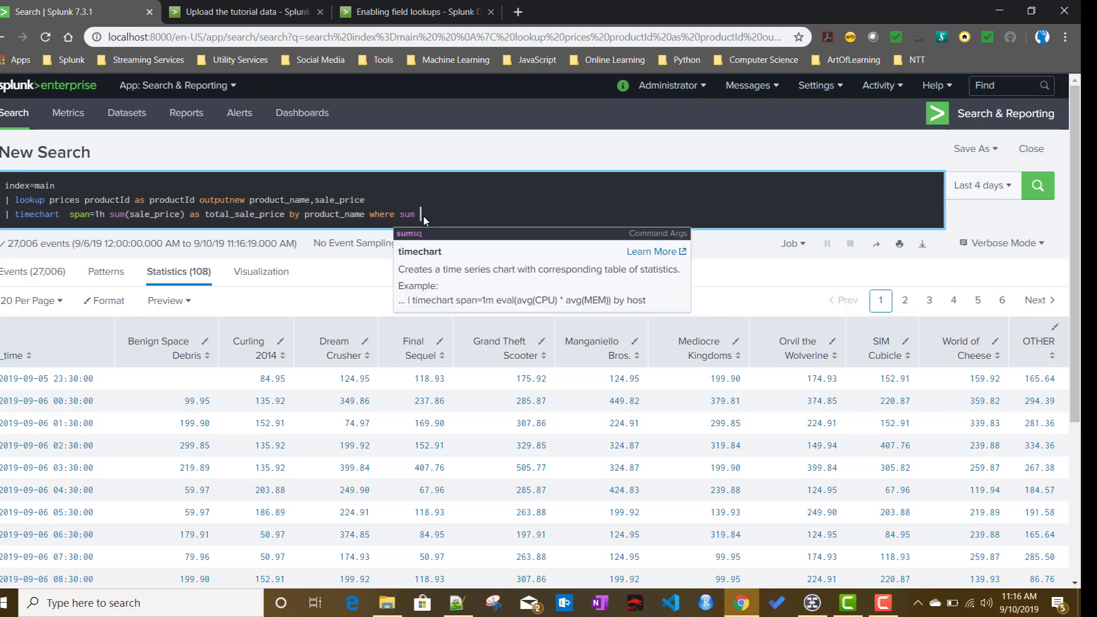
type("in")
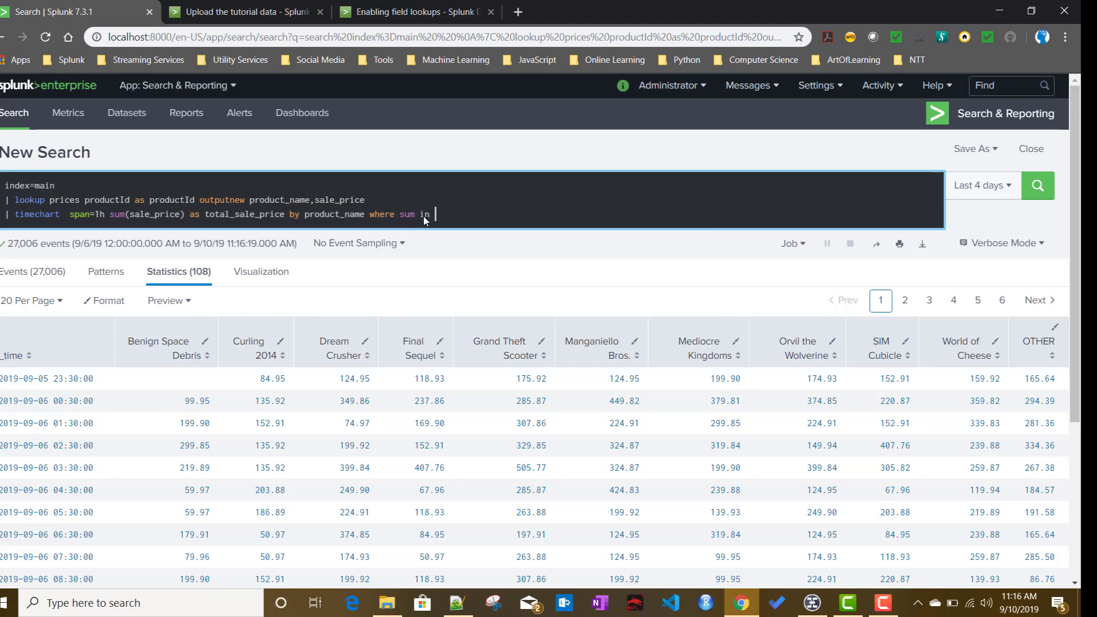
type(" tpo")
key("BackSpace")
key("BackSpace")
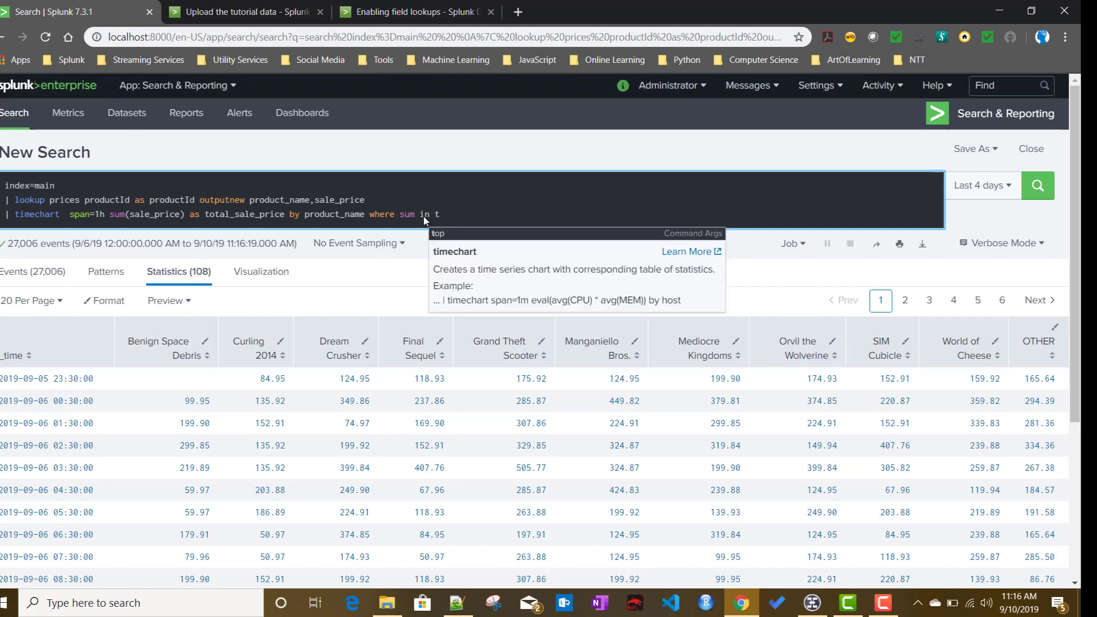
type("op")
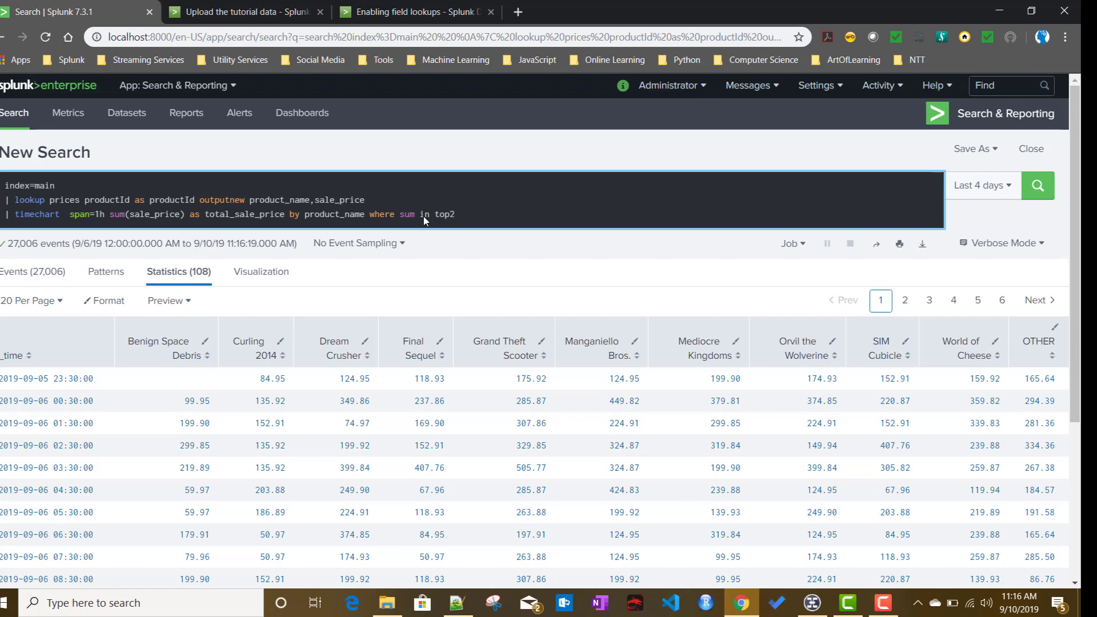
type("2")
key("Return")
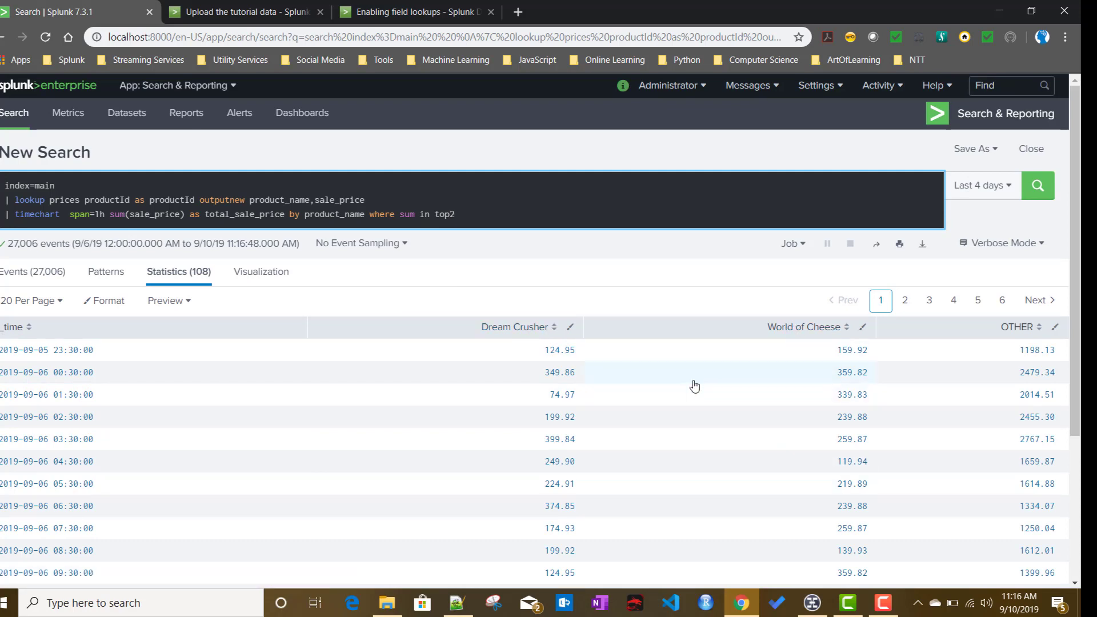
- Set the criterion of the timechart where clause to bottom2 and run the search
double_click(442, 214)
type("buttom2")
key("Return")
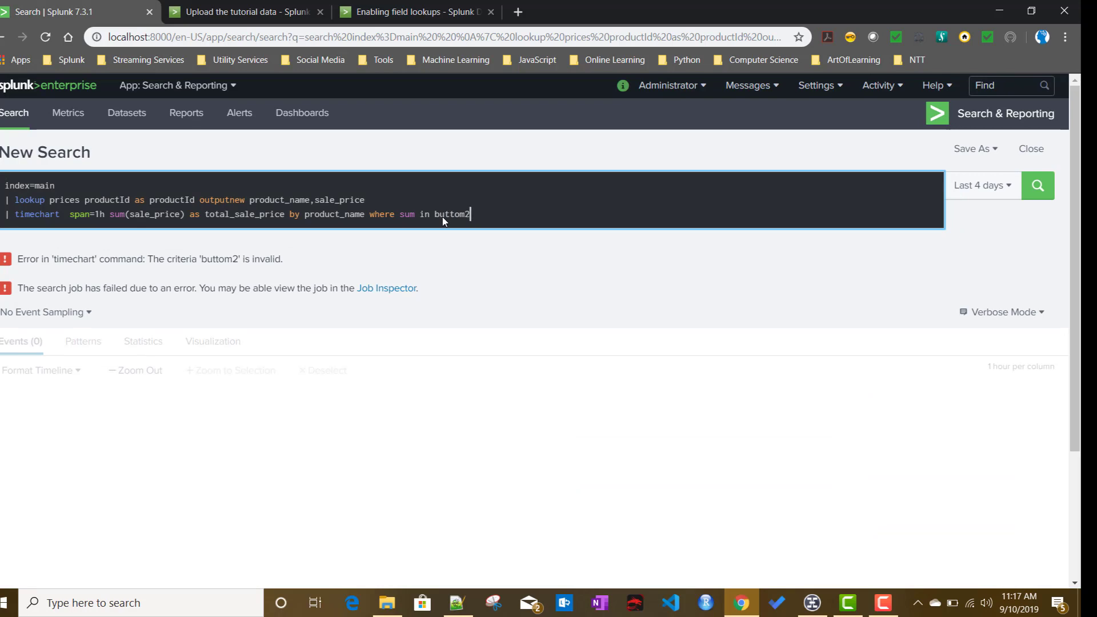
left_click(443, 217)
key("Delete")
type("o")
key("Return")
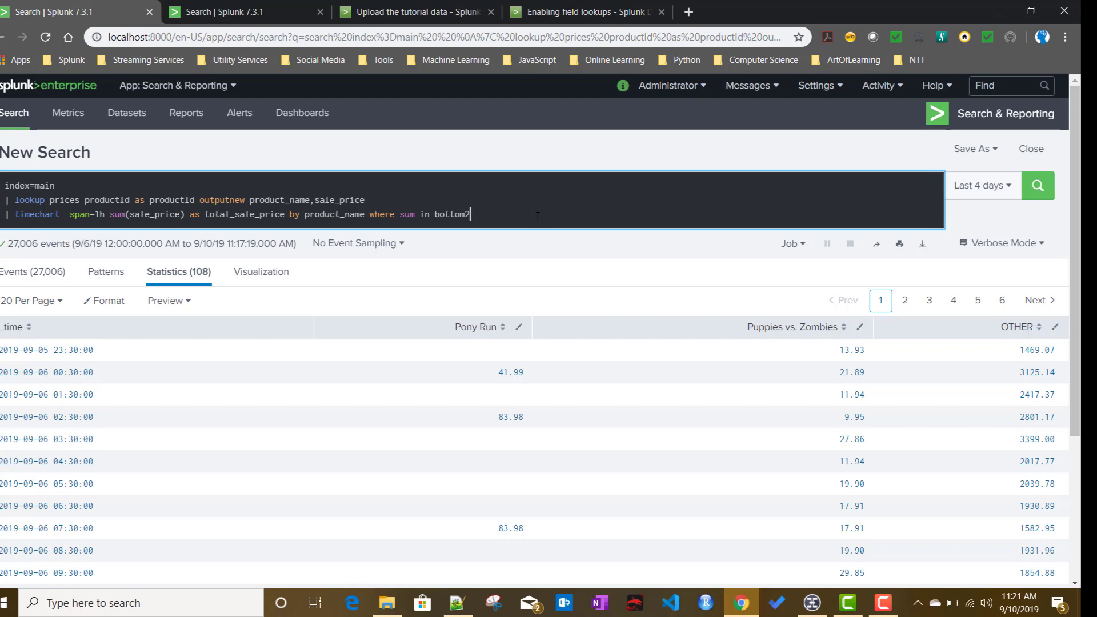
- Delete the whole where clause after product_name on the timechart line and rerun the search
key("BackSpace")
key("BackSpace")
key("BackSpace")
key("BackSpace")
key("BackSpace")
key("BackSpace")
key("BackSpace")
key("BackSpace")
key("BackSpace")
key("BackSpace")
key("BackSpace")
key("BackSpace")
key("BackSpace")
key("BackSpace")
key("BackSpace")
key("BackSpace")
key("BackSpace")
key("BackSpace")
key("BackSpace")
key("BackSpace")
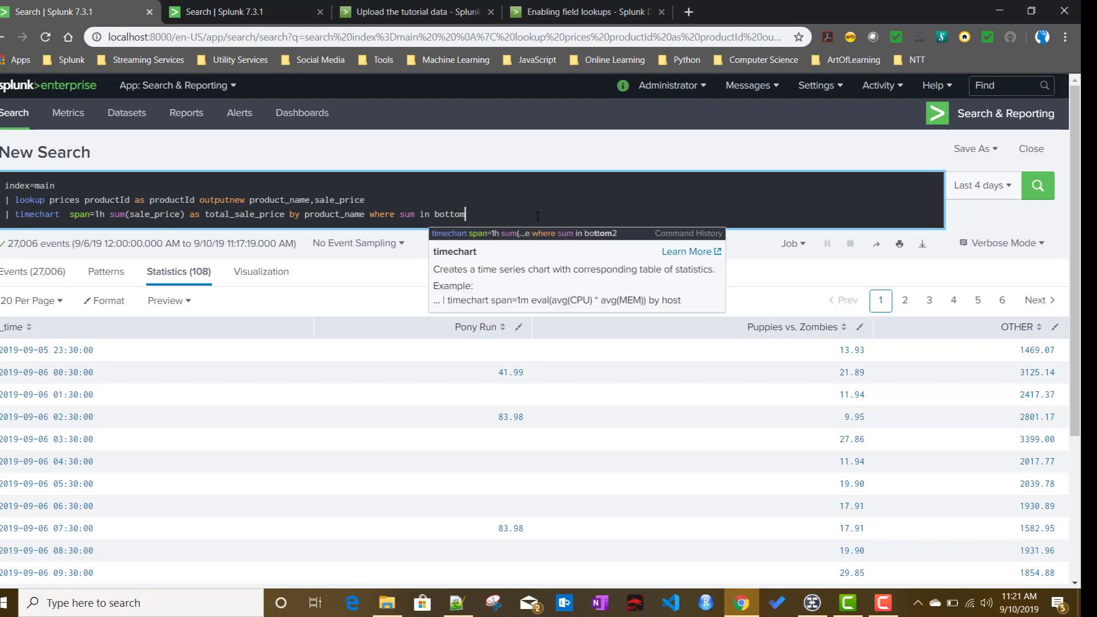
key("BackSpace")
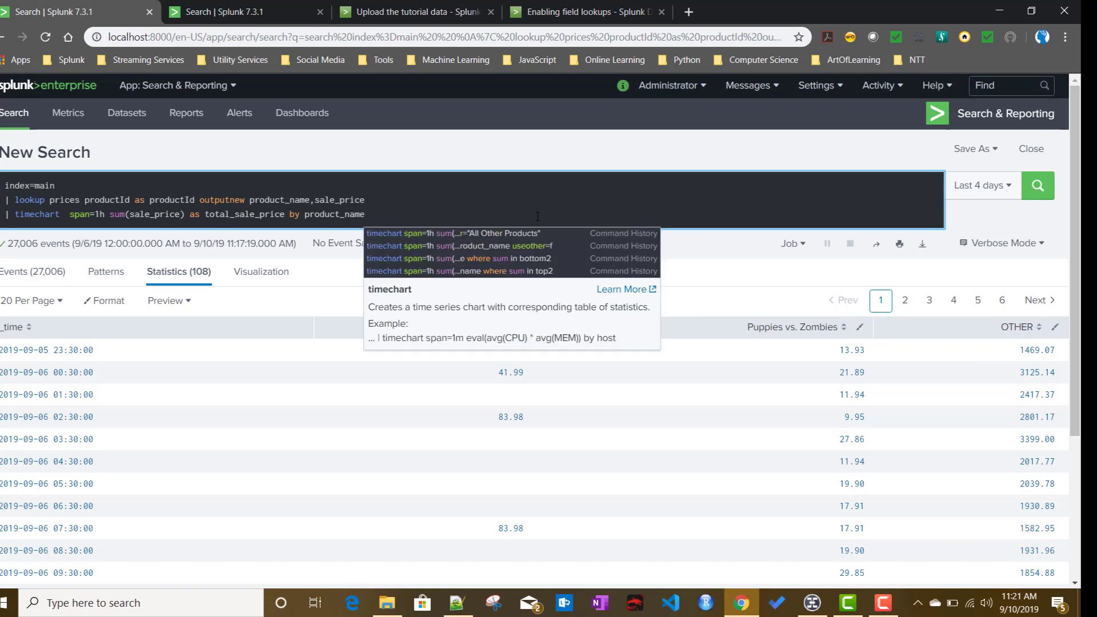
key("Return")
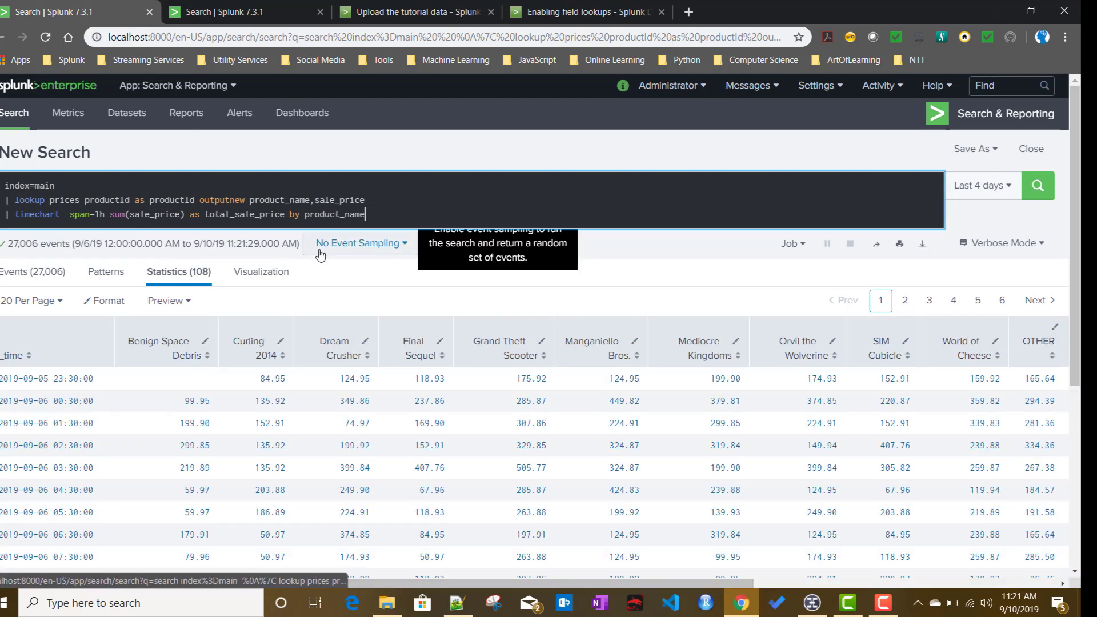
- Show the product_name timechart results as a column chart and set its stack mode to stacked
left_click(253, 275)
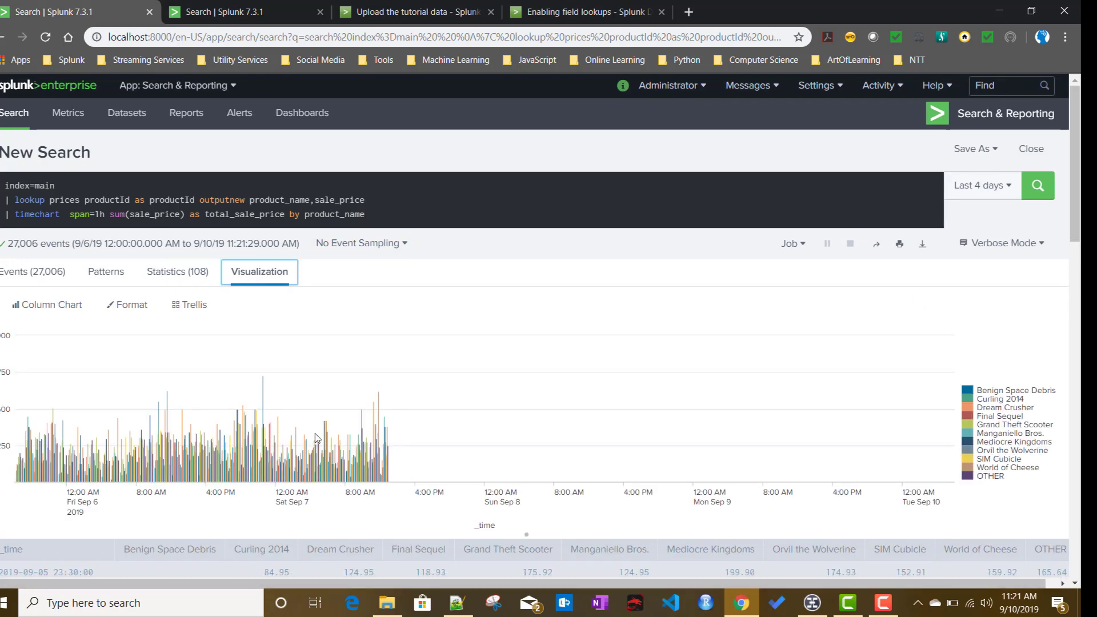
left_click(131, 304)
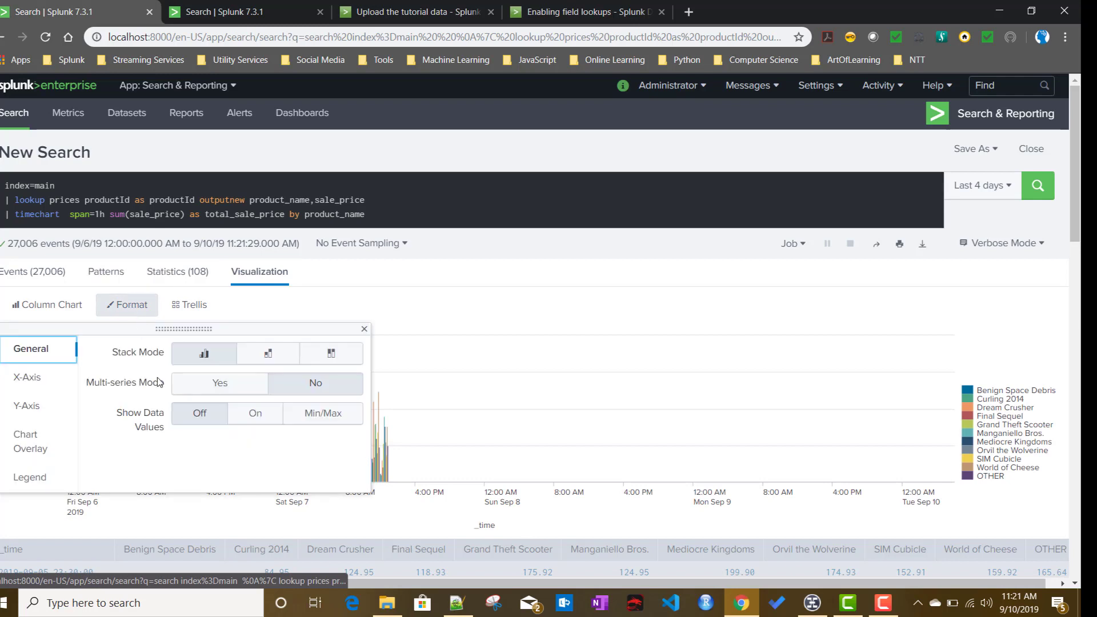
left_click(268, 356)
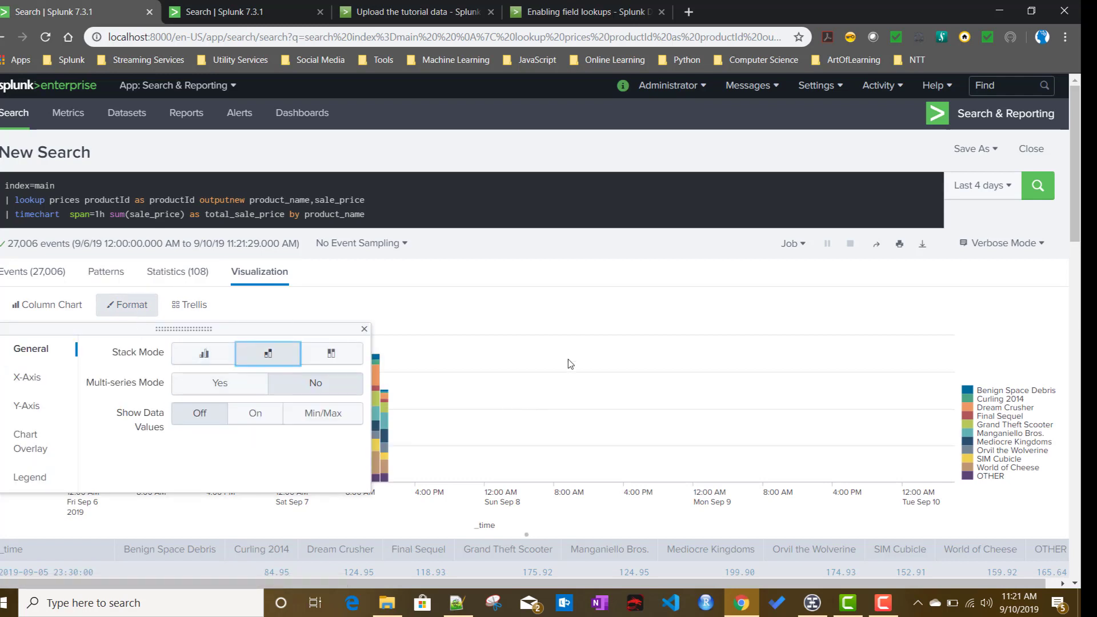
left_click(547, 247)
mouse_move(369, 437)
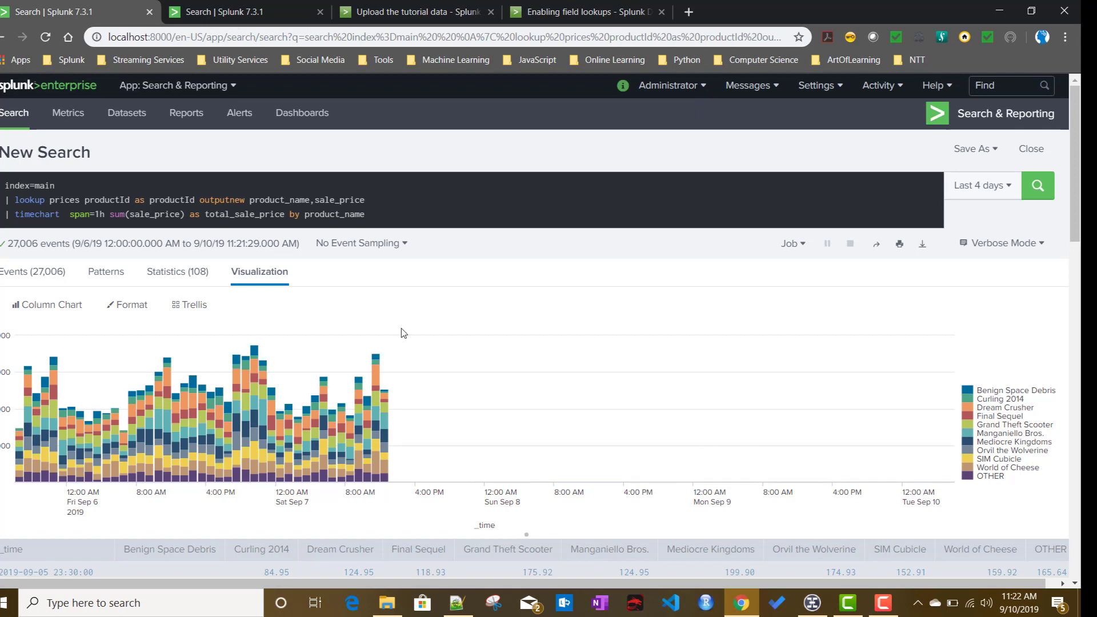
- Add cont=f after the timechart command, before span=1h, and run the search
left_click(65, 213)
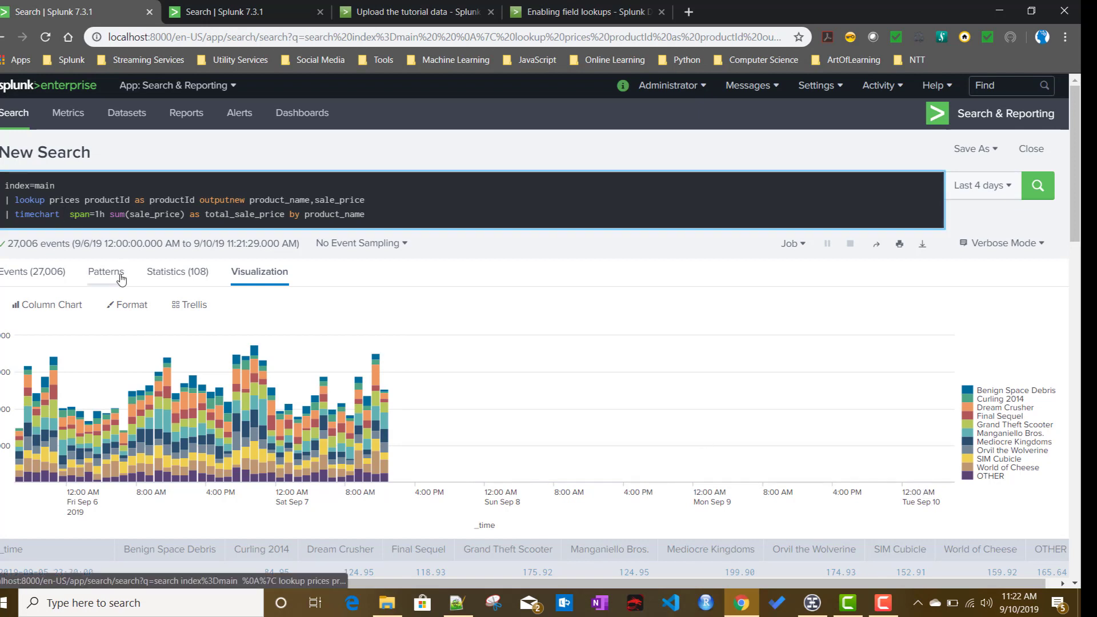
type("cont")
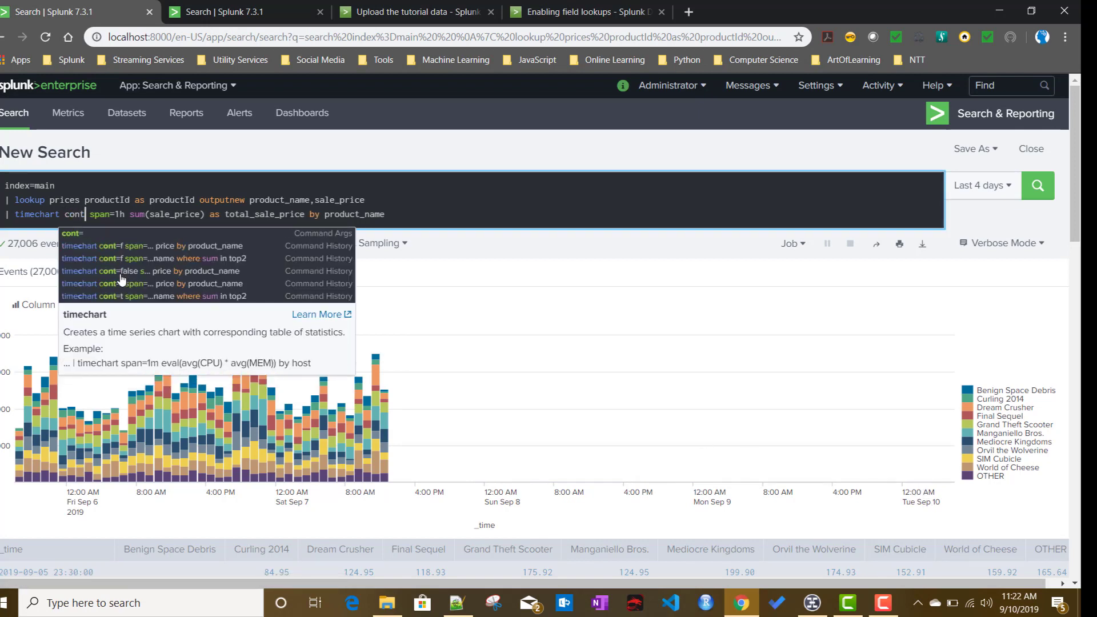
type("=f")
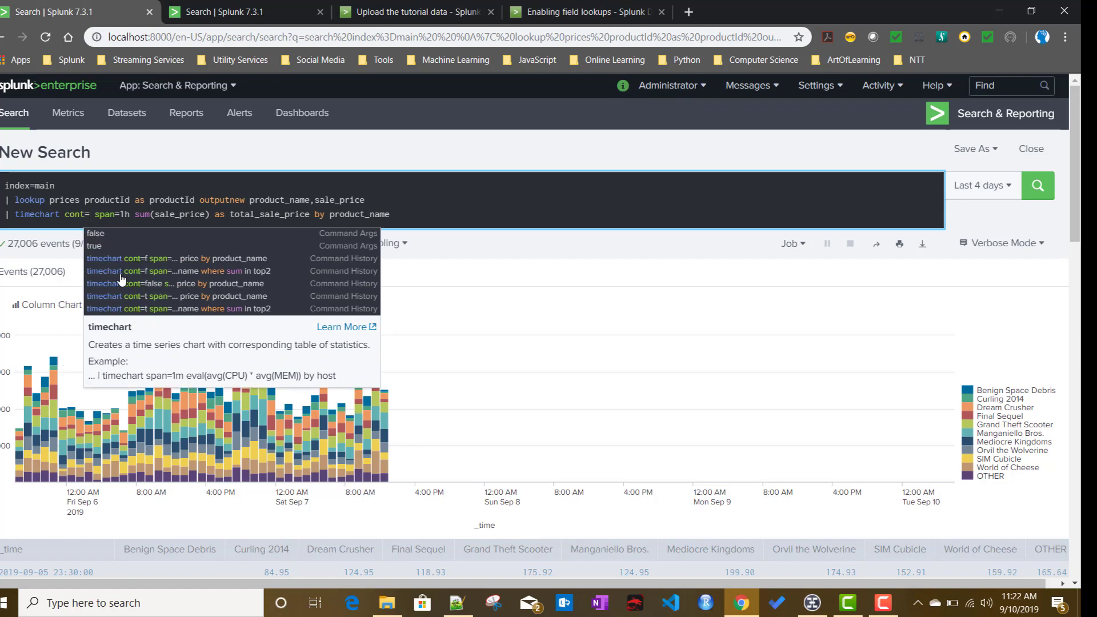
key("Return")
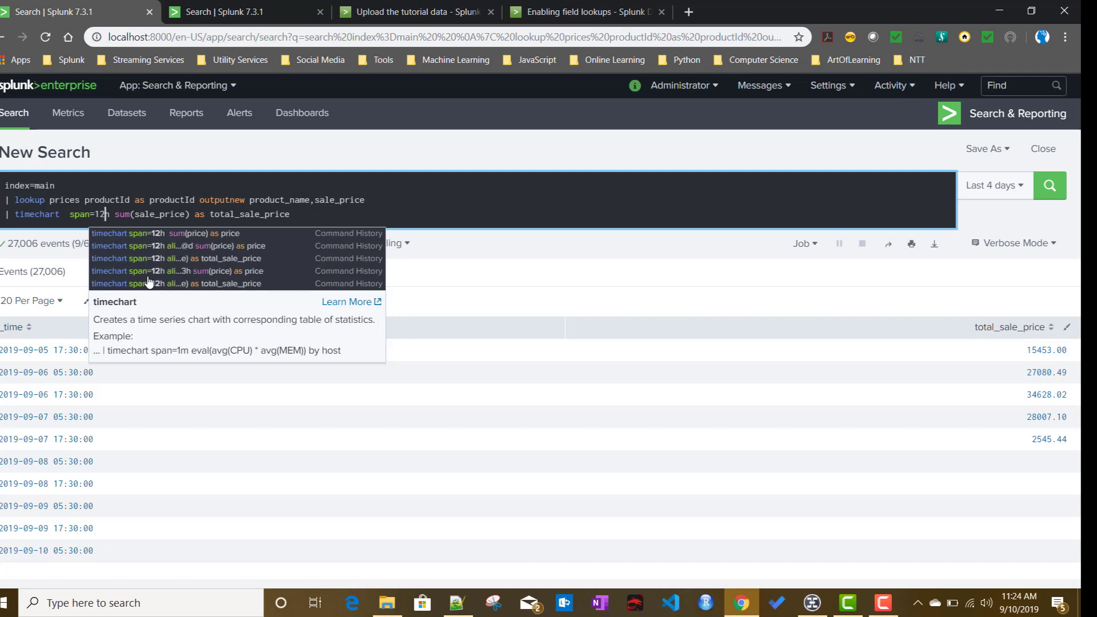
- Run the timechart of summed sale_price with span=12h, then add fixedrange=f before the span and rerun it
key("Return")
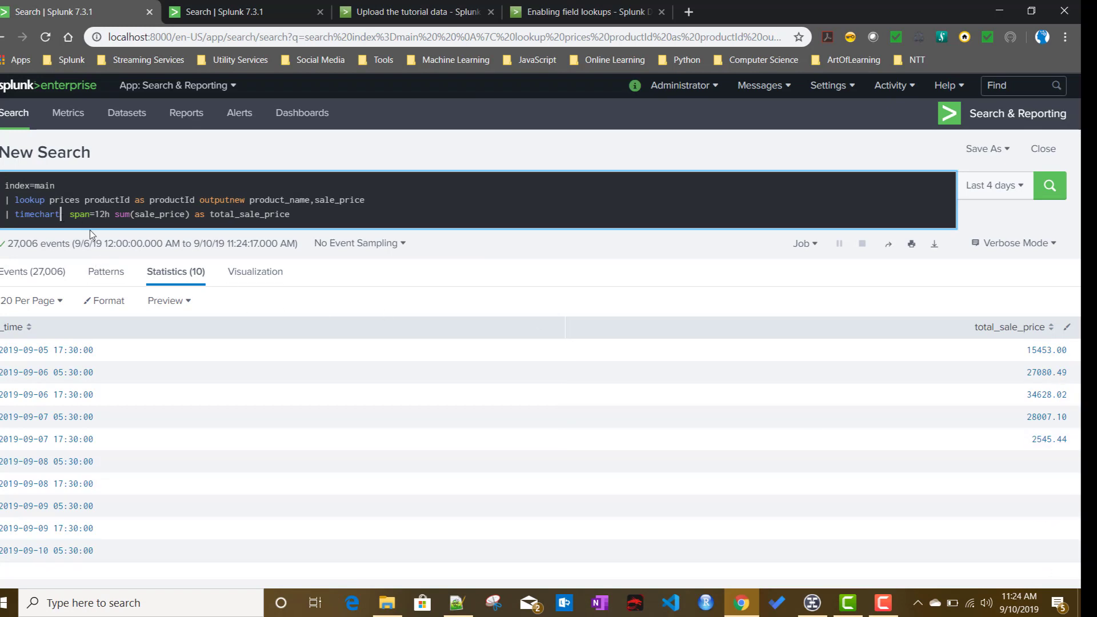
type("fi")
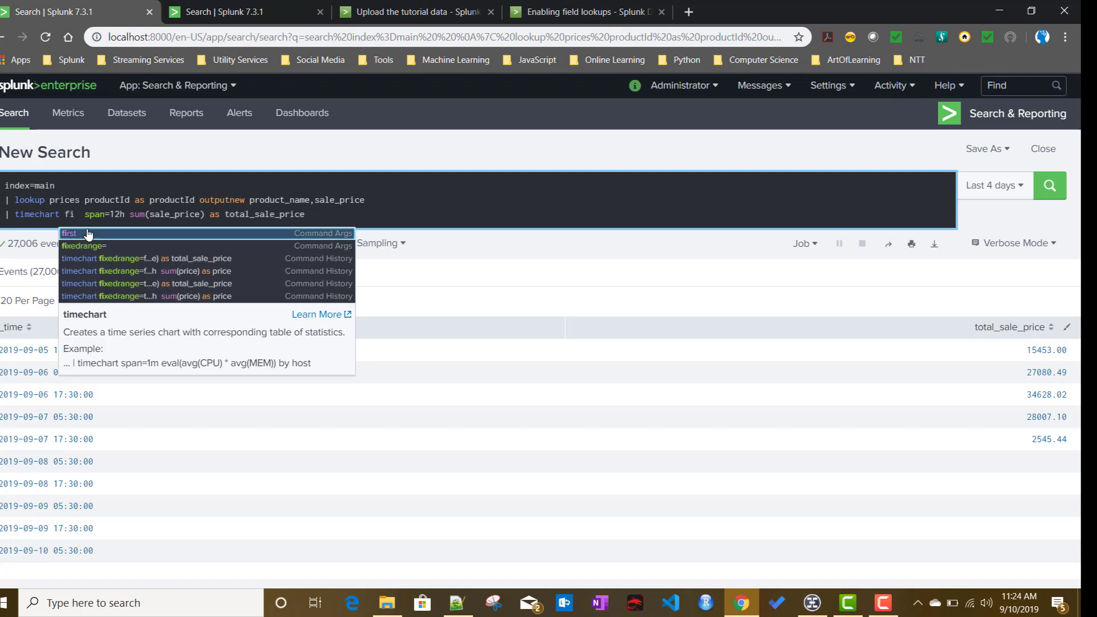
key("Down")
key("Return")
type("f")
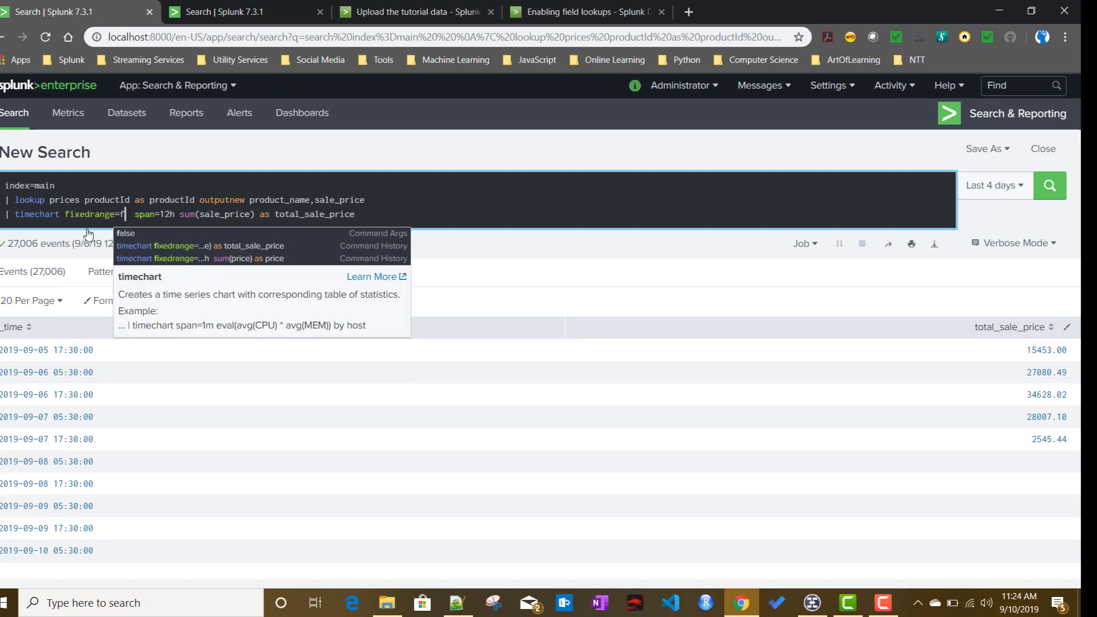
key("Return")
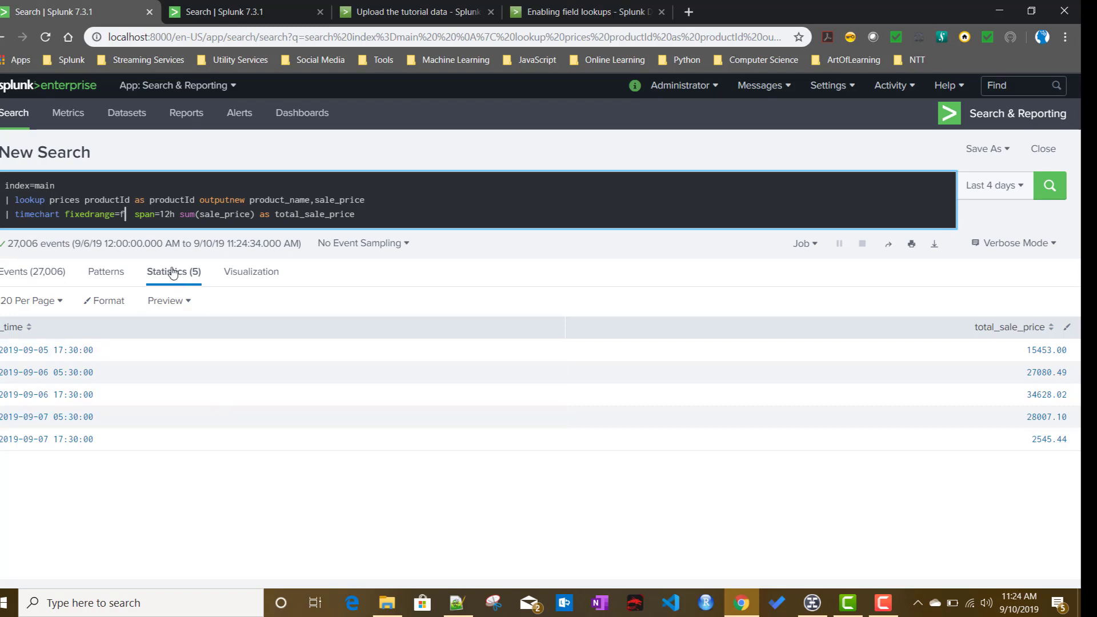
- Delete the fixedrange=f option from the timechart line and rerun the search
left_click_drag(128, 216, 58, 216)
key("BackSpace")
key("Return")
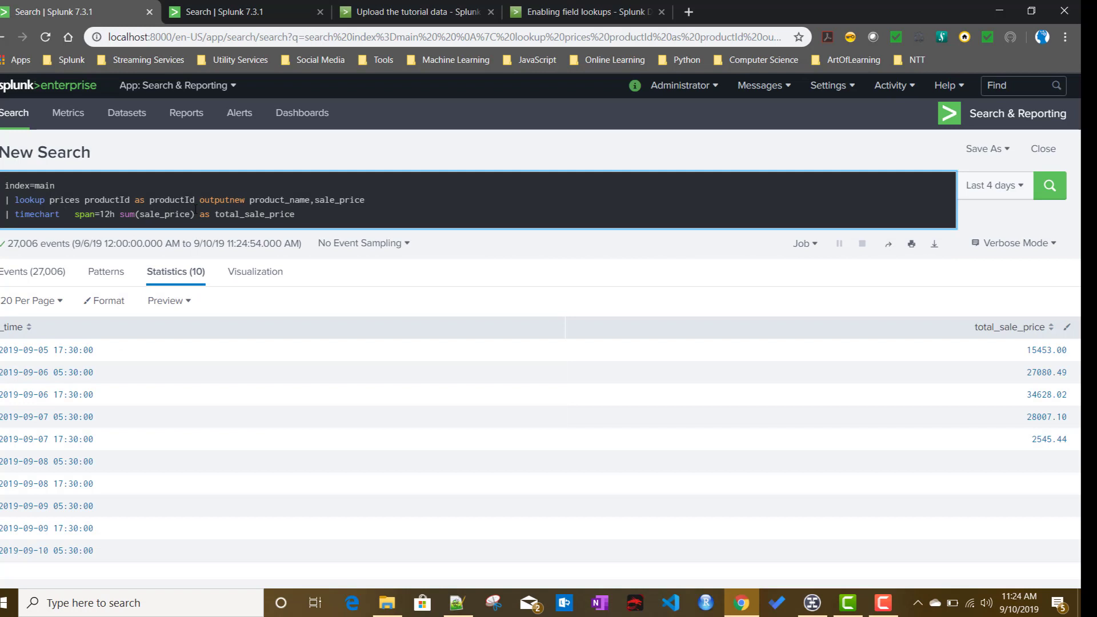
- Set the timechart span to 1h, add max(price) as a second aggregation after sum(sale_price), and run the search
left_click(137, 214)
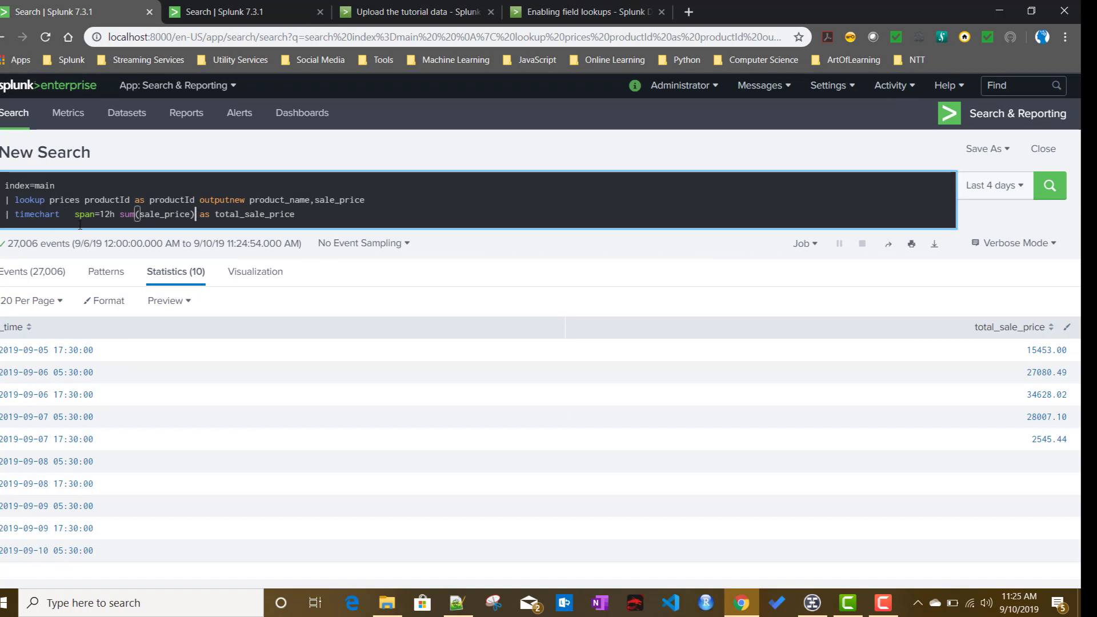
left_click(109, 212)
key("BackSpace")
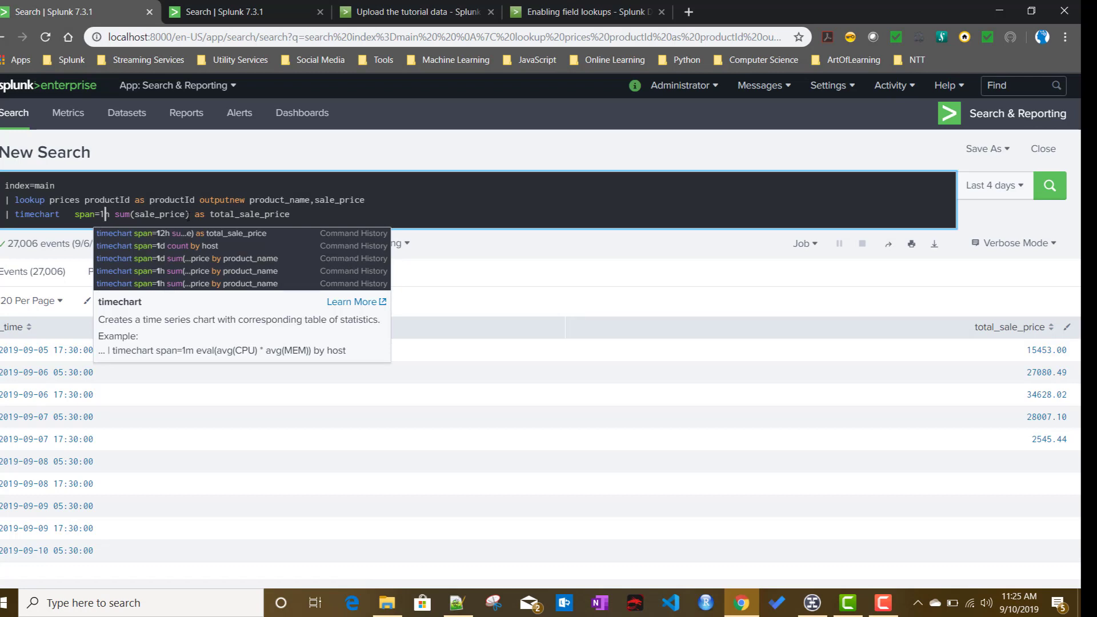
left_click(191, 215)
type(", ")
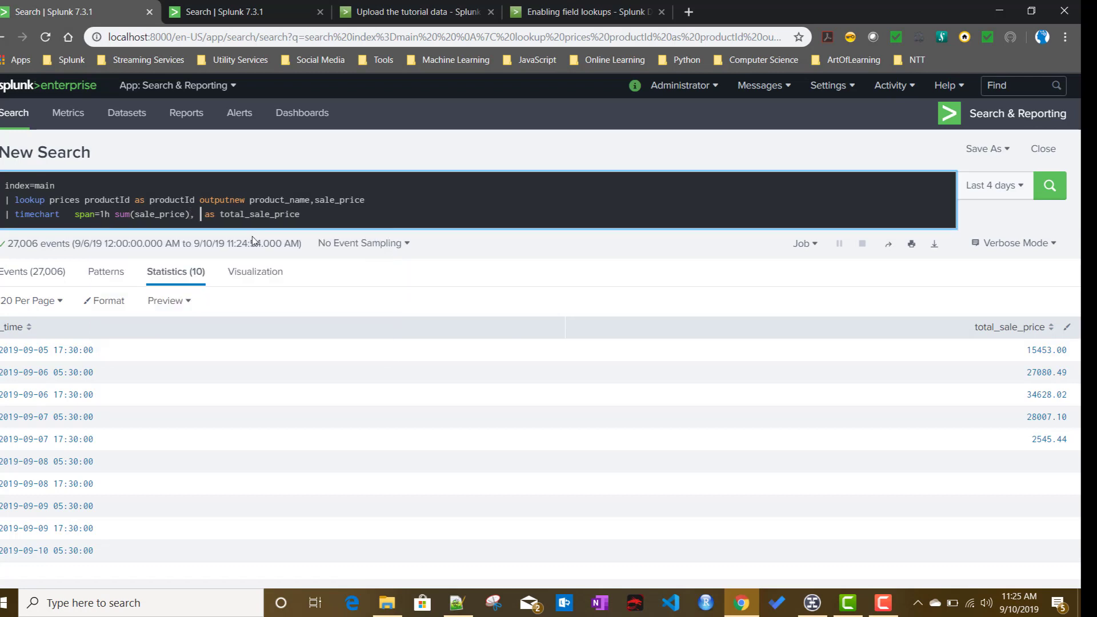
type("max(price ")
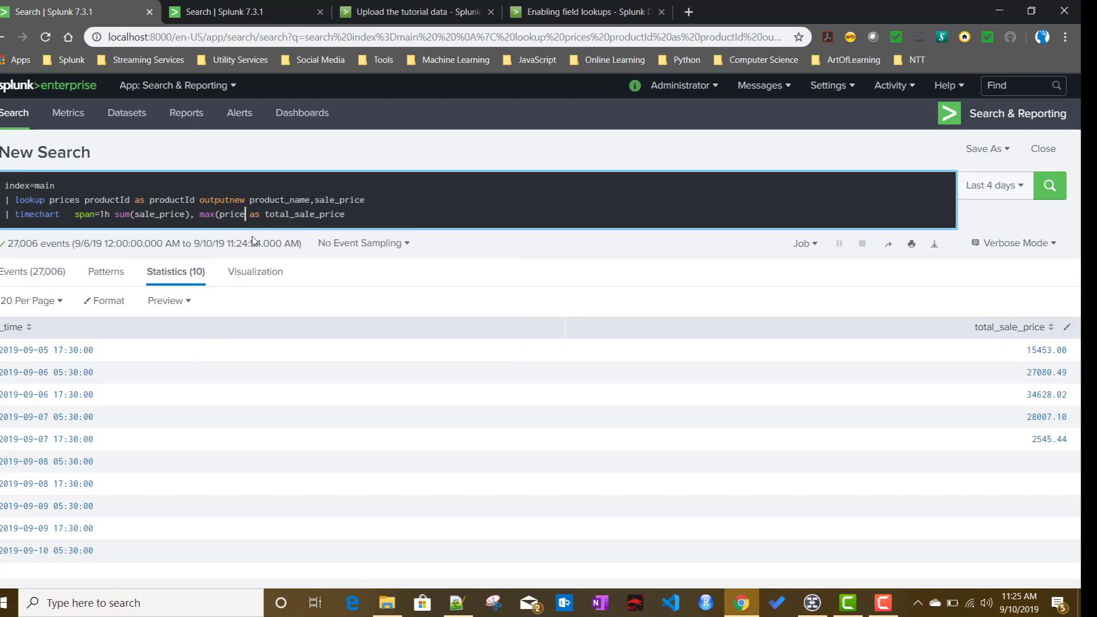
type(")")
key("Return")
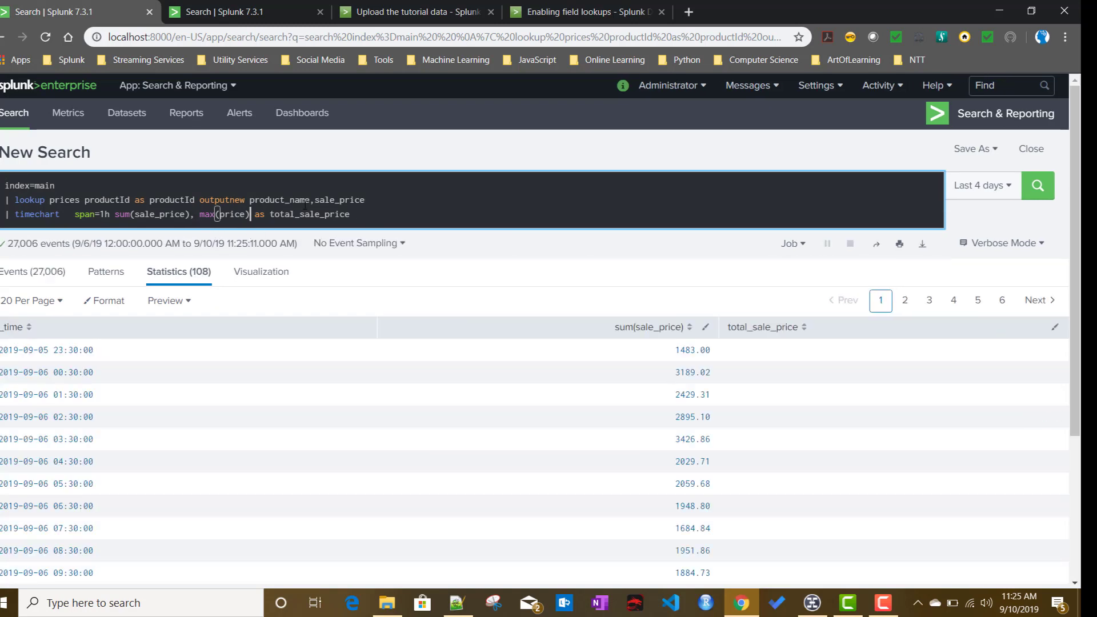
- Copy the "as total_sale_price" alias to sum(sale_price), rename the max(price) alias to max_price, and run the search
left_click(255, 213)
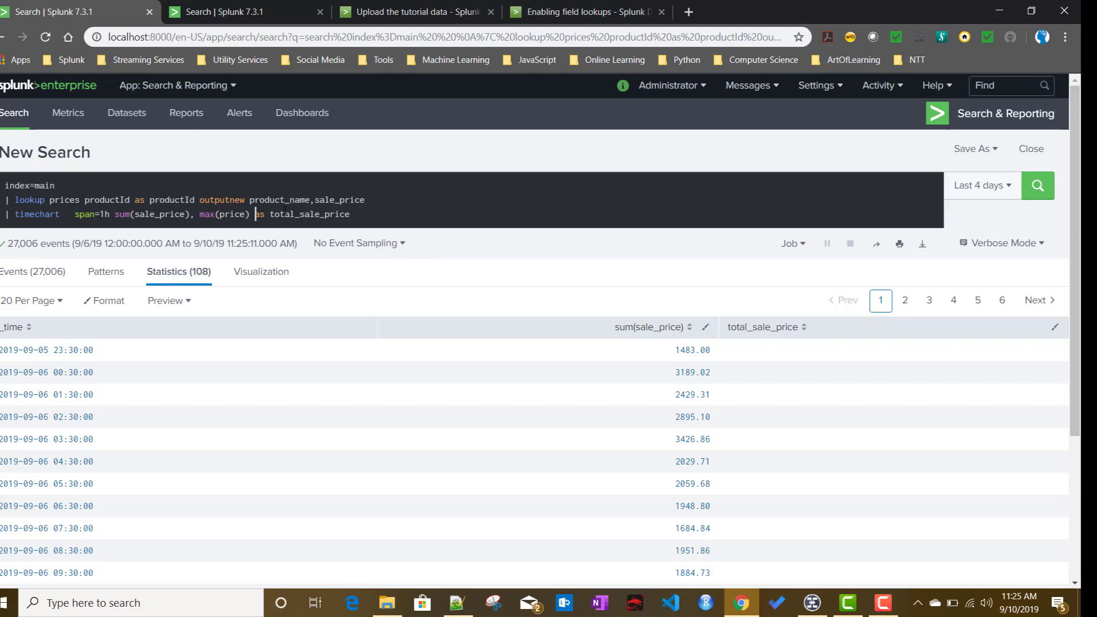
left_click(367, 214, "shift")
key("ctrl+c")
left_click(192, 215)
key("ctrl+v")
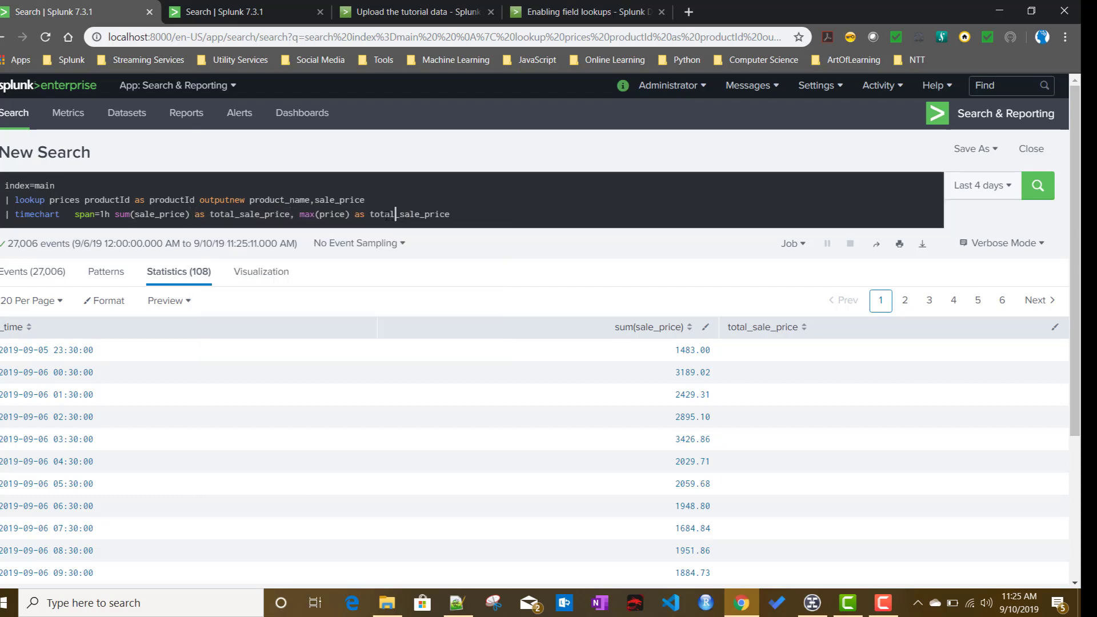
left_click_drag(394, 215, 375, 215)
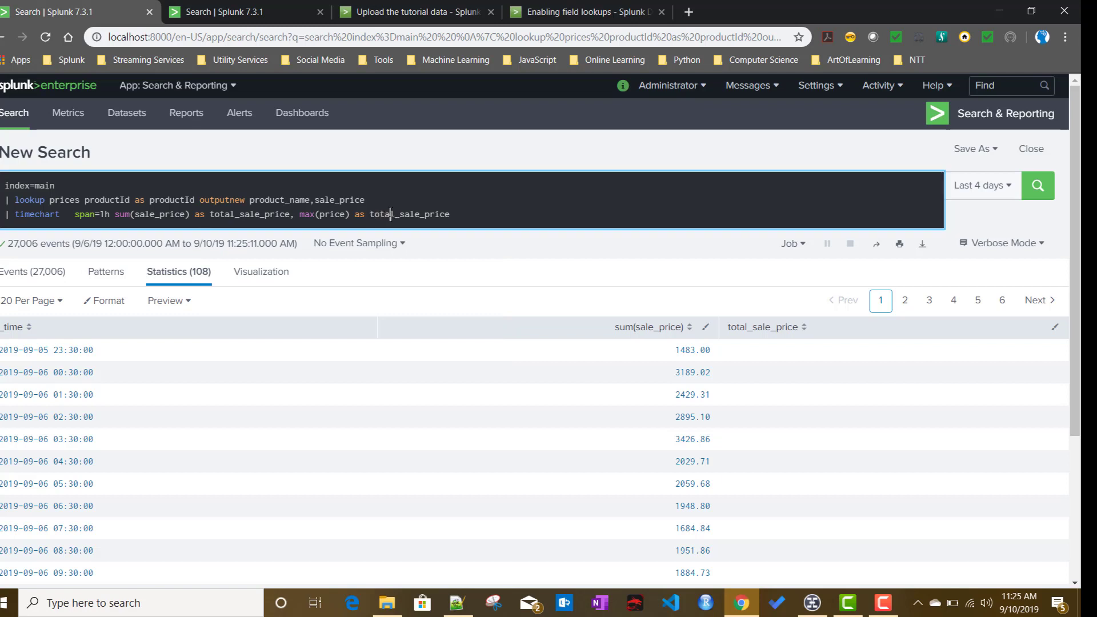
double_click(386, 213)
type("max_price")
key("Return")
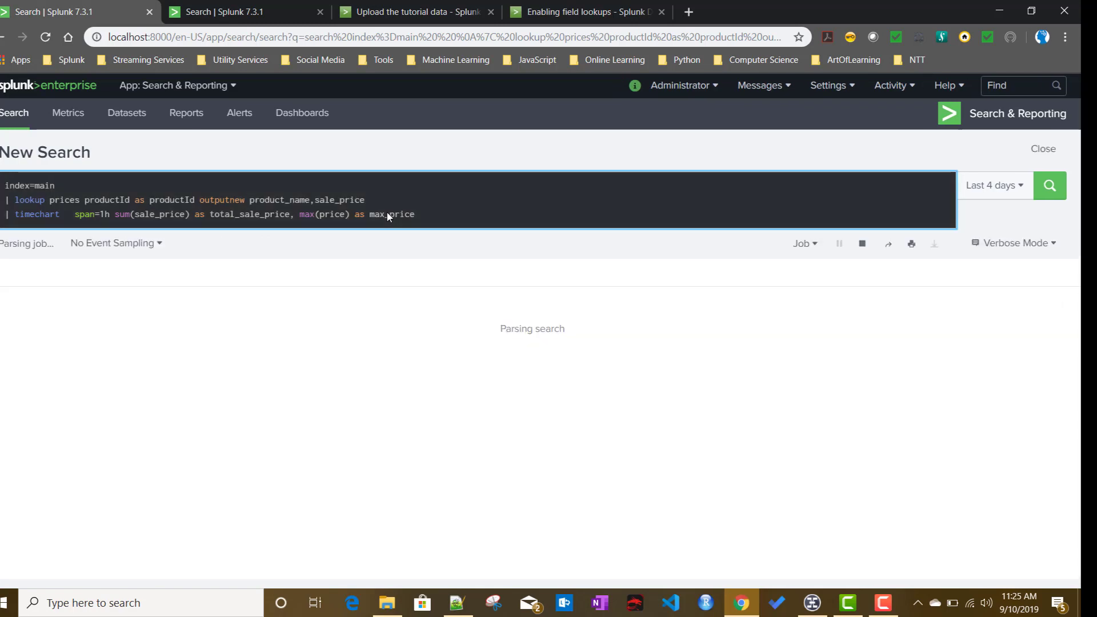
- Split both aggregations with "by product_name" after max_price, run the search and look through the result columns
type("by")
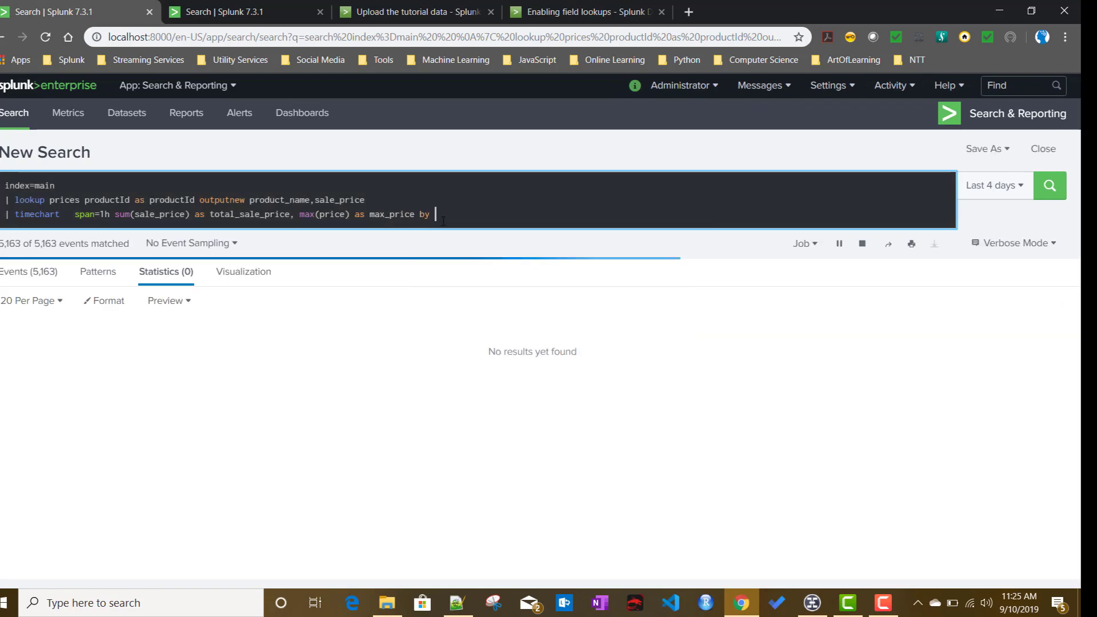
double_click(266, 197)
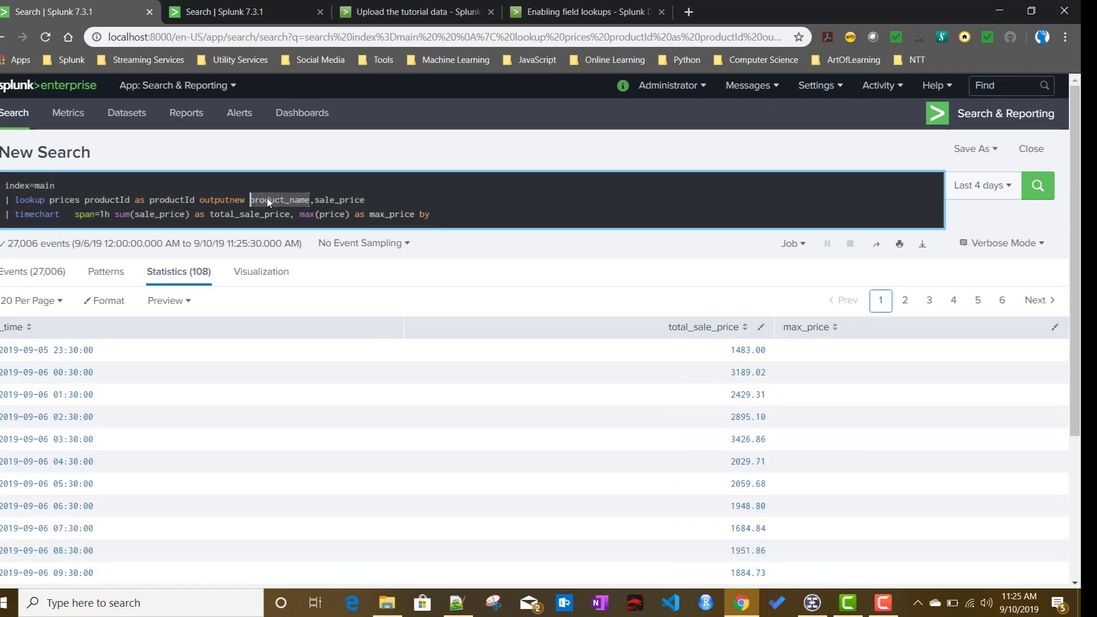
left_click(468, 220)
key("ctrl+v")
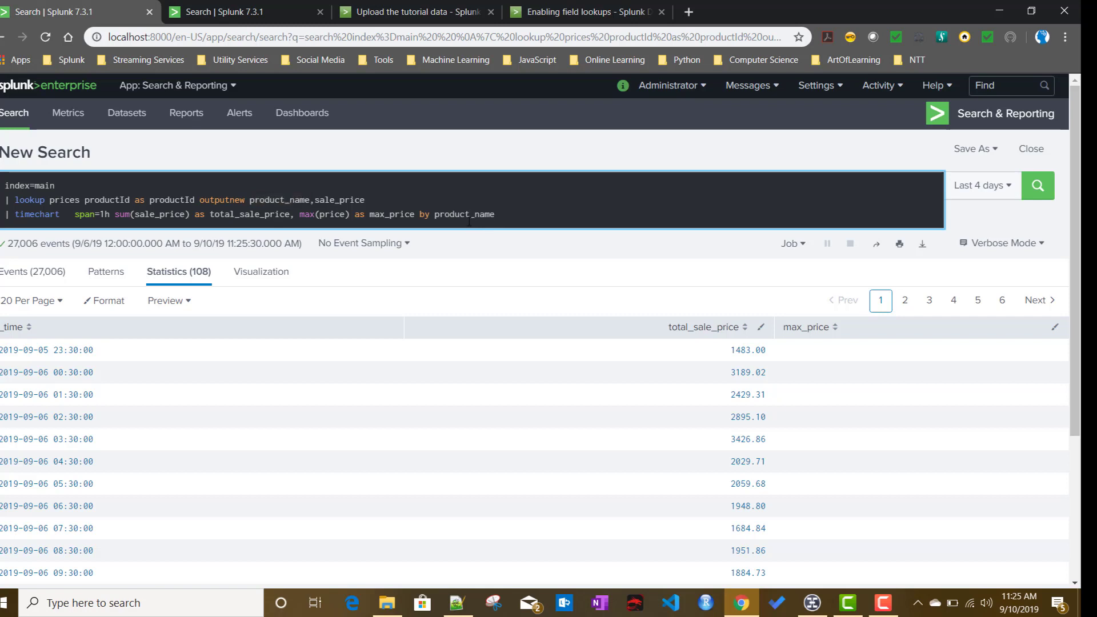
key("Return")
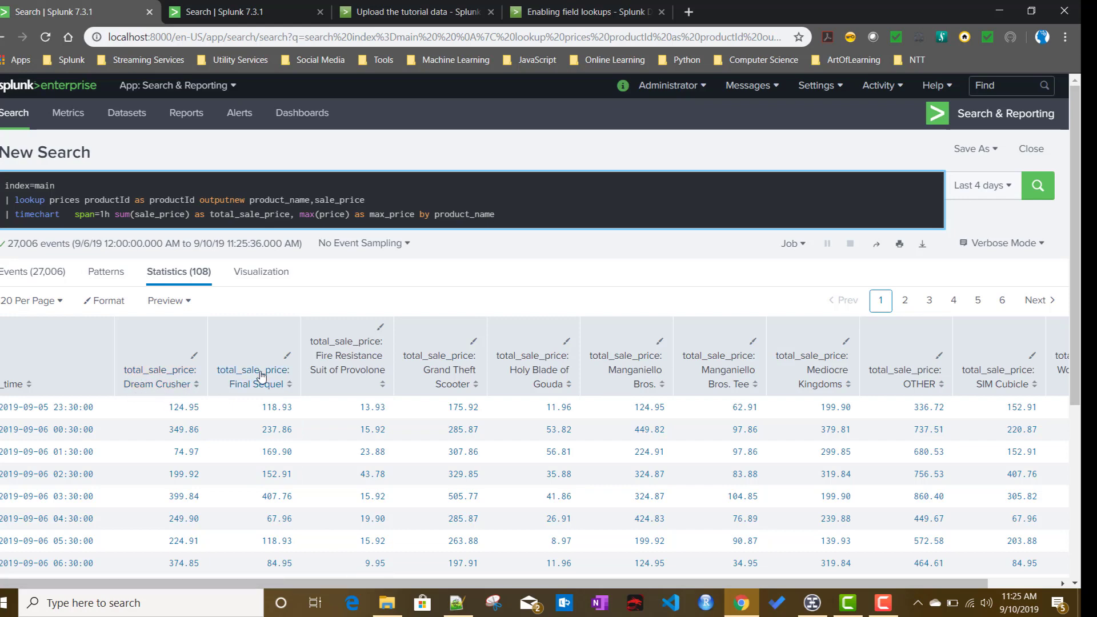
left_click_drag(264, 583, 343, 583)
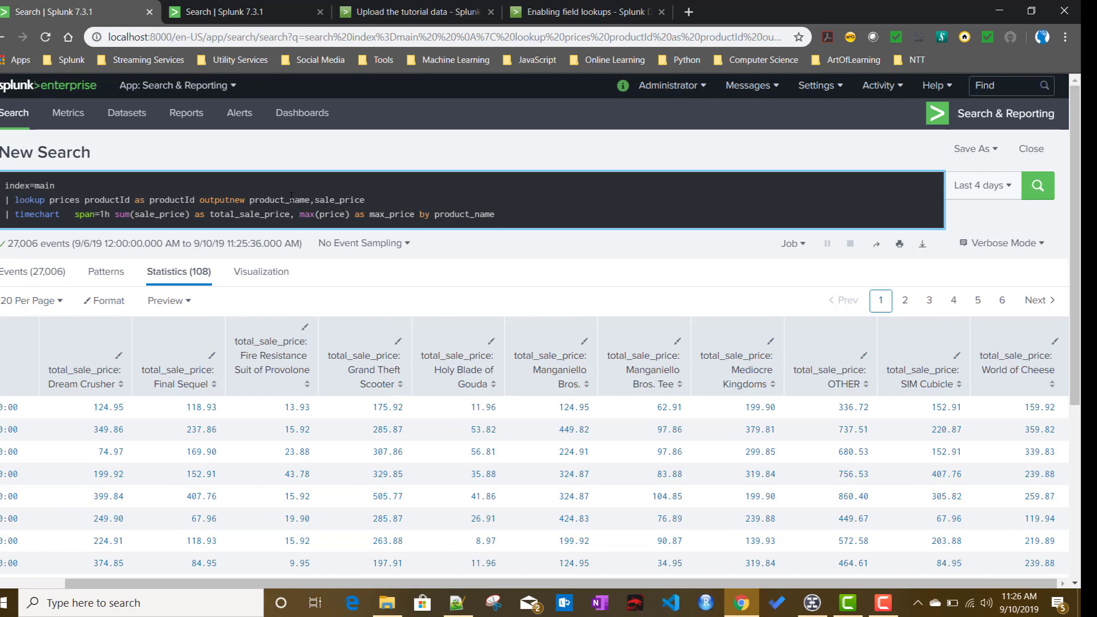
- Replace price inside max() with sale_price copied from the lookup line and rerun the search
left_click(266, 199)
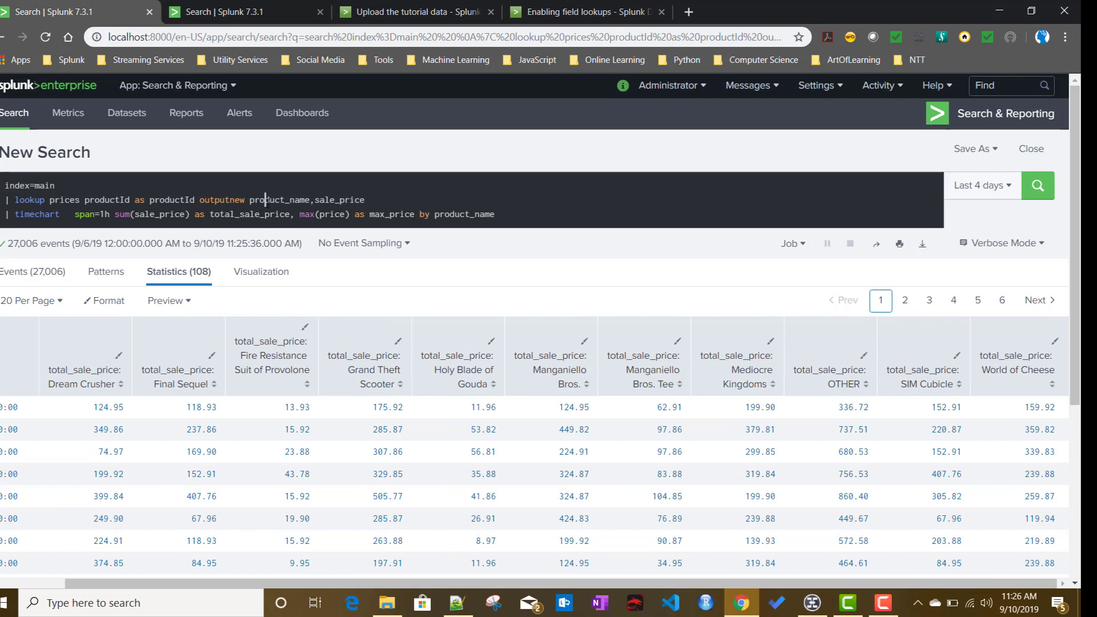
double_click(341, 200)
key("ctrl+c")
double_click(337, 215)
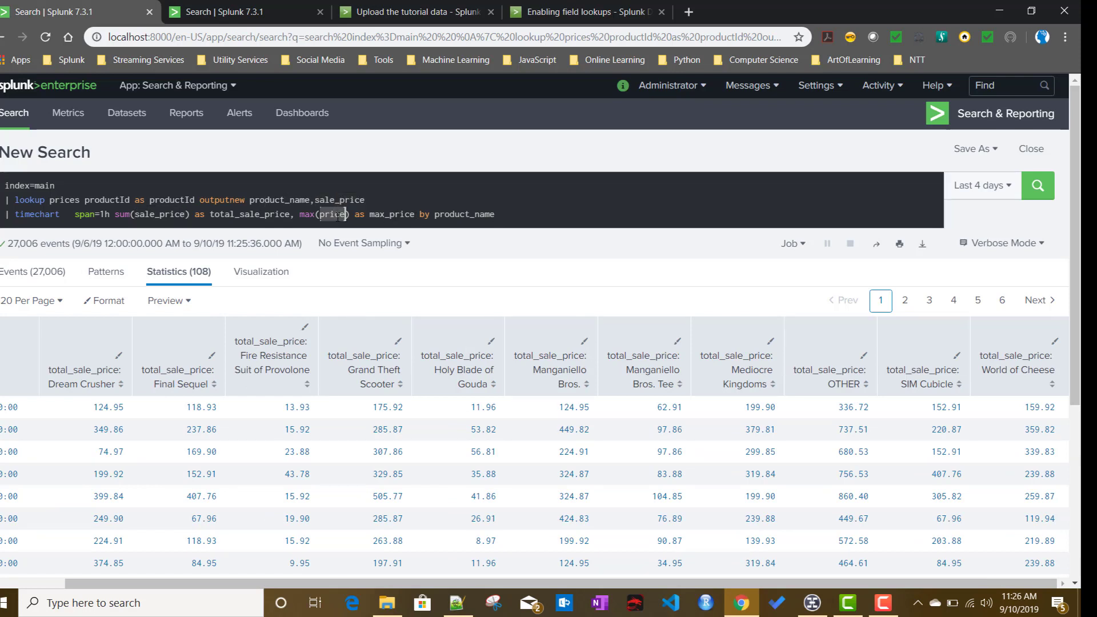
key("ctrl+v")
left_click(550, 222)
key("Return")
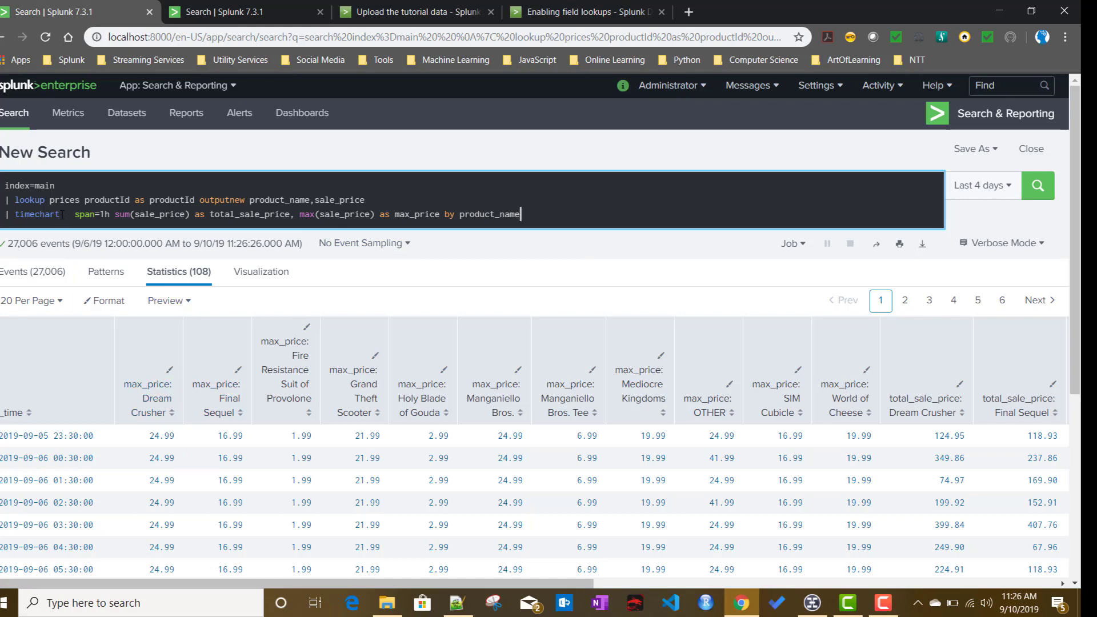
- Add sep="." after the timechart command and run the search
type("sep")
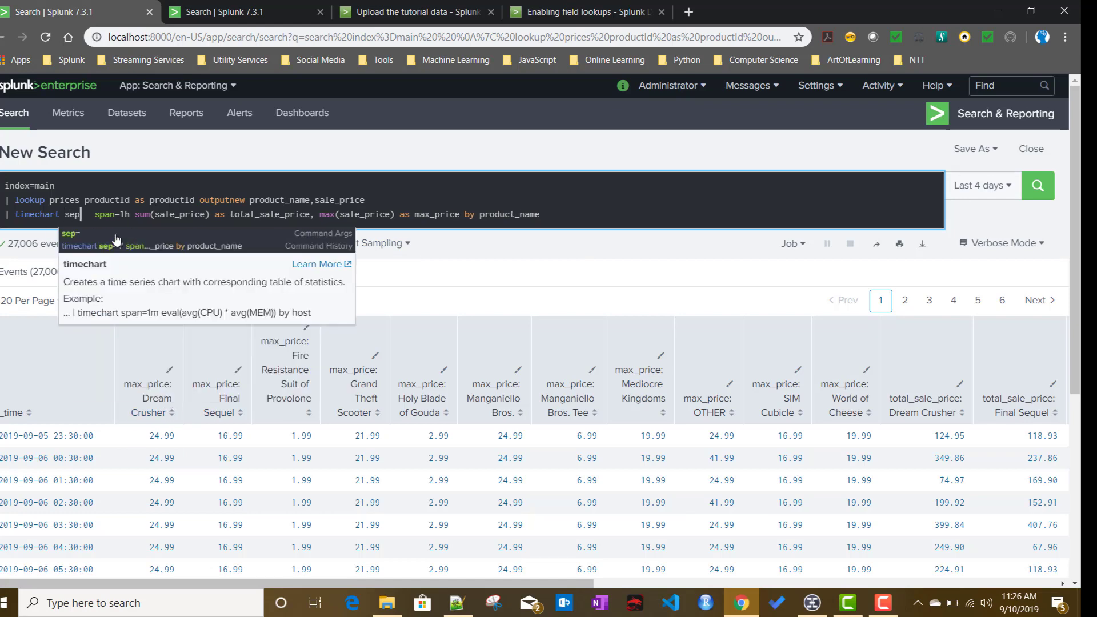
type("=\"\"")
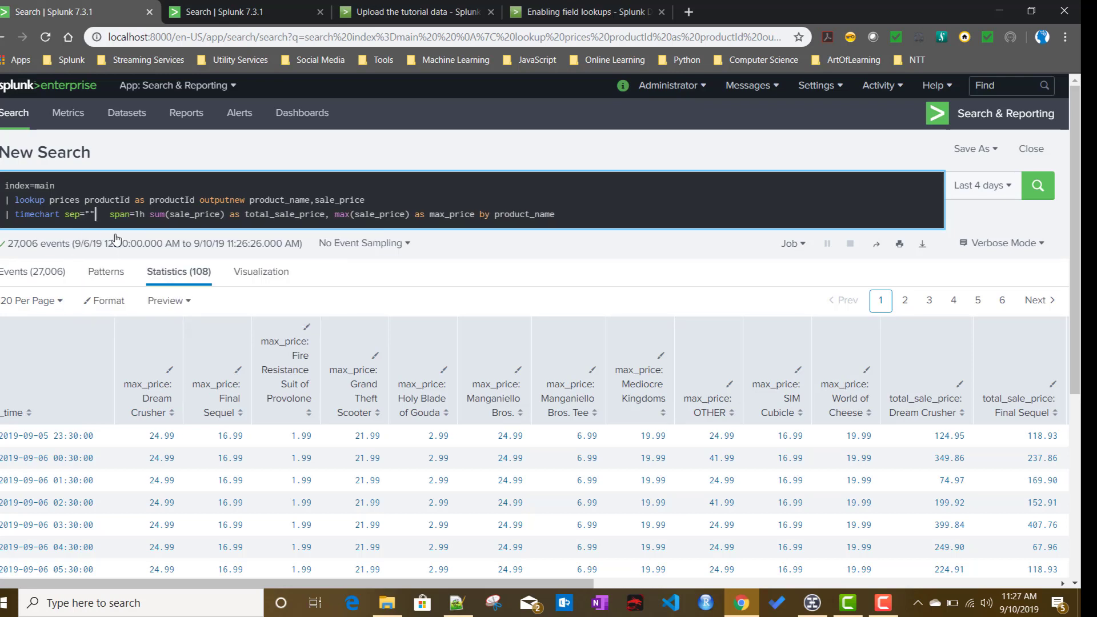
type(".")
key("Return")
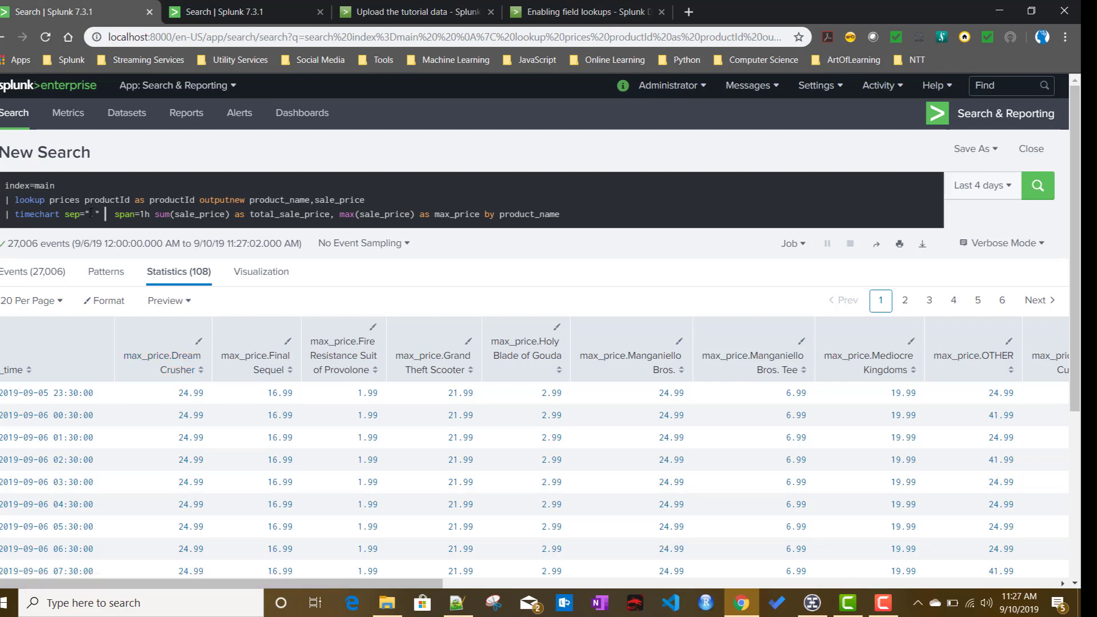
- Replace the timechart sep option with format=$AGG$_$VAL$, run the search and compare the total_sale_price and max_price aliases with the column names
left_click_drag(103, 213, 71, 213)
type("form")
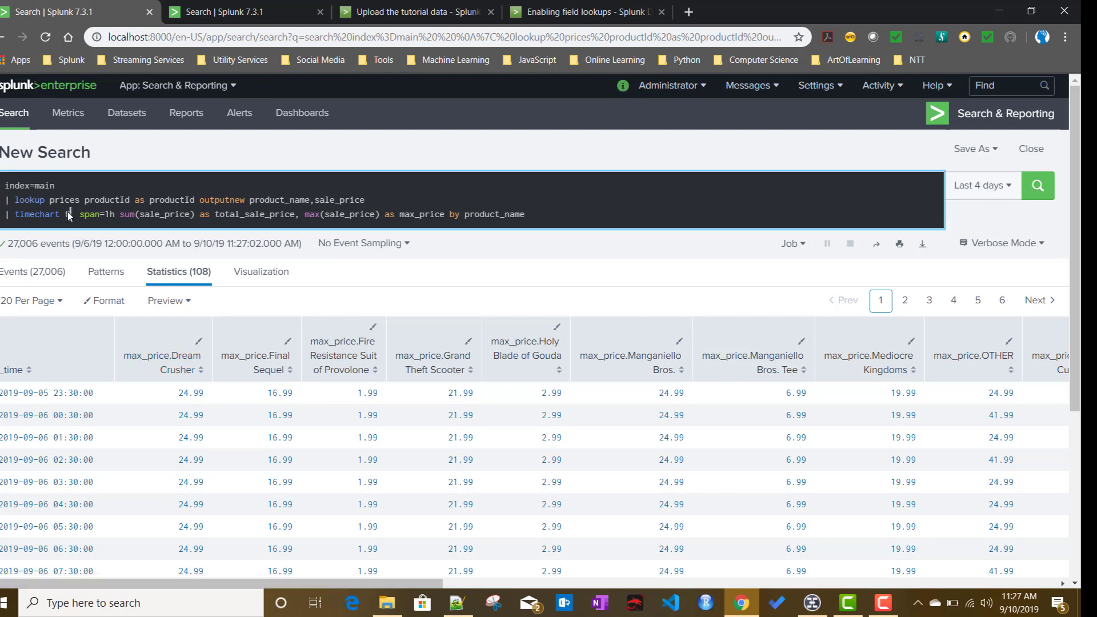
type("at=")
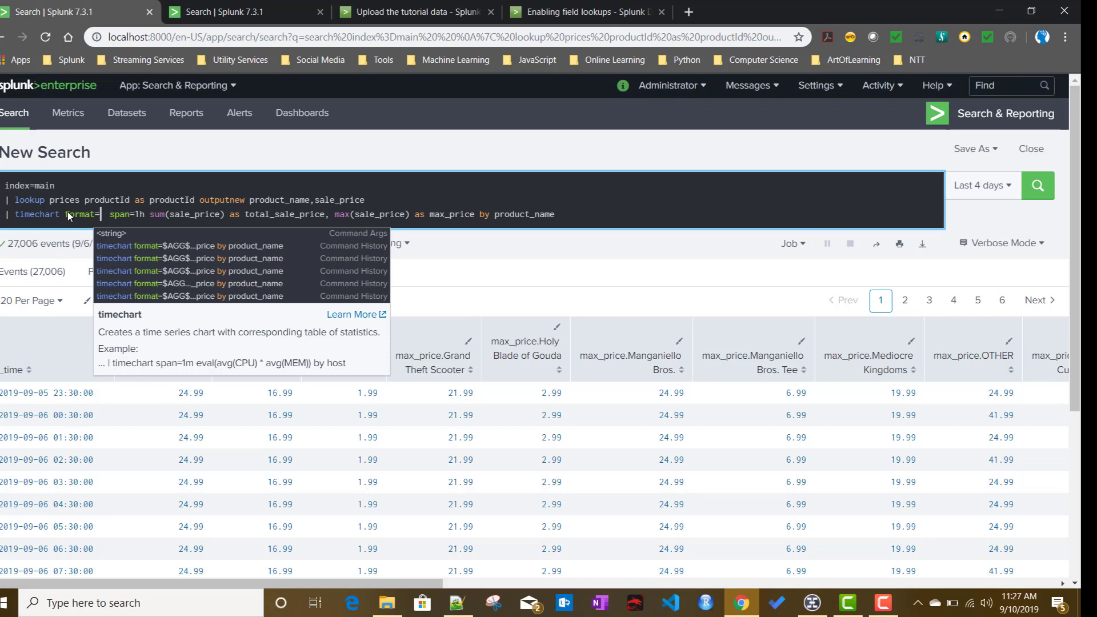
type("$$")
type("AGG$")
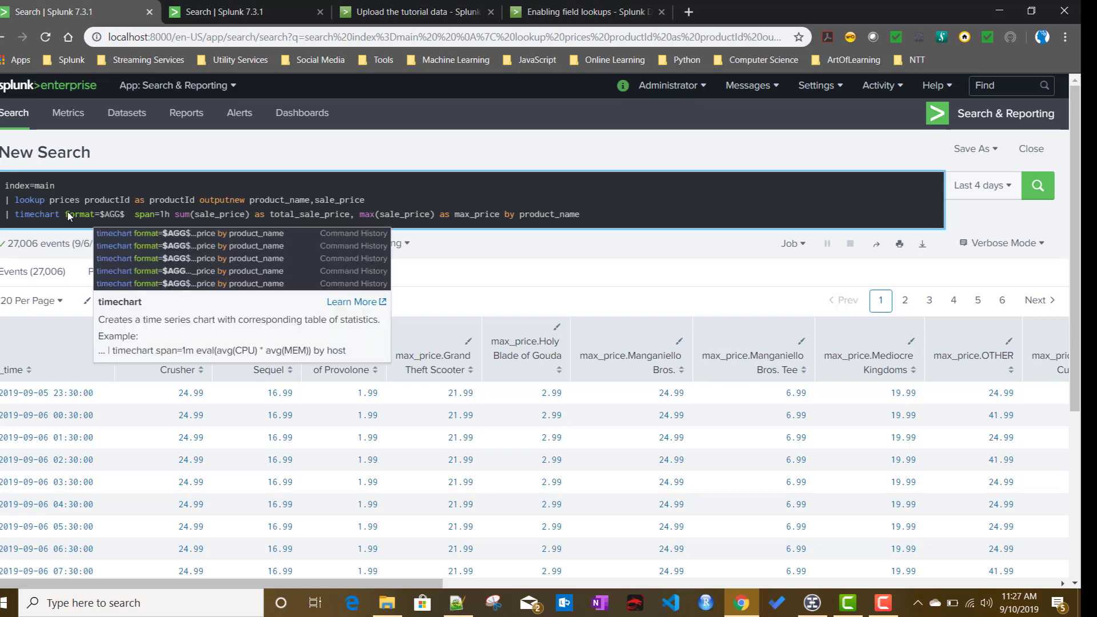
type("_")
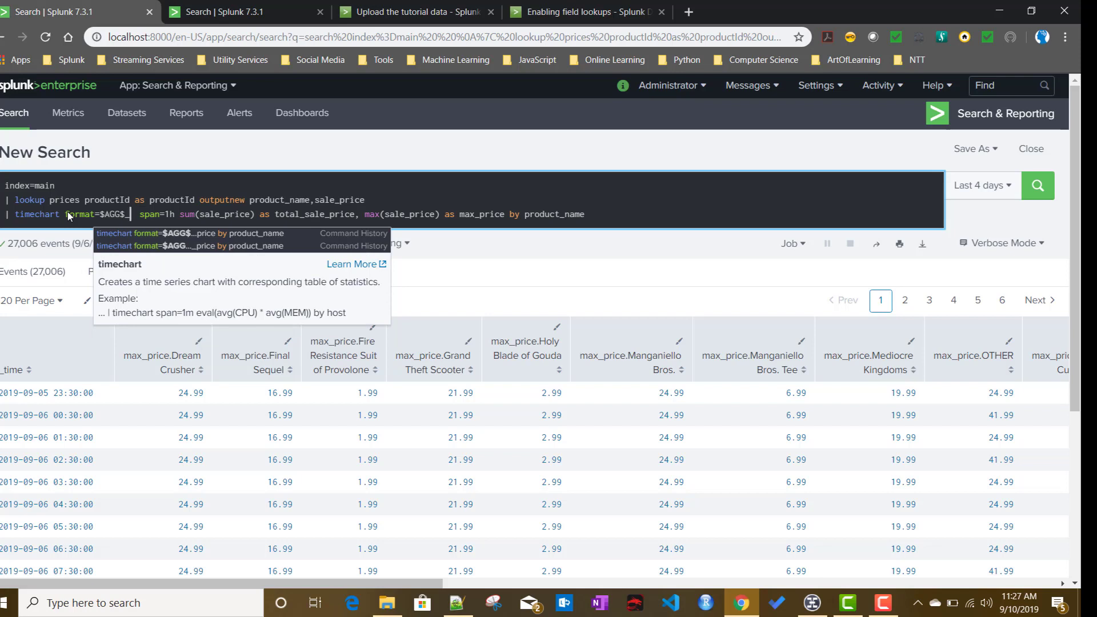
type("$")
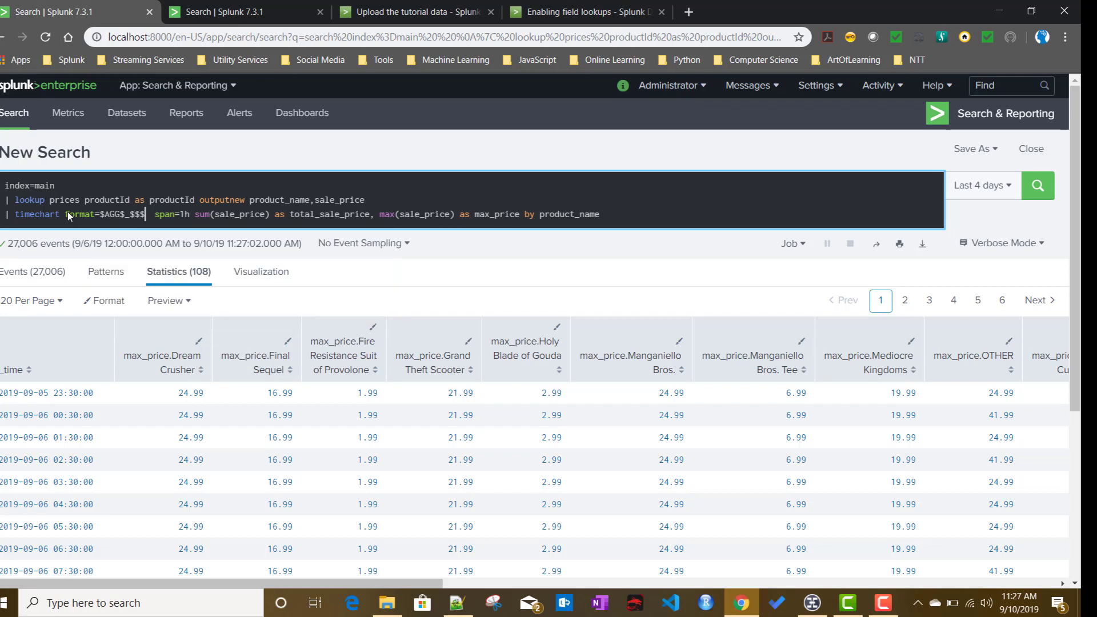
type("VAL")
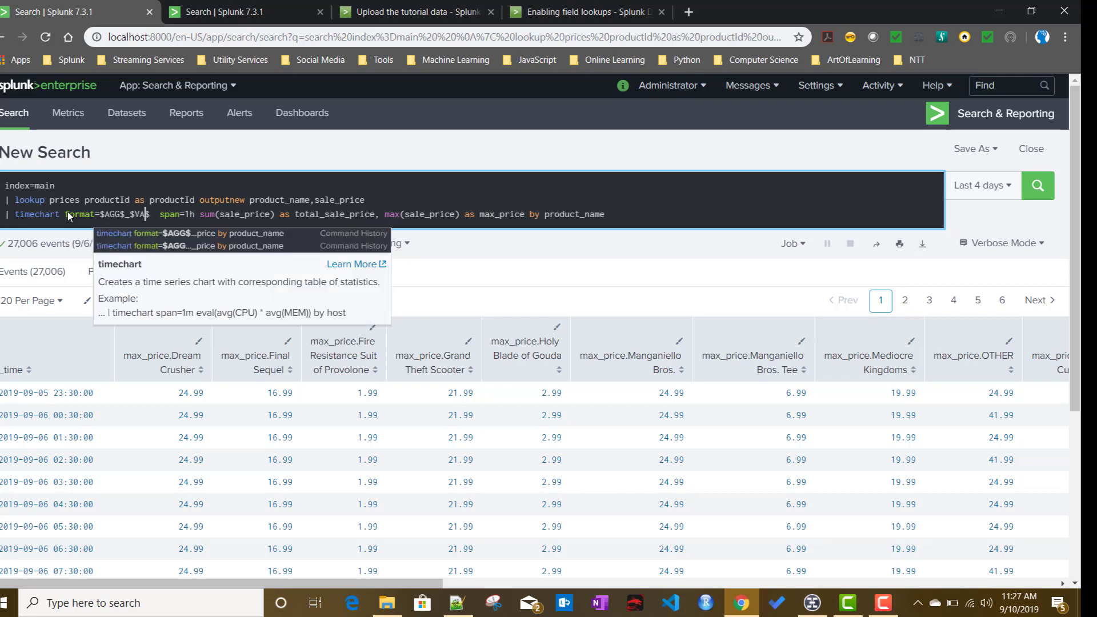
key("Return")
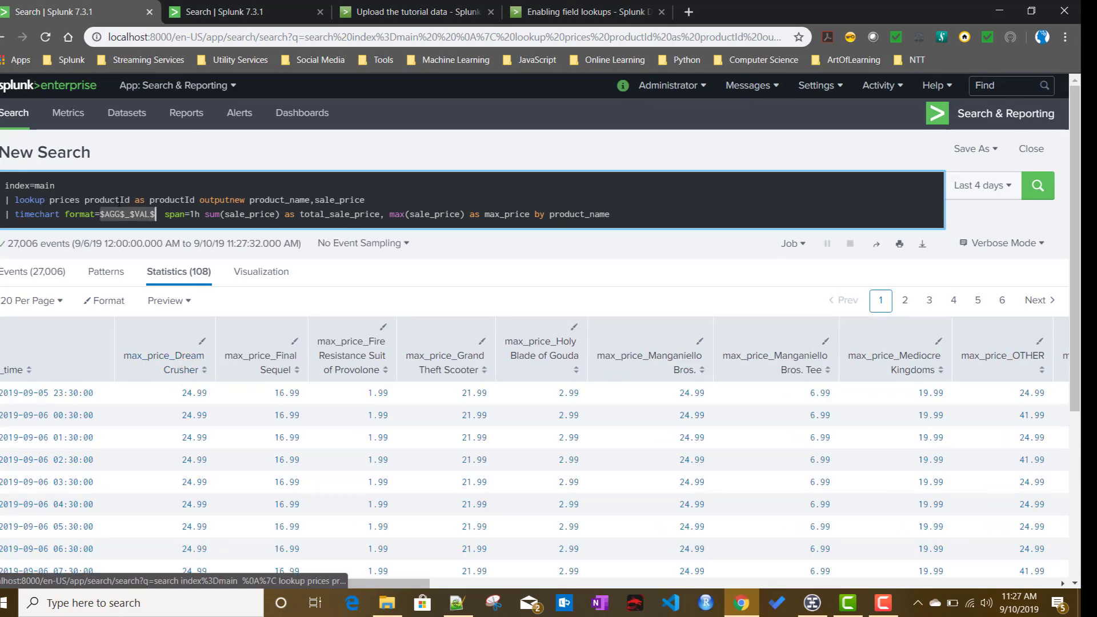
left_click(116, 213)
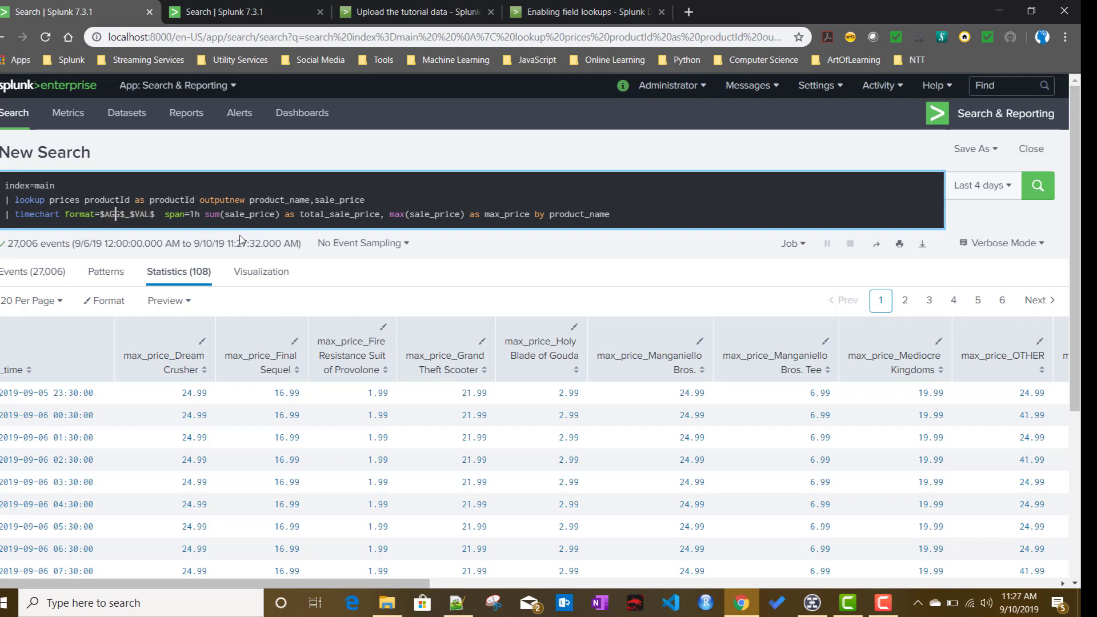
double_click(335, 214)
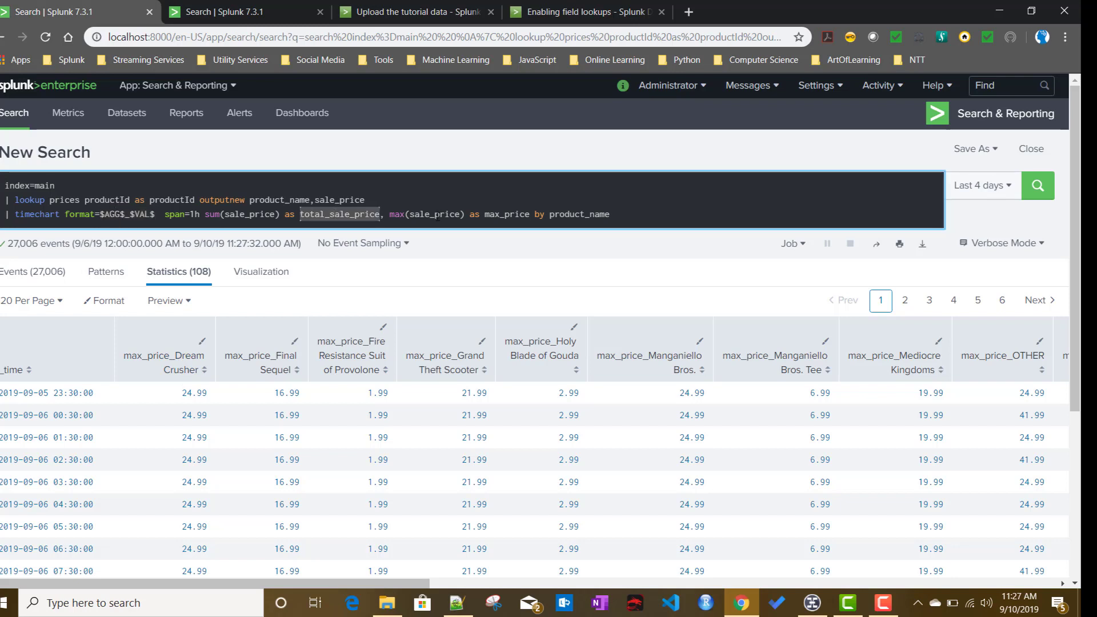
double_click(499, 214)
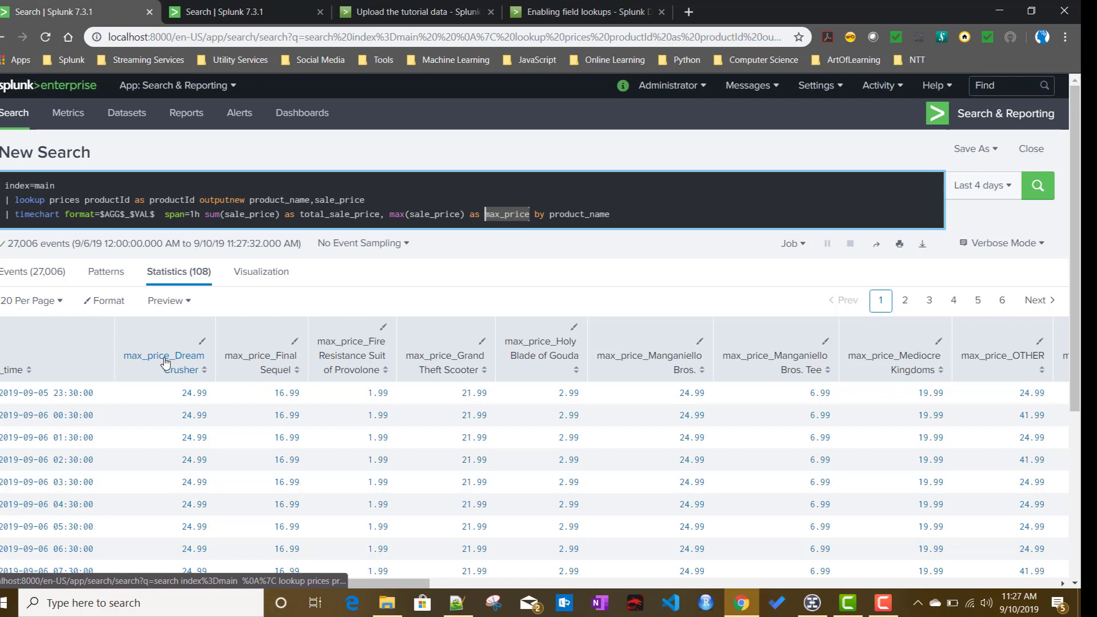
left_click(627, 214)
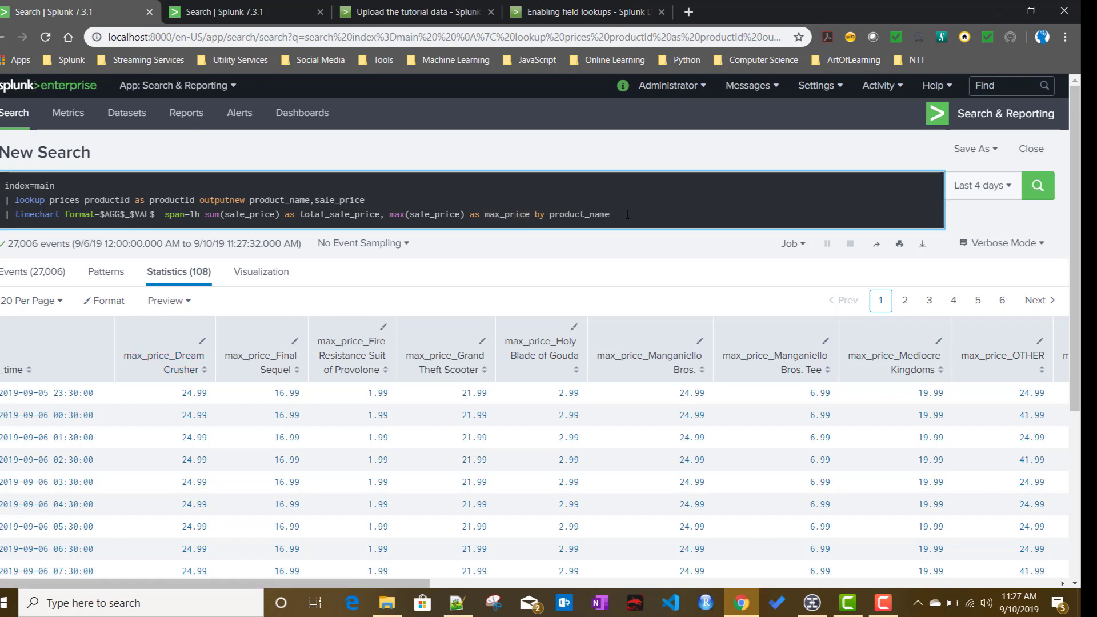
- Switch to the timechart mind map in Edraw MindMaster and review its syntax, single-agg, bin-options and split-by-clause branches
left_click(812, 604)
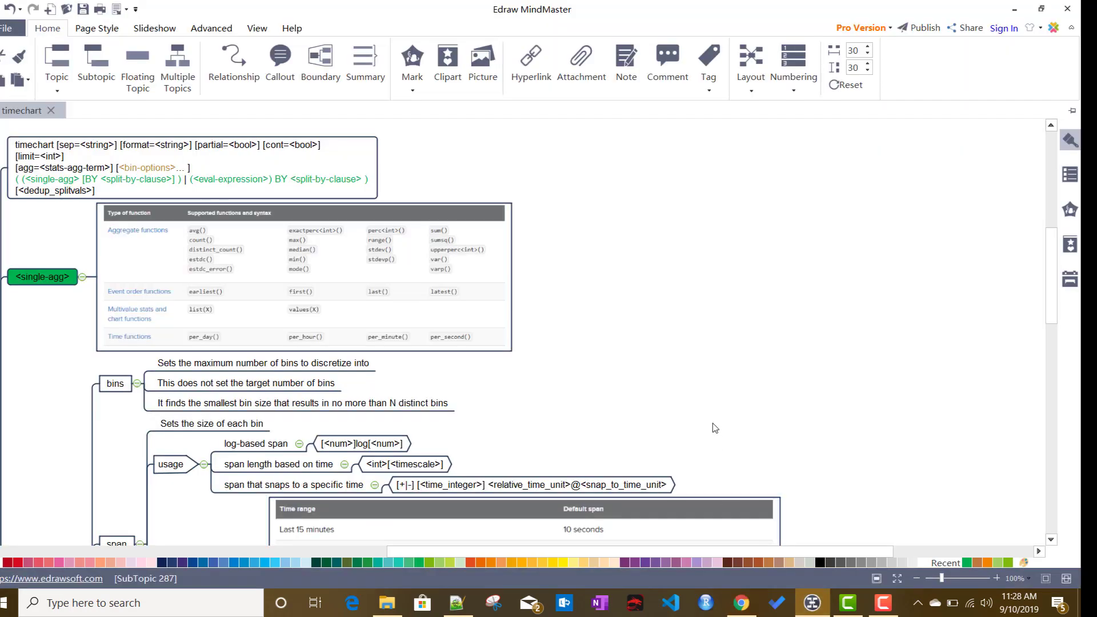
scroll(735, 398, "down", 8)
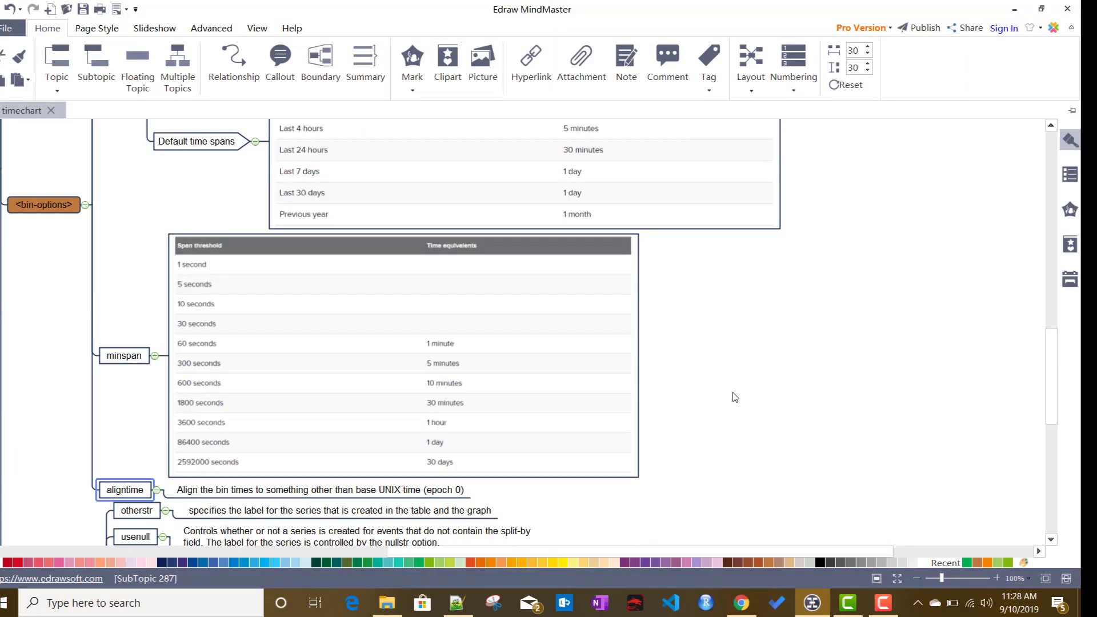
scroll(734, 396, "down", 4)
scroll(732, 394, "up", 1)
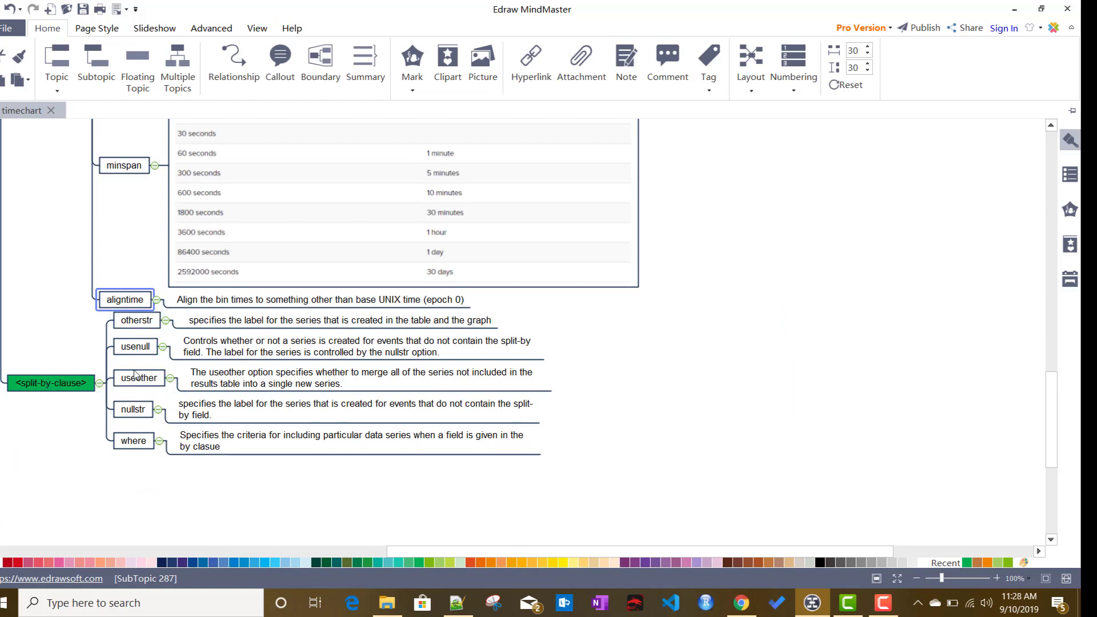
left_click(222, 552)
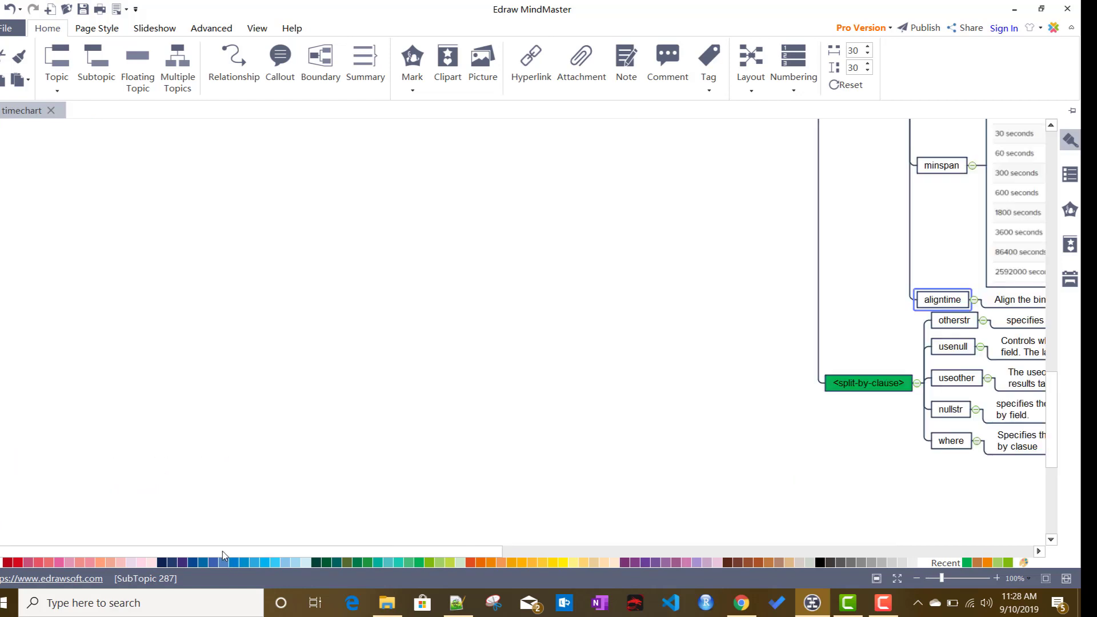
left_click_drag(328, 547, 604, 531)
scroll(700, 439, "up", 2)
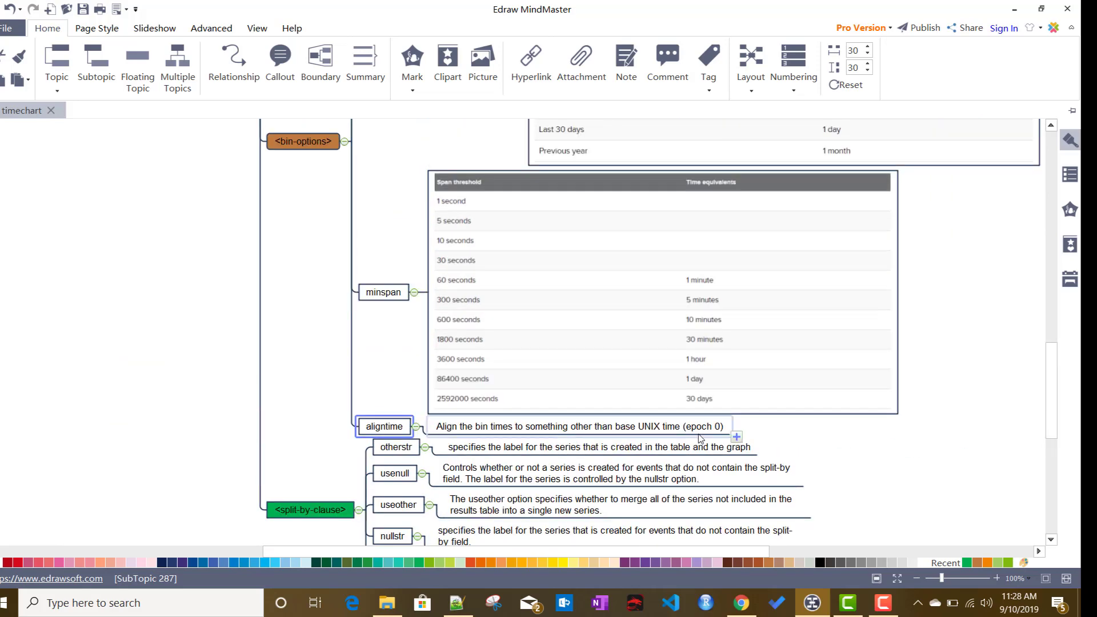
scroll(699, 435, "up", 8)
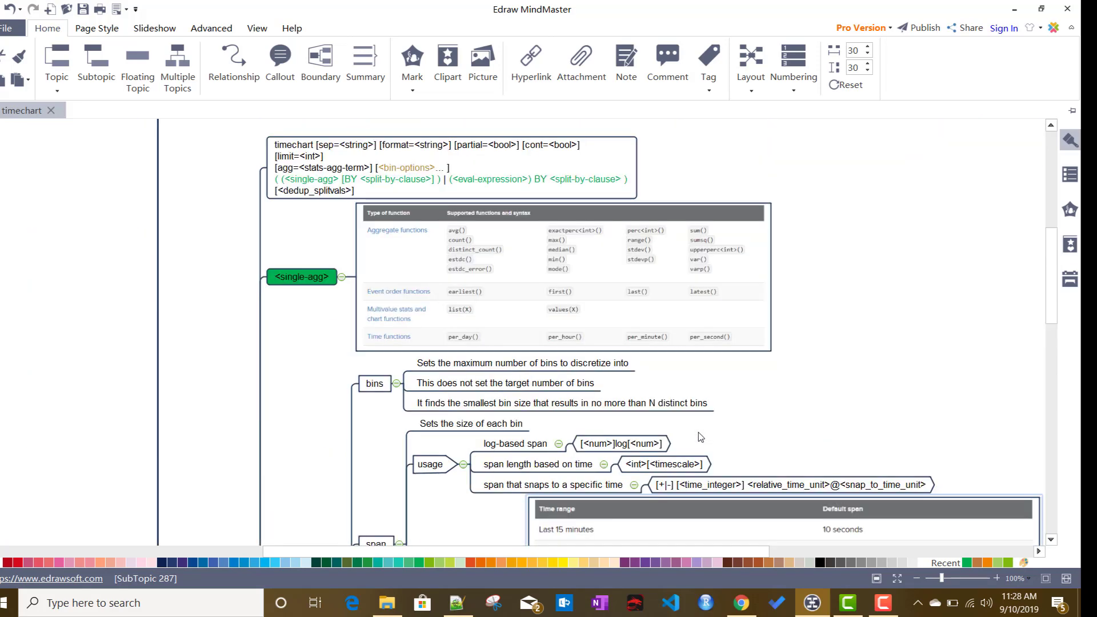
scroll(698, 434, "up", 2)
scroll(698, 433, "down", 2)
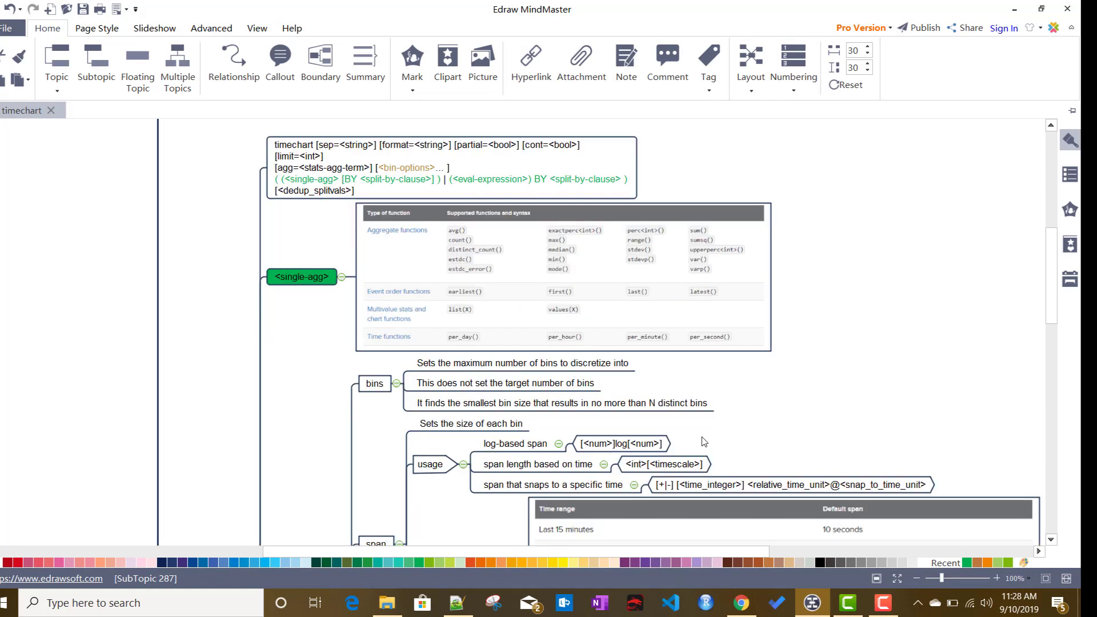
scroll(704, 442, "down", 6)
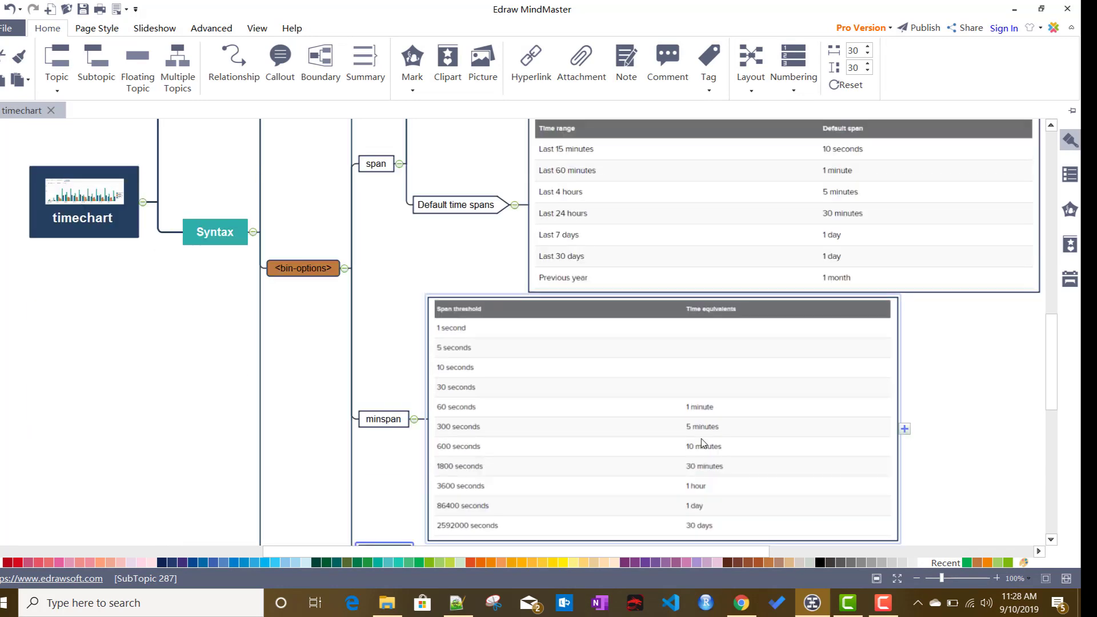